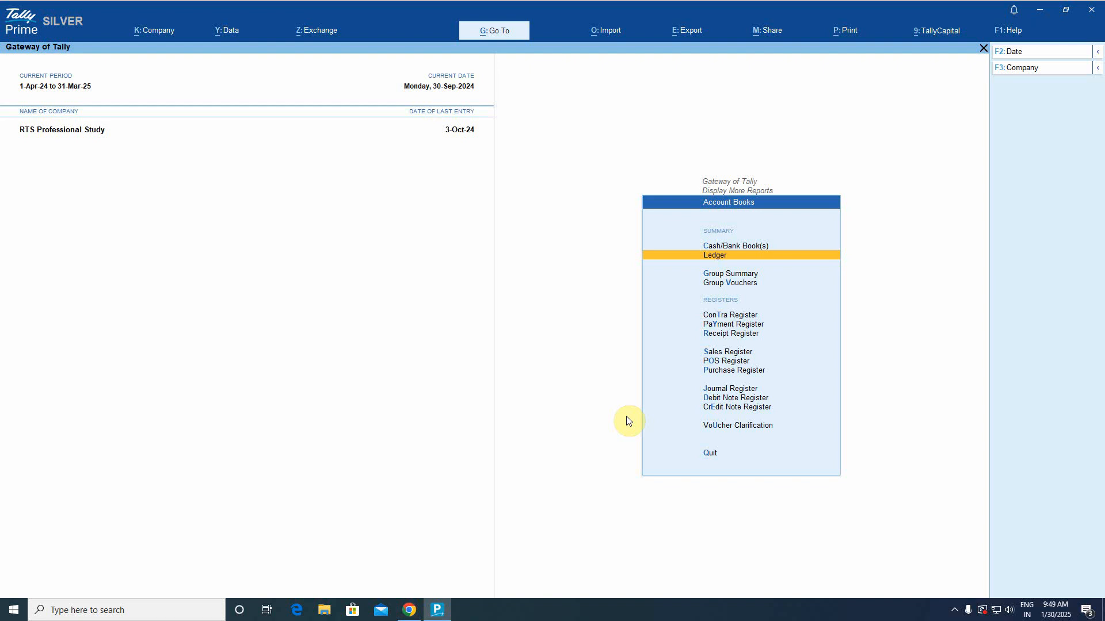
Switch to the TallyPrime buy page in Chrome to see the edition prices.
{"action": "left_click", "coordinate": [409, 610]}
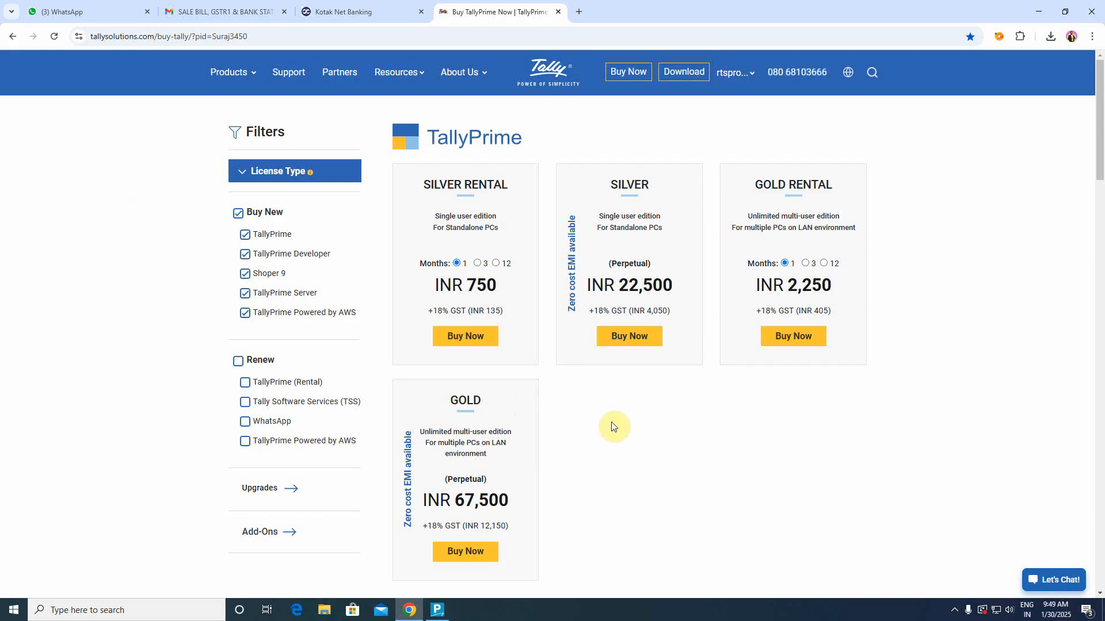
Filter the buy page to Tally Software Services renewal prices, then return to TallyPrime.
{"action": "left_click", "coordinate": [319, 402]}
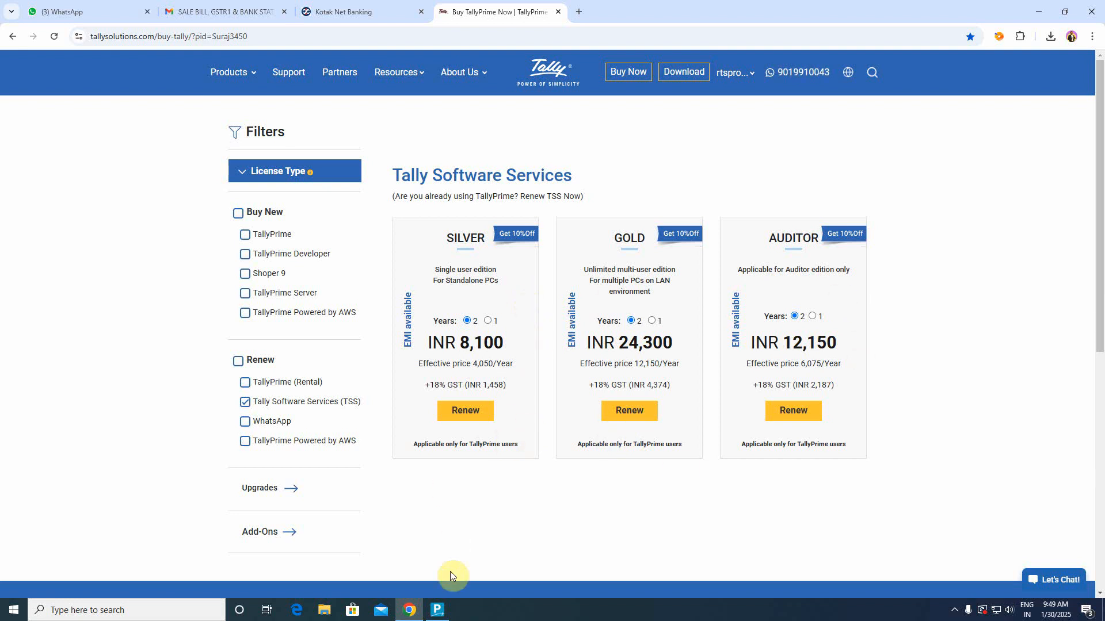
{"action": "left_click", "coordinate": [437, 610]}
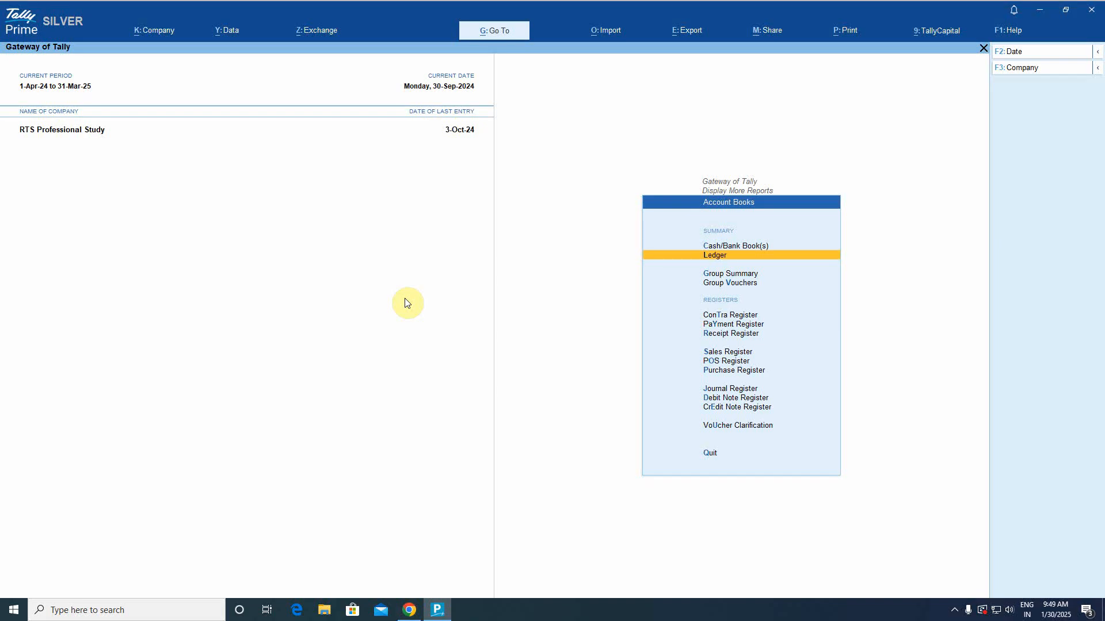
From the Gateway of Tally, search 'Kot' and open the KOTAK MAHINDRA BANK ledger vouchers.
{"action": "key", "text": "e"}
{"action": "key", "text": "Escape"}
{"action": "key", "text": "Escape"}
{"action": "key", "text": "Escape"}
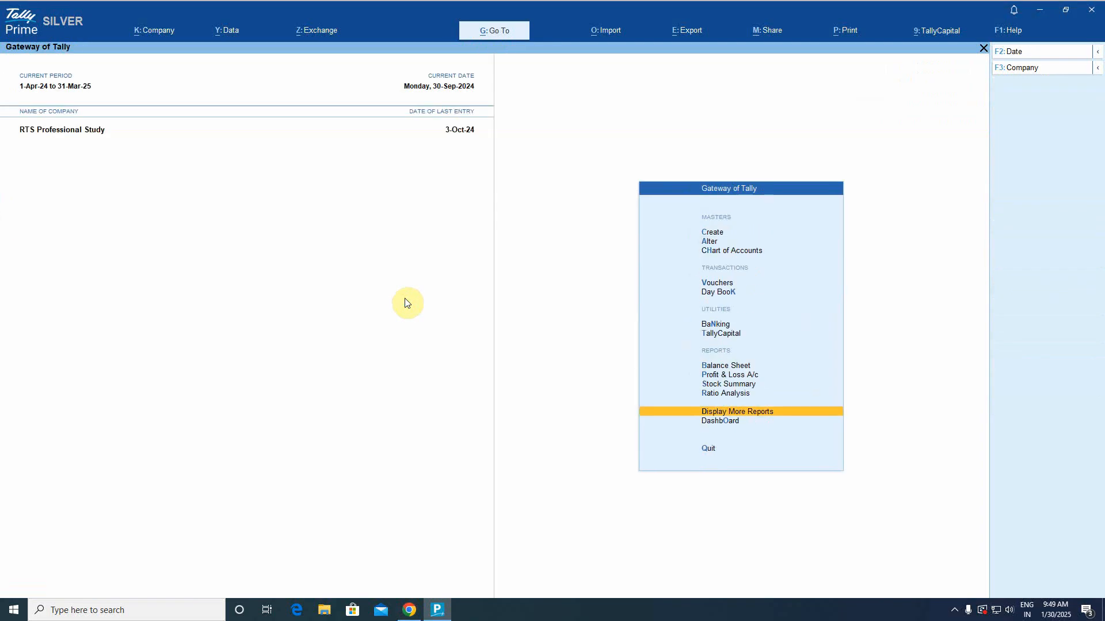
{"action": "type", "text": "dalBank"}
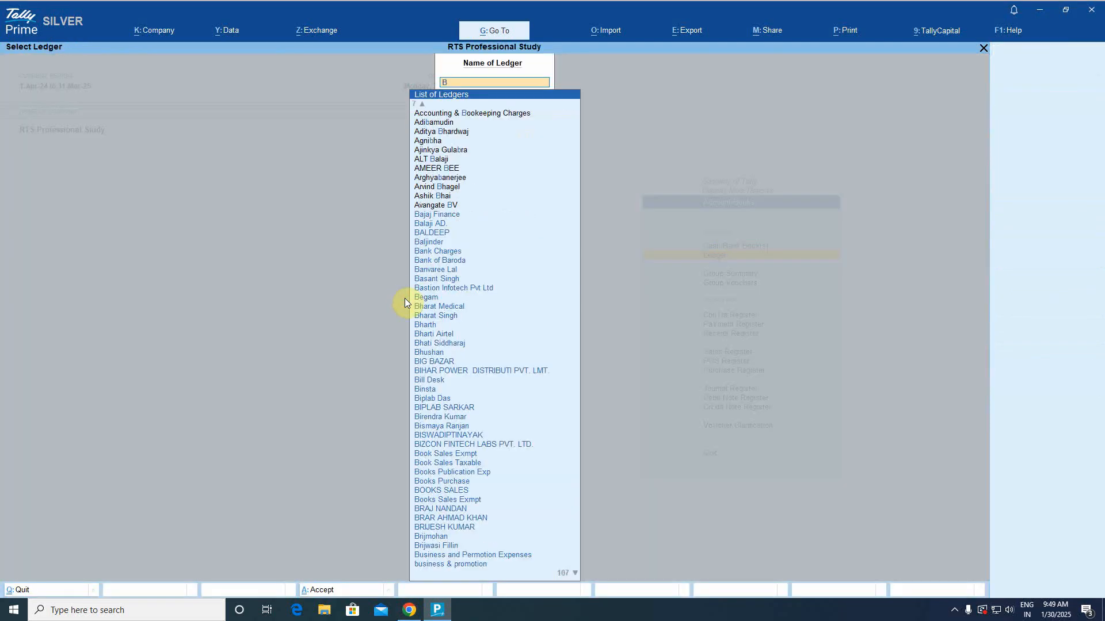
{"action": "key", "text": "BackSpace"}
{"action": "key", "text": "BackSpace"}
{"action": "key", "text": "BackSpace"}
{"action": "key", "text": "BackSpace"}
{"action": "type", "text": "Kot"}
{"action": "key", "text": "Down"}
{"action": "key", "text": "Down"}
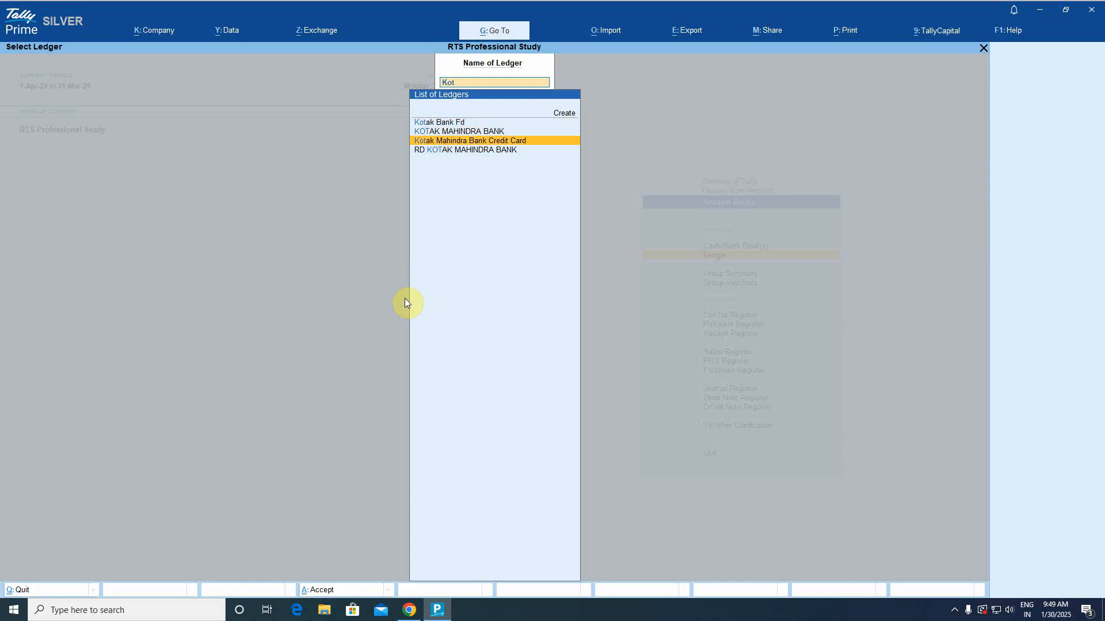
{"action": "key", "text": "Up"}
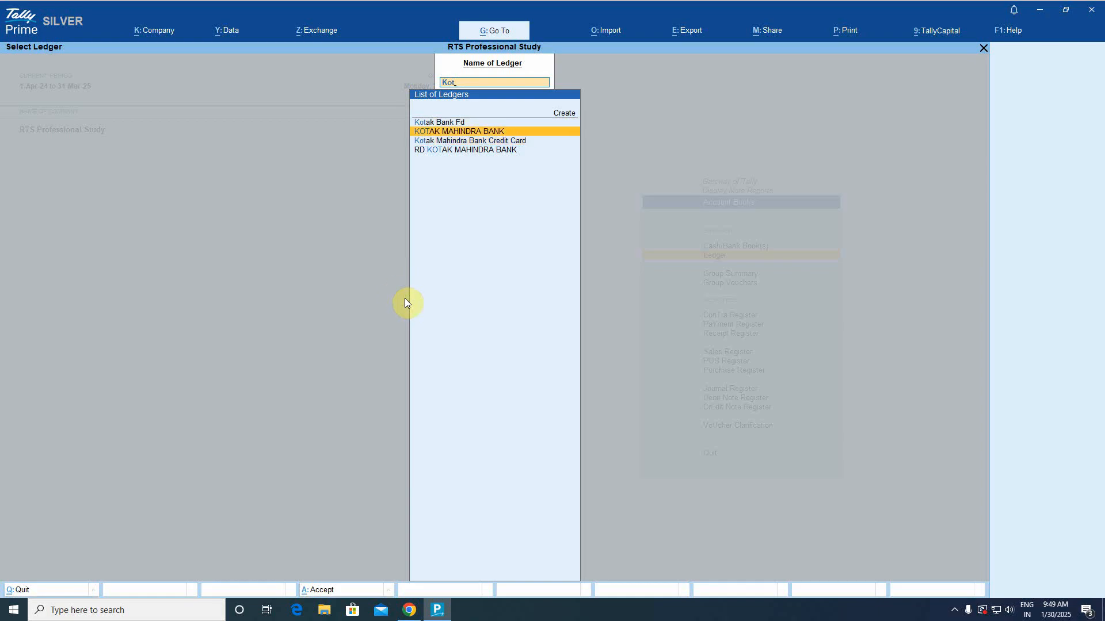
{"action": "key", "text": "Return"}
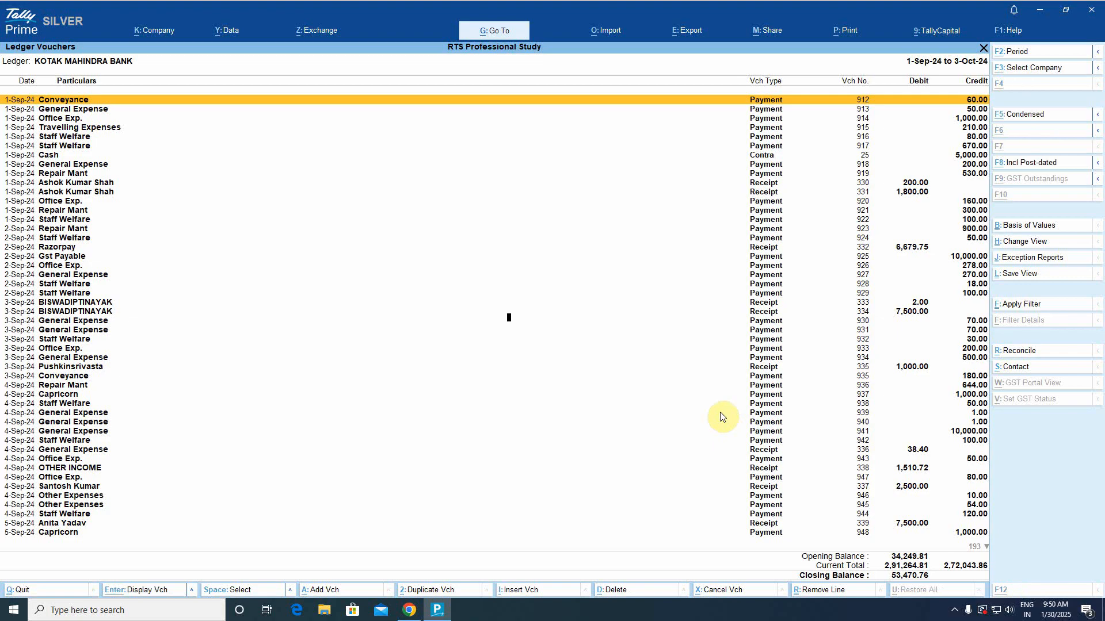
Set the Kotak ledger period to 1-10-2024 through 31-10-2024, then exit to the Gateway.
{"action": "key", "text": "F2"}
{"action": "type", "text": "1-1-"}
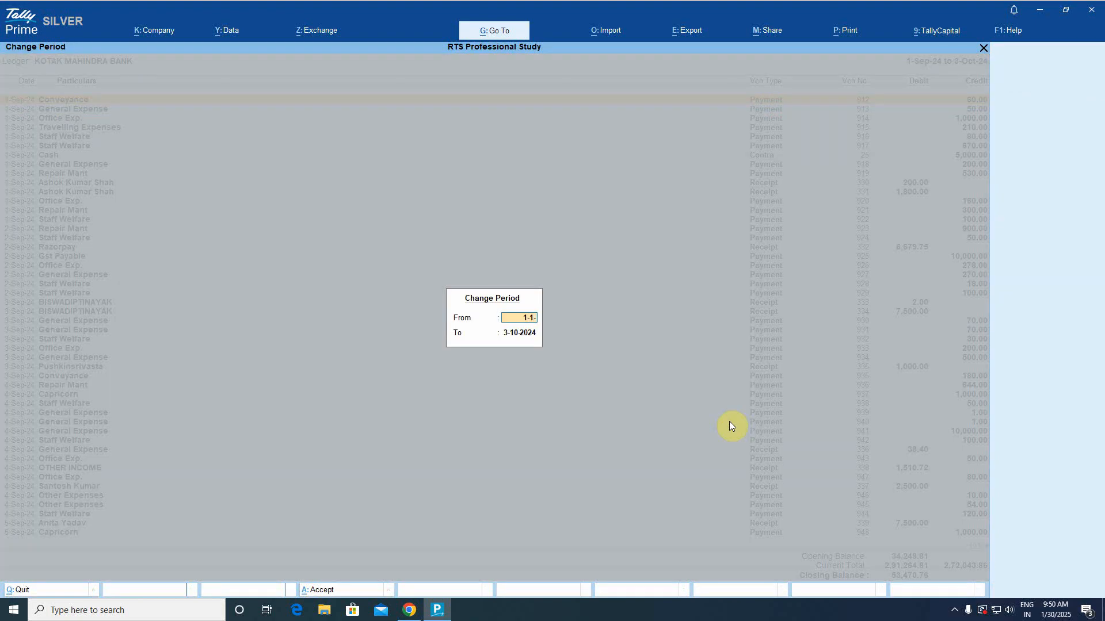
{"action": "key", "text": "BackSpace"}
{"action": "type", "text": "0-2024"}
{"action": "key", "text": "Return"}
{"action": "type", "text": "31-10-2"}
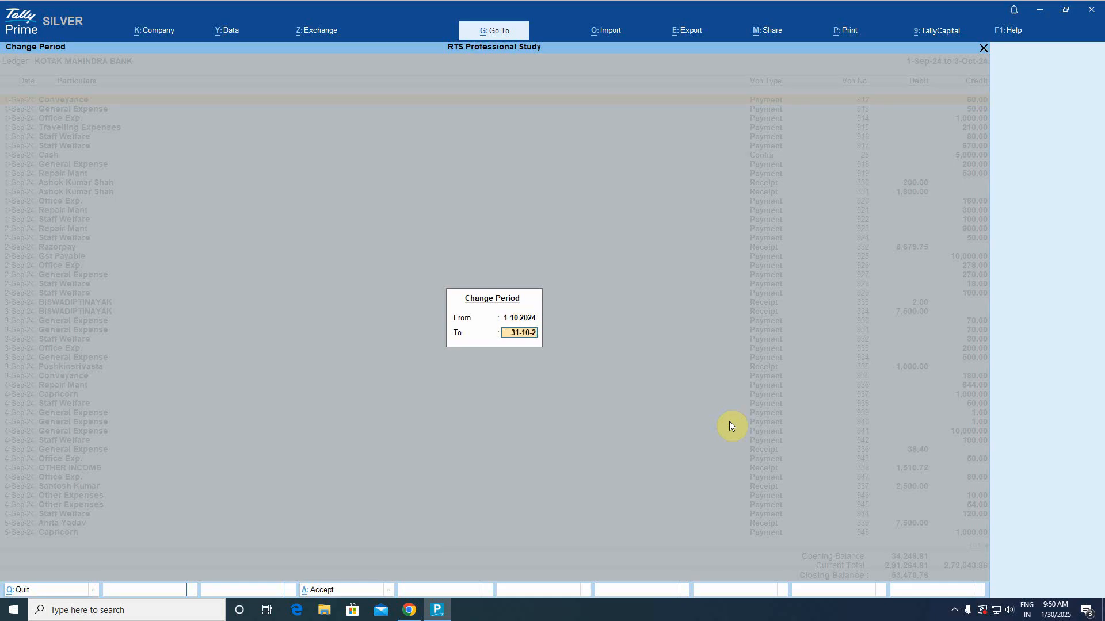
{"action": "type", "text": "024"}
{"action": "key", "text": "Return"}
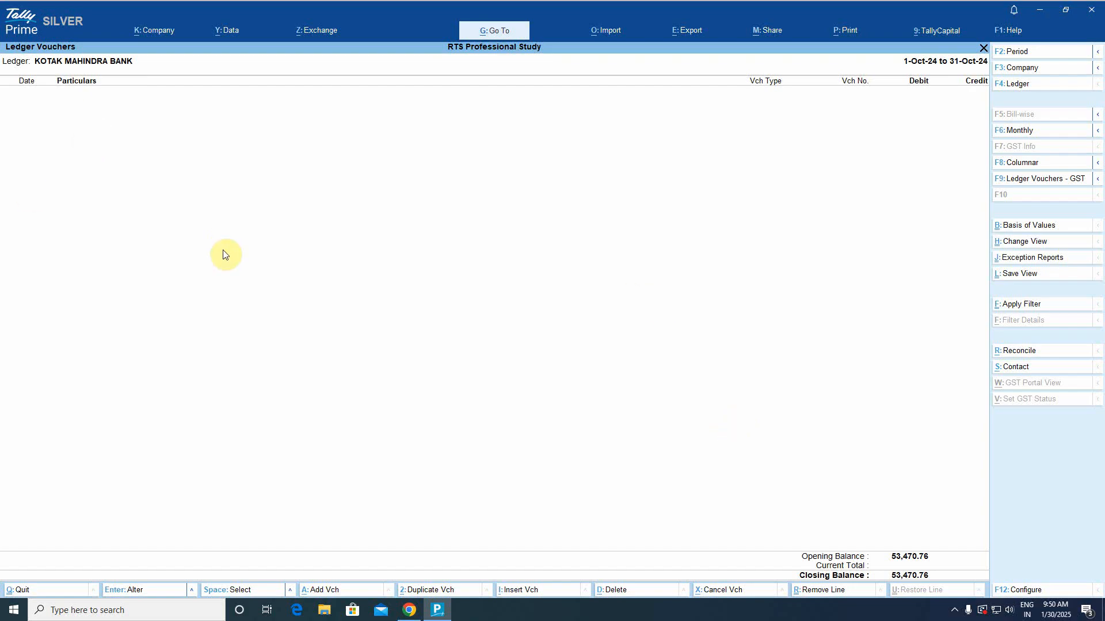
{"action": "key", "text": "Escape"}
{"action": "key", "text": "Escape"}
{"action": "key", "text": "Escape"}
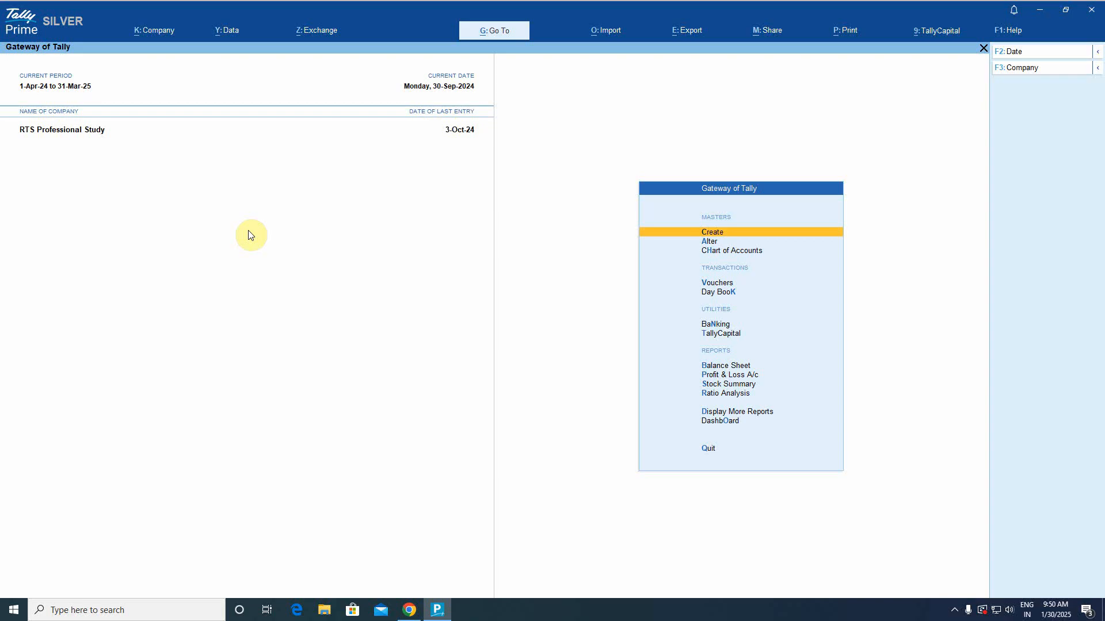
Inspect the KOTAK MAHINDRA BANK ledger master from a Conveyance payment voucher without changing it.
{"action": "type", "text": "d"}
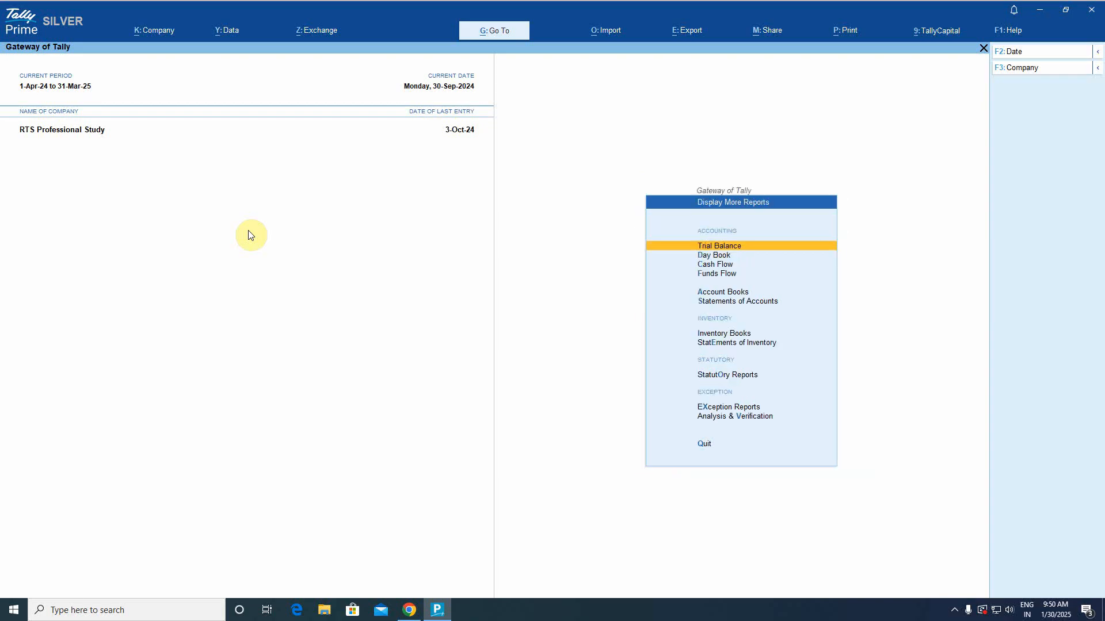
{"action": "type", "text": "alKo"}
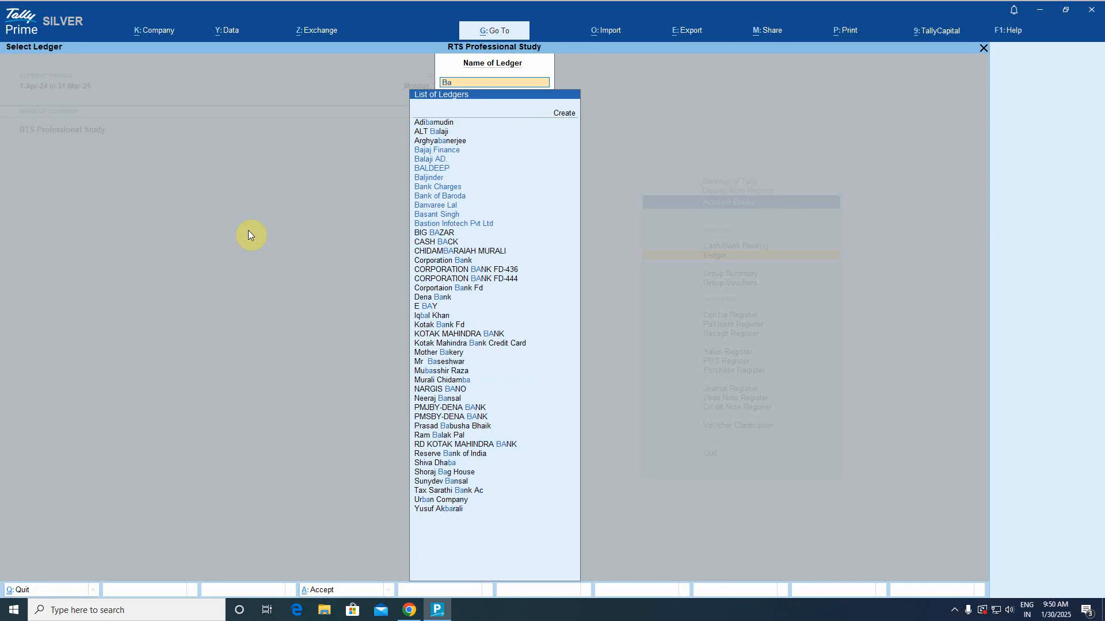
{"action": "type", "text": "t"}
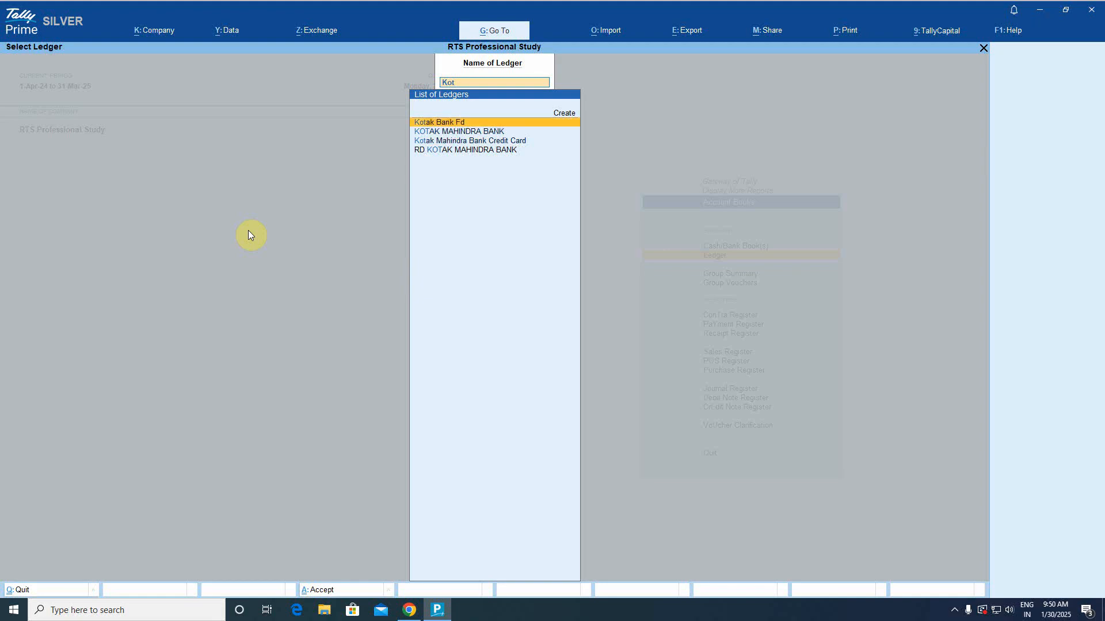
{"action": "key", "text": "Down"}
{"action": "key", "text": "Return"}
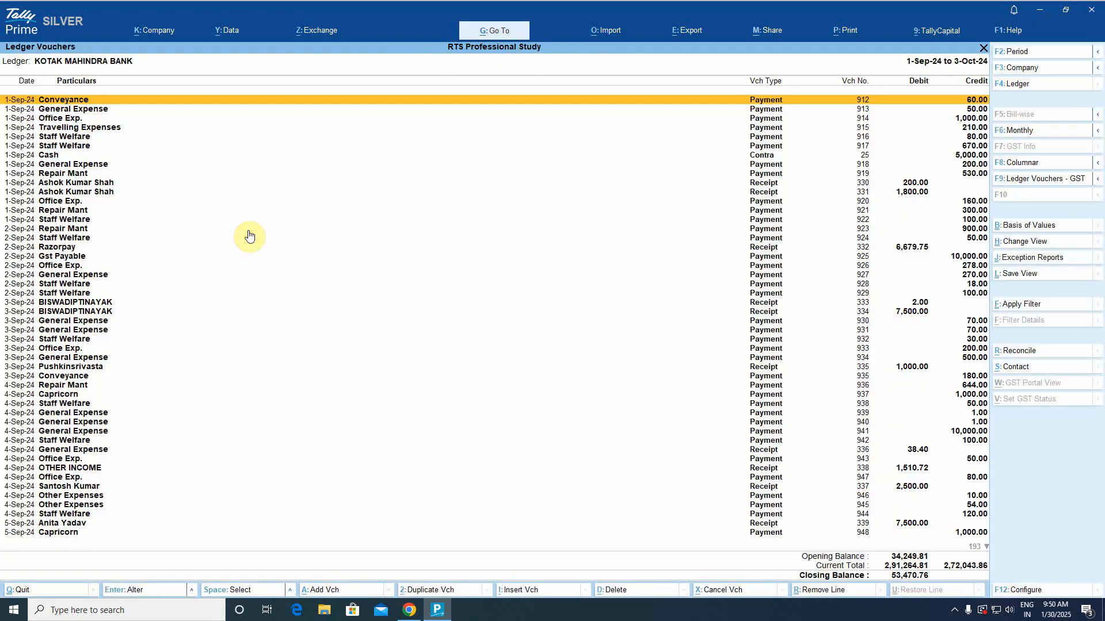
{"action": "key", "text": "Return"}
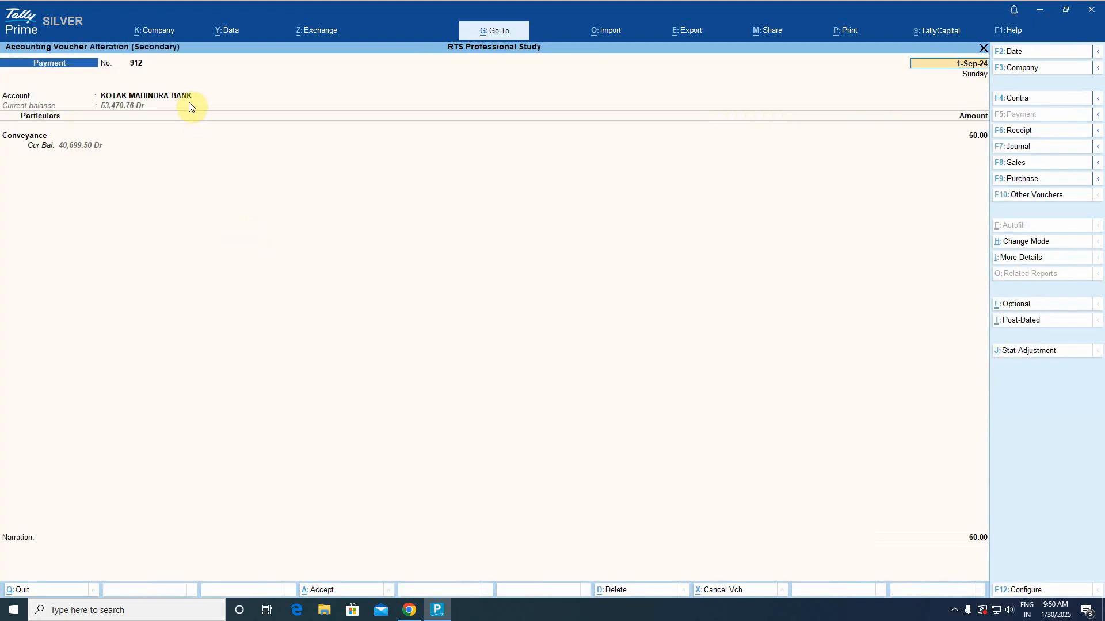
{"action": "left_click", "coordinate": [171, 99]}
{"action": "key", "text": "ctrl+Return"}
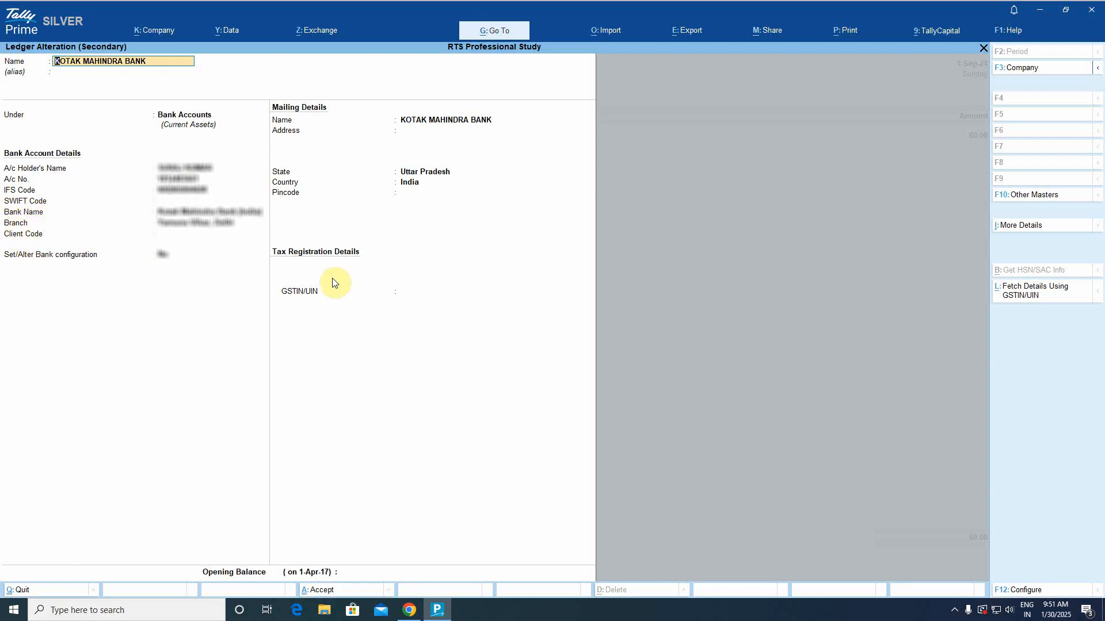
{"action": "key", "text": "Escape"}
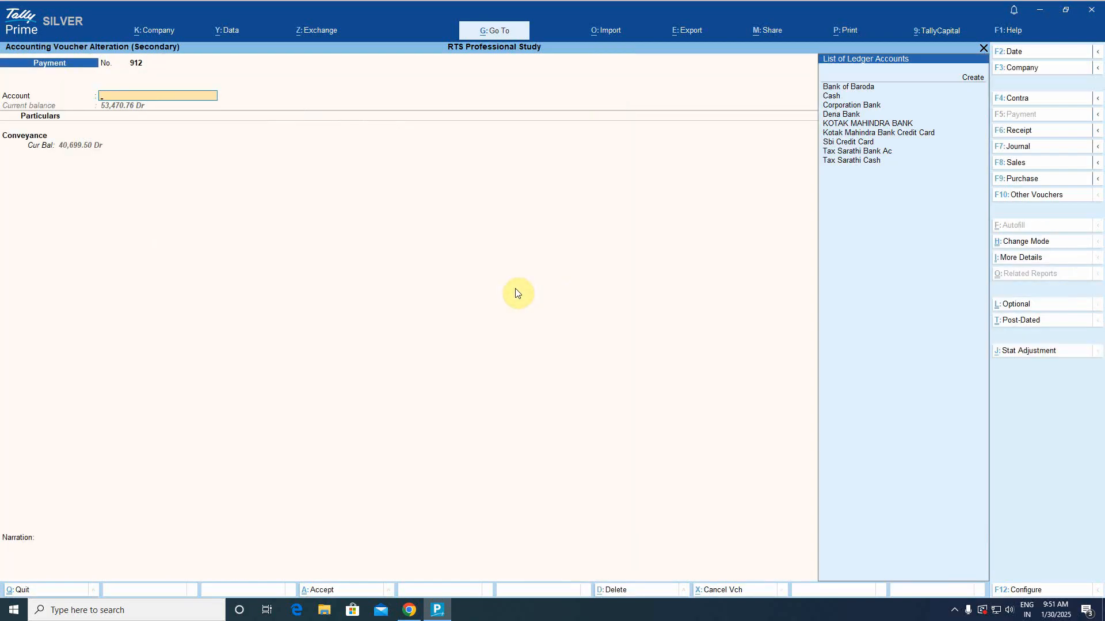
{"action": "key", "text": "Escape"}
{"action": "key", "text": "Escape"}
{"action": "key", "text": "Escape"}
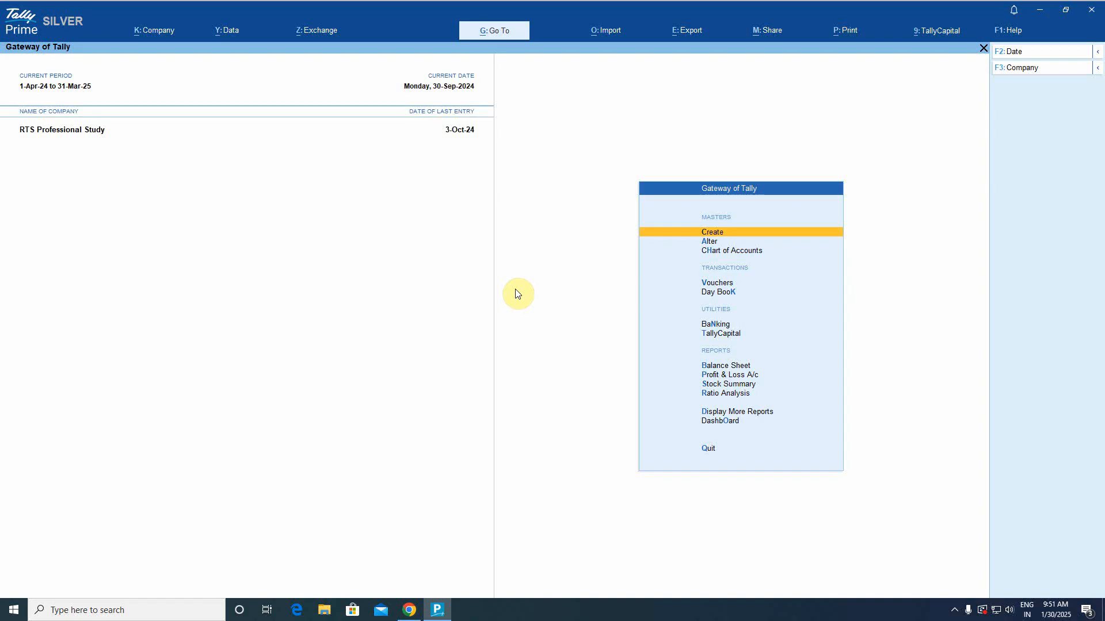
Open the KOTAK MAHINDRA BANK ledger report via Account Books > Ledger.
{"action": "key", "text": "d"}
{"action": "key", "text": "a"}
{"action": "key", "text": "l"}
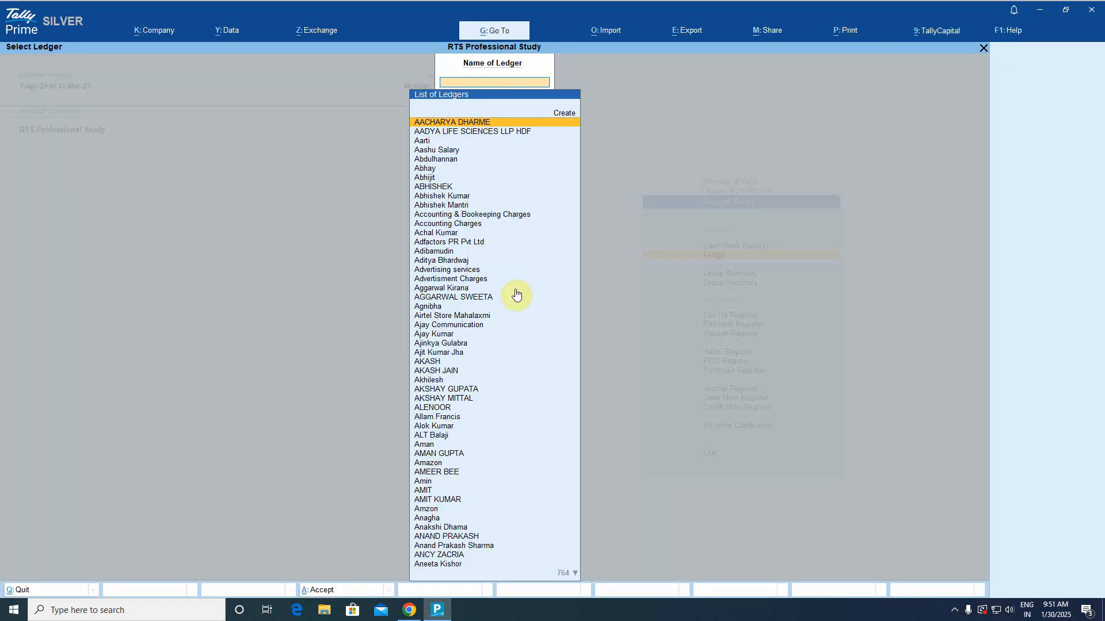
{"action": "type", "text": "Kot"}
{"action": "key", "text": "Down"}
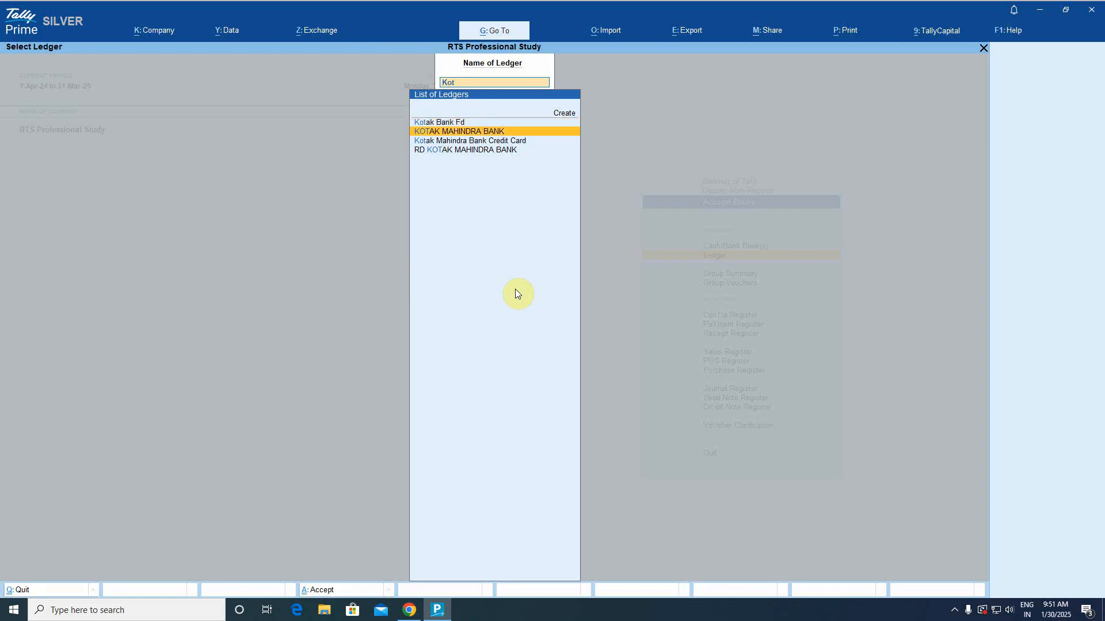
{"action": "key", "text": "Return"}
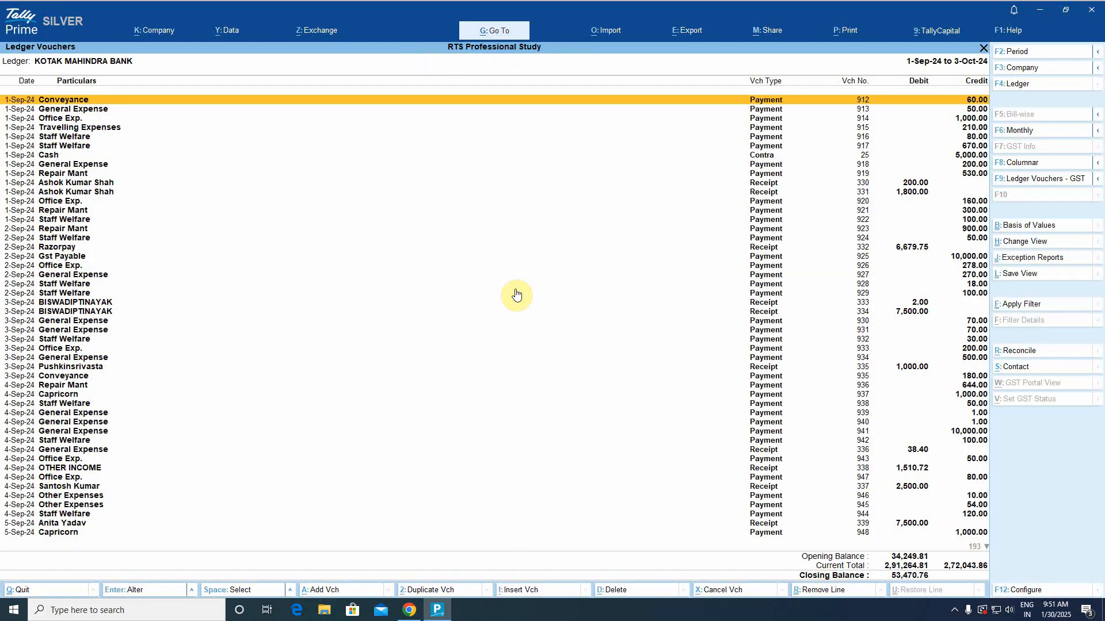
Limit the ledger to 1-10-2024 through 3-10-2024 and bring up the Import options.
{"action": "key", "text": "alt+F2"}
{"action": "type", "text": "1-10-2024"}
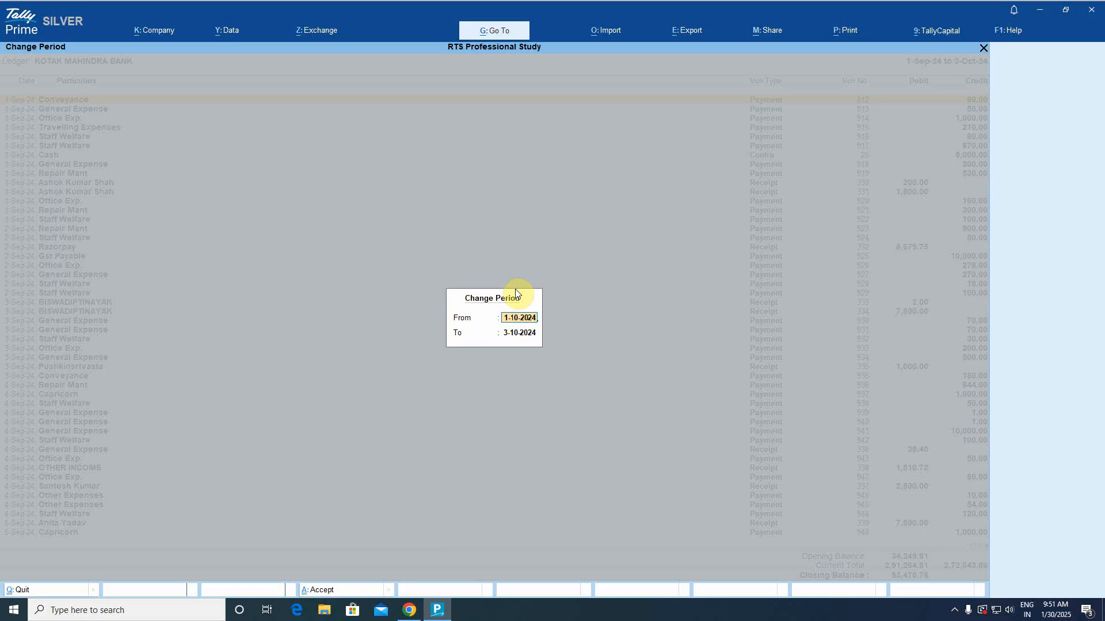
{"action": "key", "text": "Return"}
{"action": "key", "text": "Return"}
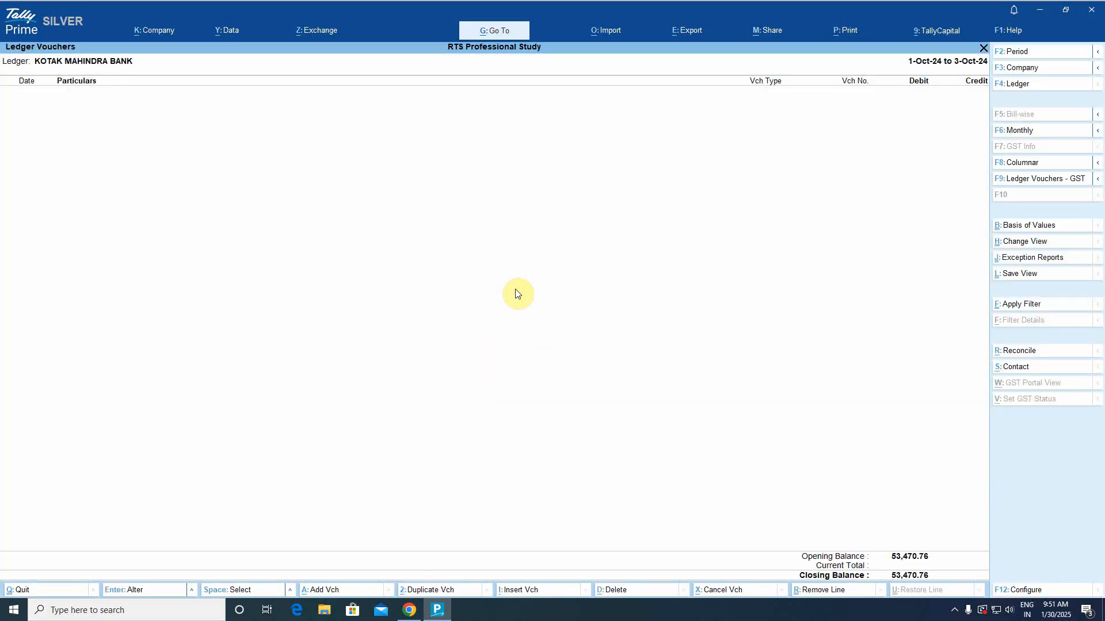
{"action": "left_click", "coordinate": [603, 33]}
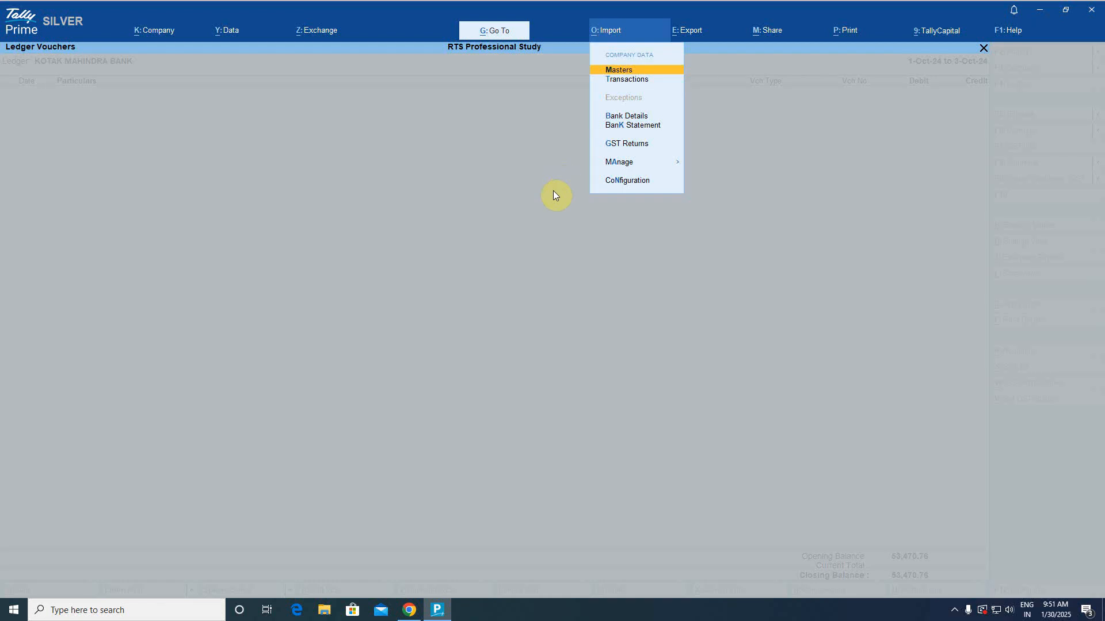
Start a bank statement import for the KOTAK MAHINDRA BANK ledger.
{"action": "key", "text": "Down"}
{"action": "key", "text": "Down"}
{"action": "key", "text": "Down"}
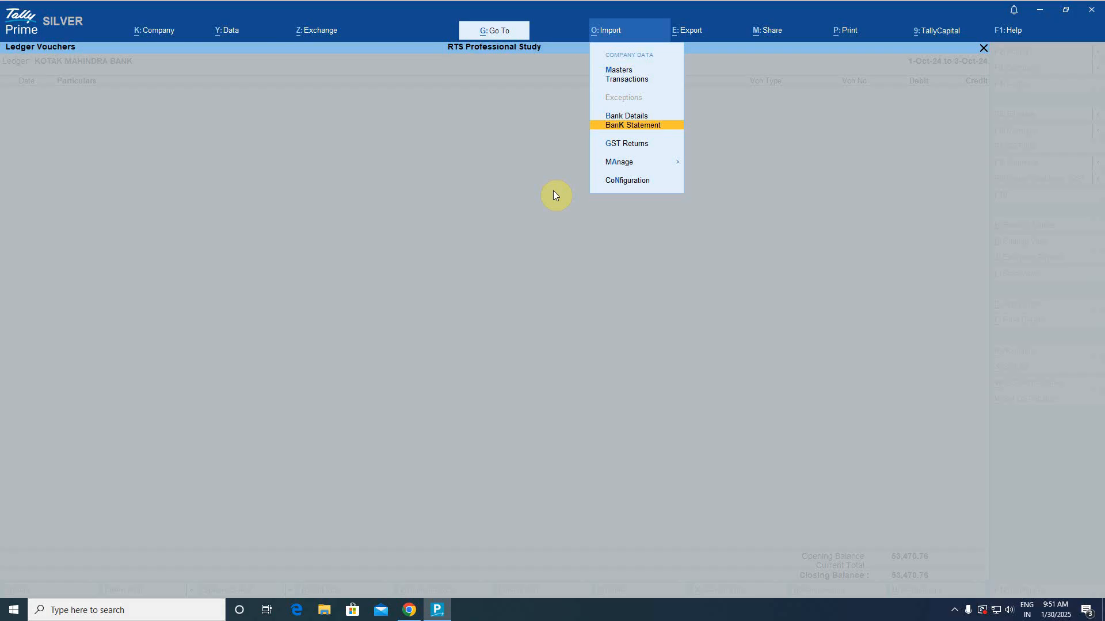
{"action": "key", "text": "Return"}
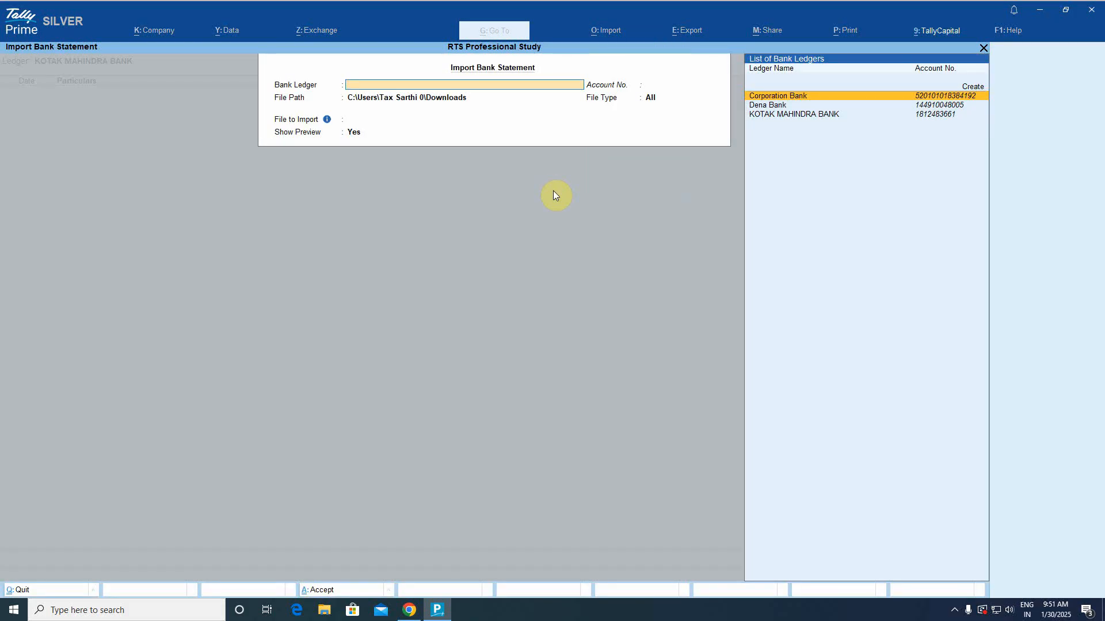
{"action": "key", "text": "Down"}
{"action": "key", "text": "Down"}
{"action": "key", "text": "Return"}
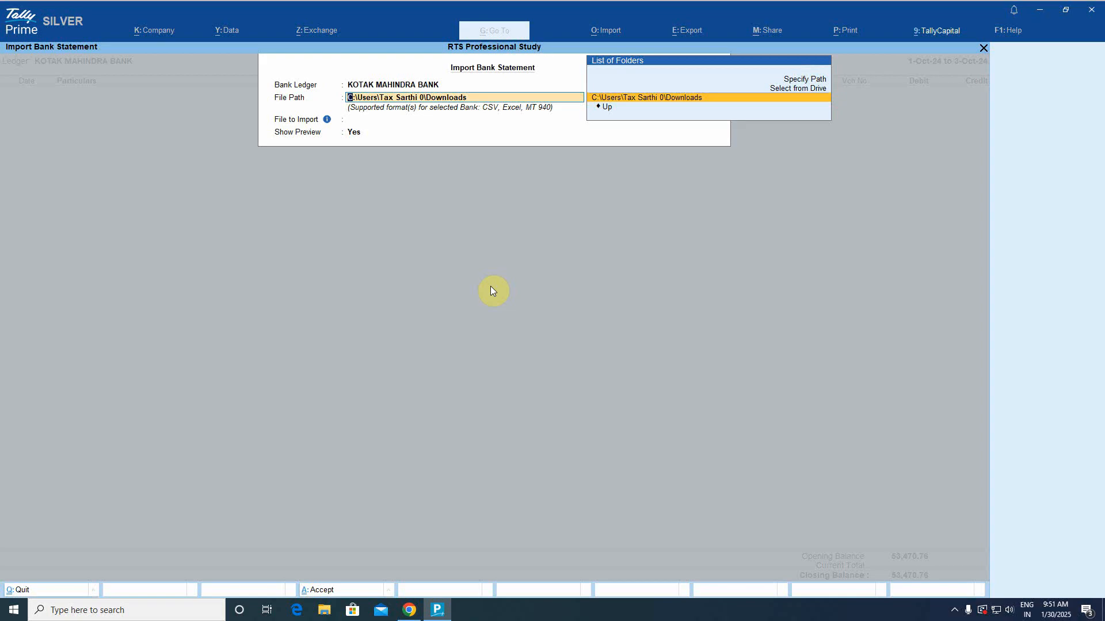
Copy the Downloads folder path from File Explorer and return to TallyPrime's import form.
{"action": "left_click", "coordinate": [325, 611]}
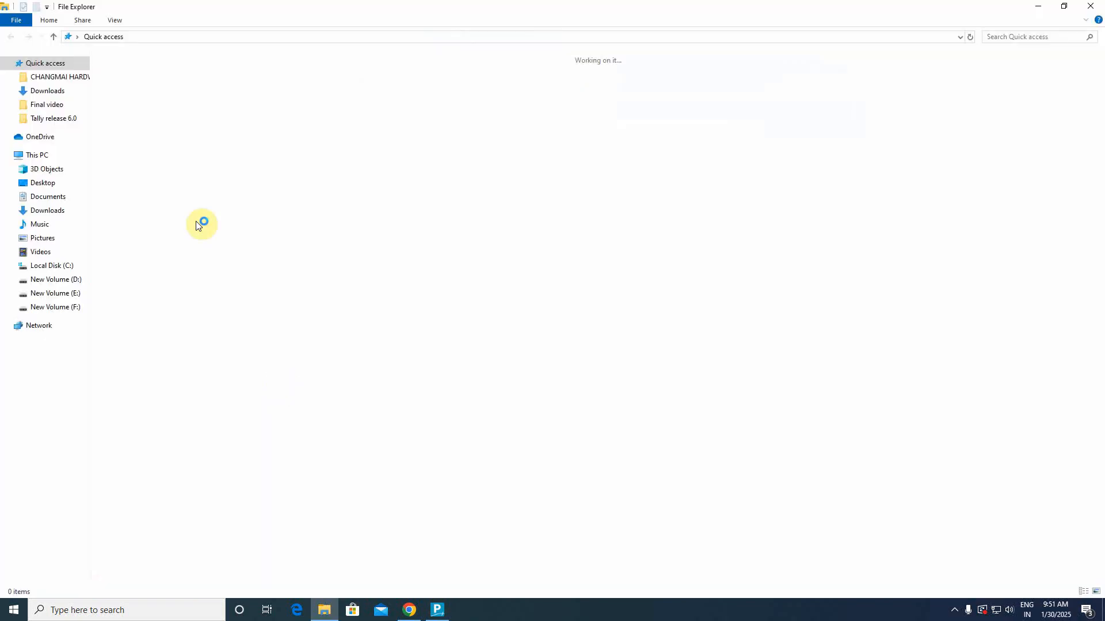
{"action": "left_click", "coordinate": [59, 212]}
{"action": "left_click", "coordinate": [399, 38]}
{"action": "key", "text": "ctrl+c"}
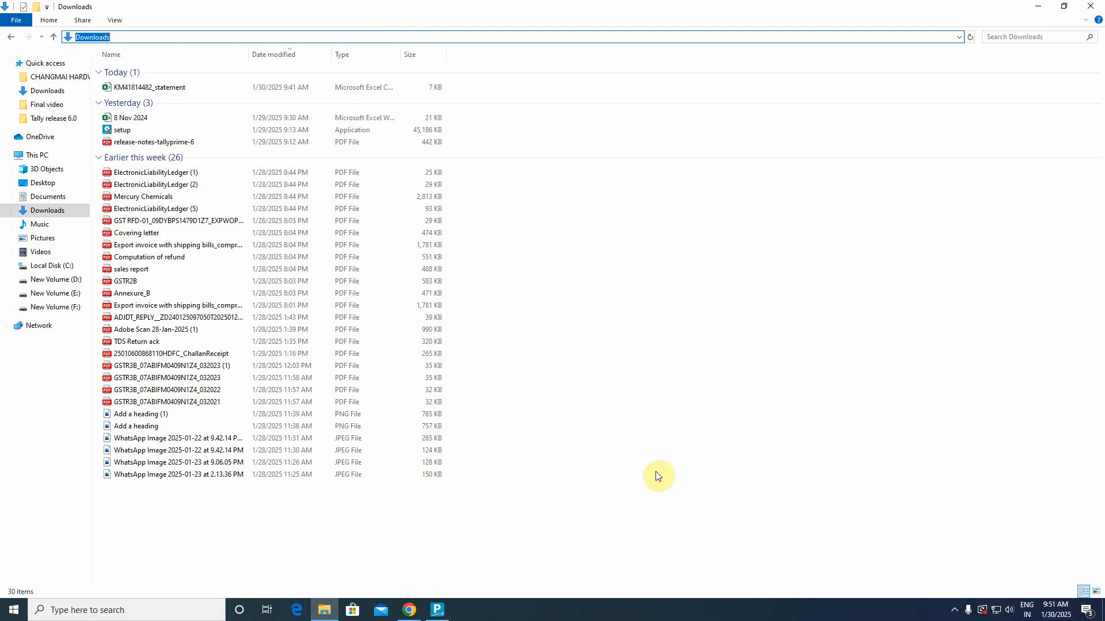
{"action": "key", "text": "alt+Tab"}
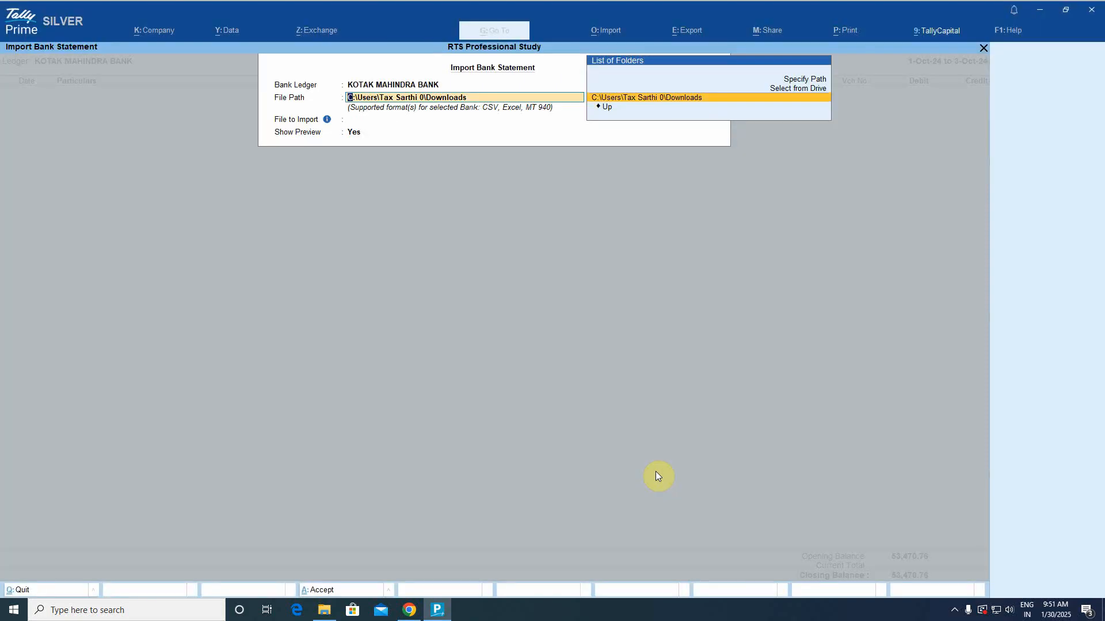
Paste the Downloads folder as the import File Path.
{"action": "key", "text": "Up"}
{"action": "key", "text": "Up"}
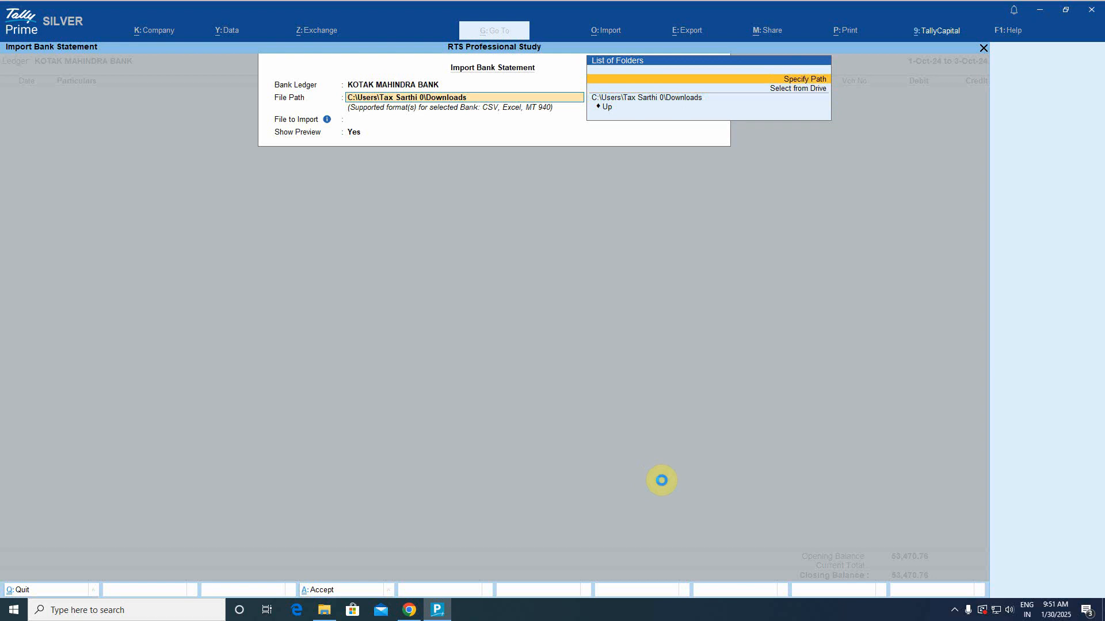
{"action": "key", "text": "Return"}
{"action": "key", "text": "ctrl+v"}
{"action": "key", "text": "Return"}
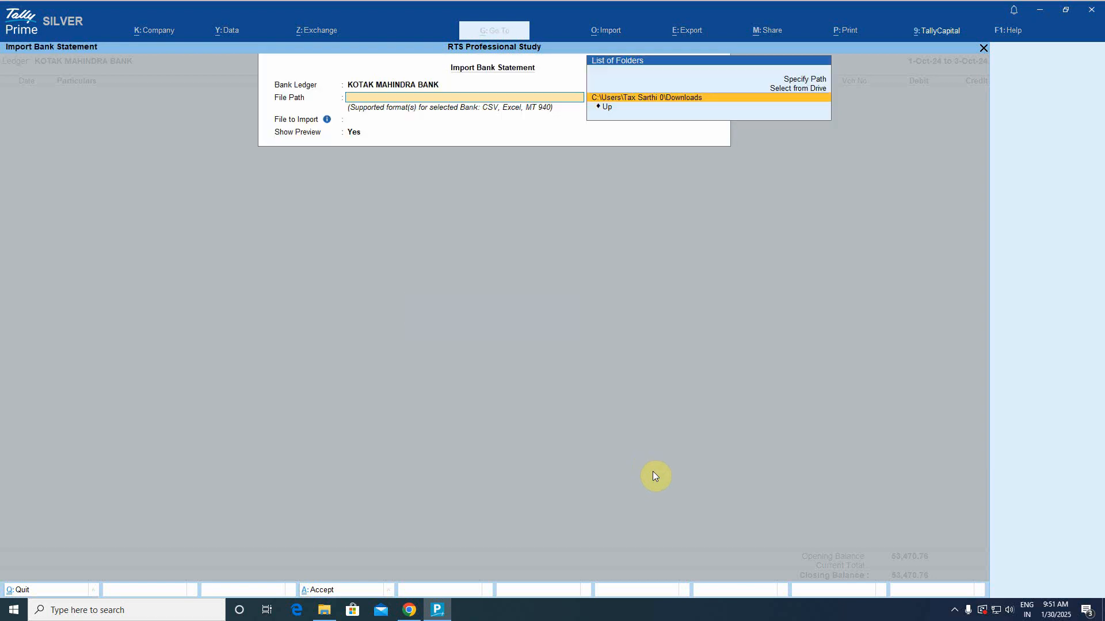
{"action": "key", "text": "Return"}
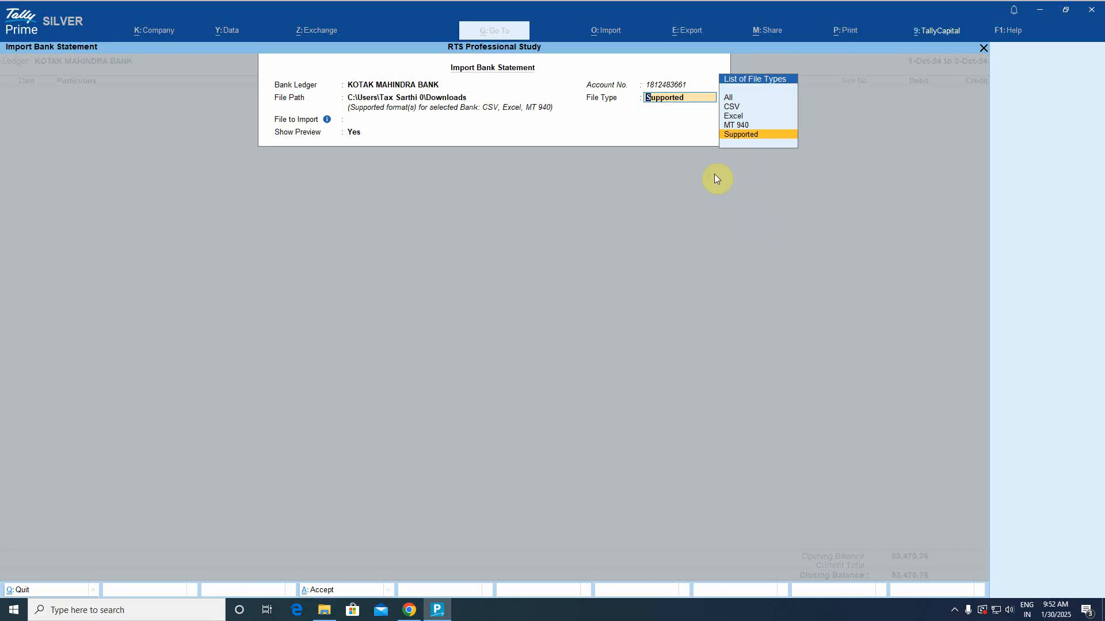
Keep File Type as Supported, pick the Kotak statement CSV, and leave Show Preview at Yes.
{"action": "key", "text": "Return"}
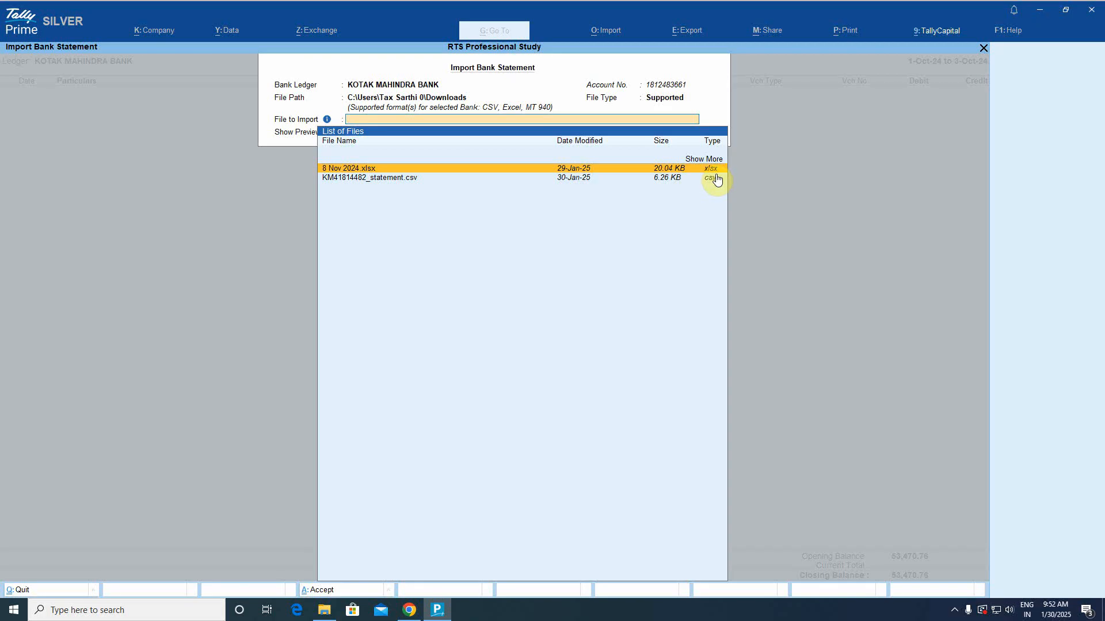
{"action": "key", "text": "BackSpace"}
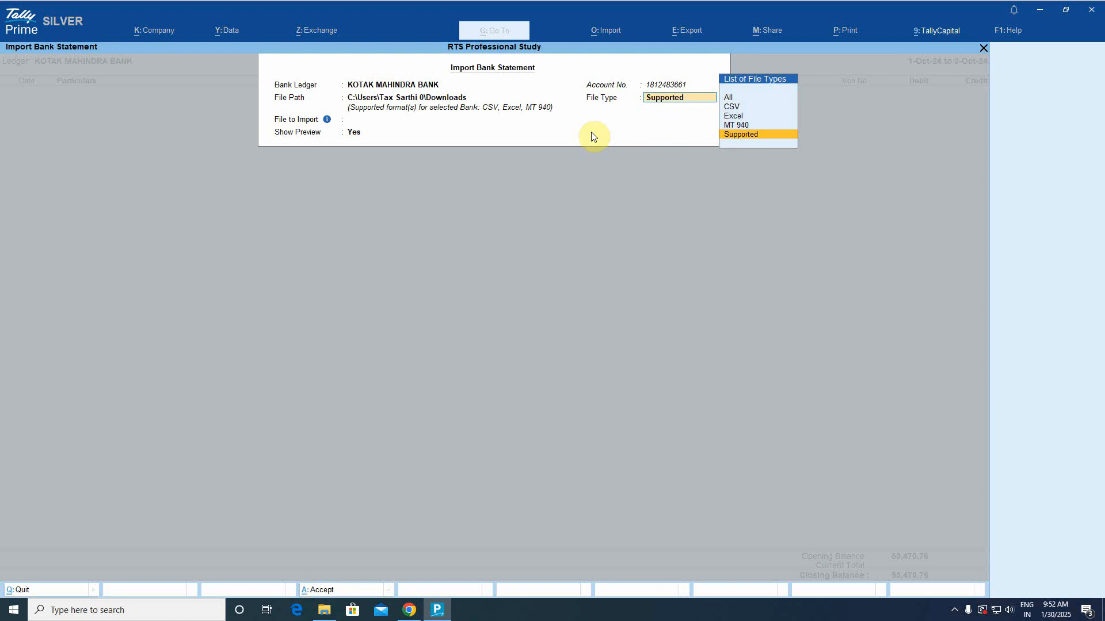
{"action": "key", "text": "Return"}
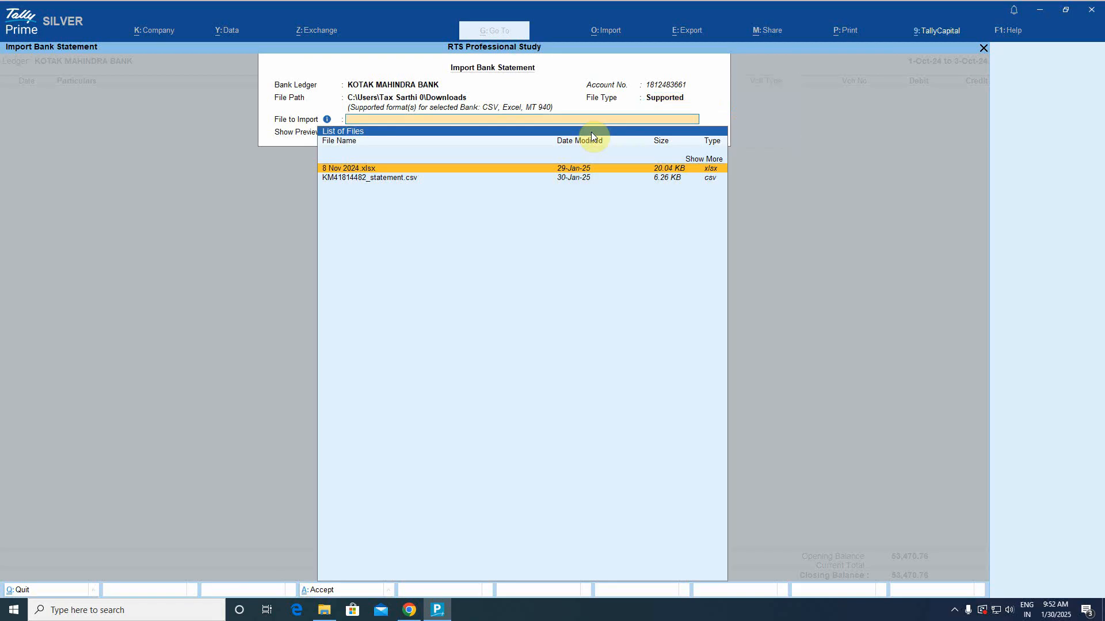
{"action": "key", "text": "Down"}
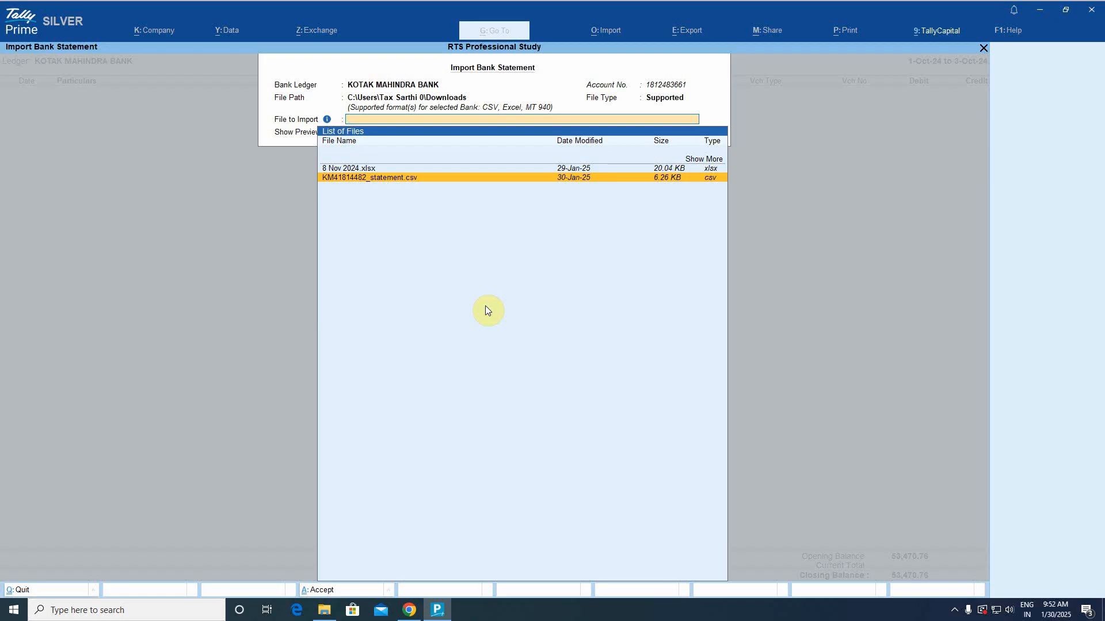
{"action": "key", "text": "Return"}
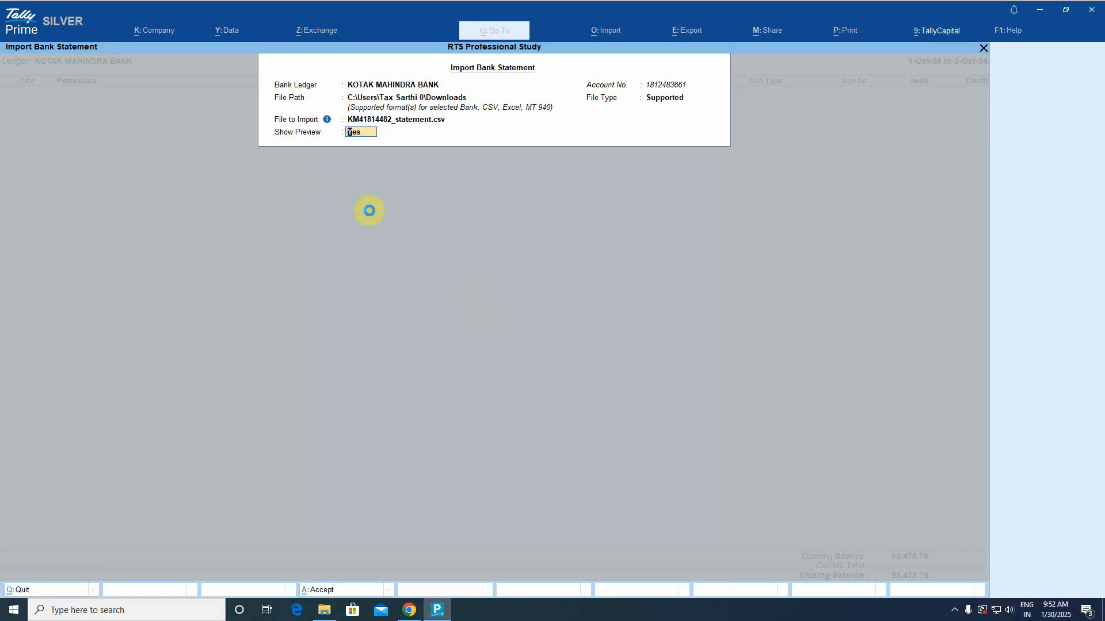
{"action": "key", "text": "Return"}
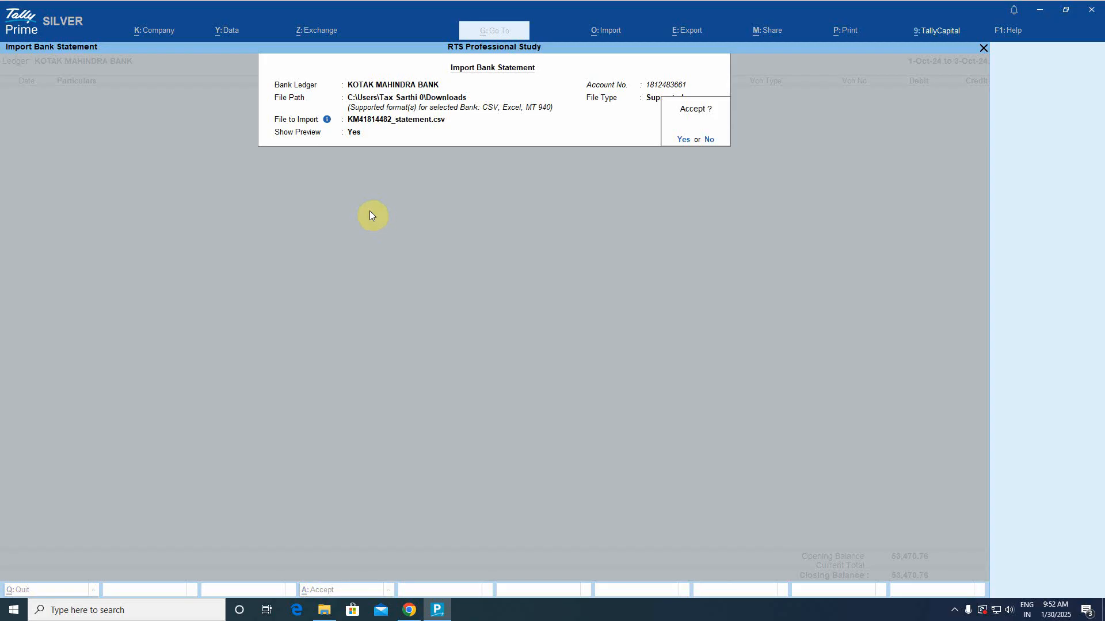
Accept the import form to load the 51-entry Kotak statement preview.
{"action": "key", "text": "Return"}
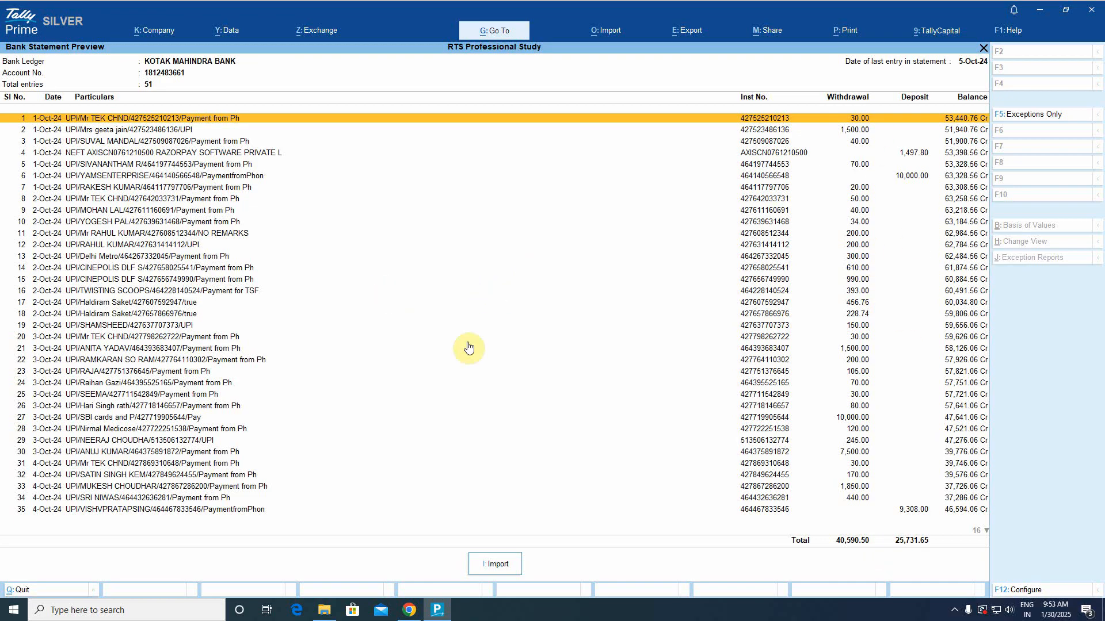
{"action": "scroll", "coordinate": [508, 355], "scroll_direction": "down", "scroll_amount": 5}
{"action": "scroll", "coordinate": [508, 355], "scroll_direction": "down", "scroll_amount": 11}
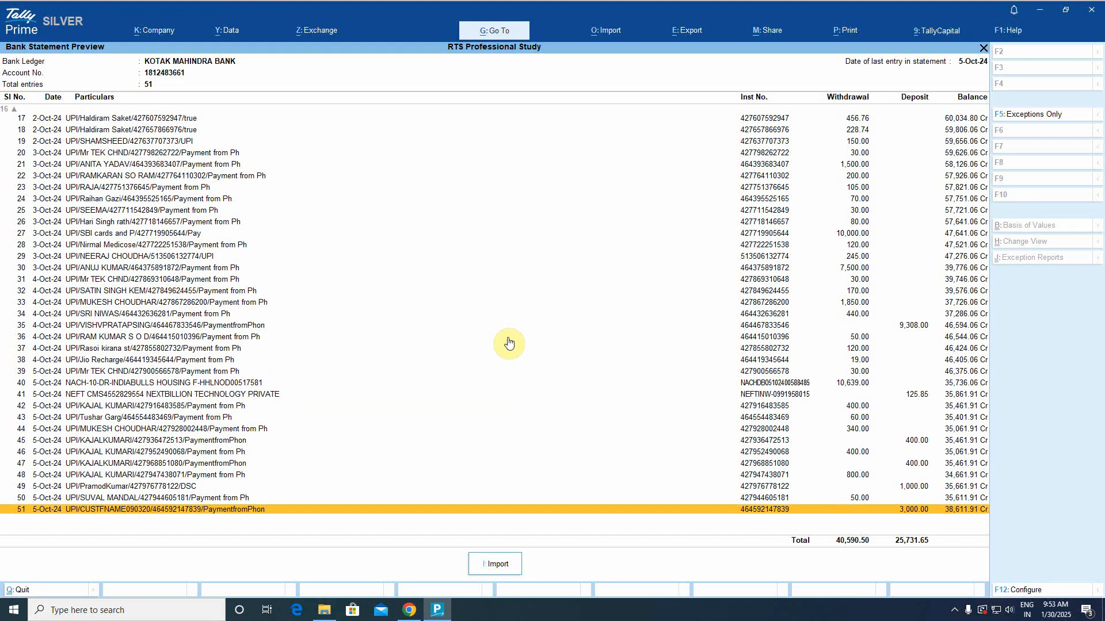
{"action": "scroll", "coordinate": [509, 344], "scroll_direction": "up", "scroll_amount": 6}
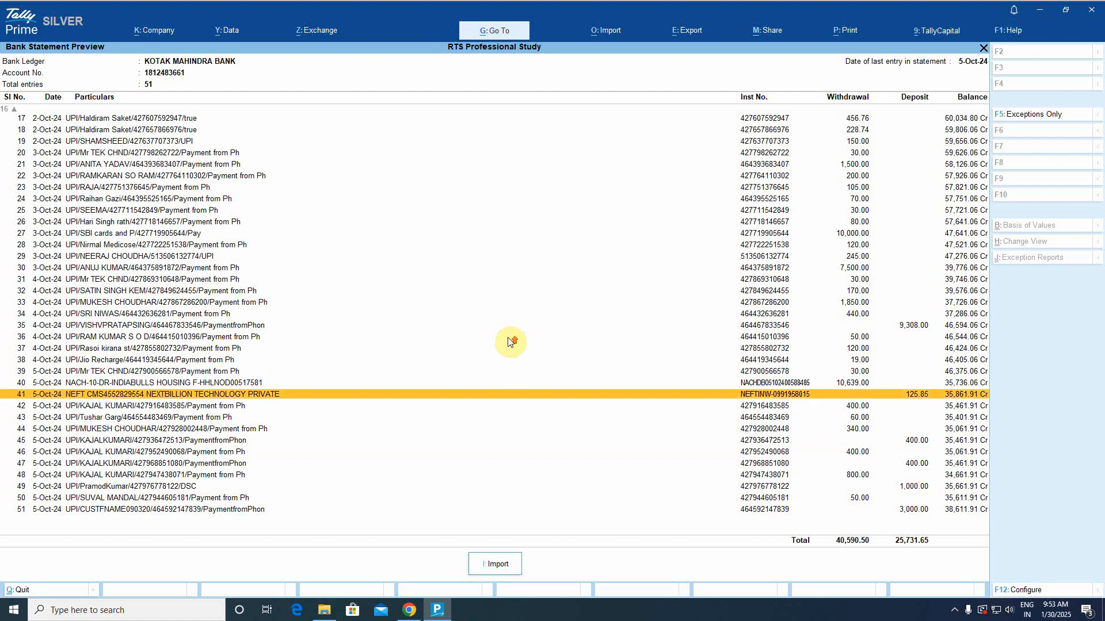
{"action": "scroll", "coordinate": [509, 343], "scroll_direction": "down", "scroll_amount": 2}
{"action": "scroll", "coordinate": [508, 344], "scroll_direction": "down", "scroll_amount": 5}
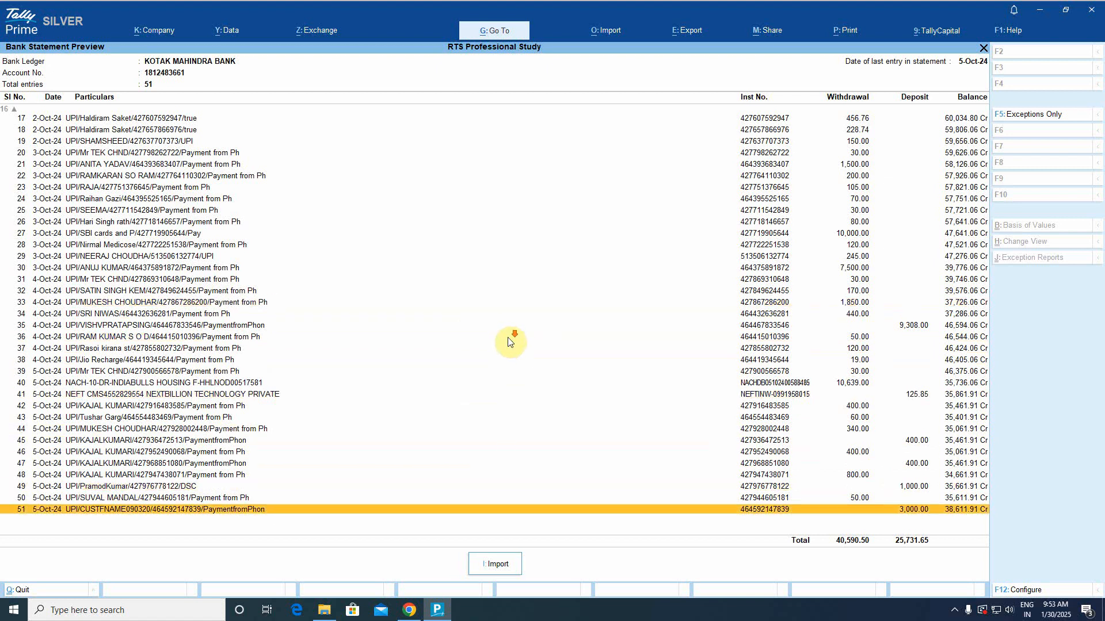
{"action": "scroll", "coordinate": [508, 344], "scroll_direction": "up", "scroll_amount": 2}
{"action": "scroll", "coordinate": [508, 344], "scroll_direction": "up", "scroll_amount": 10}
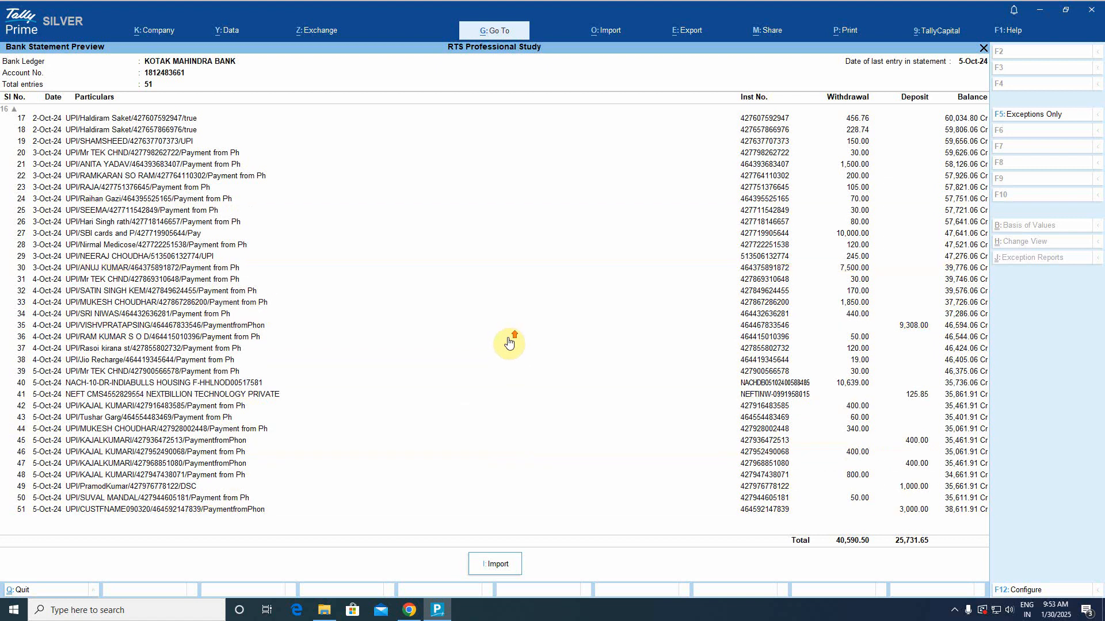
{"action": "scroll", "coordinate": [508, 344], "scroll_direction": "up", "scroll_amount": 3}
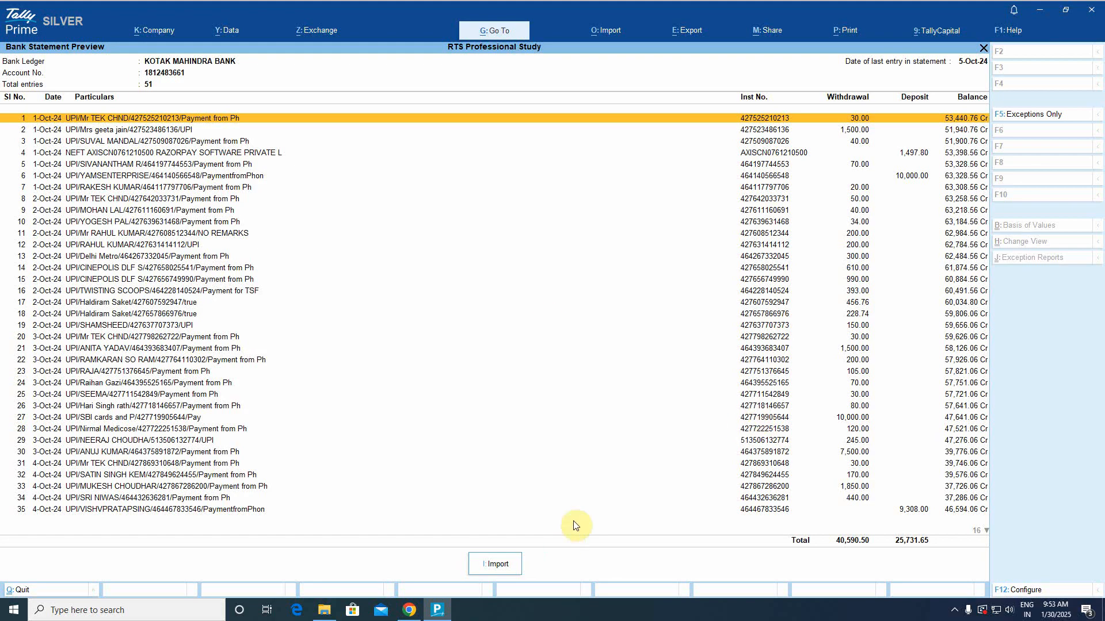
Import all previewed entries and open the Kotak Bank Reconciliation Summary.
{"action": "left_click", "coordinate": [495, 563]}
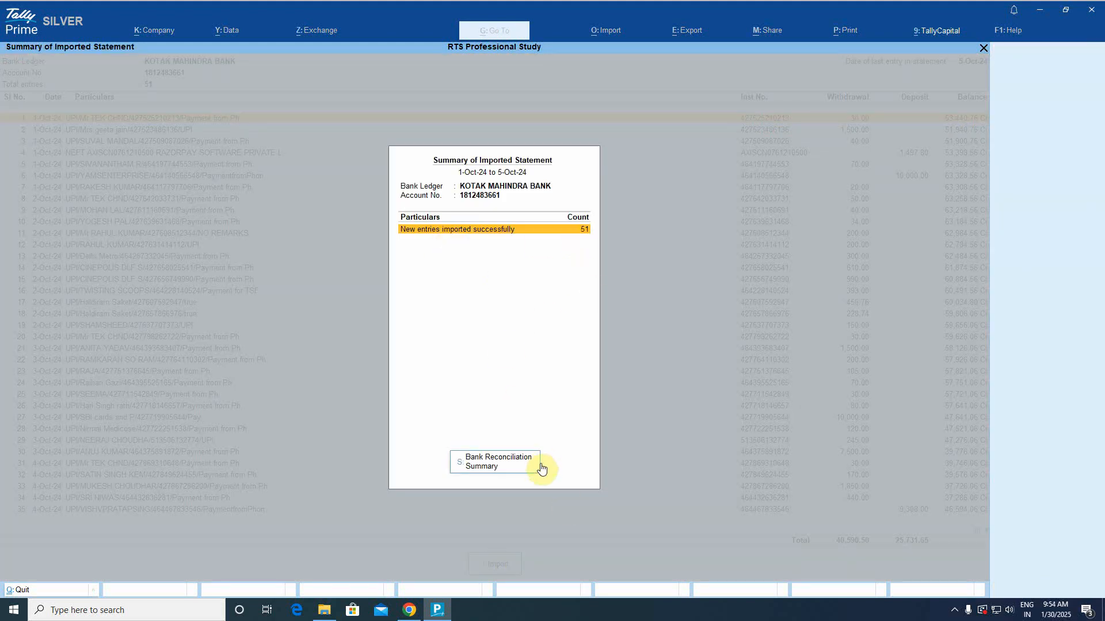
{"action": "left_click", "coordinate": [504, 464]}
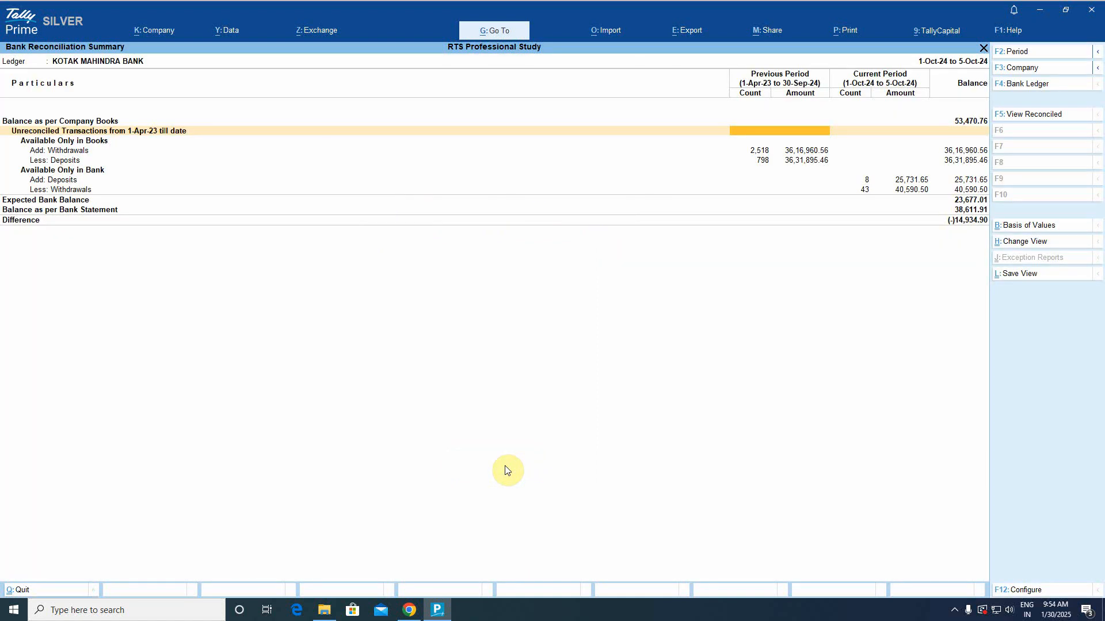
{"action": "key", "text": "Down"}
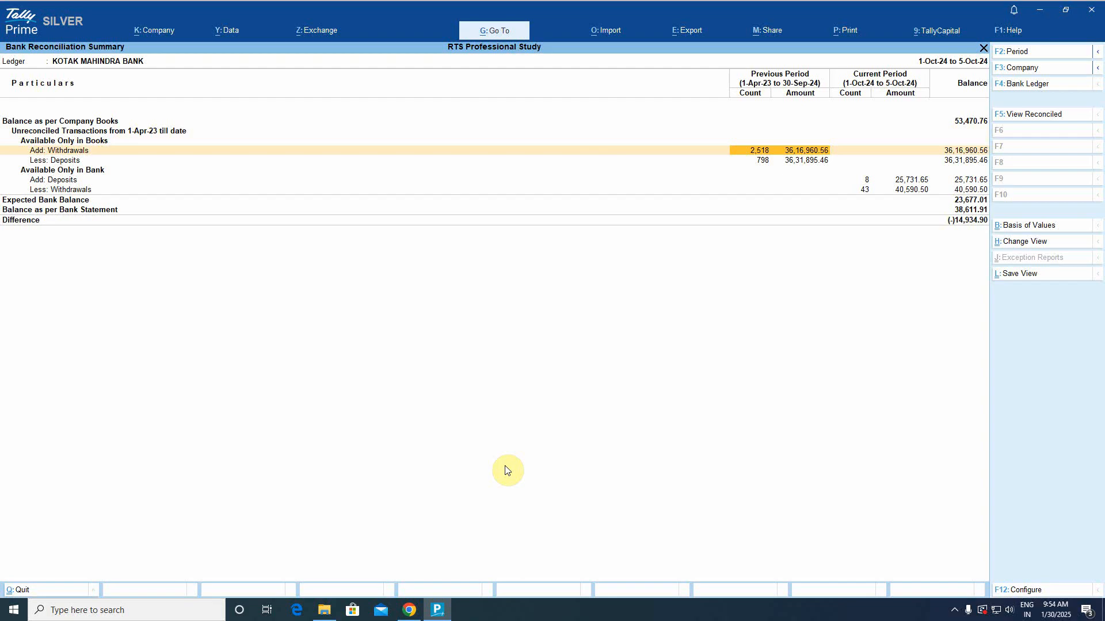
{"action": "key", "text": "Up"}
{"action": "key", "text": "Up"}
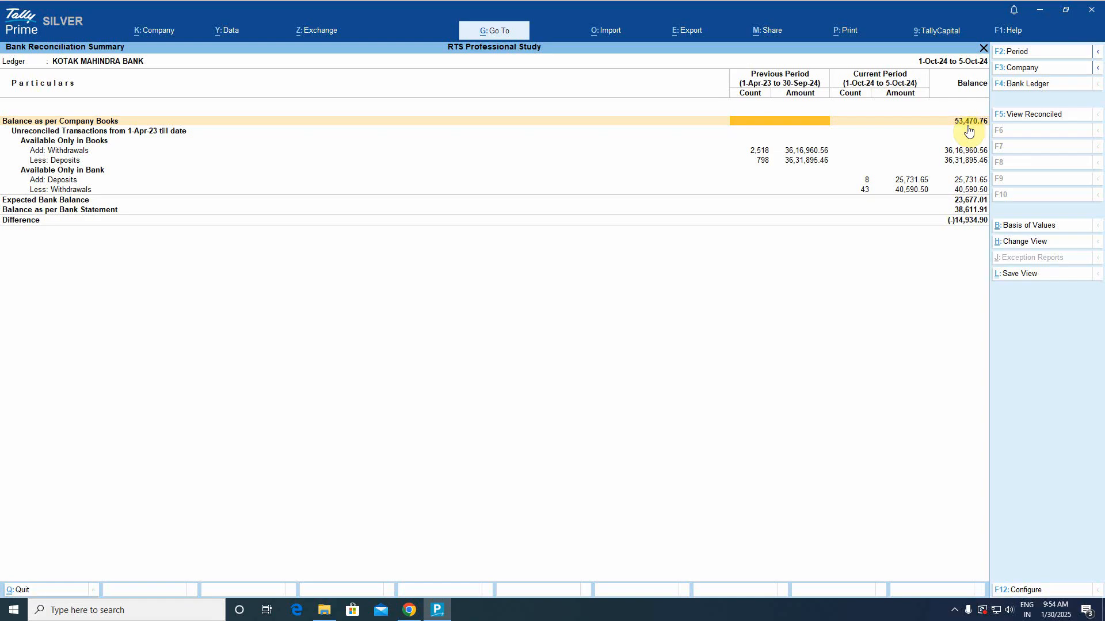
Review unreconciled book withdrawals and deposits and bank-only entries, then drill into bank-only deposits.
{"action": "left_click", "coordinate": [797, 153]}
{"action": "left_click", "coordinate": [801, 163]}
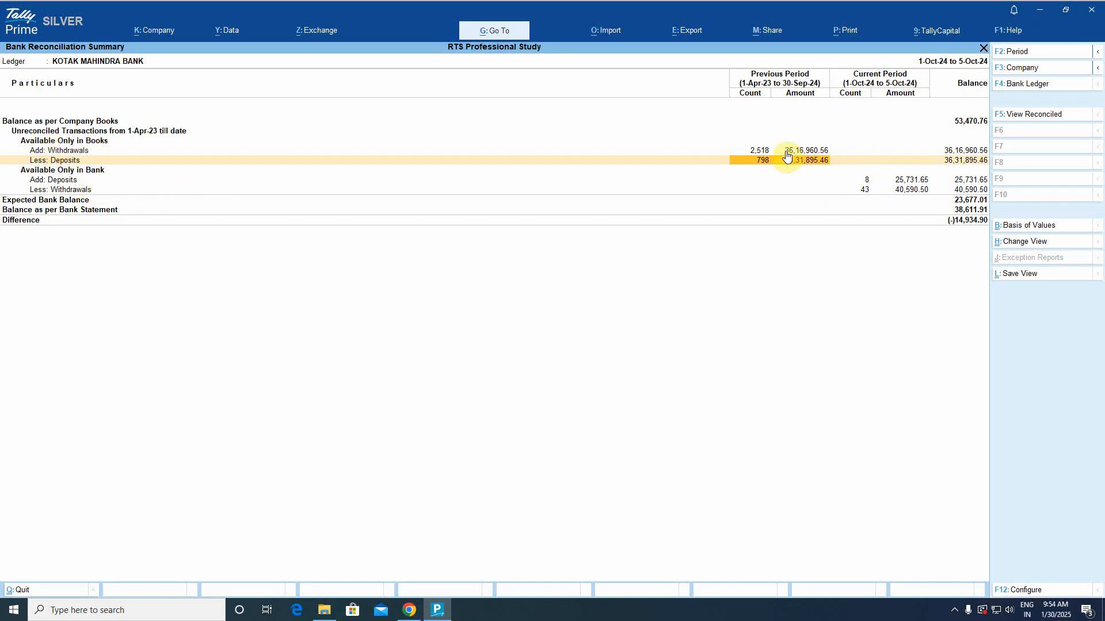
{"action": "left_click", "coordinate": [64, 171]}
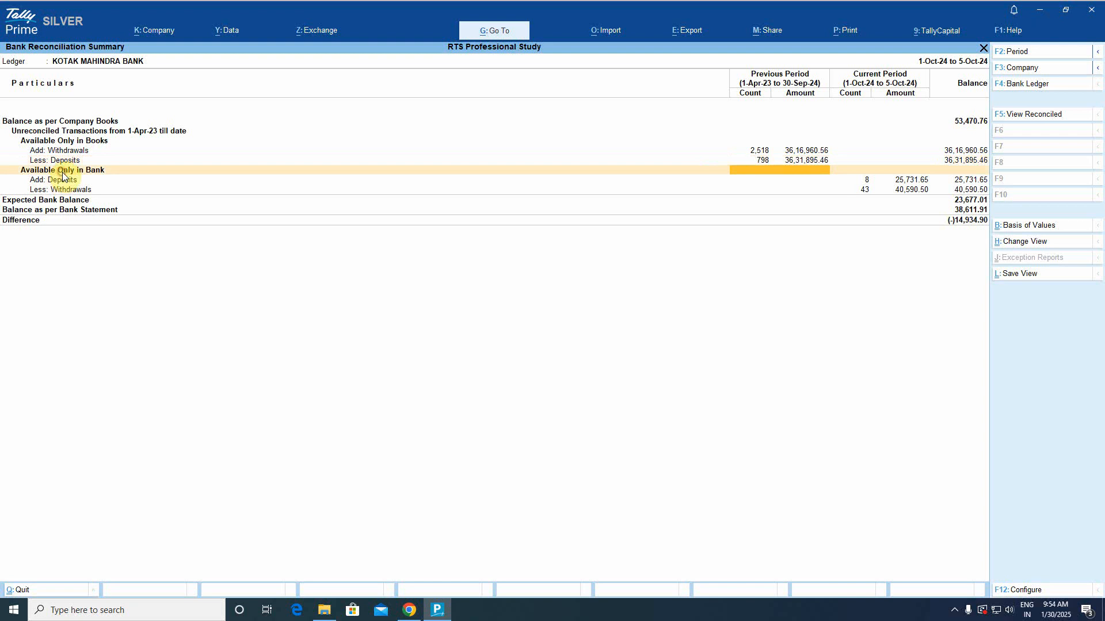
{"action": "left_click", "coordinate": [71, 180]}
{"action": "left_click", "coordinate": [97, 187]}
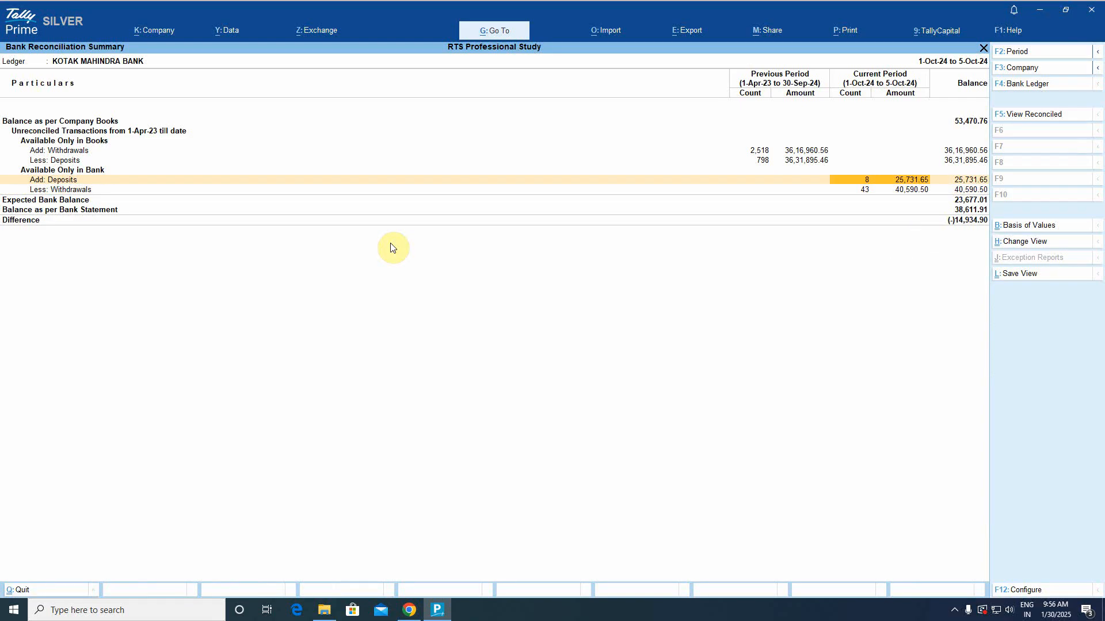
{"action": "key", "text": "Return"}
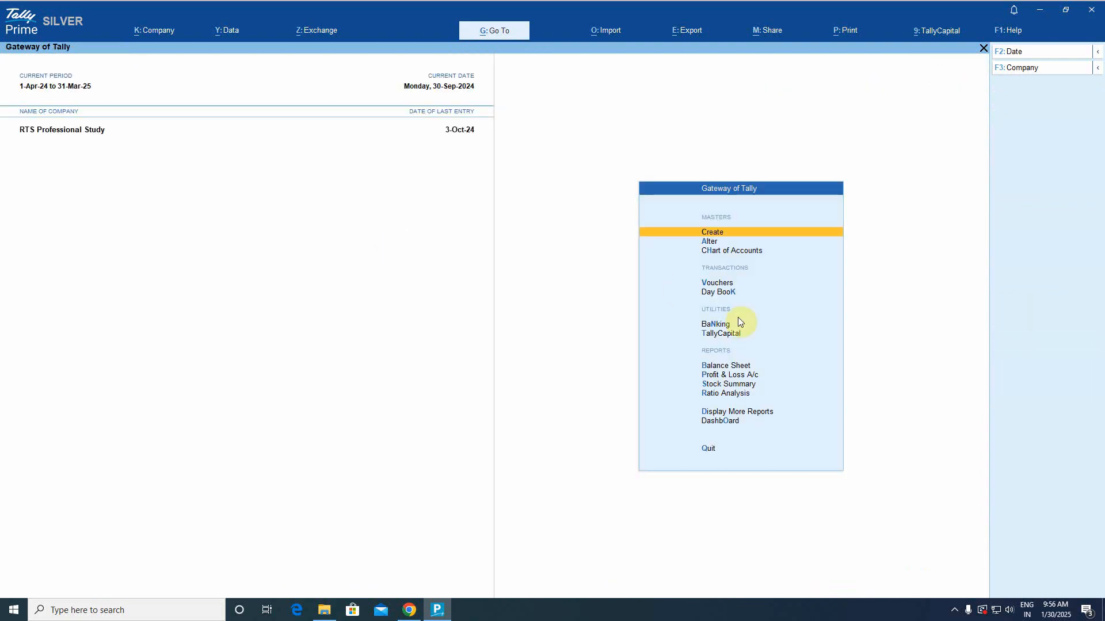
Open the Imported Bank Data report for the KOTAK MAHINDRA BANK ledger.
{"action": "left_click", "coordinate": [713, 325]}
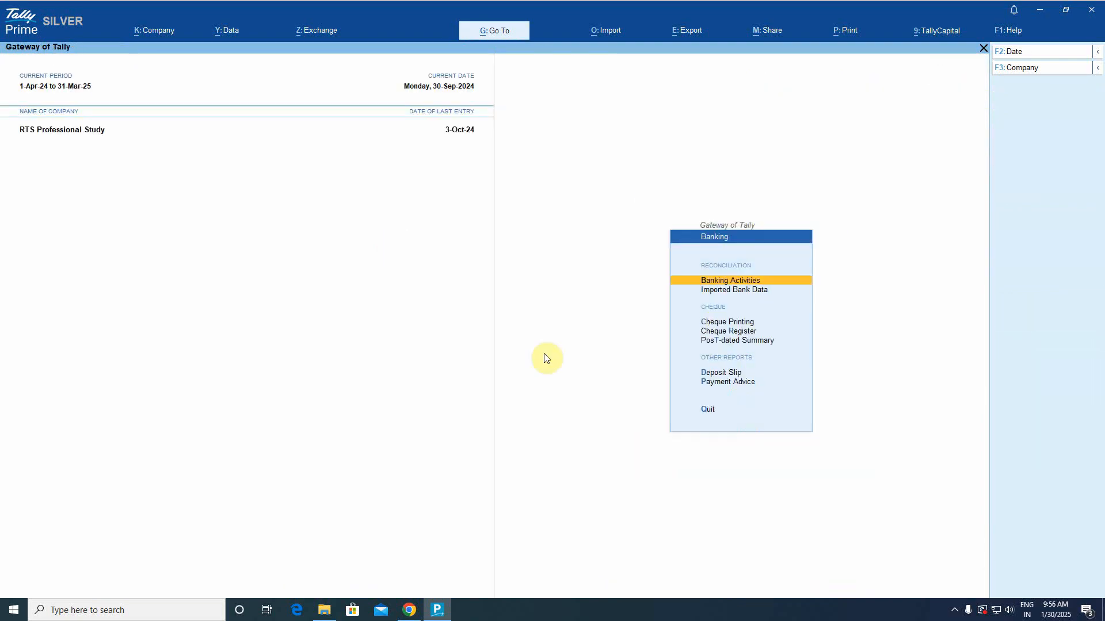
{"action": "key", "text": "Down"}
{"action": "key", "text": "Return"}
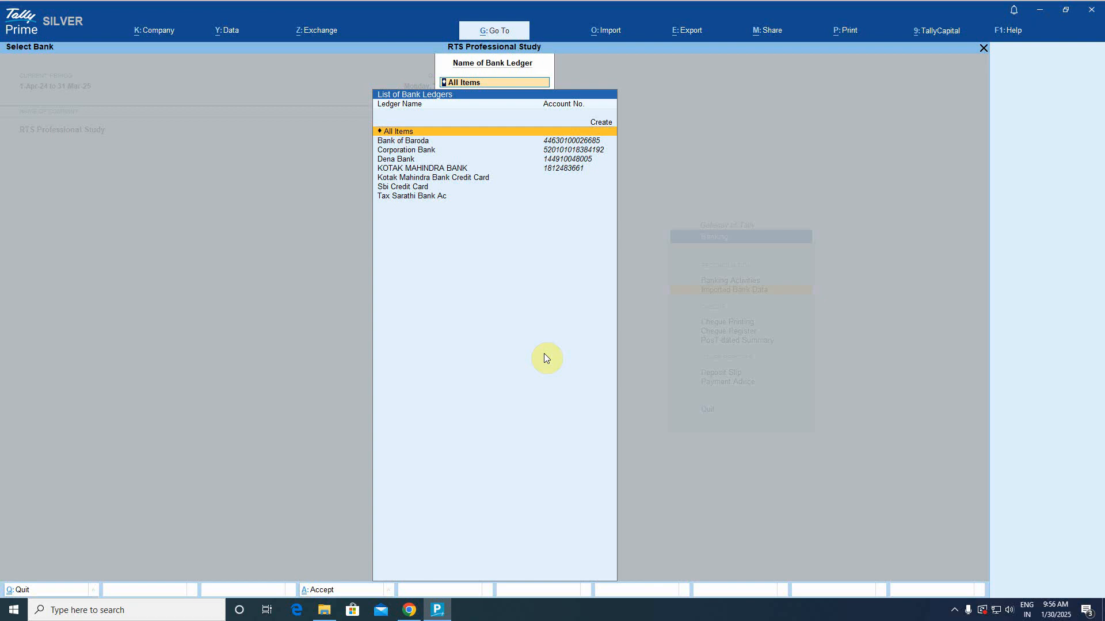
{"action": "key", "text": "Down"}
{"action": "key", "text": "Down"}
{"action": "key", "text": "Down"}
{"action": "key", "text": "Down"}
{"action": "key", "text": "Return"}
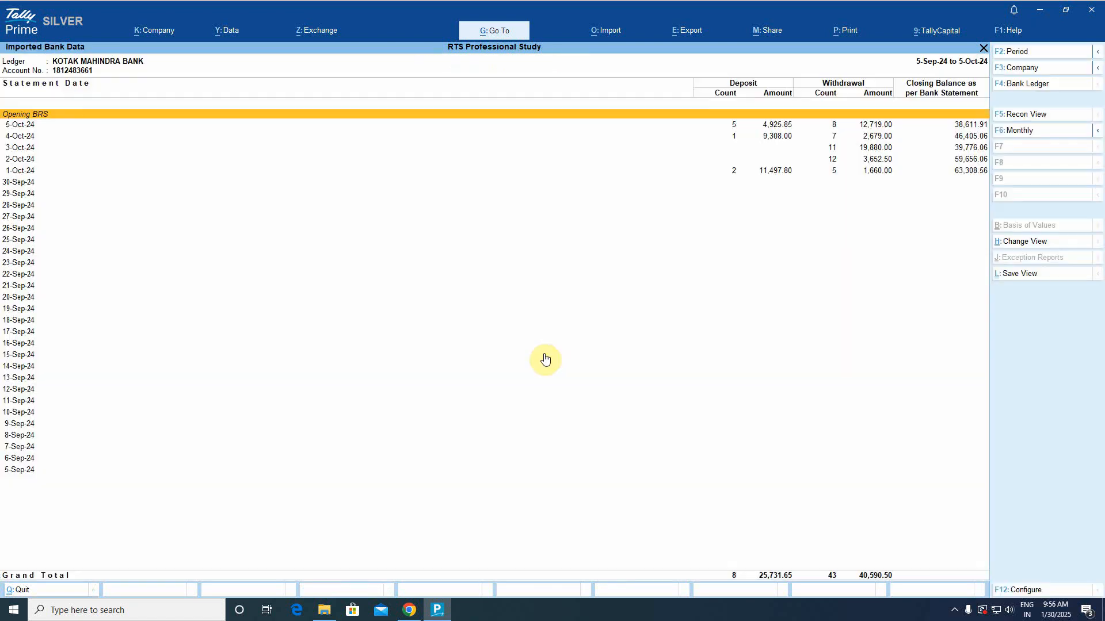
{"action": "key", "text": "Down"}
{"action": "key", "text": "Down"}
{"action": "key", "text": "Up"}
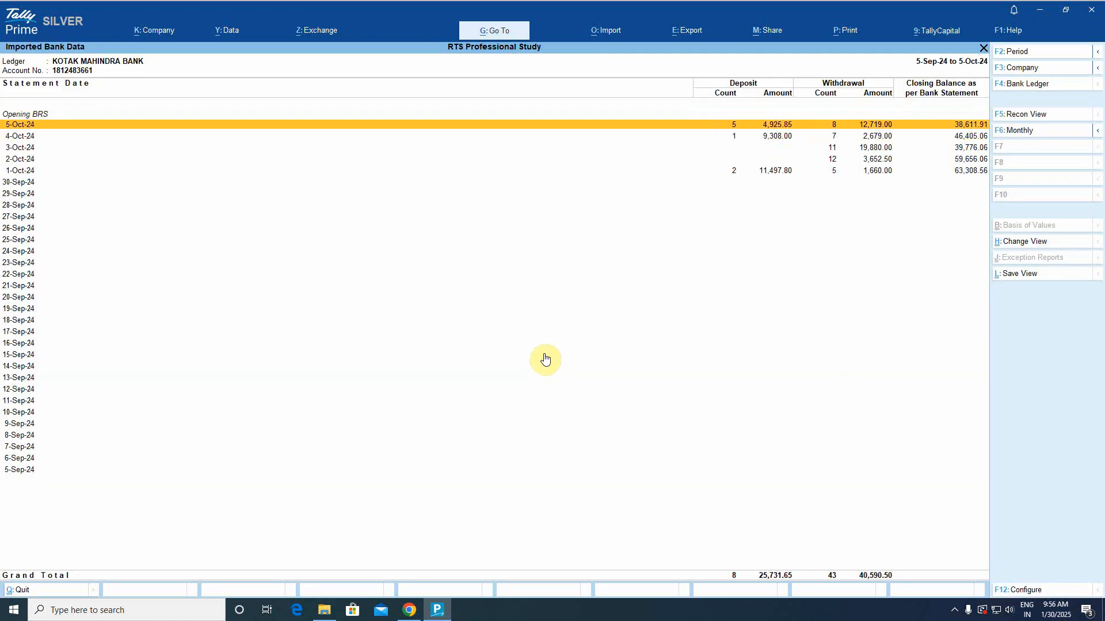
{"action": "key", "text": "Down"}
{"action": "key", "text": "Down"}
{"action": "key", "text": "Down"}
{"action": "key", "text": "Down"}
{"action": "key", "text": "Up"}
{"action": "key", "text": "Up"}
{"action": "key", "text": "Up"}
{"action": "key", "text": "Up"}
{"action": "key", "text": "Down"}
{"action": "key", "text": "Down"}
{"action": "key", "text": "Down"}
{"action": "key", "text": "Down"}
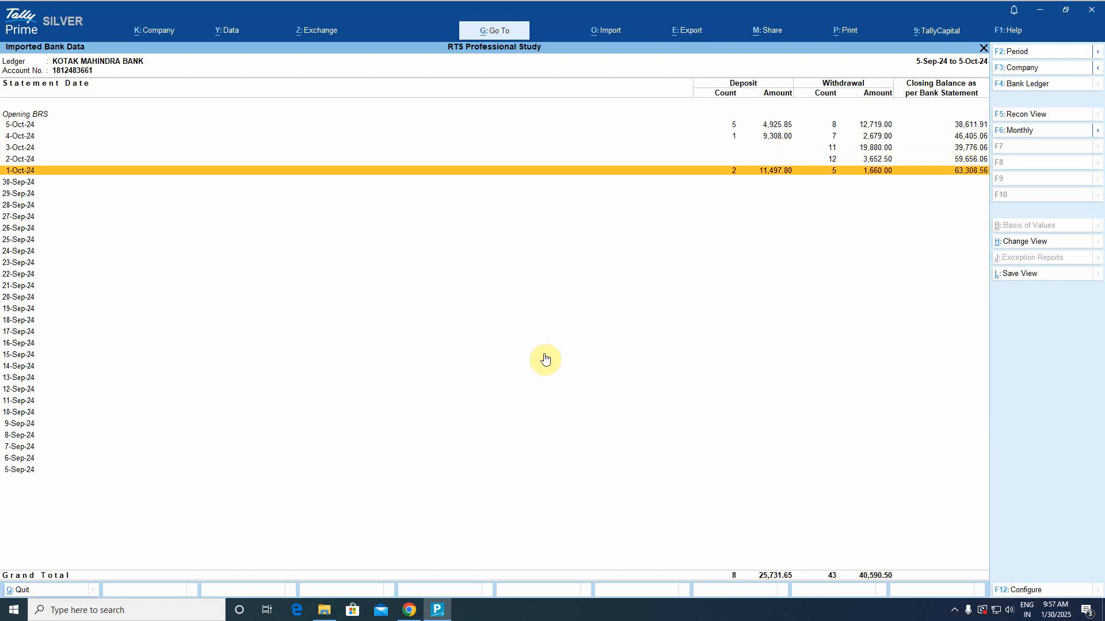
Set the report period from 1-10-2024 to 5-10-2024.
{"action": "key", "text": "F2"}
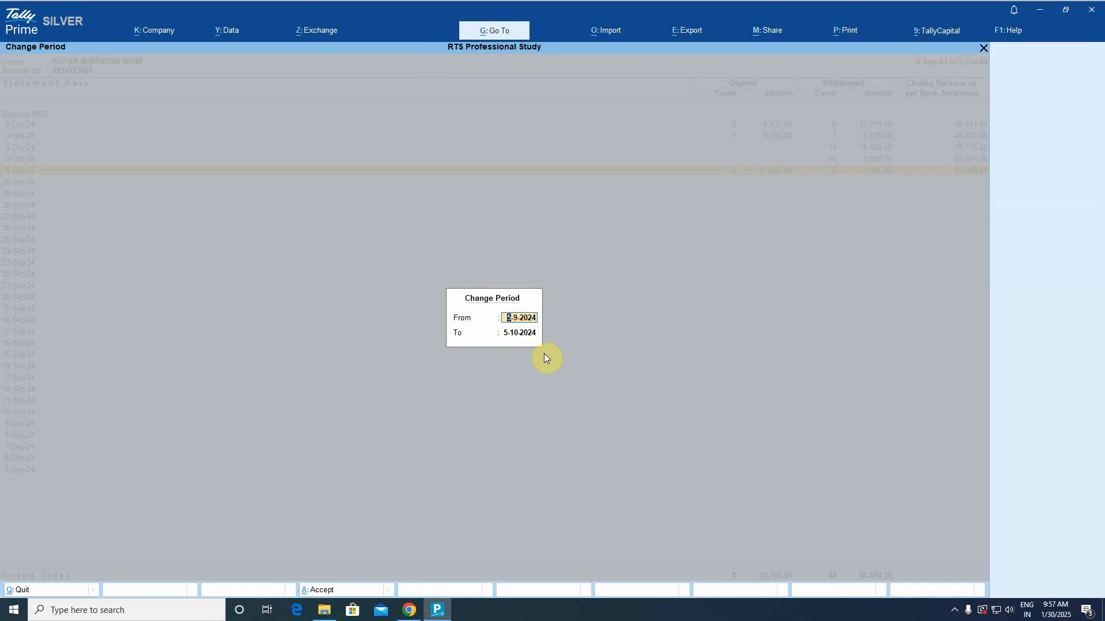
{"action": "type", "text": "1-10-201"}
{"action": "key", "text": "BackSpace"}
{"action": "type", "text": "24"}
{"action": "key", "text": "Return"}
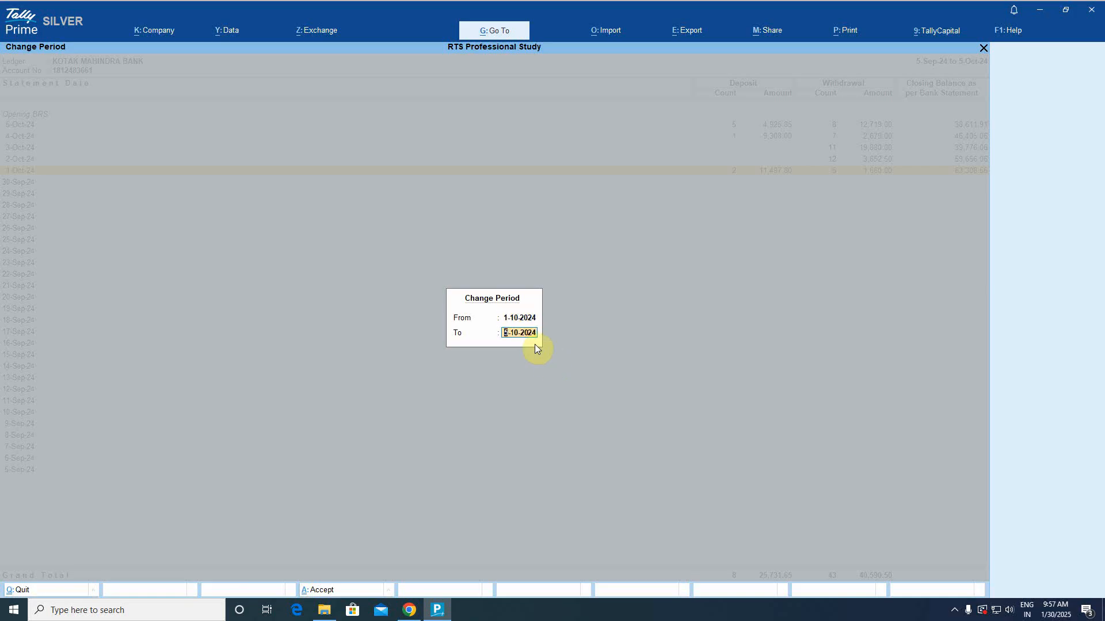
{"action": "key", "text": "Return"}
{"action": "key", "text": "Down"}
{"action": "key", "text": "Down"}
{"action": "key", "text": "Down"}
{"action": "key", "text": "Down"}
{"action": "key", "text": "Down"}
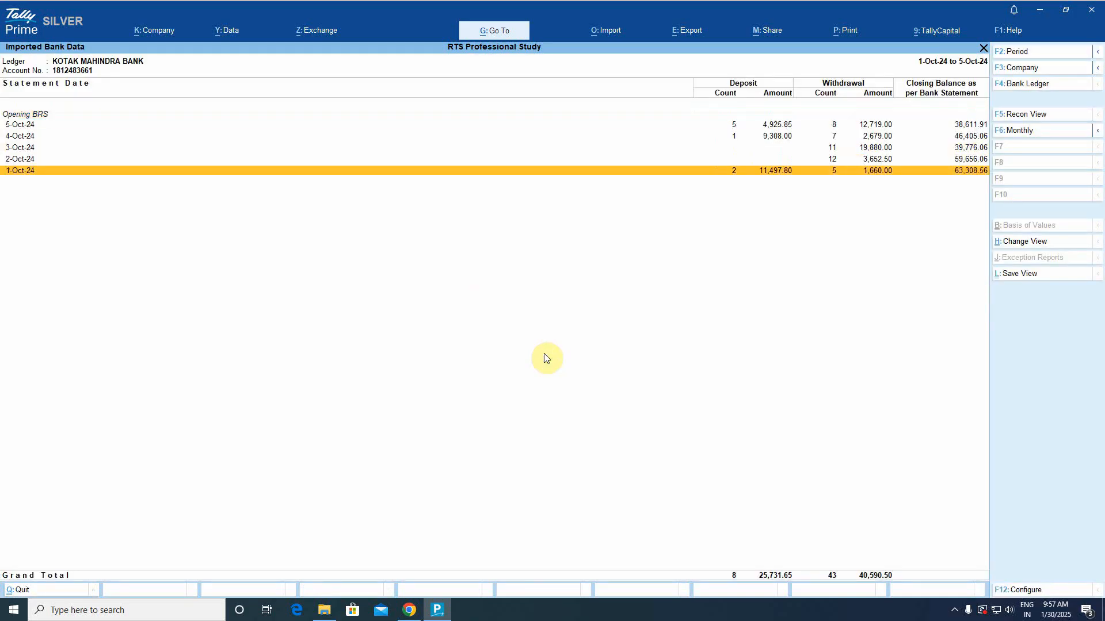
Drill into 1-Oct-24, select all seven Kotak transactions, and start Multi-Vch creation.
{"action": "key", "text": "Return"}
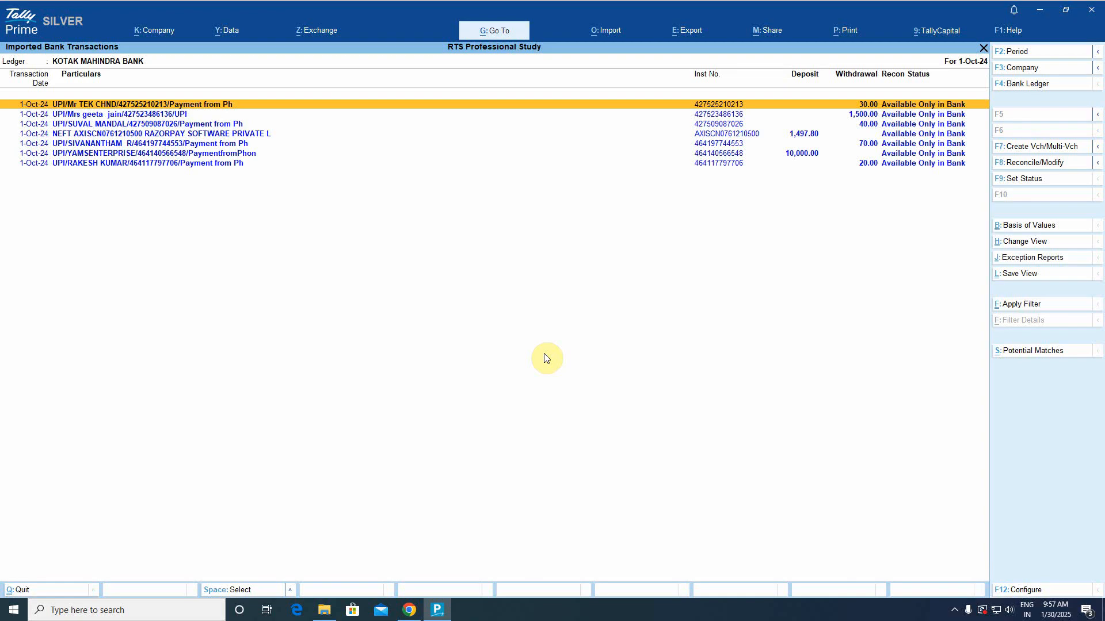
{"action": "key", "text": "Down"}
{"action": "key", "text": "Down"}
{"action": "key", "text": "Down"}
{"action": "key", "text": "Down"}
{"action": "key", "text": "Down"}
{"action": "key", "text": "Down"}
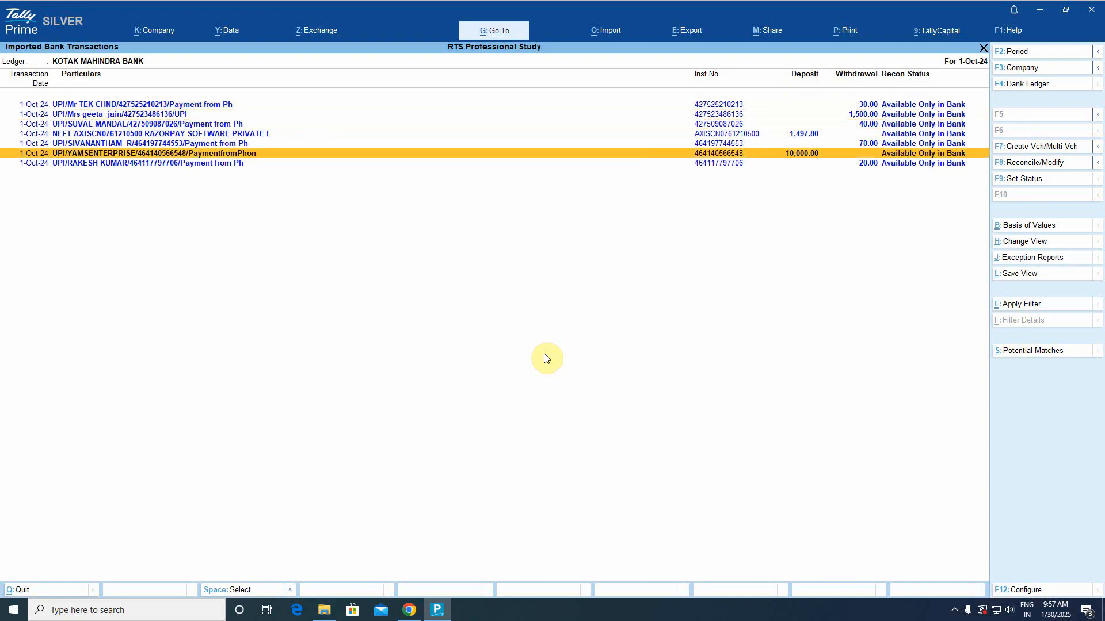
{"action": "key", "text": "Up"}
{"action": "key", "text": "Up"}
{"action": "key", "text": "Up"}
{"action": "key", "text": "Up"}
{"action": "key", "text": "Up"}
{"action": "key", "text": "Up"}
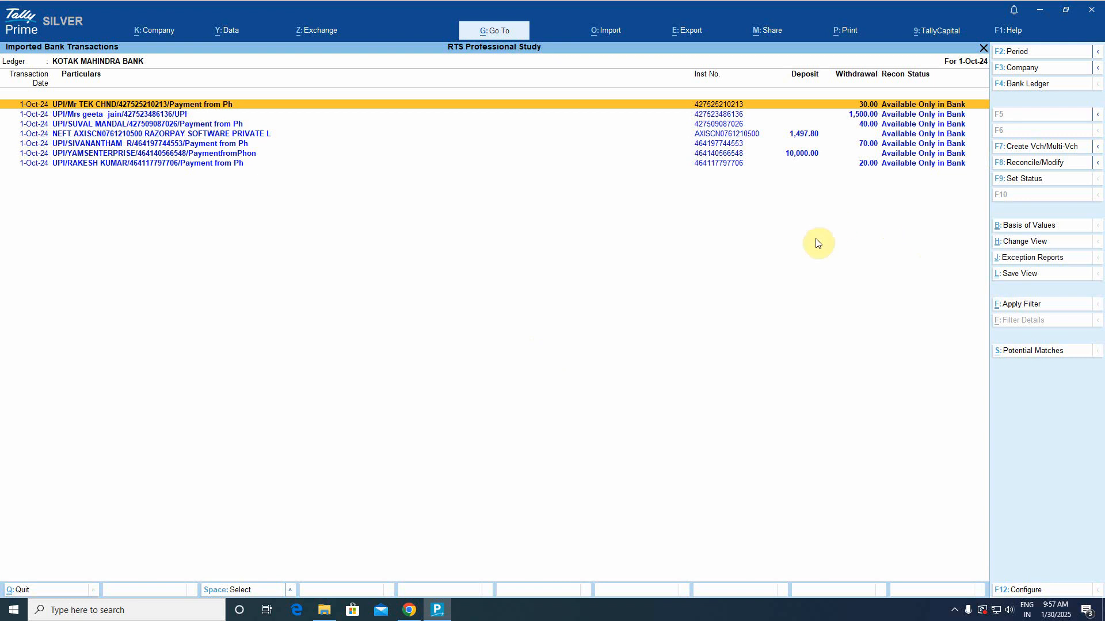
{"action": "key", "text": "Down"}
{"action": "key", "text": "Down"}
{"action": "key", "text": "Up"}
{"action": "key", "text": "Up"}
{"action": "key", "text": "space"}
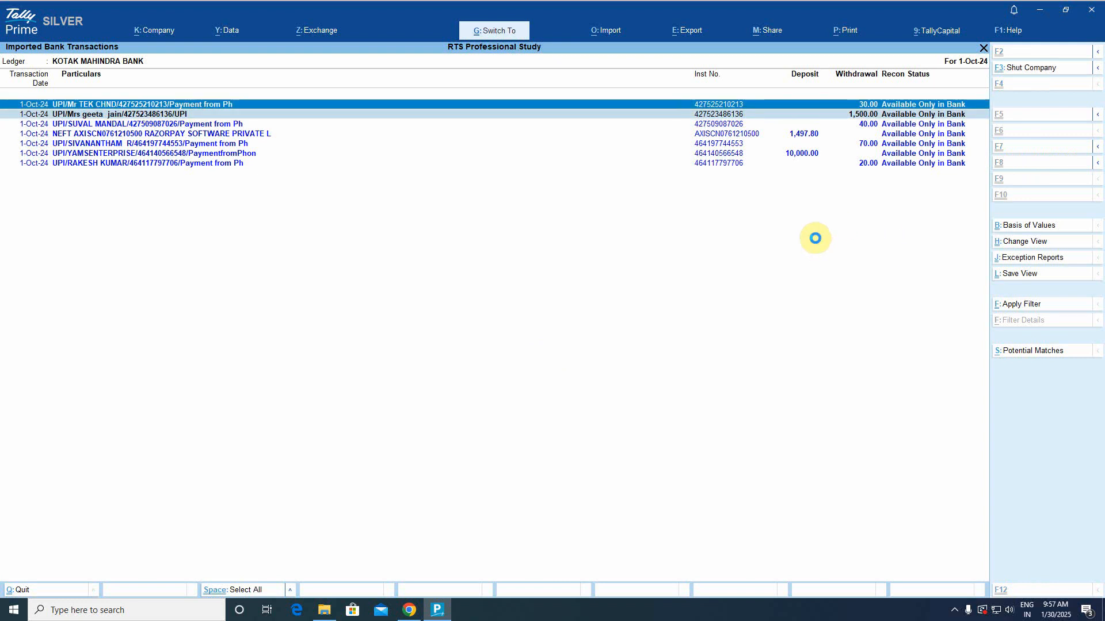
{"action": "key", "text": "ctrl+m"}
{"action": "key", "text": "Escape"}
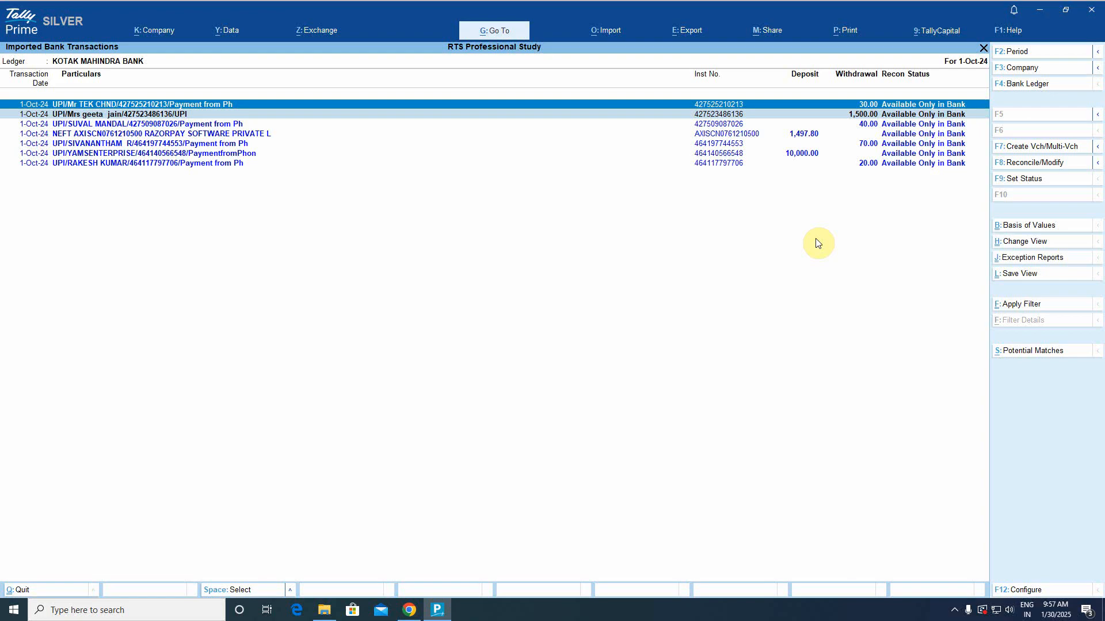
{"action": "key", "text": "ctrl+space"}
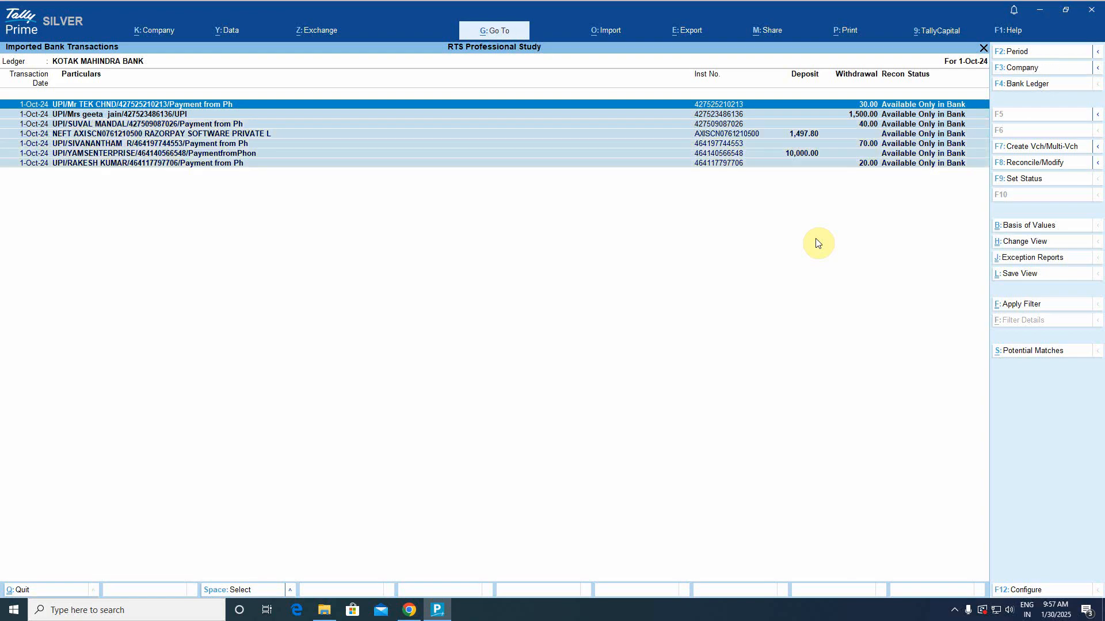
{"action": "left_click", "coordinate": [1050, 150]}
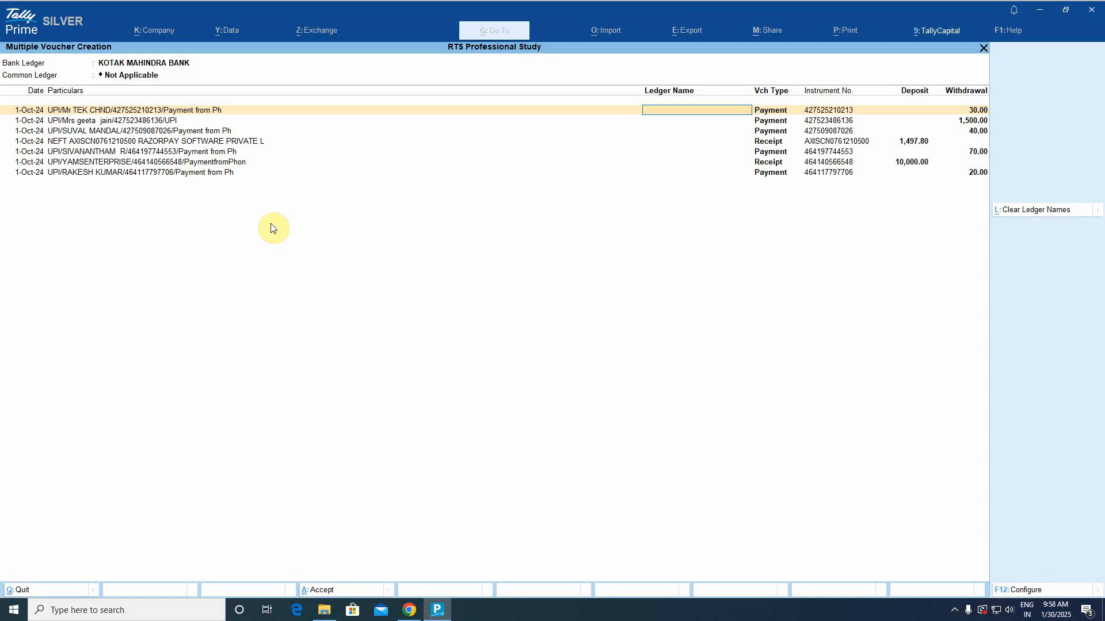
Extend the transactions period To 5-10-2024 and start Multi-Vch for all entries.
{"action": "left_click", "coordinate": [128, 77]}
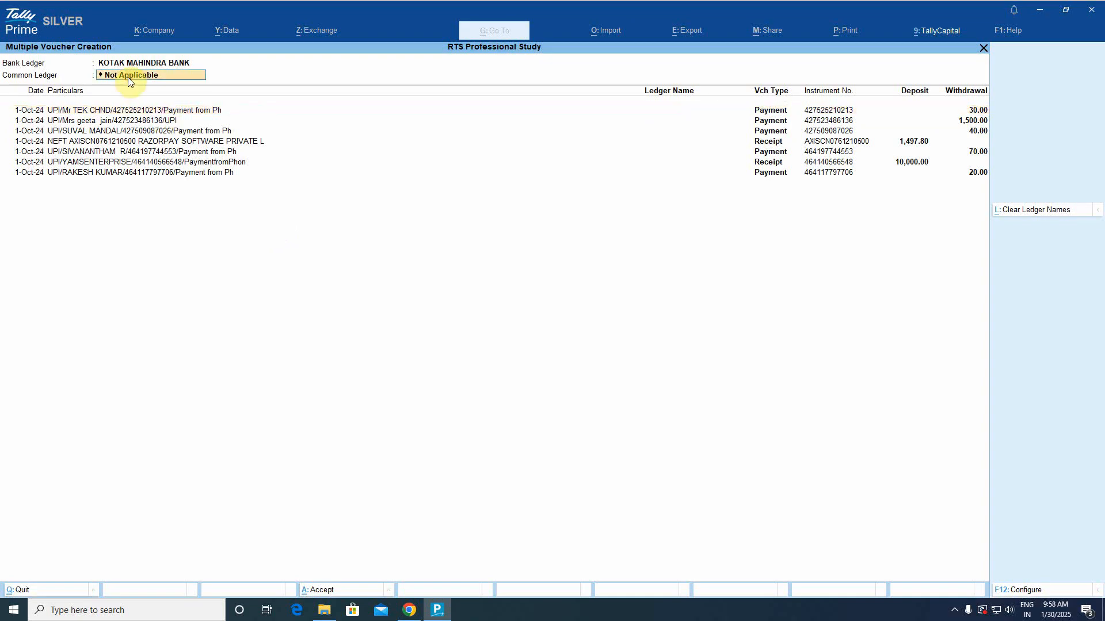
{"action": "key", "text": "Escape"}
{"action": "key", "text": "F2"}
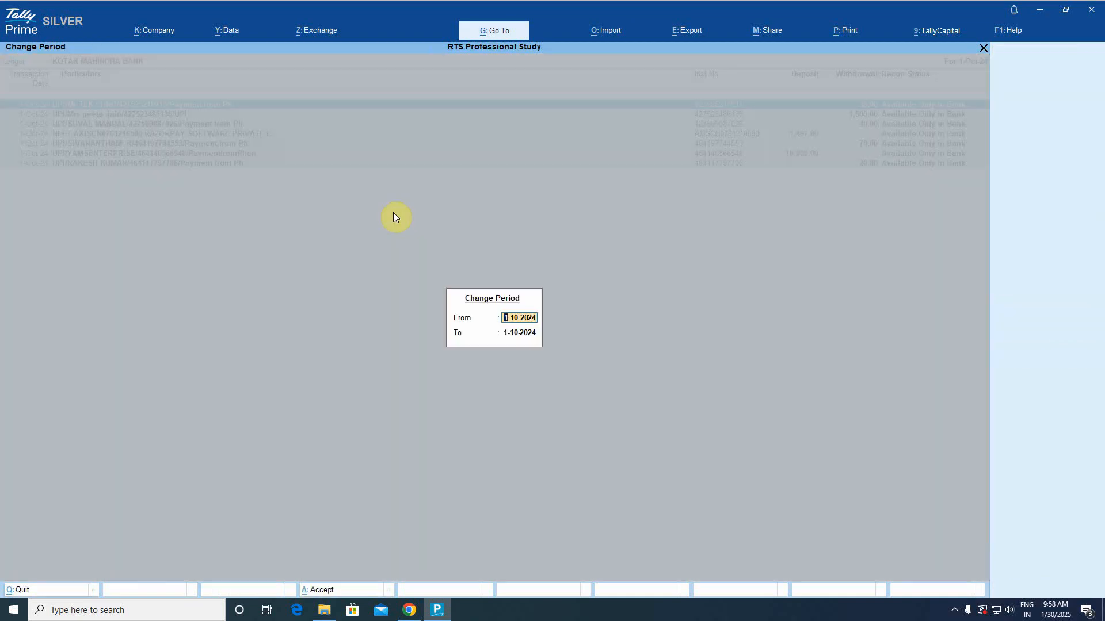
{"action": "key", "text": "Return"}
{"action": "type", "text": "5-10"}
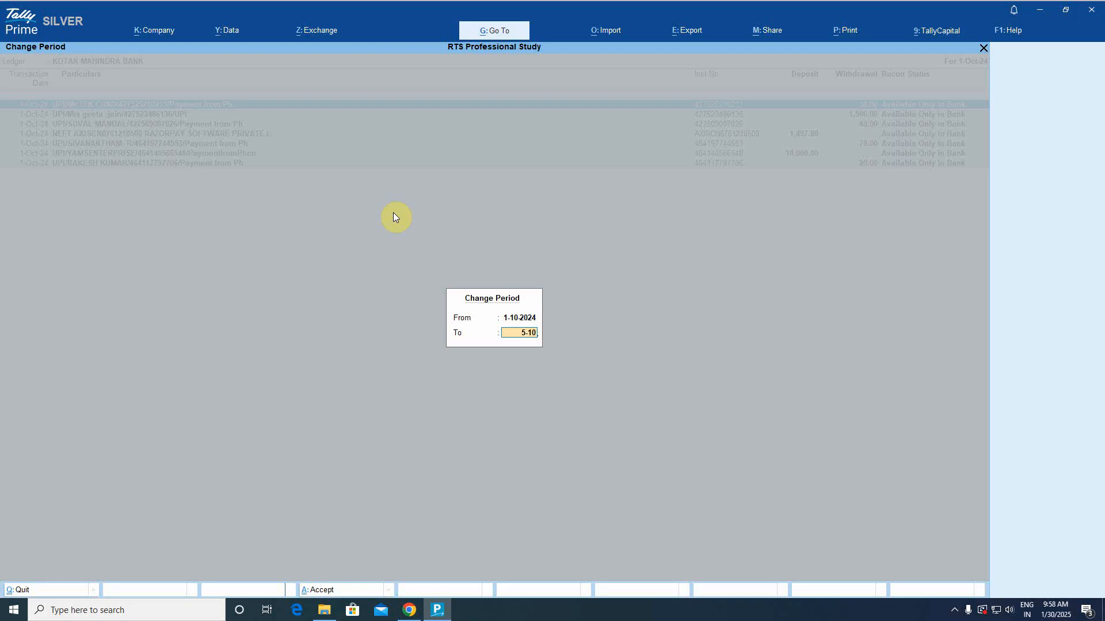
{"action": "key", "text": "Return"}
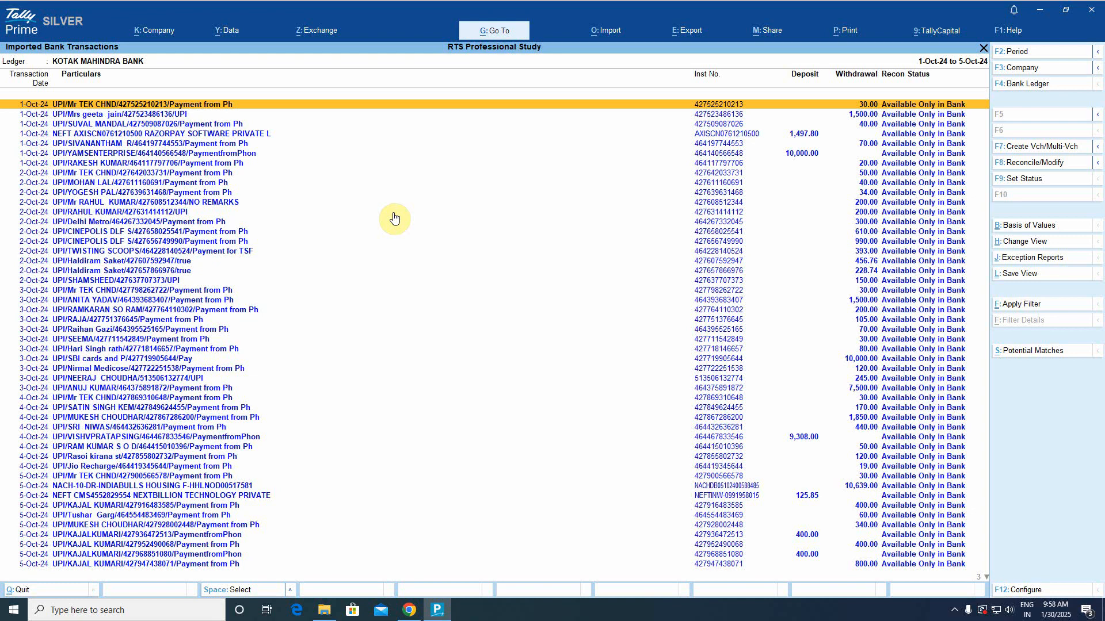
{"action": "key", "text": "ctrl+space"}
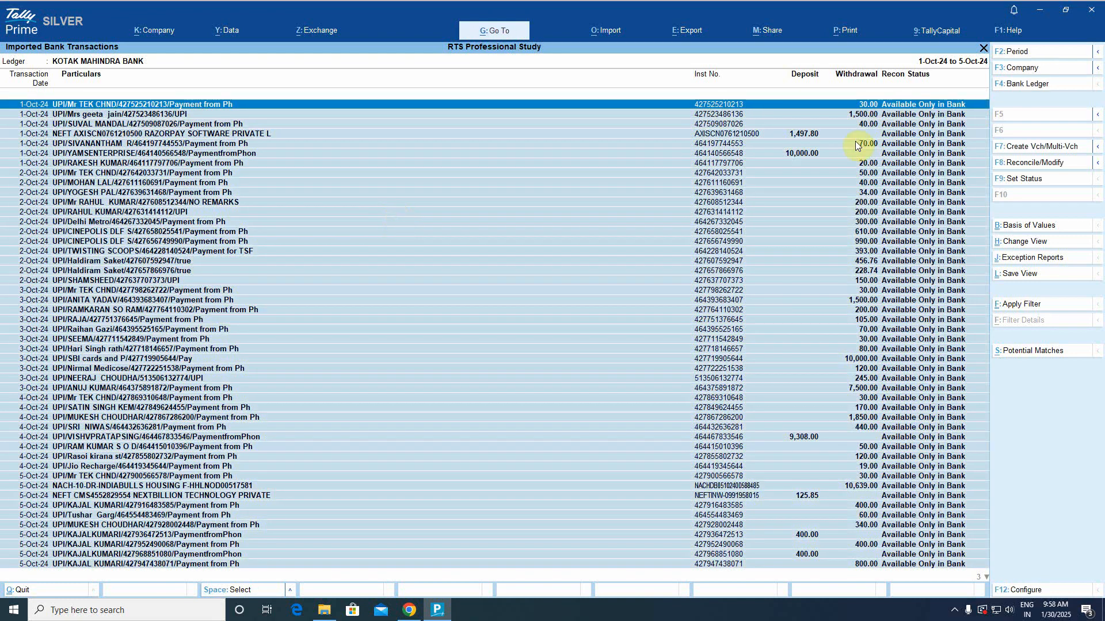
{"action": "left_click", "coordinate": [1034, 147]}
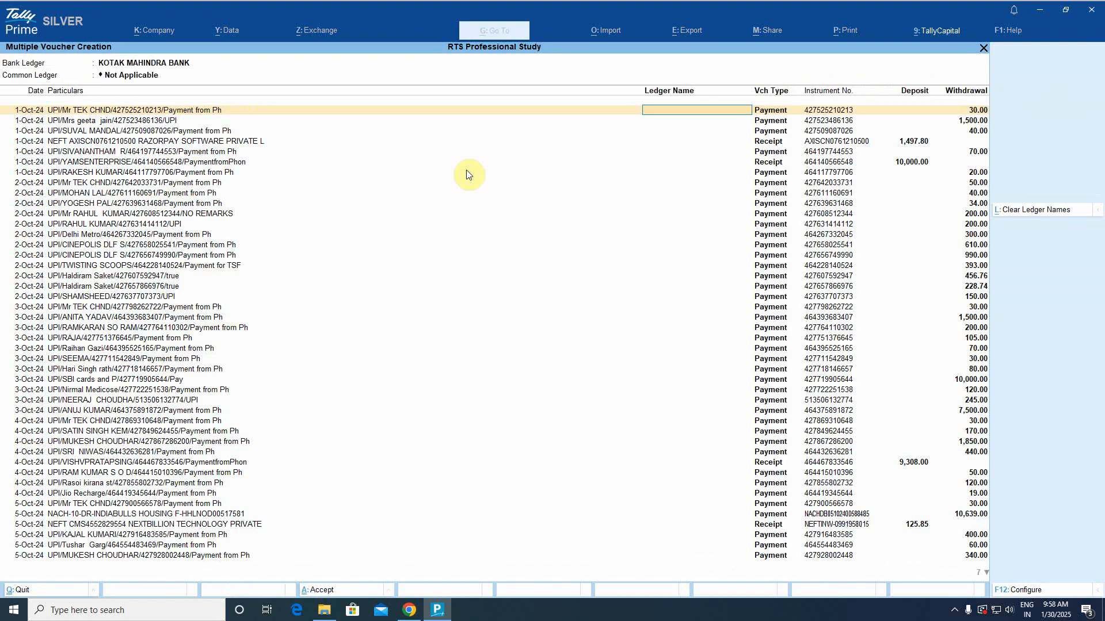
Quit Multiple Voucher Creation without saving.
{"action": "left_click", "coordinate": [137, 75]}
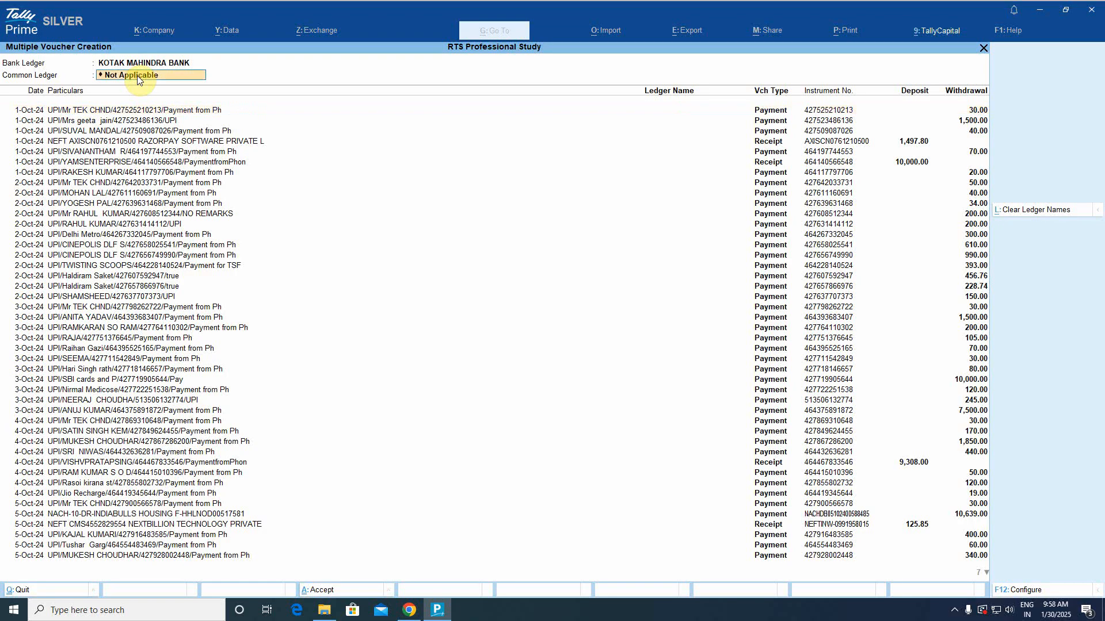
{"action": "left_click", "coordinate": [137, 75]}
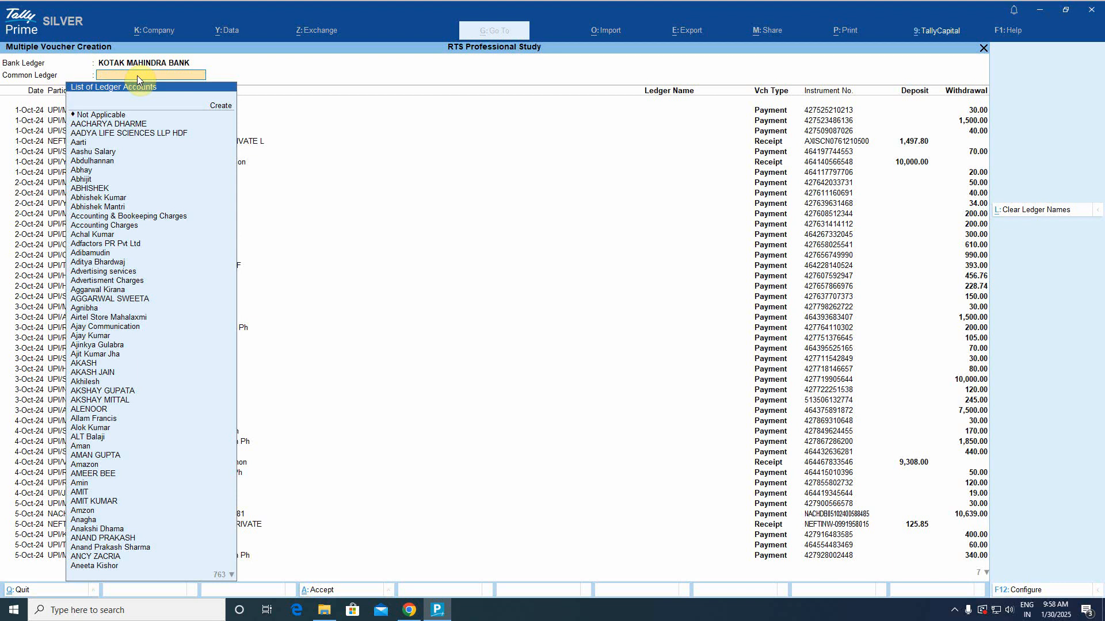
{"action": "key", "text": "Escape"}
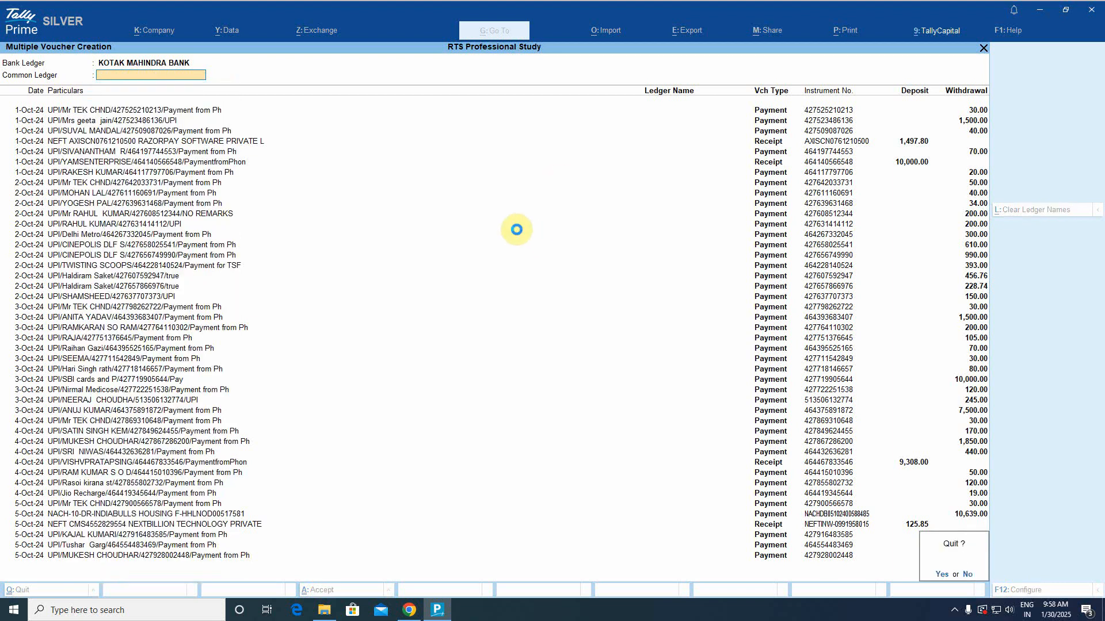
{"action": "key", "text": "y"}
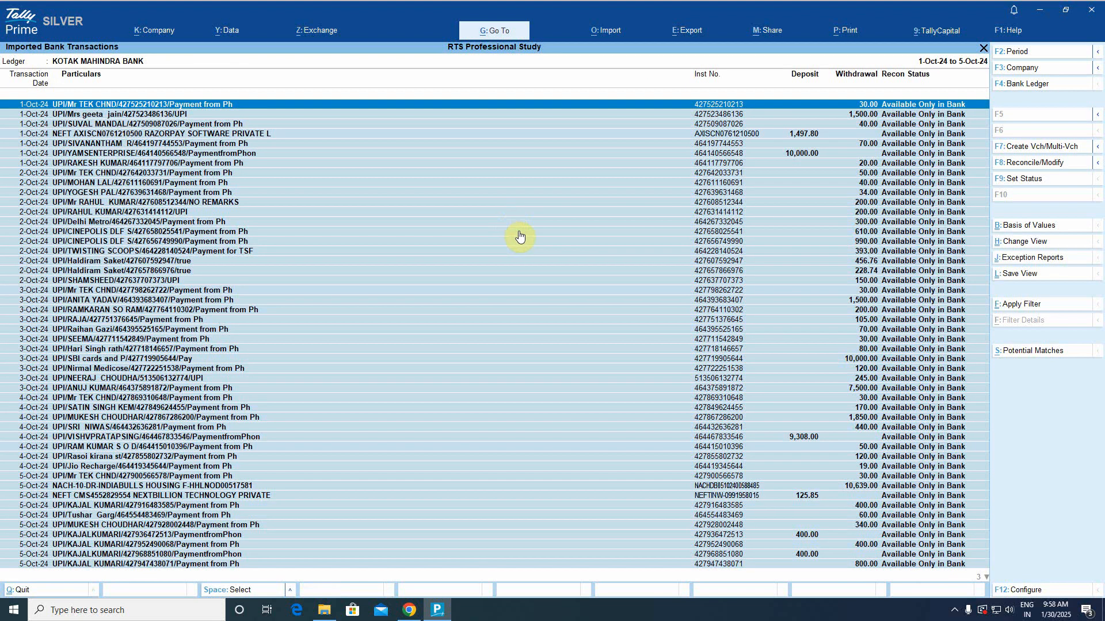
Filter transactions for '30', select the six matching payments, and start Multi-Vch creation.
{"action": "left_click", "coordinate": [1021, 304]}
{"action": "key", "text": "Escape"}
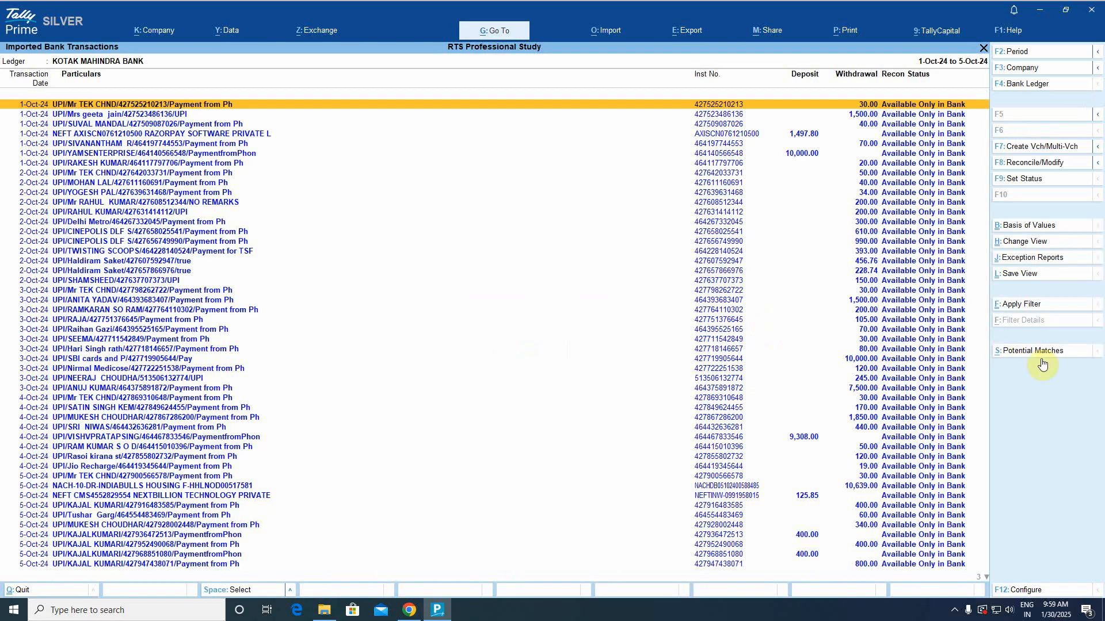
{"action": "left_click", "coordinate": [1021, 304]}
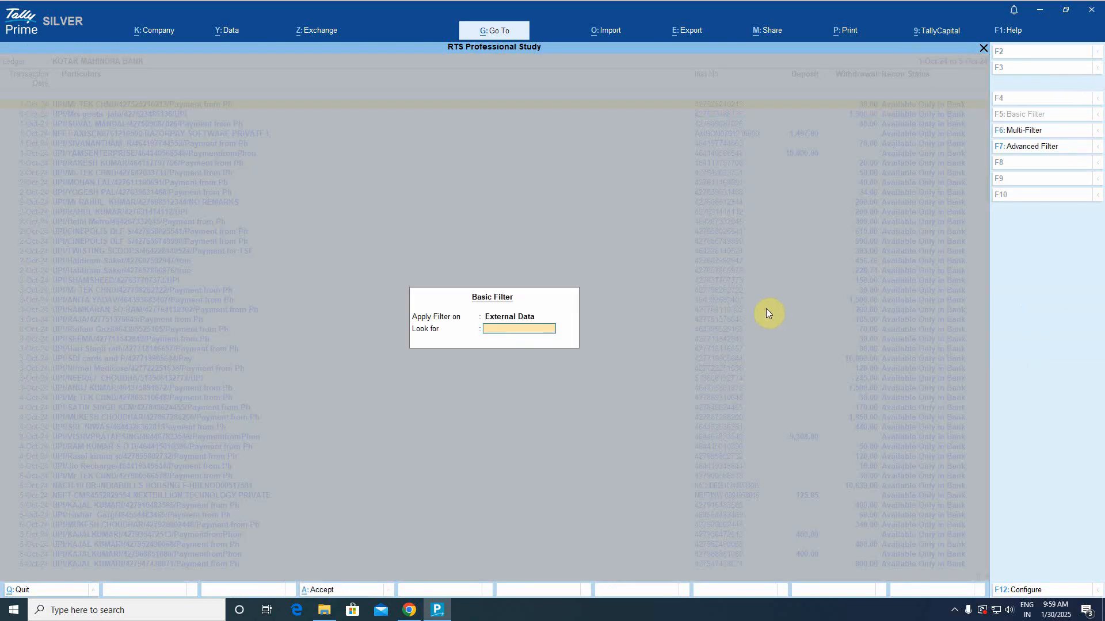
{"action": "type", "text": "30"}
{"action": "key", "text": "Return"}
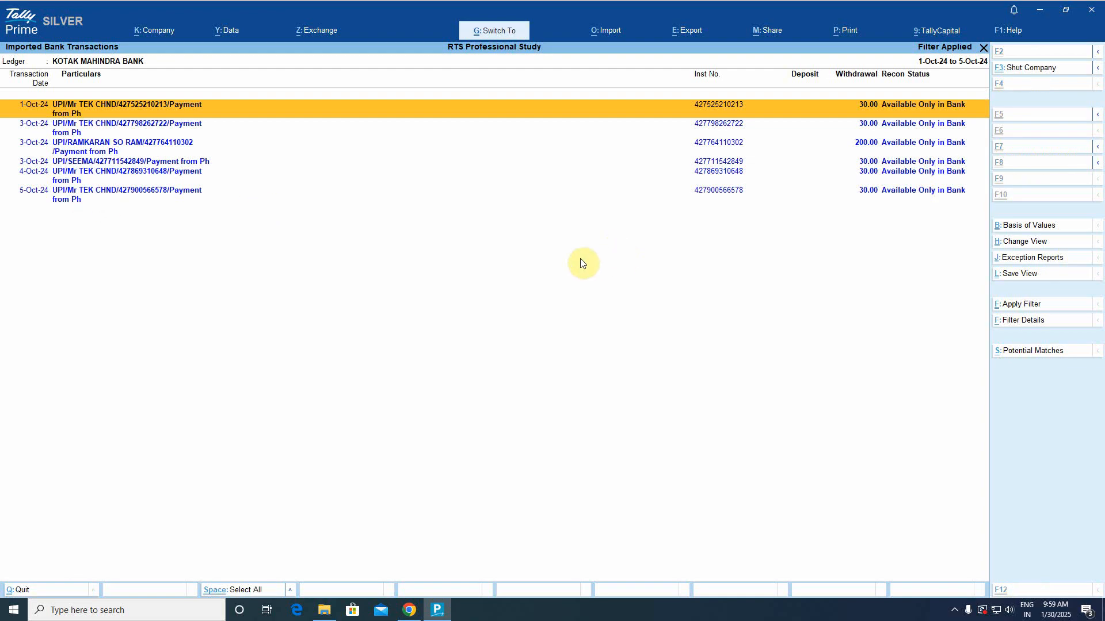
{"action": "key", "text": "ctrl+space"}
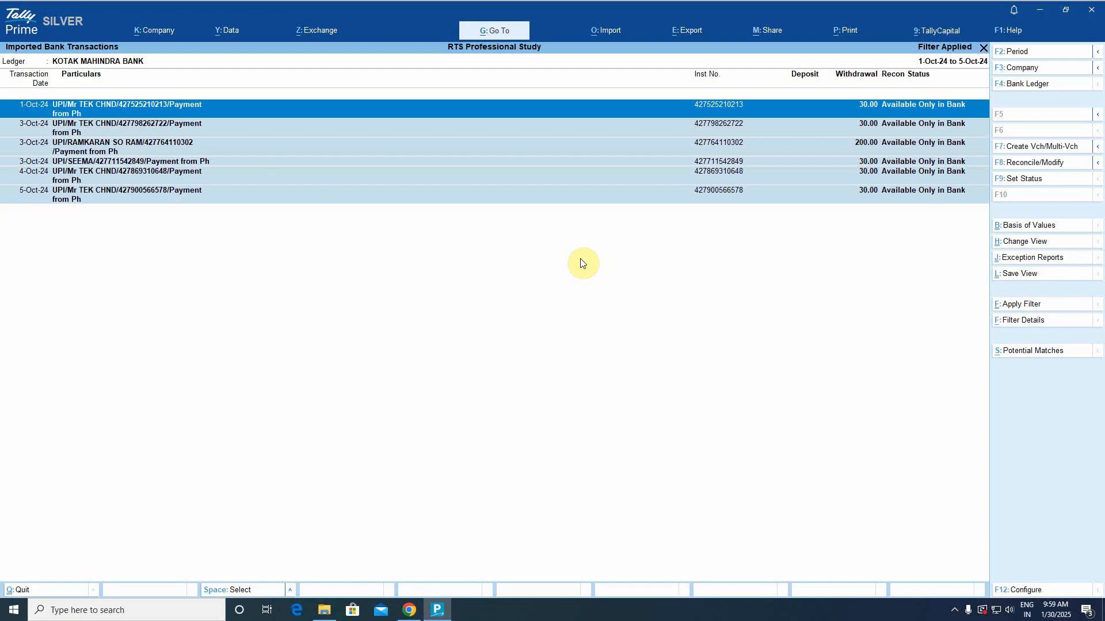
{"action": "left_click", "coordinate": [1053, 147]}
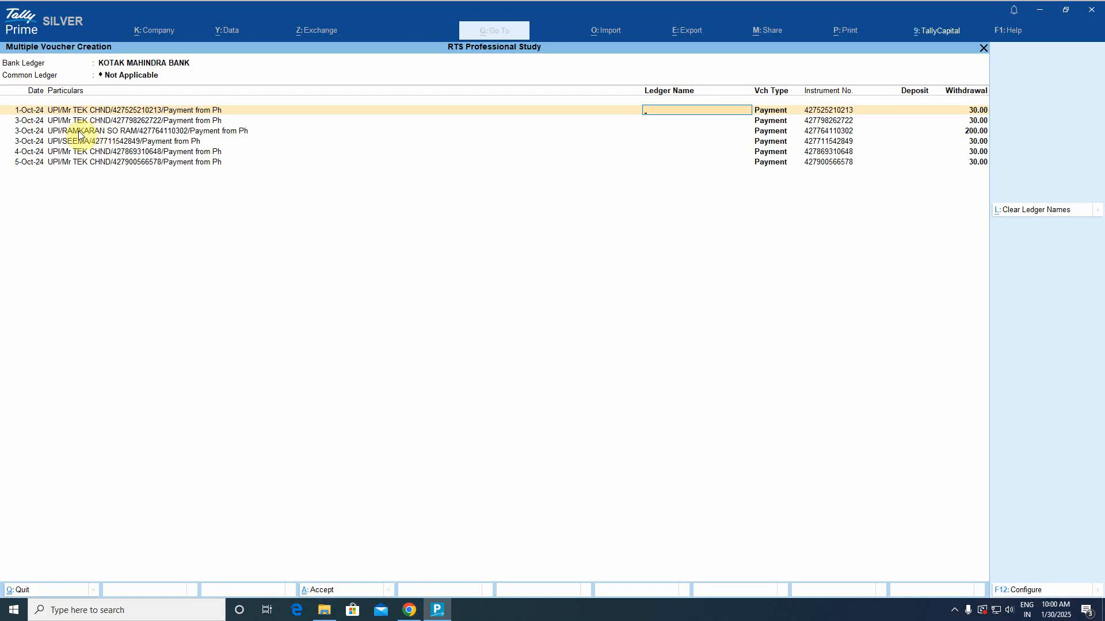
Set the Common Ledger to Staff Welfare and book the 200.00 withdrawal to Conveyance.
{"action": "left_click", "coordinate": [966, 132]}
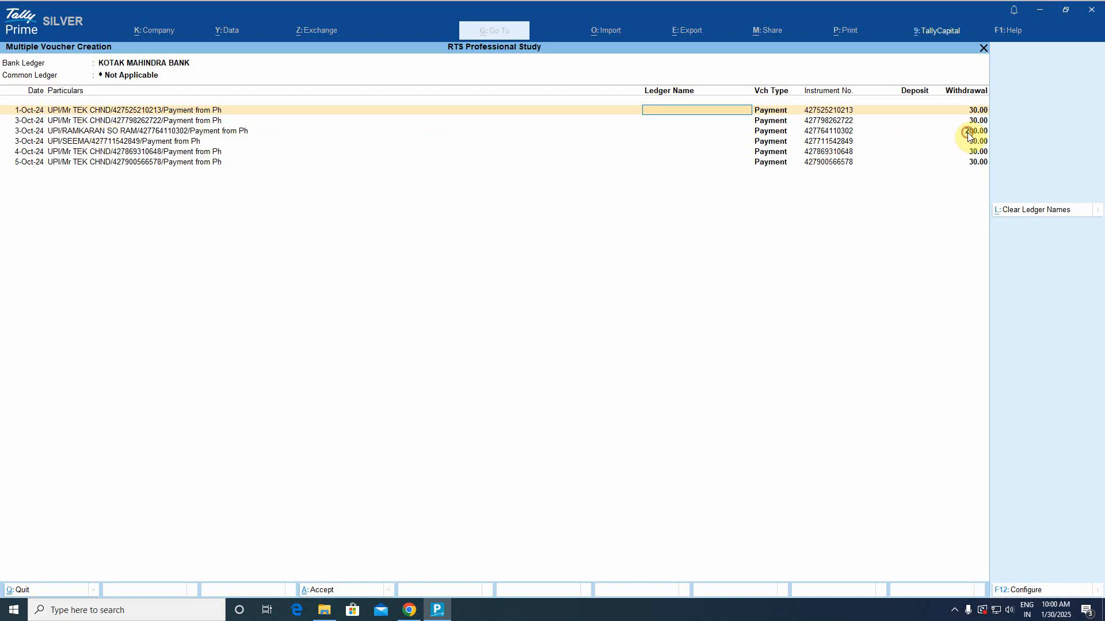
{"action": "left_click", "coordinate": [966, 133]}
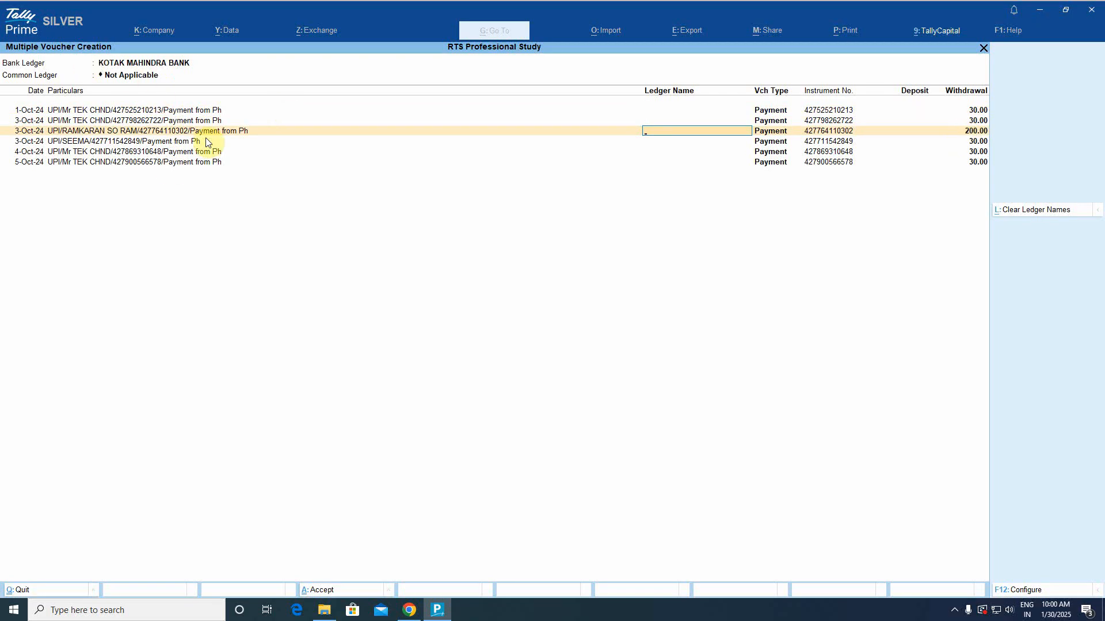
{"action": "left_click", "coordinate": [143, 79]}
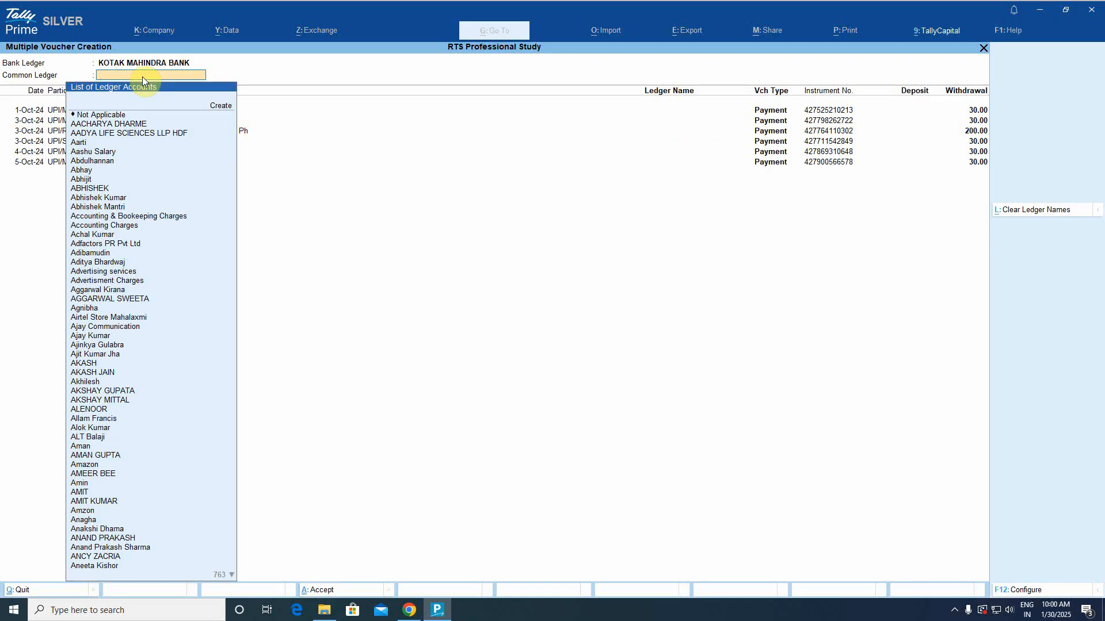
{"action": "type", "text": "Staf"}
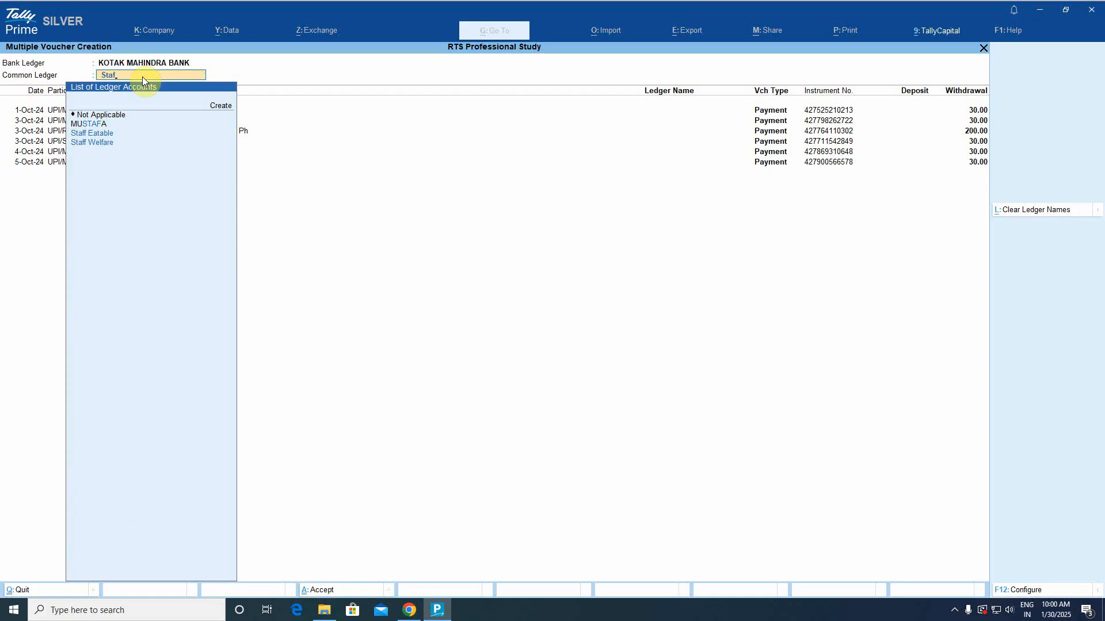
{"action": "key", "text": "Down"}
{"action": "key", "text": "Down"}
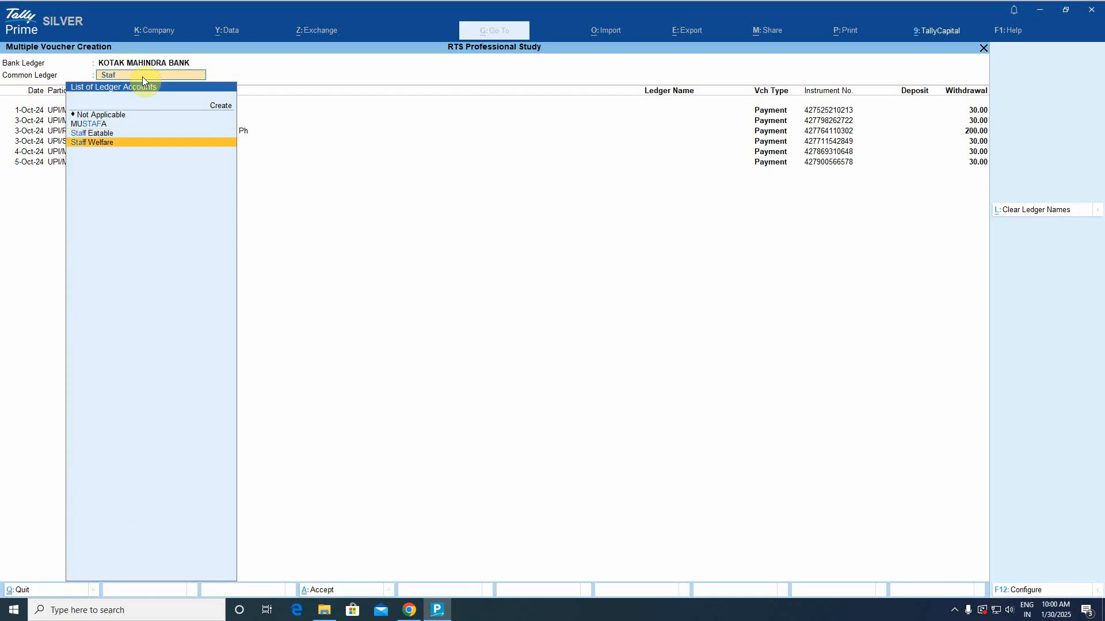
{"action": "key", "text": "Return"}
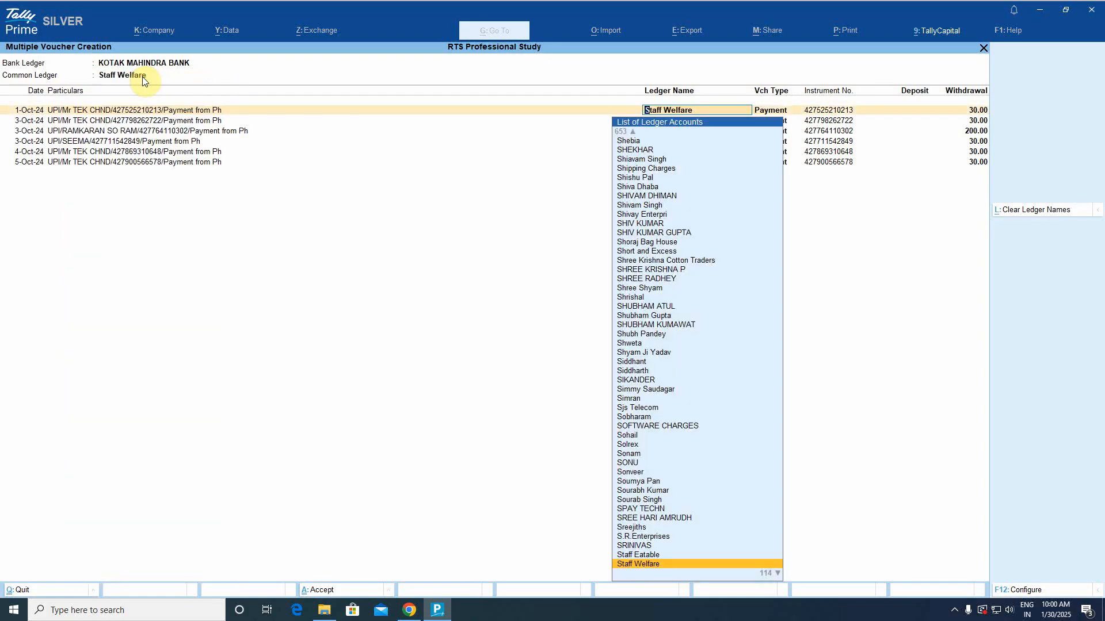
{"action": "key", "text": "Return"}
{"action": "key", "text": "Return"}
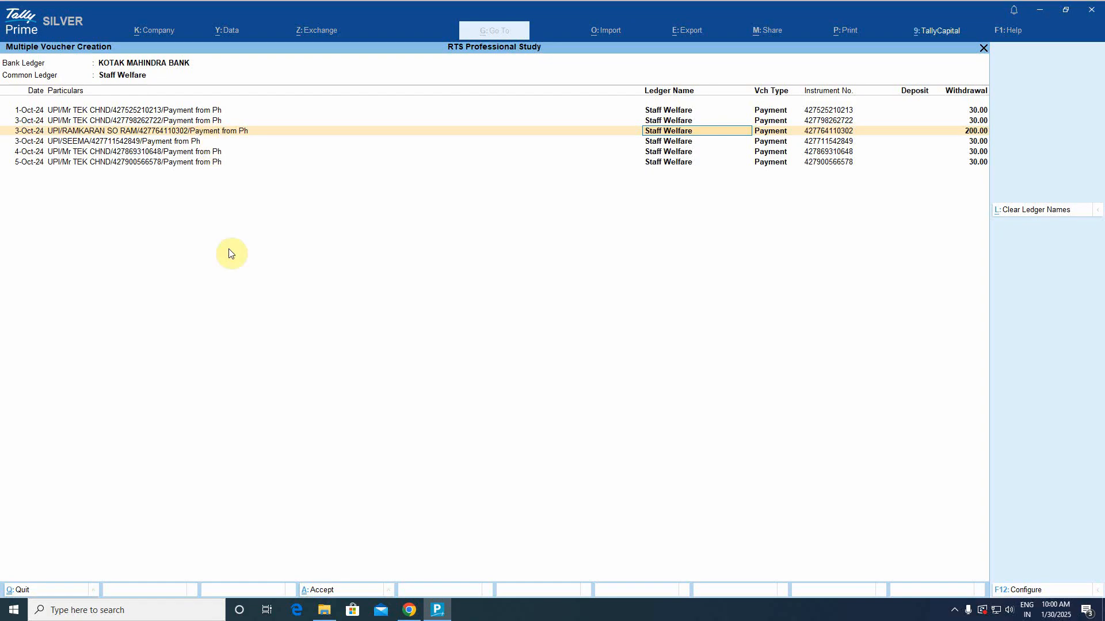
{"action": "type", "text": "Conv"}
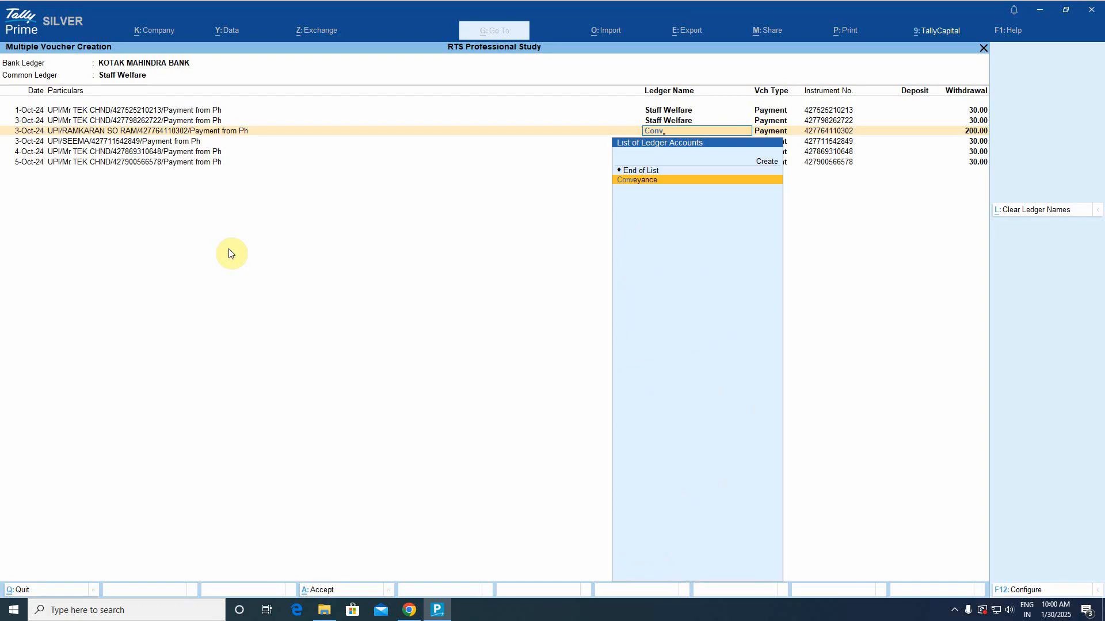
{"action": "key", "text": "Return"}
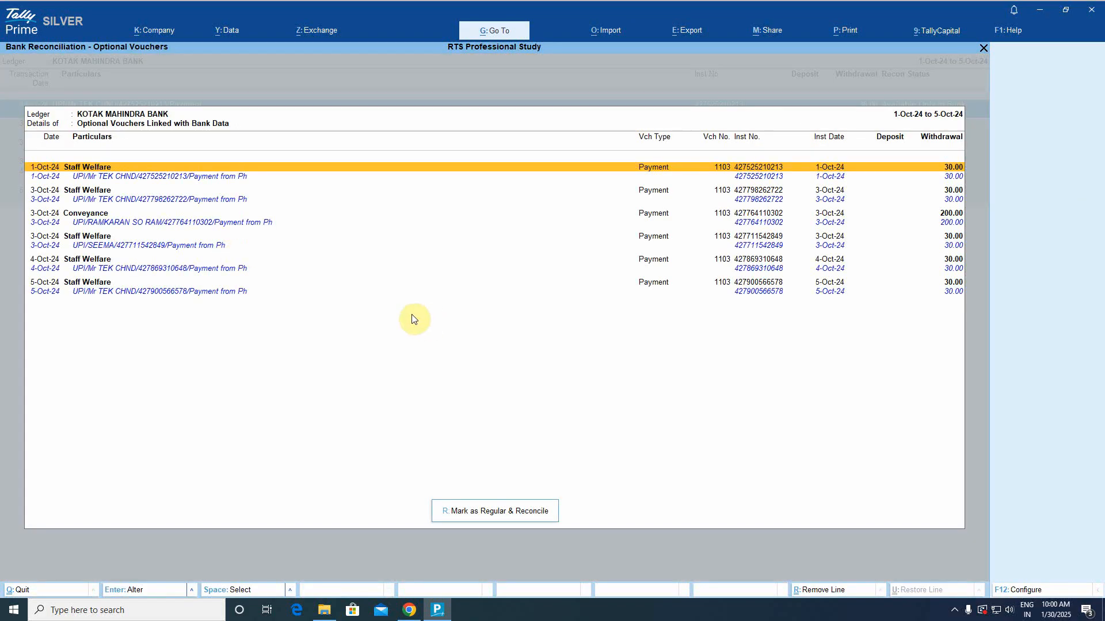
Mark the six vouchers as regular and reconcile them, then return to the transactions list.
{"action": "left_click", "coordinate": [495, 515]}
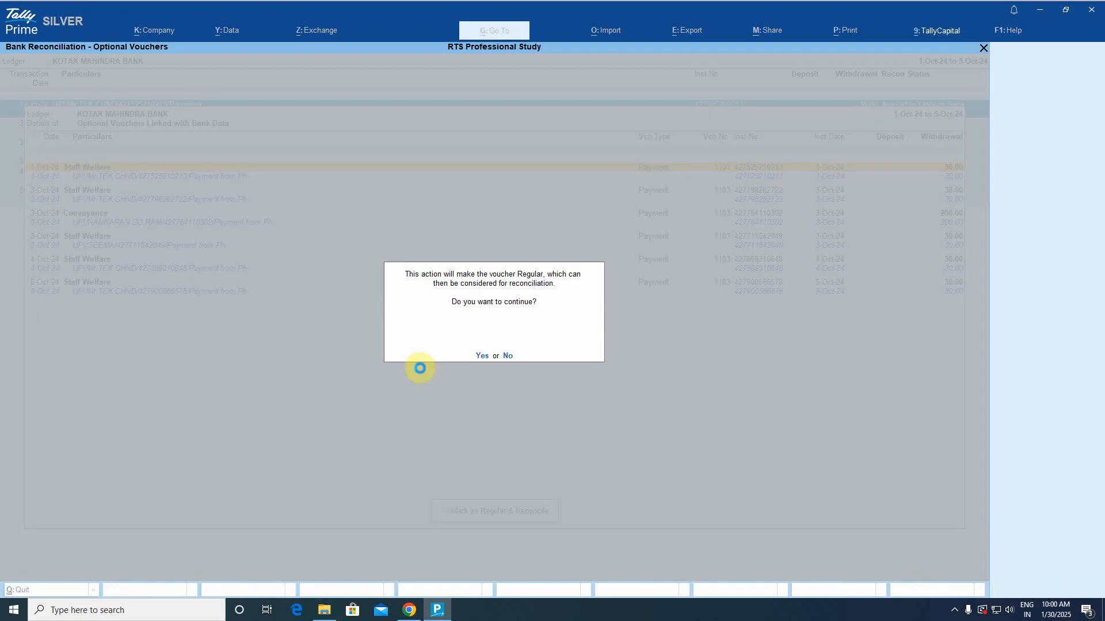
{"action": "key", "text": "y"}
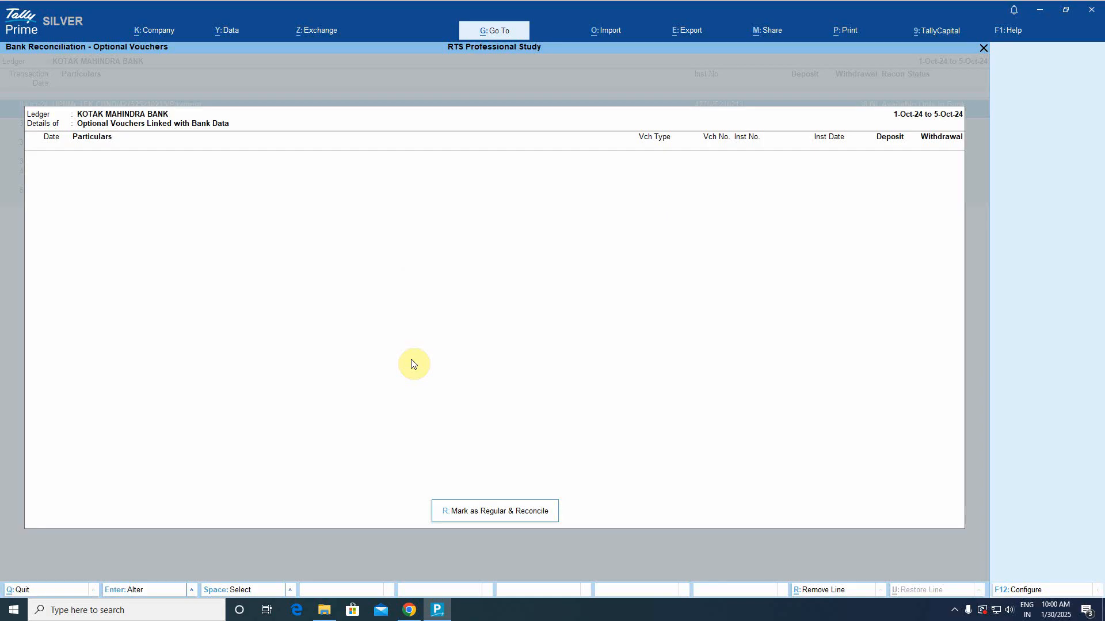
{"action": "key", "text": "Escape"}
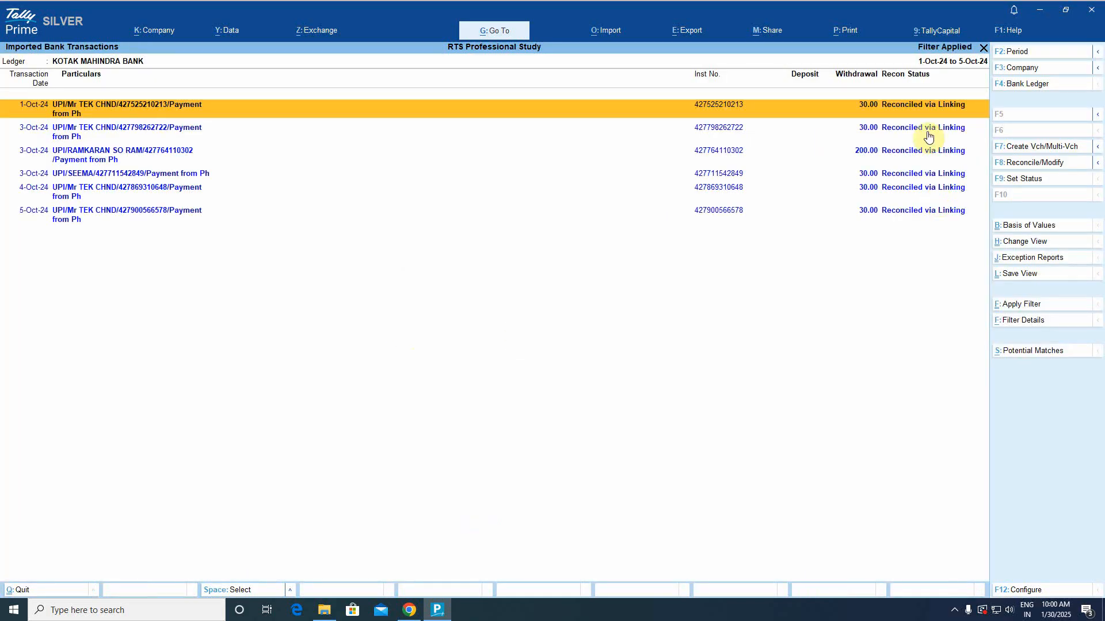
Review the new vouchers in the KOTAK MAHINDRA BANK ledger through 5-Oct-24.
{"action": "key", "text": "Escape"}
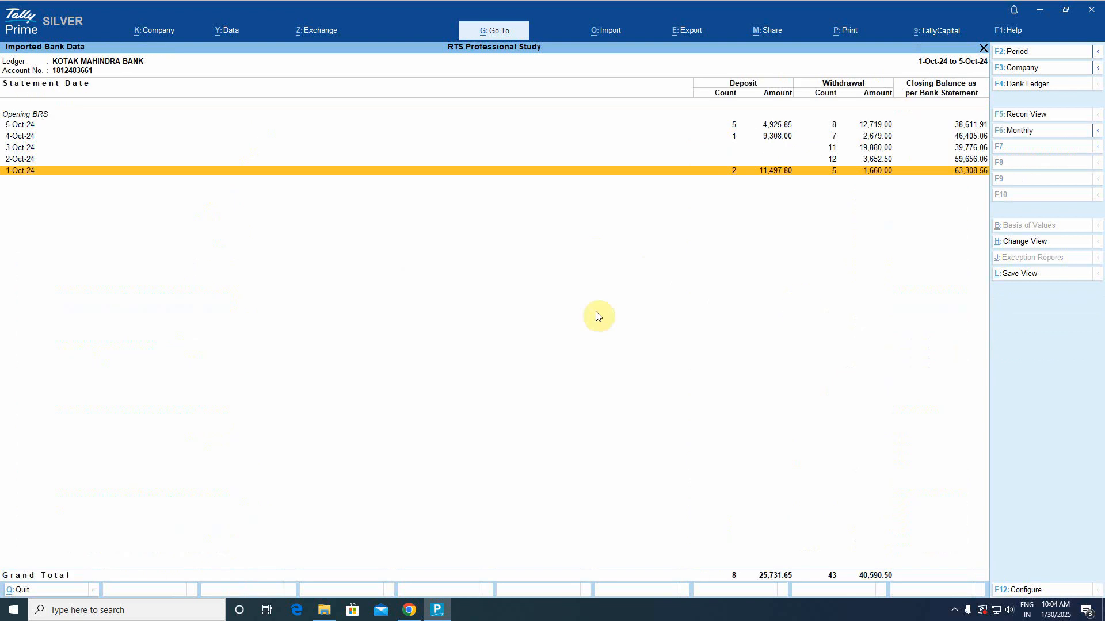
{"action": "key", "text": "Escape"}
{"action": "key", "text": "Escape"}
{"action": "key", "text": "Escape"}
{"action": "key", "text": "Escape"}
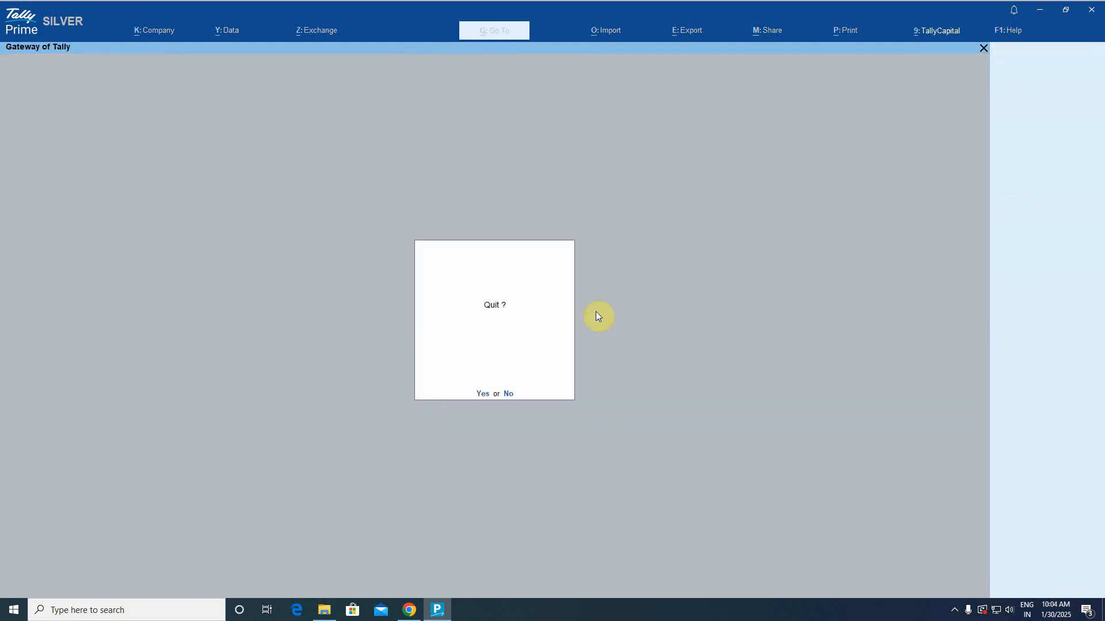
{"action": "key", "text": "Escape"}
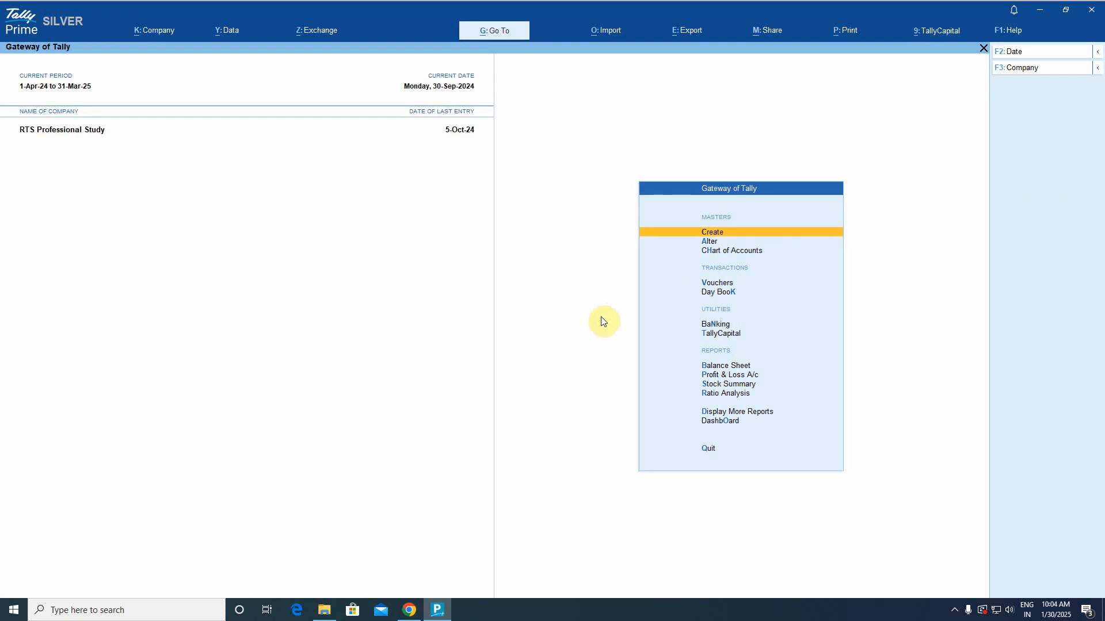
{"action": "type", "text": "dal"}
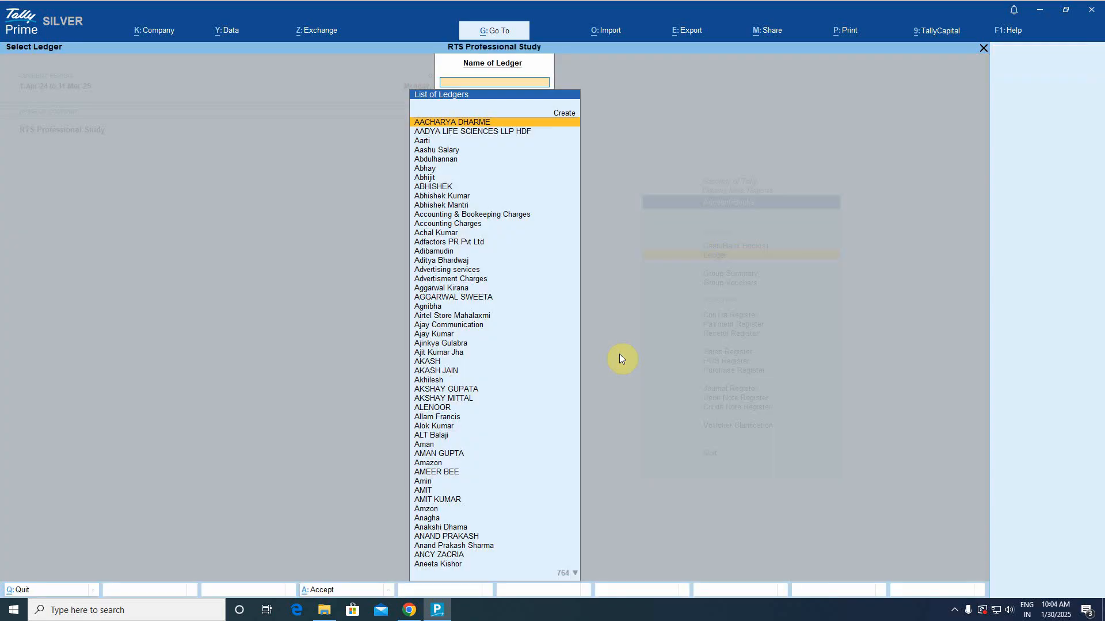
{"action": "type", "text": "Kot"}
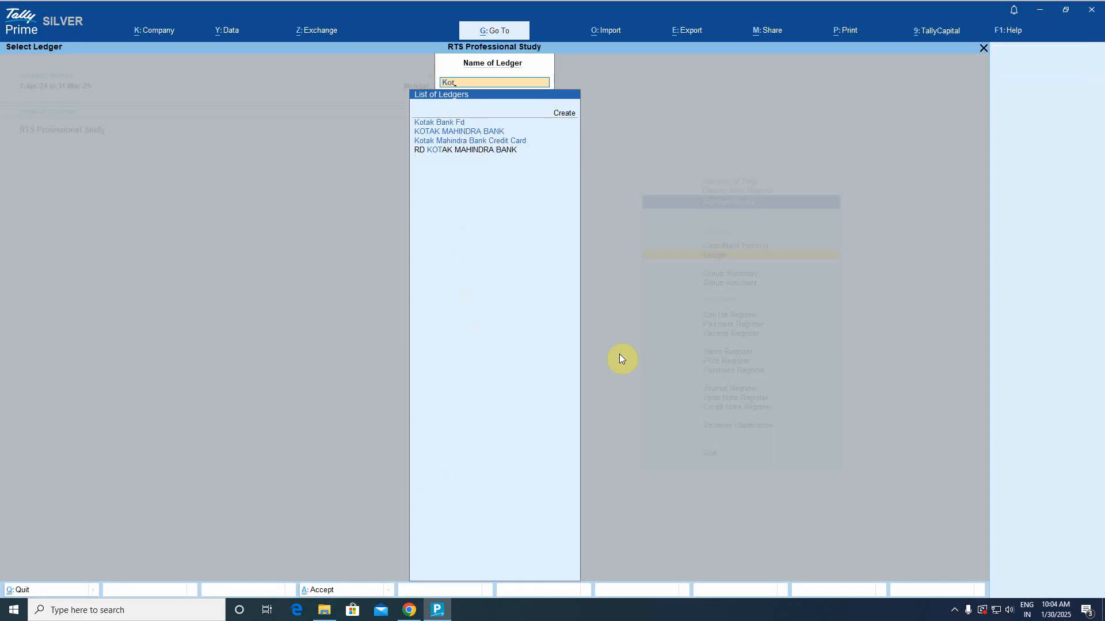
{"action": "key", "text": "Down"}
{"action": "key", "text": "Return"}
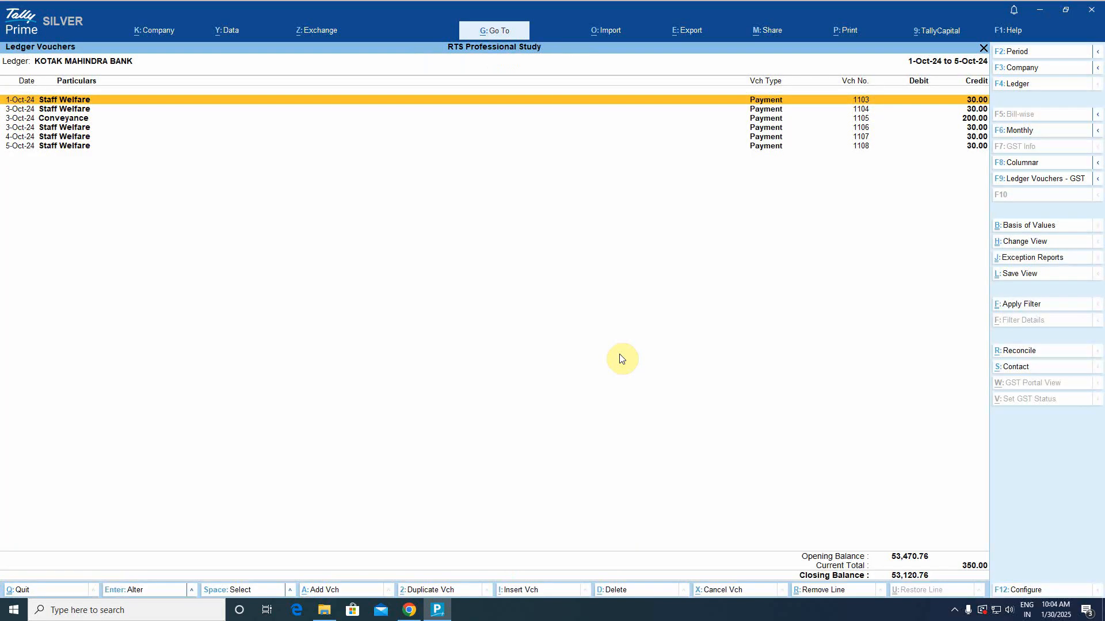
{"action": "key", "text": "Down"}
{"action": "key", "text": "Down"}
{"action": "key", "text": "Down"}
{"action": "key", "text": "Down"}
{"action": "key", "text": "Down"}
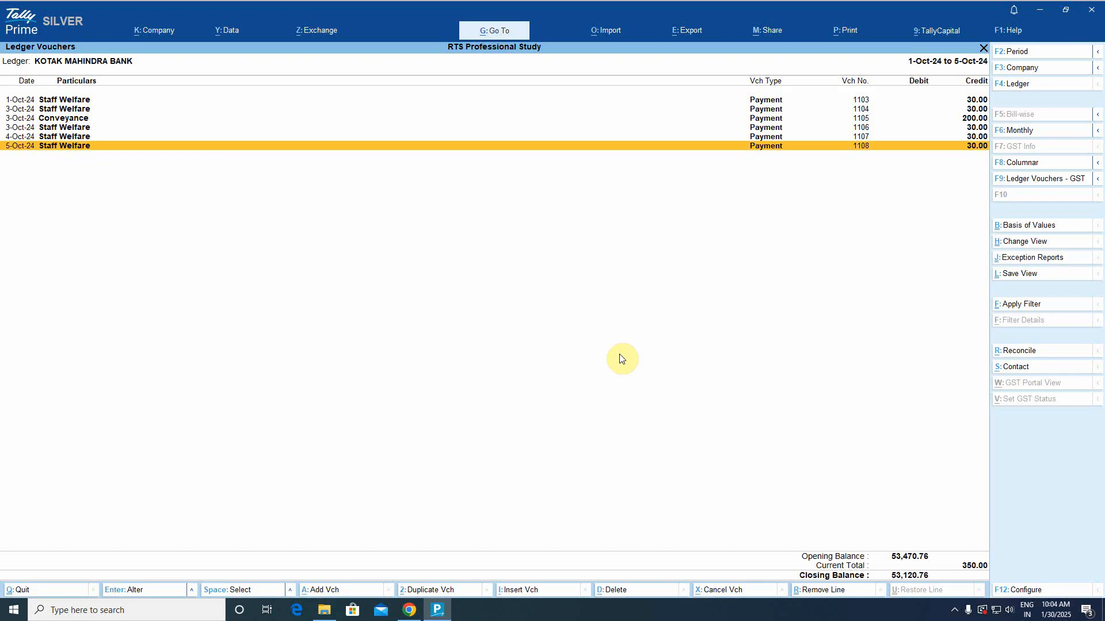
{"action": "key", "text": "Escape"}
{"action": "key", "text": "Escape"}
{"action": "key", "text": "Escape"}
{"action": "key", "text": "Escape"}
{"action": "key", "text": "Escape"}
{"action": "key", "text": "Escape"}
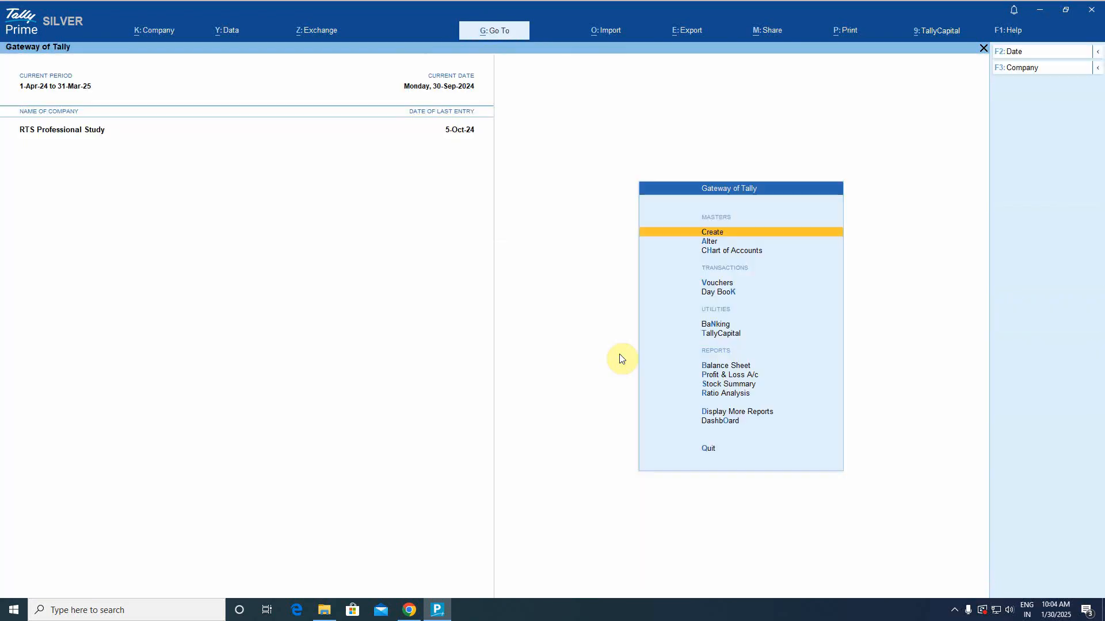
Go to Banking > Imported Bank Data to reach the Select Bank prompt.
{"action": "key", "text": "b"}
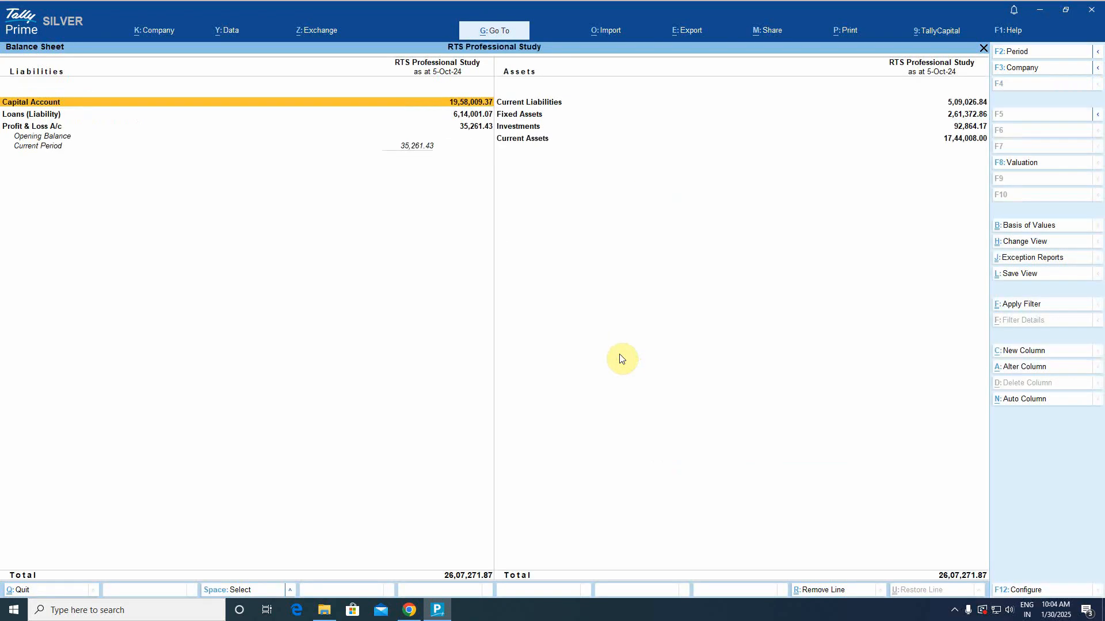
{"action": "key", "text": "Escape"}
{"action": "key", "text": "Escape"}
{"action": "key", "text": "n"}
{"action": "key", "text": "Down"}
{"action": "key", "text": "Down"}
{"action": "key", "text": "Down"}
{"action": "key", "text": "Down"}
{"action": "key", "text": "Down"}
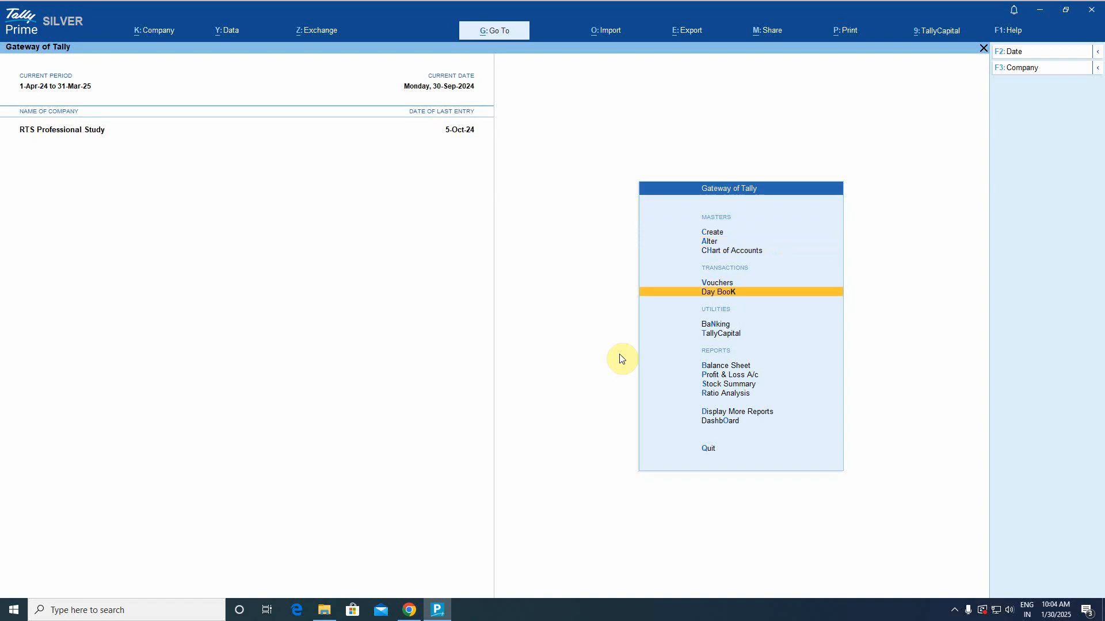
{"action": "key", "text": "Return"}
{"action": "key", "text": "Down"}
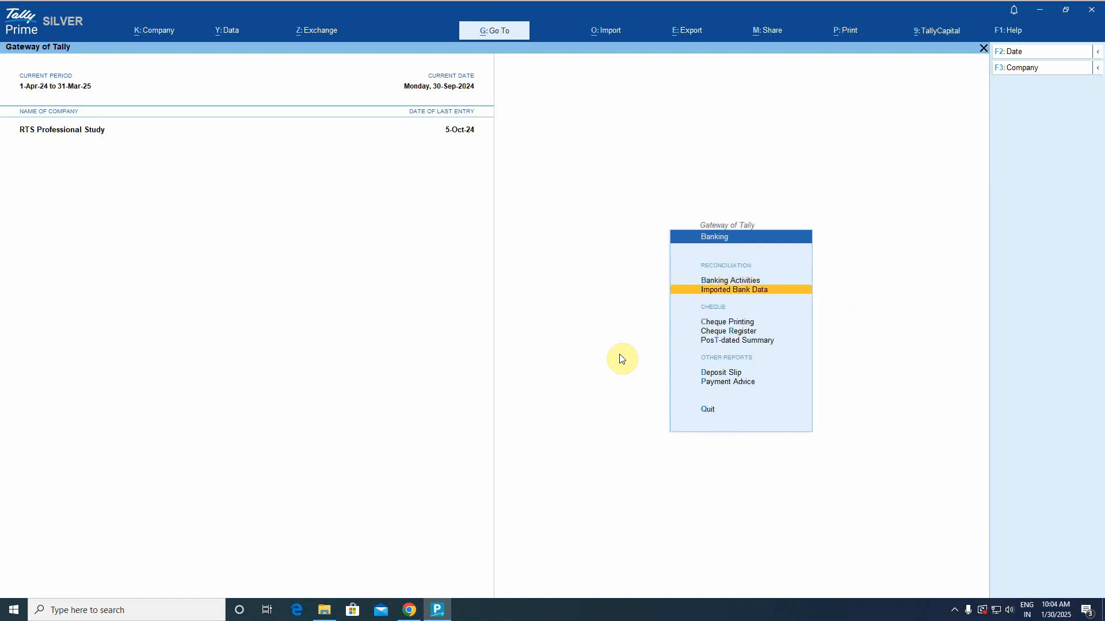
{"action": "key", "text": "Return"}
Drill into Kotak's 1-Oct-24 data, select the six unreconciled rows, and start Multi-Vch.
{"action": "key", "text": "Down"}
{"action": "key", "text": "Down"}
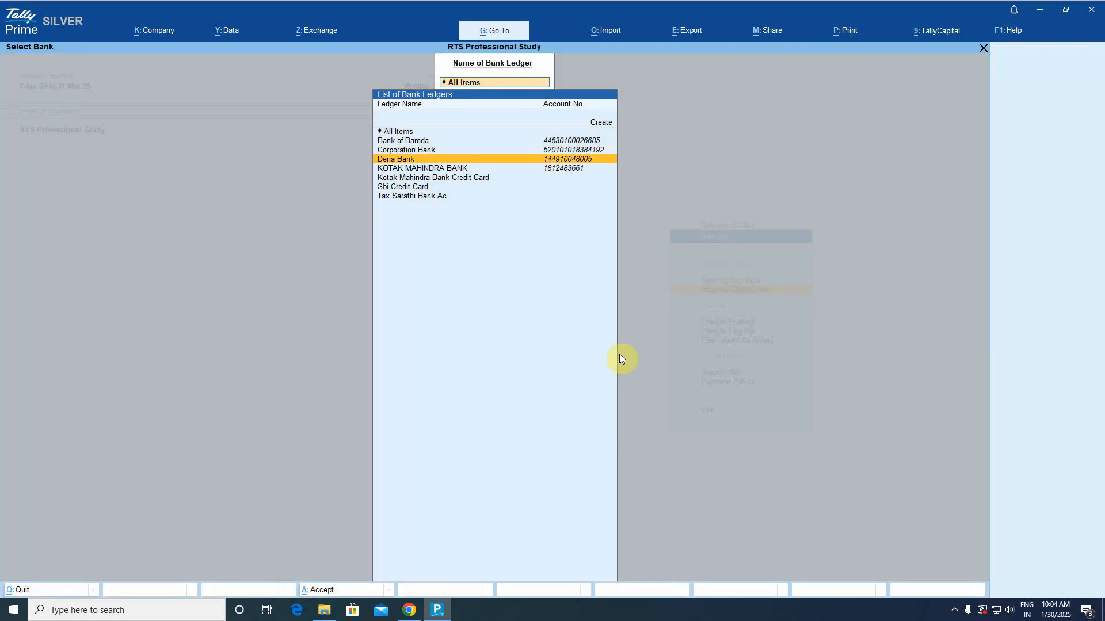
{"action": "key", "text": "Down"}
{"action": "key", "text": "Return"}
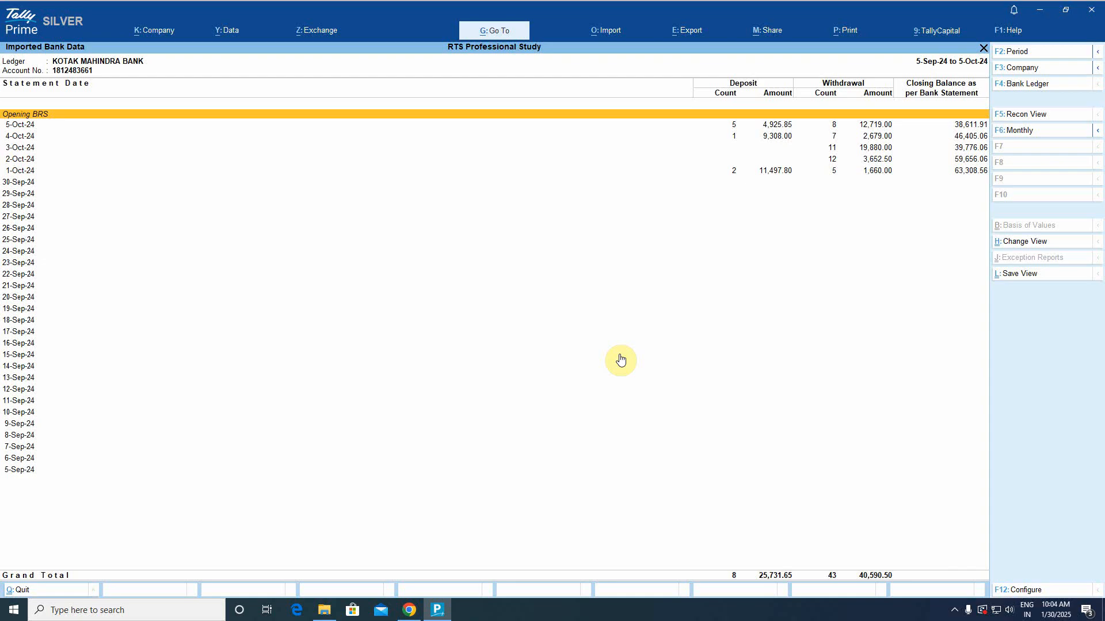
{"action": "key", "text": "Down"}
{"action": "key", "text": "Down"}
{"action": "key", "text": "Down"}
{"action": "key", "text": "Down"}
{"action": "key", "text": "Down"}
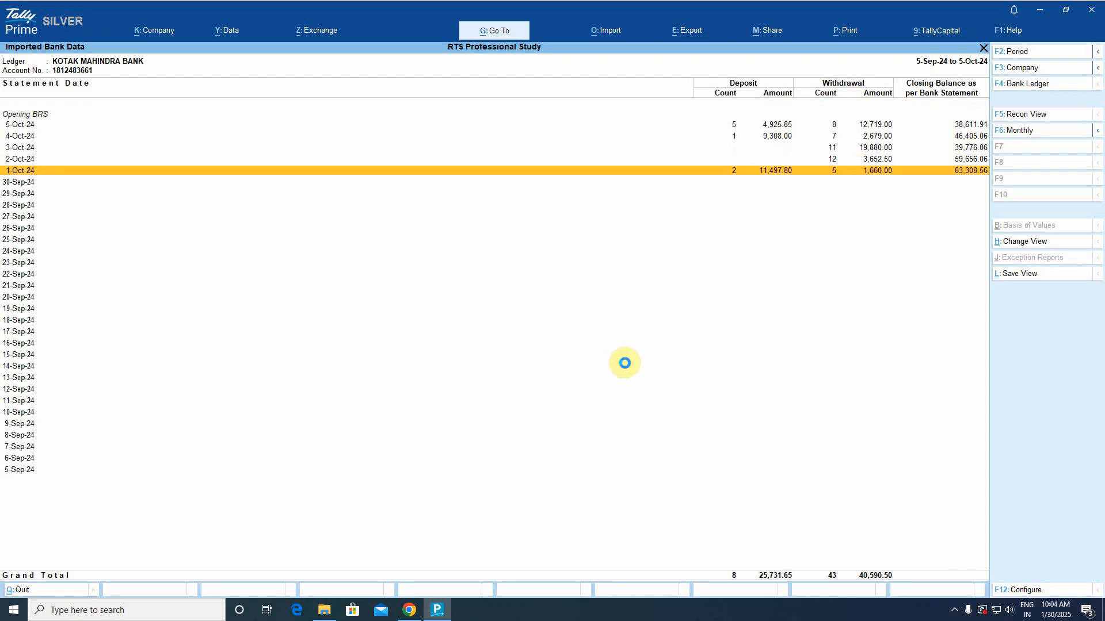
{"action": "key", "text": "Return"}
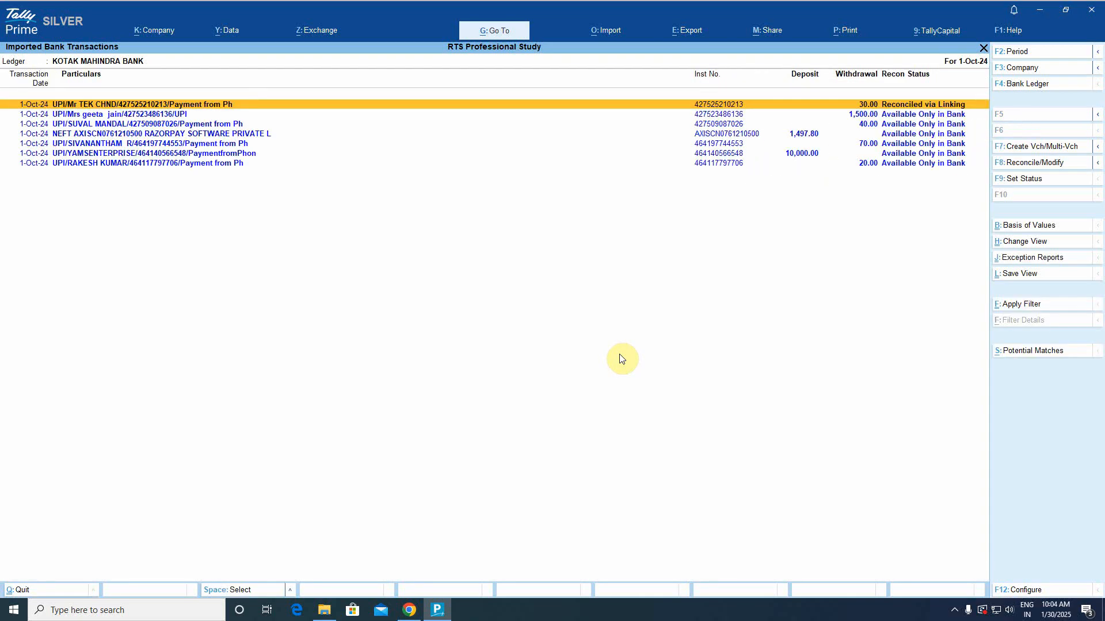
{"action": "key", "text": "space"}
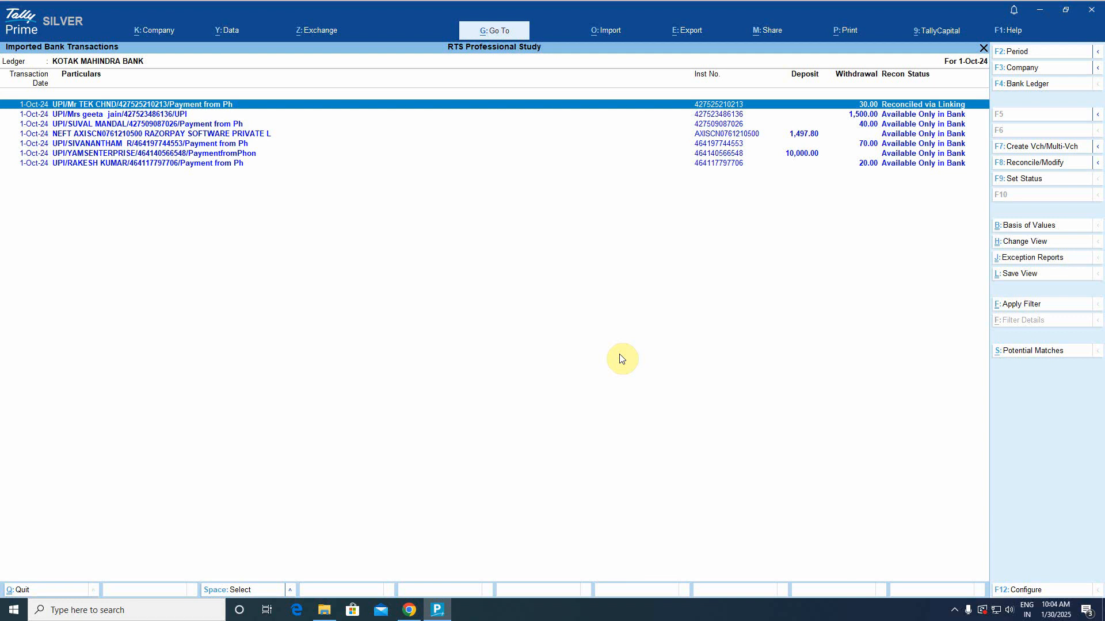
{"action": "key", "text": "space"}
{"action": "key", "text": "Down"}
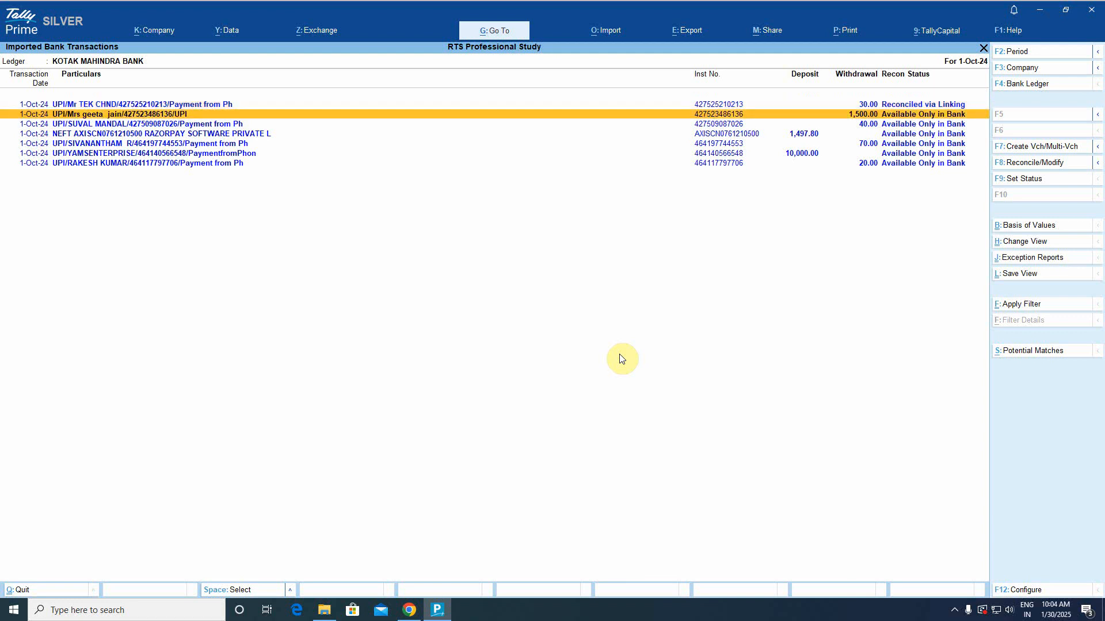
{"action": "key", "text": "shift+Down"}
{"action": "key", "text": "shift+Down"}
{"action": "key", "text": "shift+Down"}
{"action": "key", "text": "shift+Down"}
{"action": "key", "text": "shift+Down"}
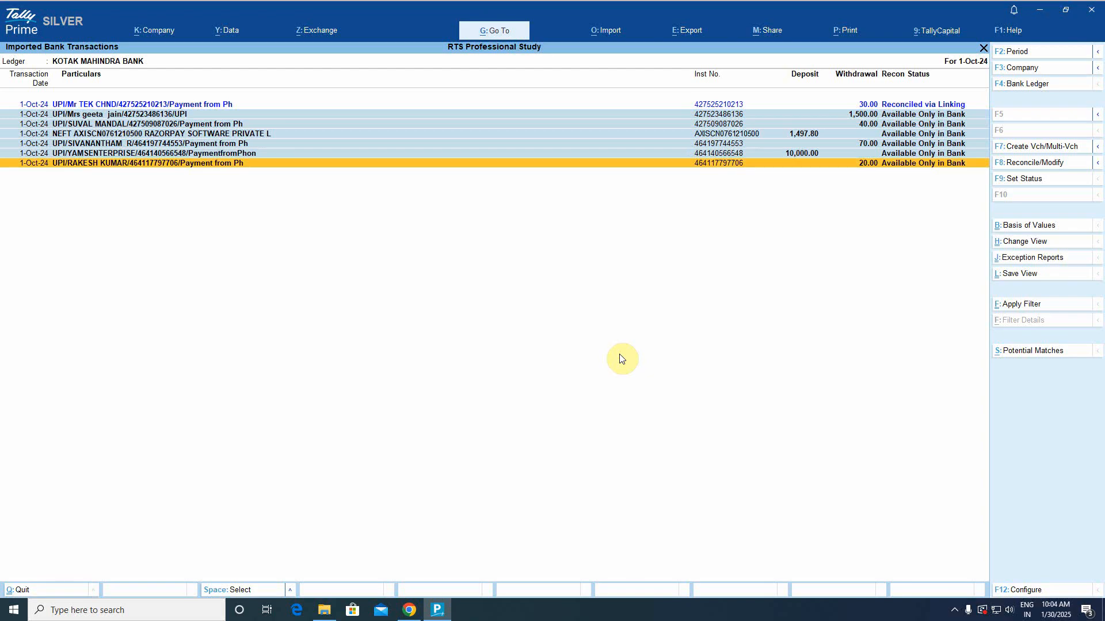
{"action": "key", "text": "space"}
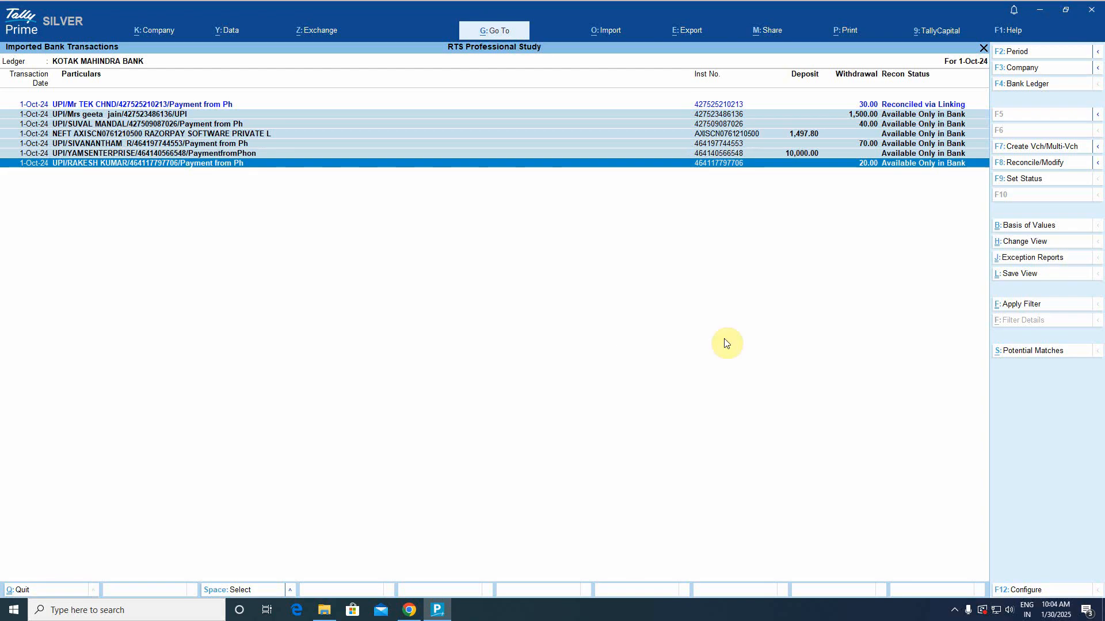
{"action": "left_click", "coordinate": [1042, 151]}
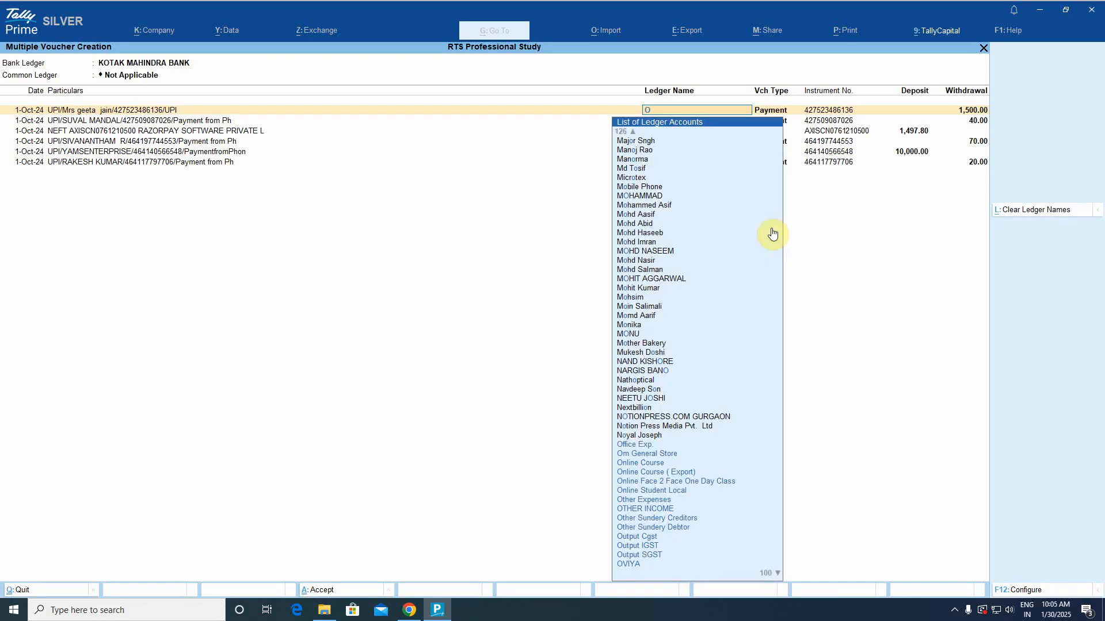
Assign Office Exp. to the 1,500.00 row, then Staff Welfare and Razorpay to the next two.
{"action": "type", "text": "off"}
{"action": "key", "text": "Return"}
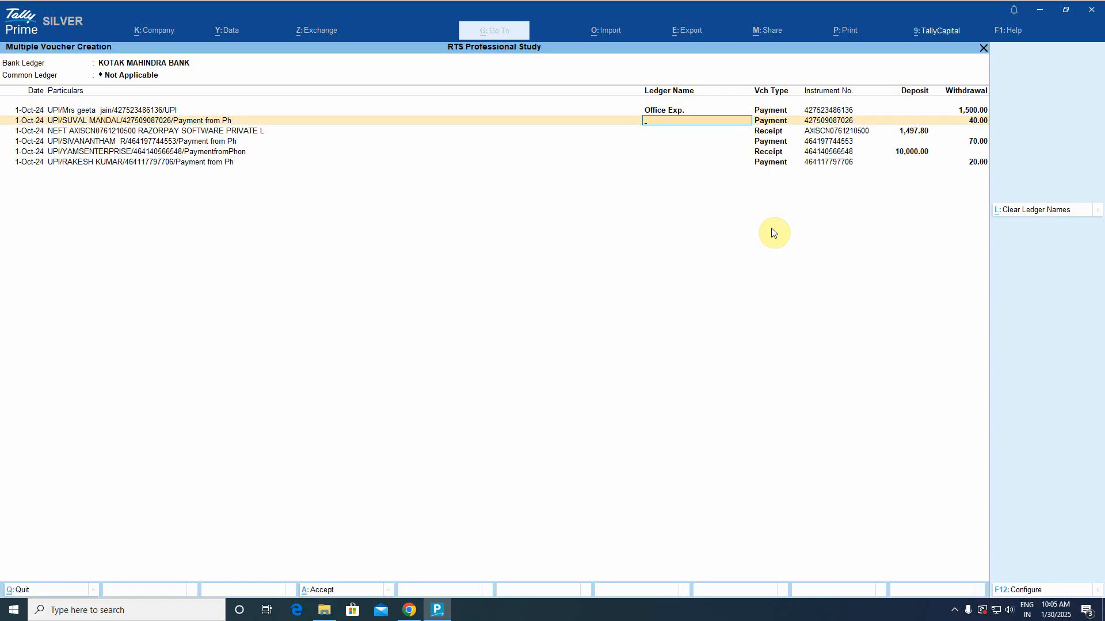
{"action": "type", "text": "st"}
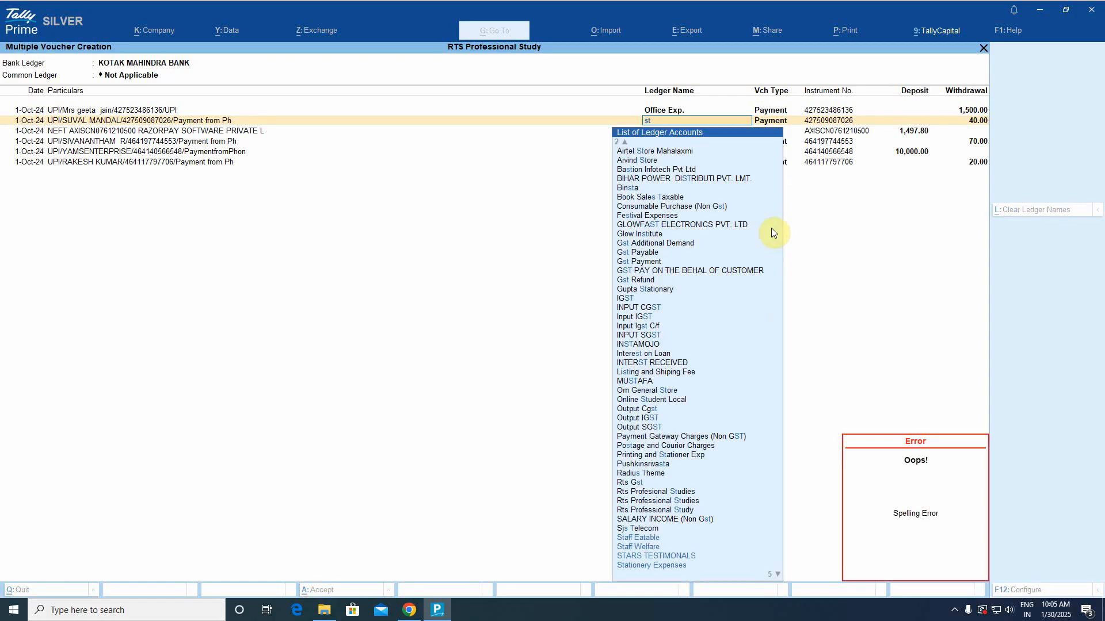
{"action": "key", "text": "BackSpace"}
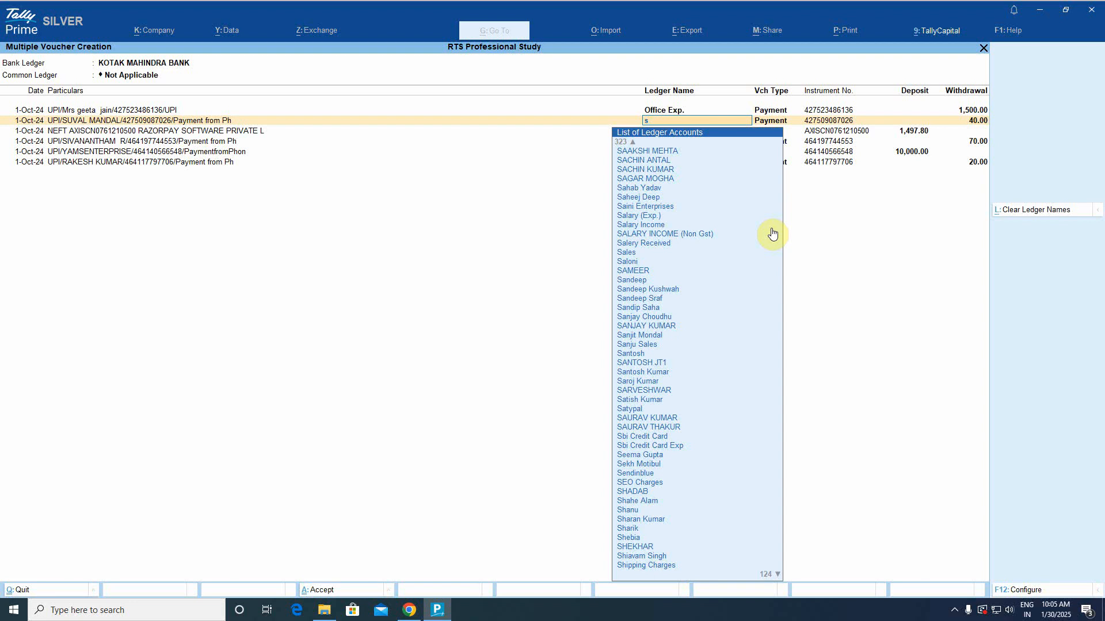
{"action": "type", "text": "taf"}
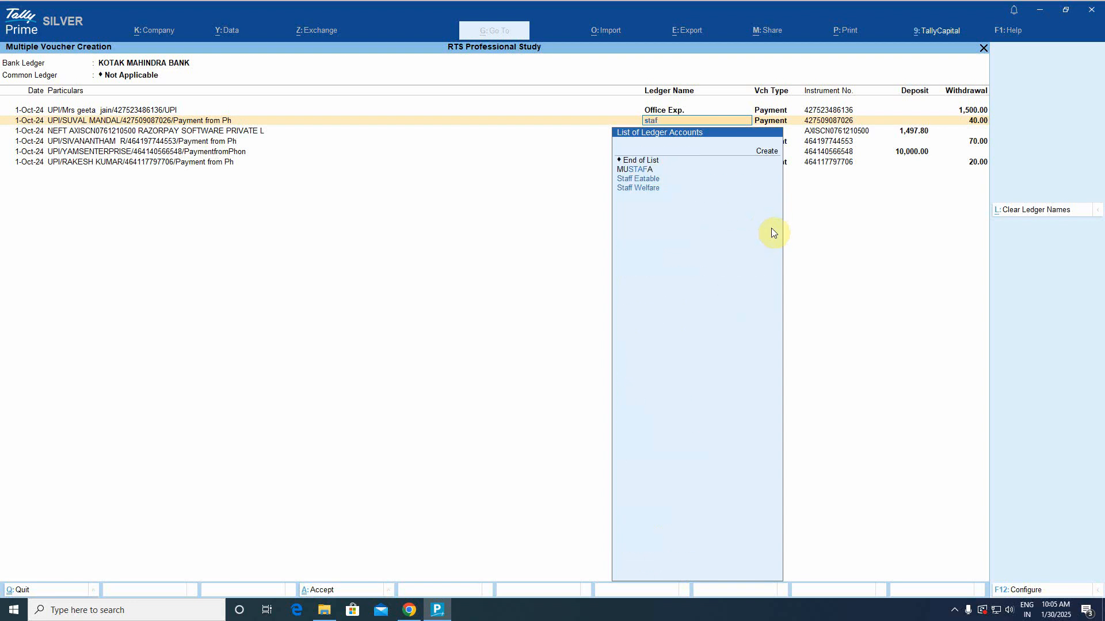
{"action": "key", "text": "Down"}
{"action": "key", "text": "Return"}
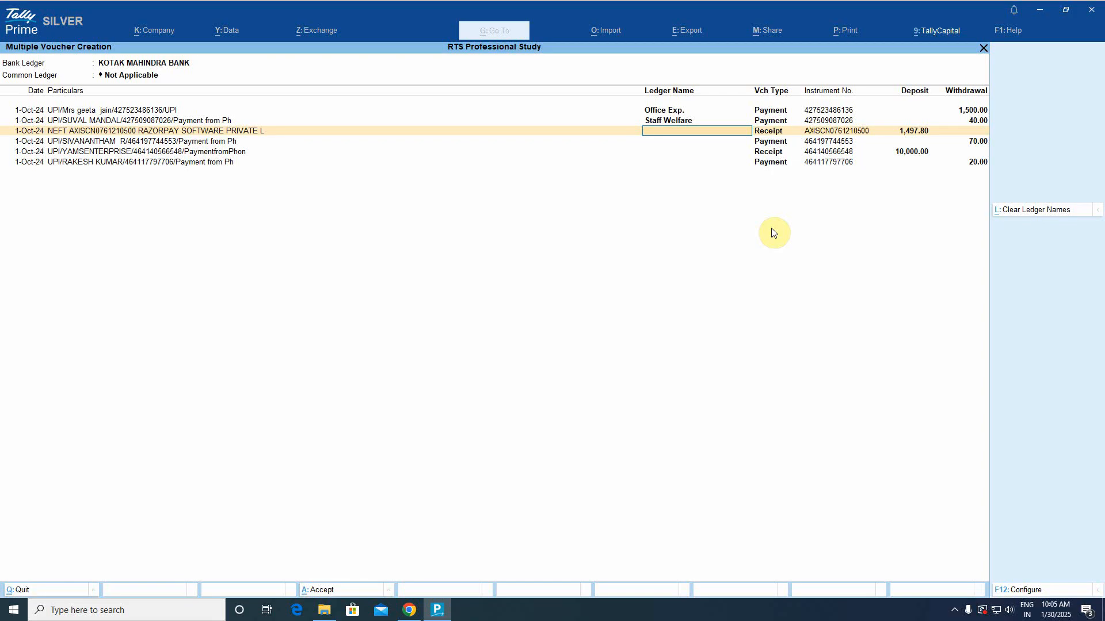
{"action": "type", "text": "Raz"}
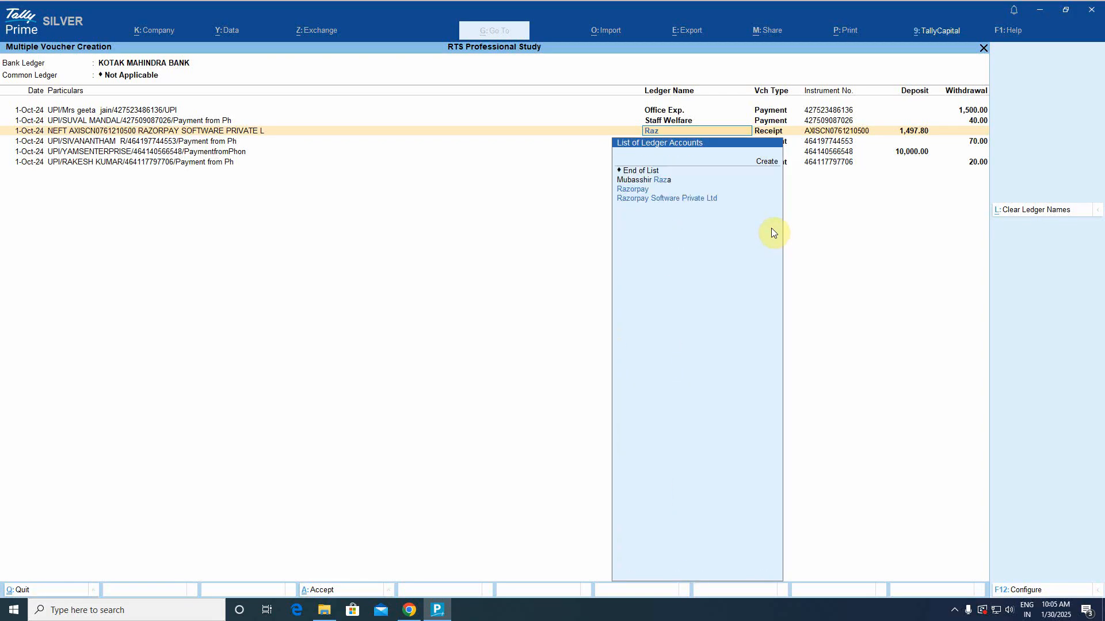
{"action": "key", "text": "Down"}
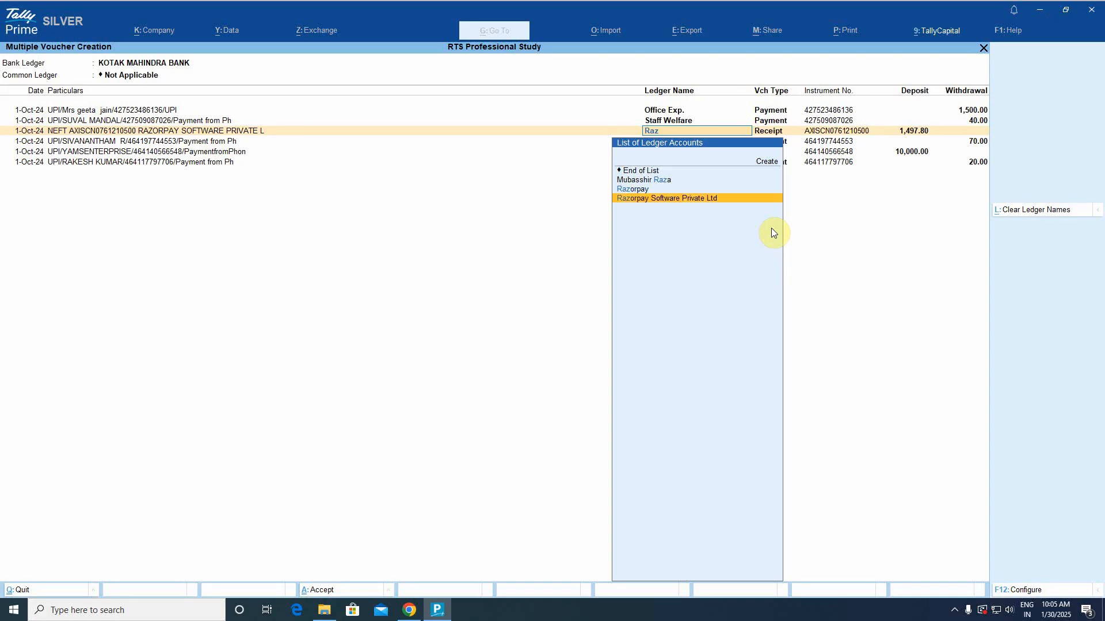
{"action": "key", "text": "Return"}
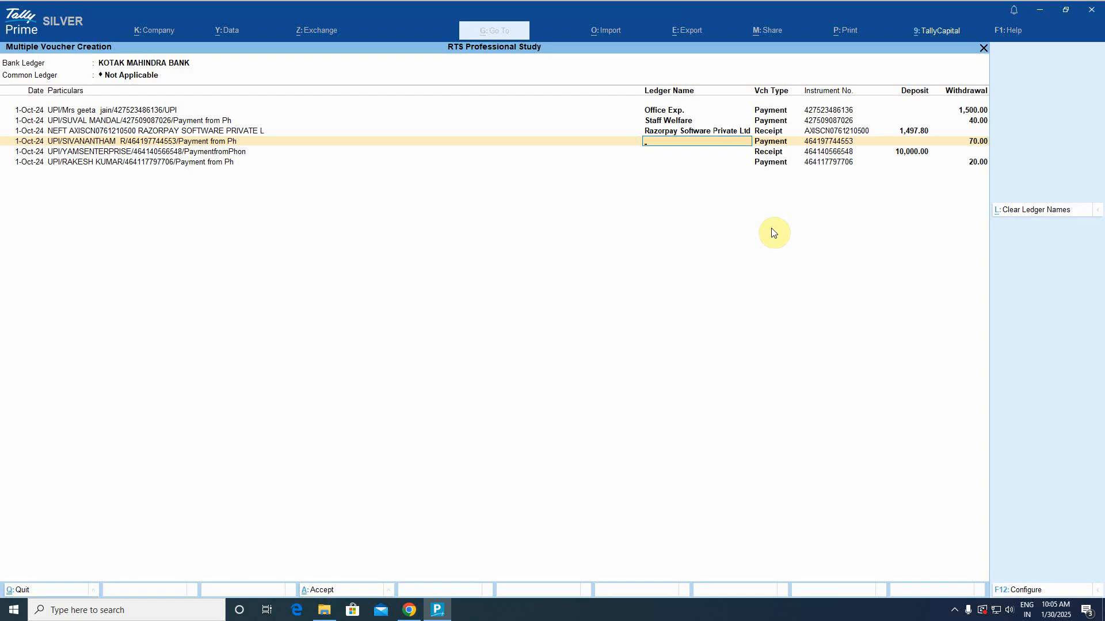
Assign Conveyance, Suspense Account and Staff Welfare to the last three rows and save.
{"action": "type", "text": "Conve"}
{"action": "key", "text": "Return"}
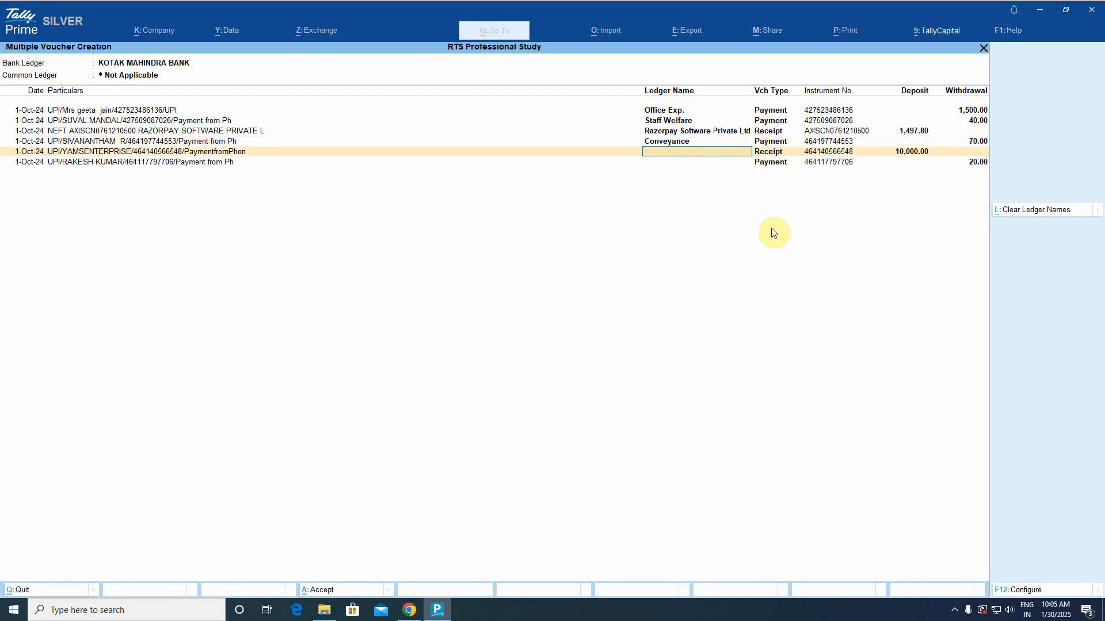
{"action": "type", "text": "ys"}
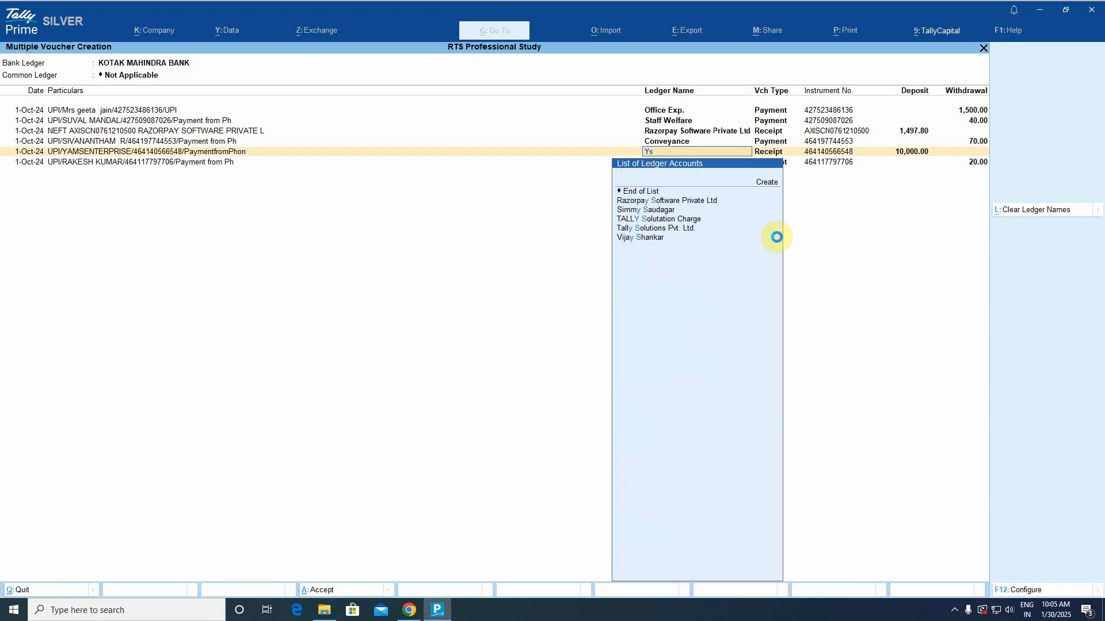
{"action": "key", "text": "BackSpace"}
{"action": "key", "text": "BackSpace"}
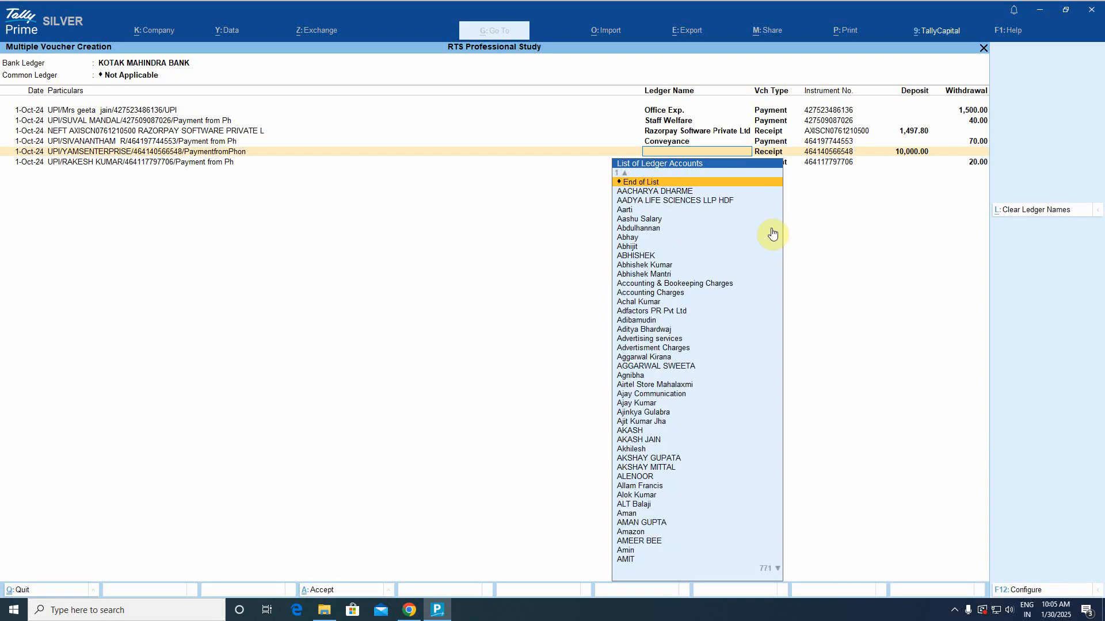
{"action": "type", "text": "sus"}
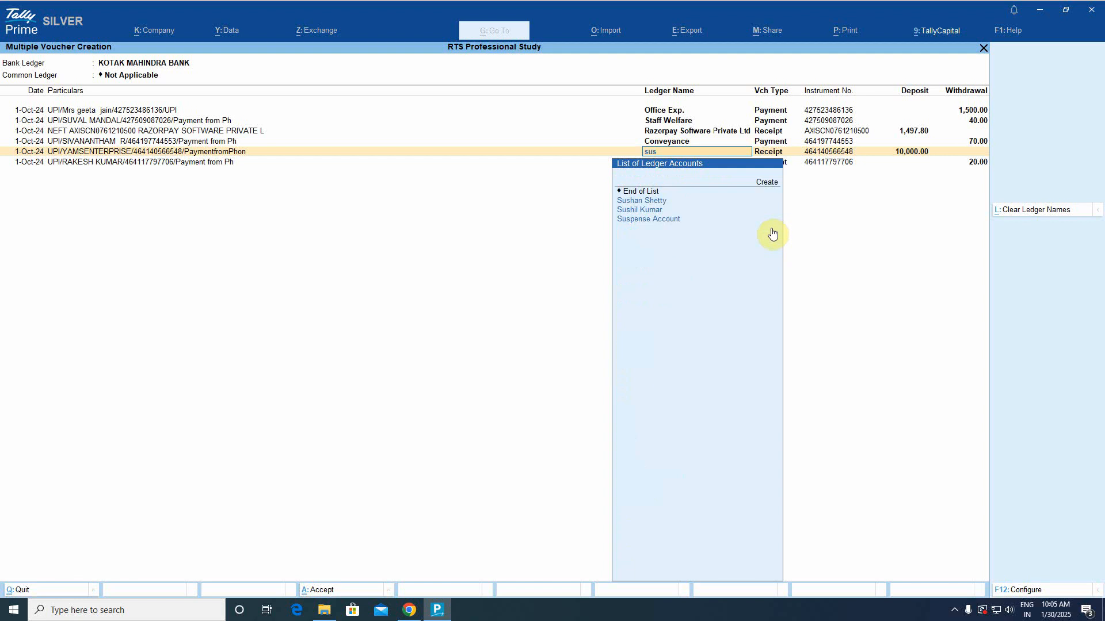
{"action": "left_click", "coordinate": [772, 228]}
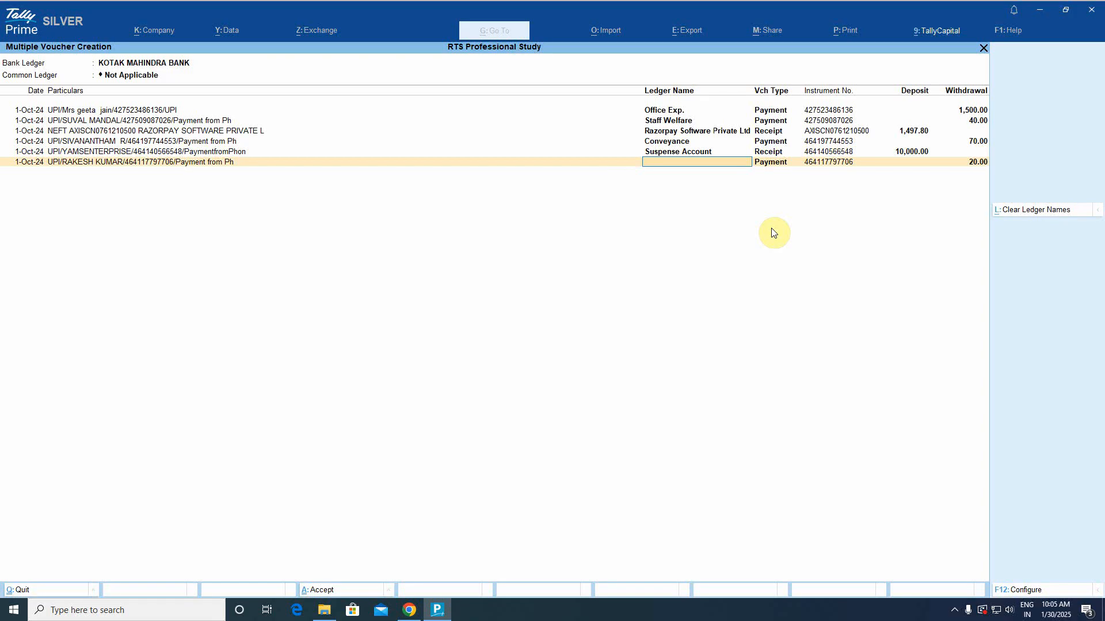
{"action": "type", "text": "St"}
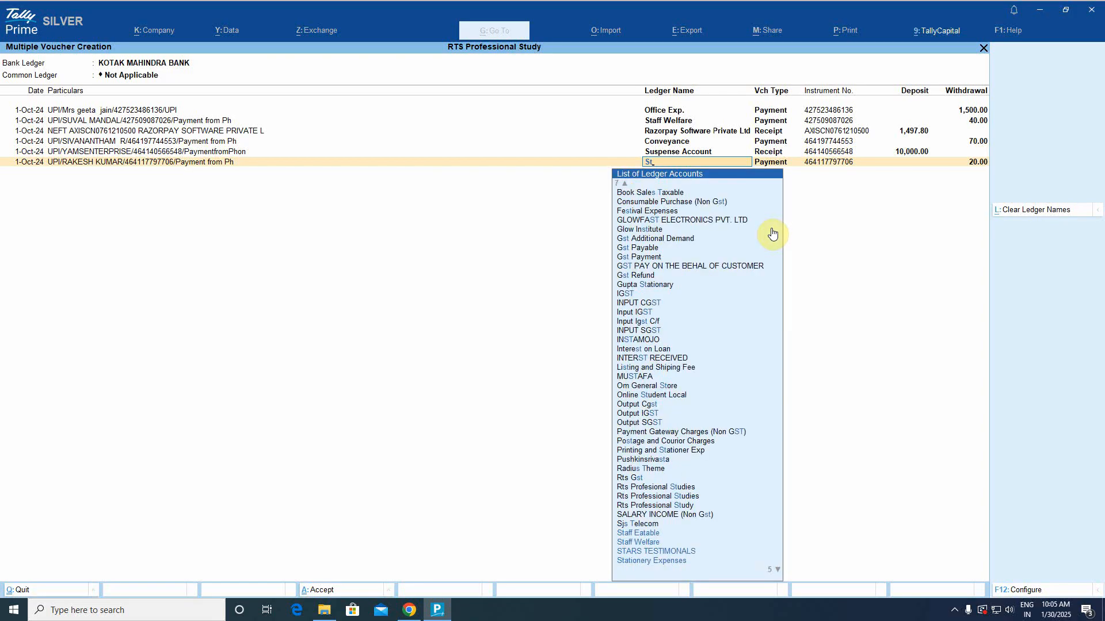
{"action": "type", "text": "af"}
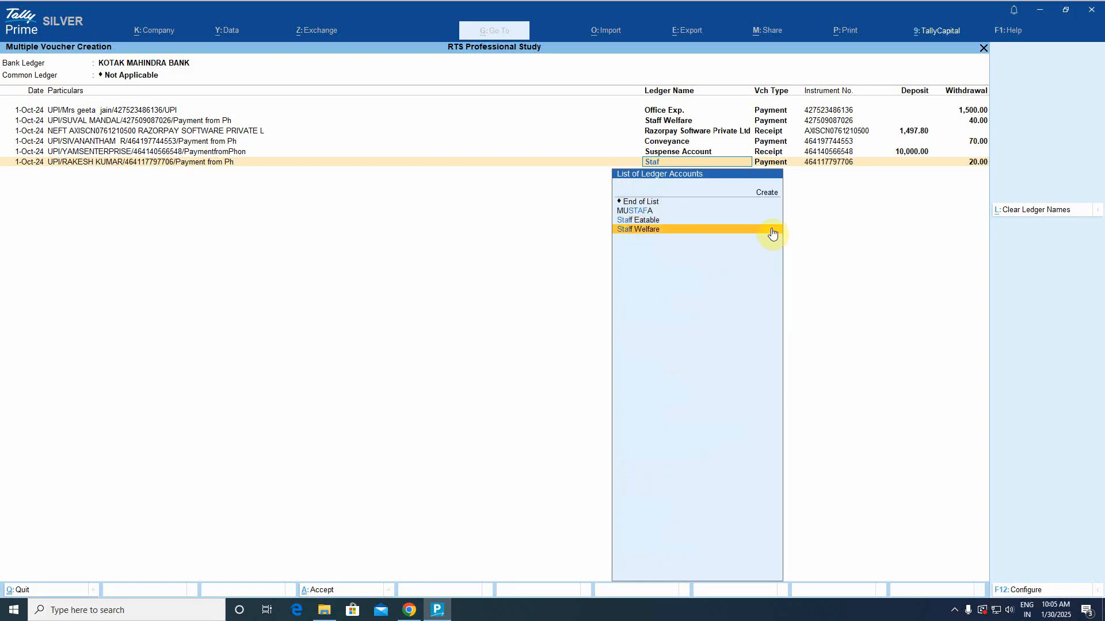
{"action": "left_click", "coordinate": [770, 228]}
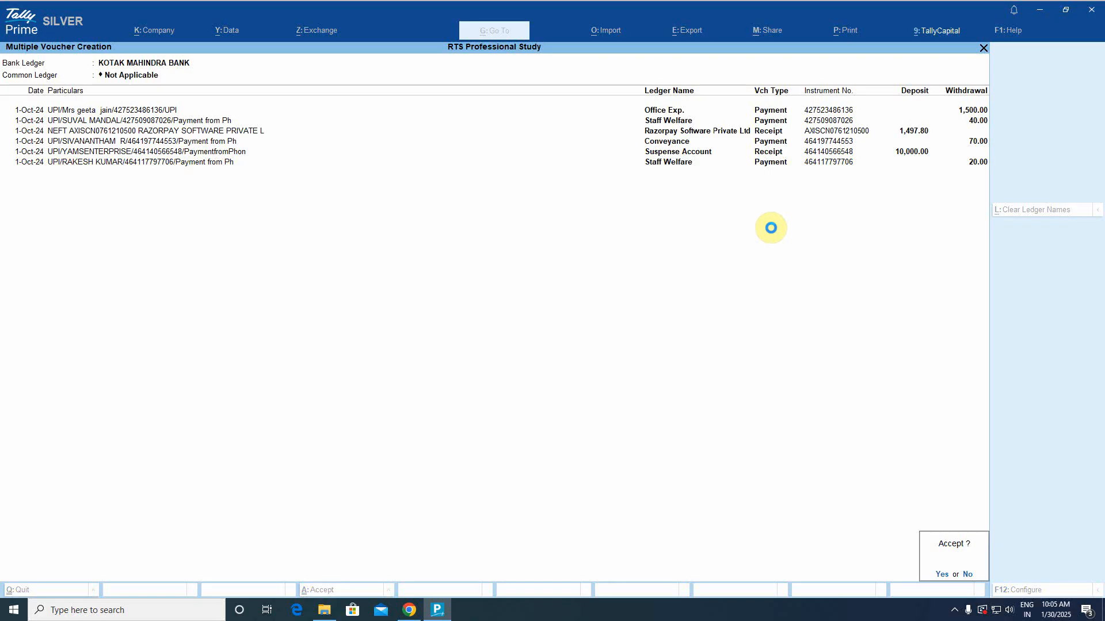
{"action": "key", "text": "Return"}
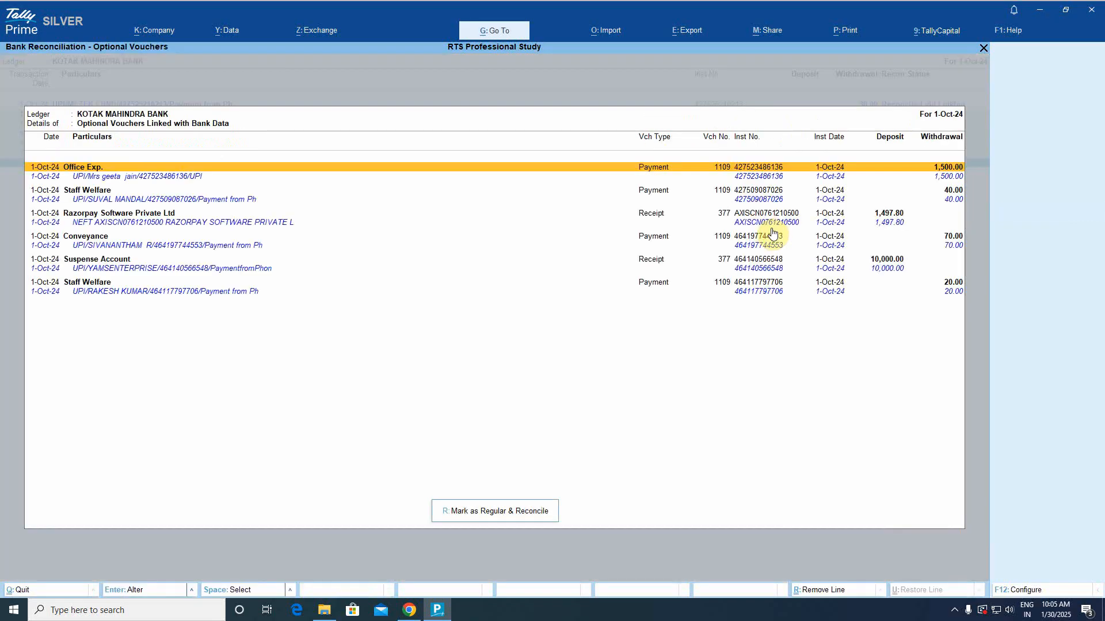
Mark the six 1-Oct-24 vouchers regular and reconciled, then back out to Gateway of Tally.
{"action": "left_click", "coordinate": [497, 518]}
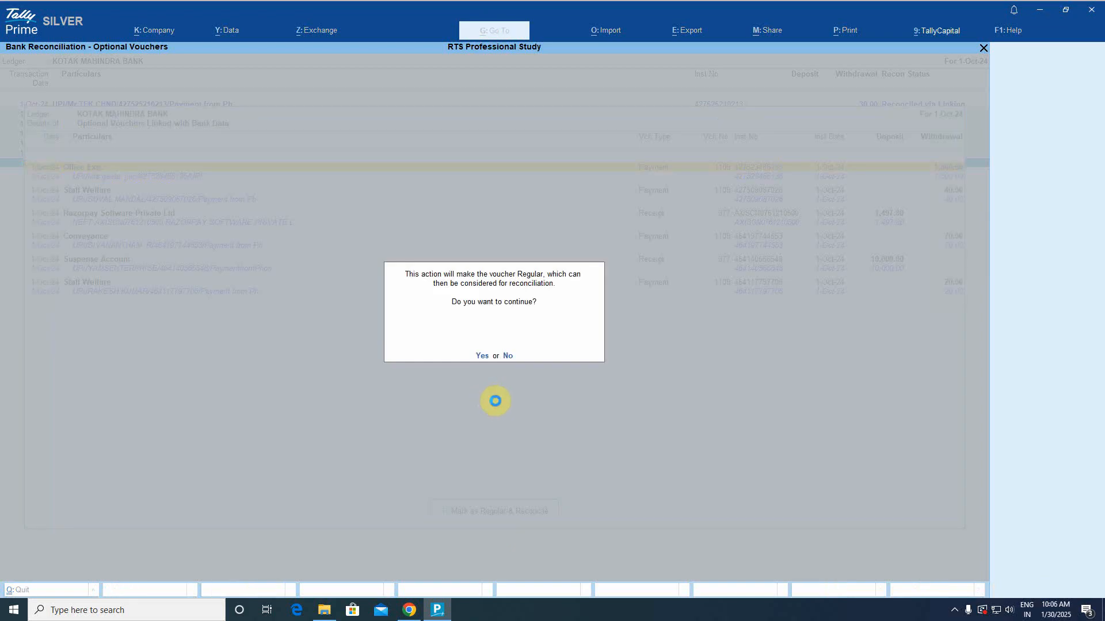
{"action": "key", "text": "y"}
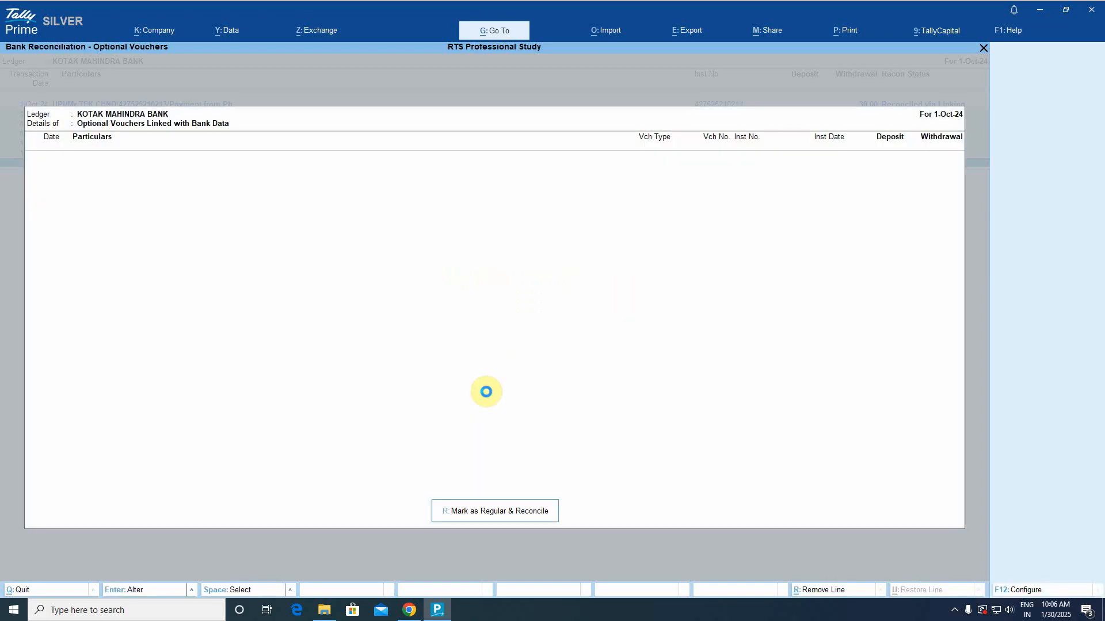
{"action": "key", "text": "Escape"}
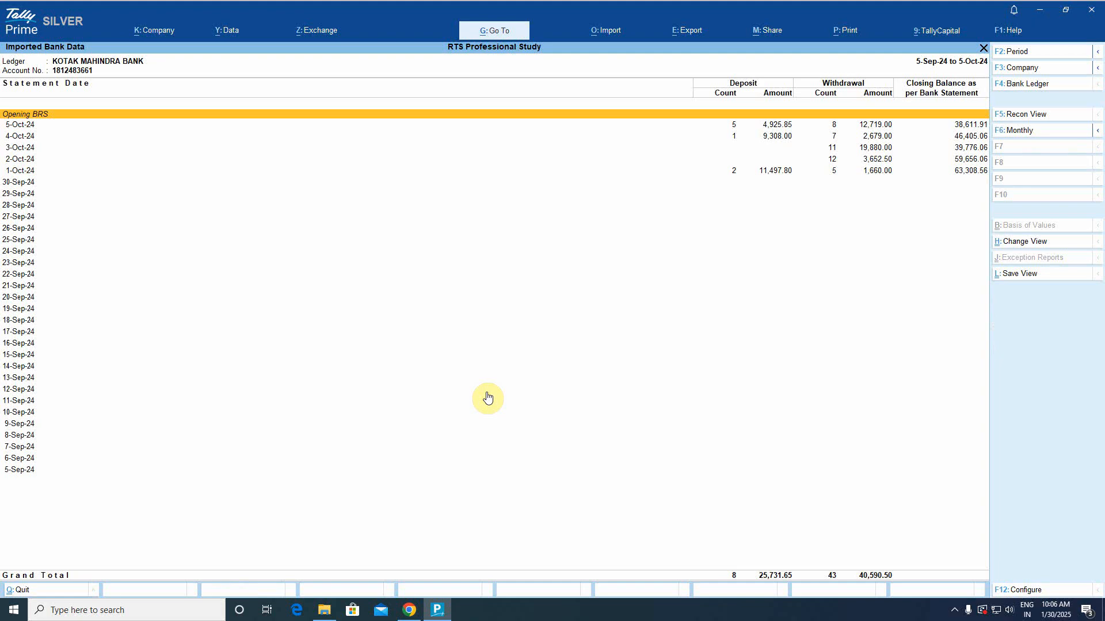
{"action": "key", "text": "Escape"}
{"action": "key", "text": "Escape"}
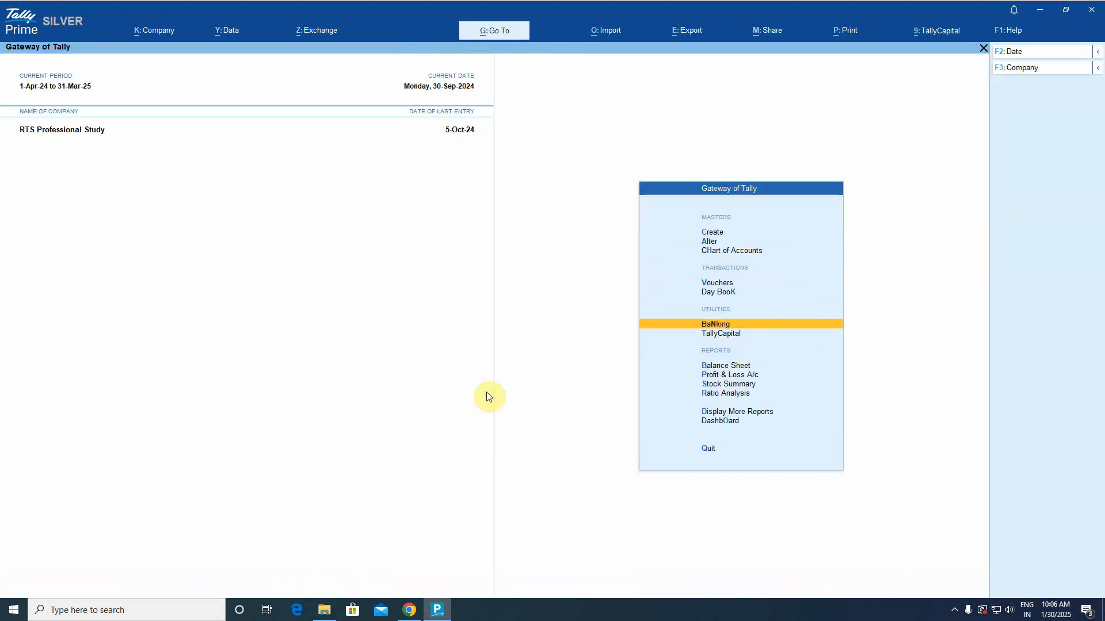
Search the ledger list for 'Kot' and open KOTAK MAHINDRA BANK's vouchers for 1-Oct-24 to 5-Oct-24.
{"action": "type", "text": "dalB"}
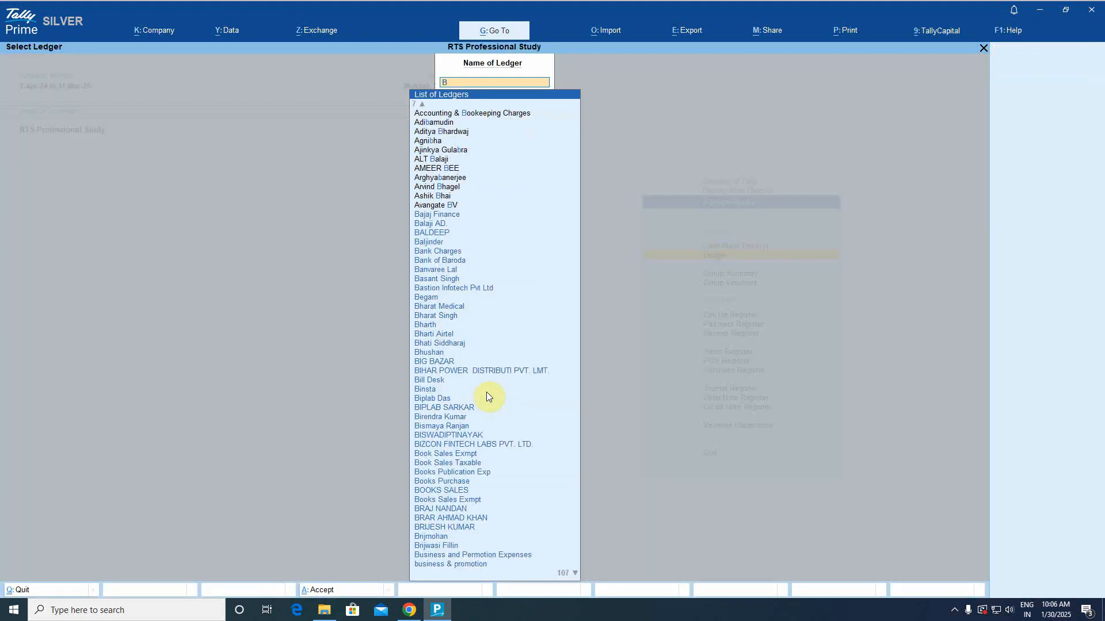
{"action": "type", "text": "ank o"}
{"action": "key", "text": "BackSpace"}
{"action": "key", "text": "BackSpace"}
{"action": "key", "text": "BackSpace"}
{"action": "key", "text": "BackSpace"}
{"action": "key", "text": "BackSpace"}
{"action": "key", "text": "BackSpace"}
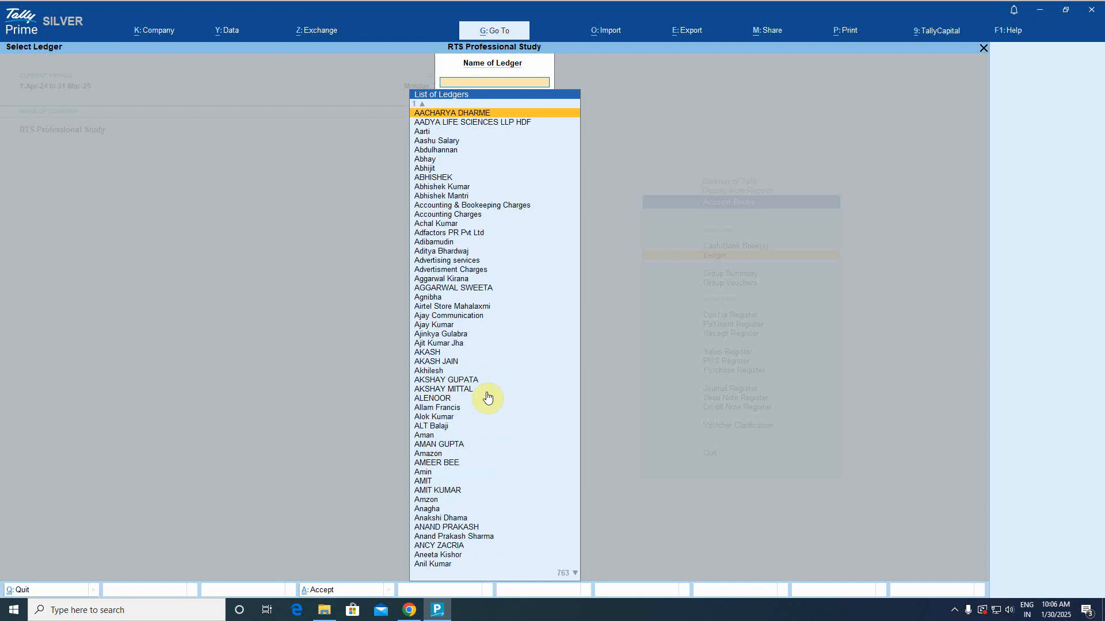
{"action": "type", "text": "Kot"}
{"action": "key", "text": "Down"}
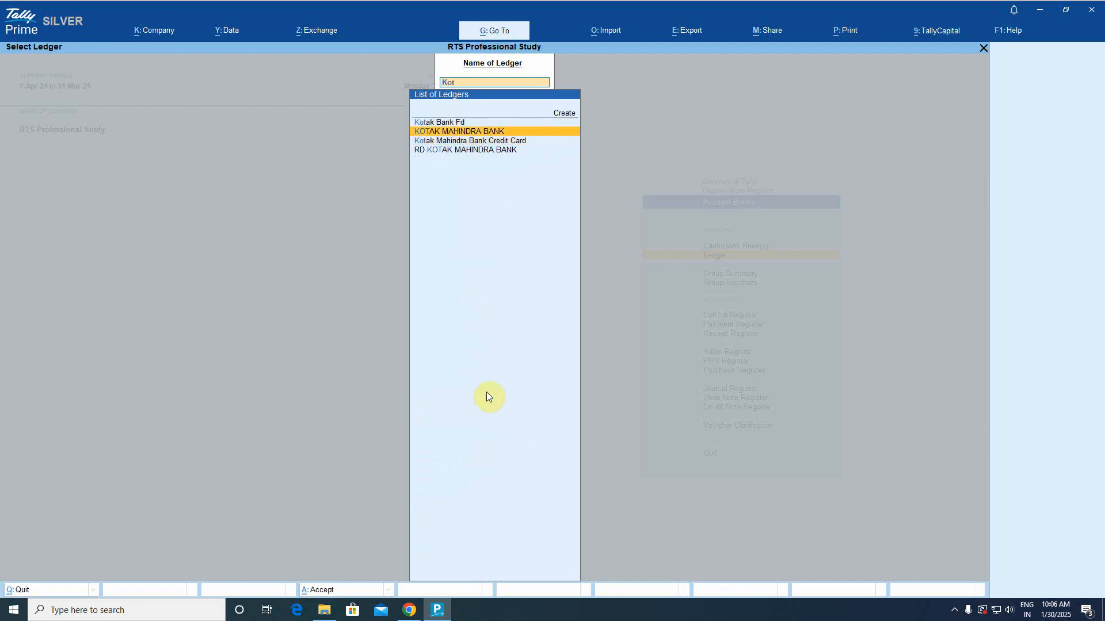
{"action": "key", "text": "Return"}
Review the Kotak voucher rows down to 5-Oct-24, then close the report to Select Ledger.
{"action": "key", "text": "Down"}
{"action": "key", "text": "Down"}
{"action": "key", "text": "Down"}
{"action": "key", "text": "Down"}
{"action": "key", "text": "Down"}
{"action": "key", "text": "Down"}
{"action": "key", "text": "Down"}
{"action": "key", "text": "Down"}
{"action": "key", "text": "Down"}
{"action": "key", "text": "Down"}
{"action": "key", "text": "Down"}
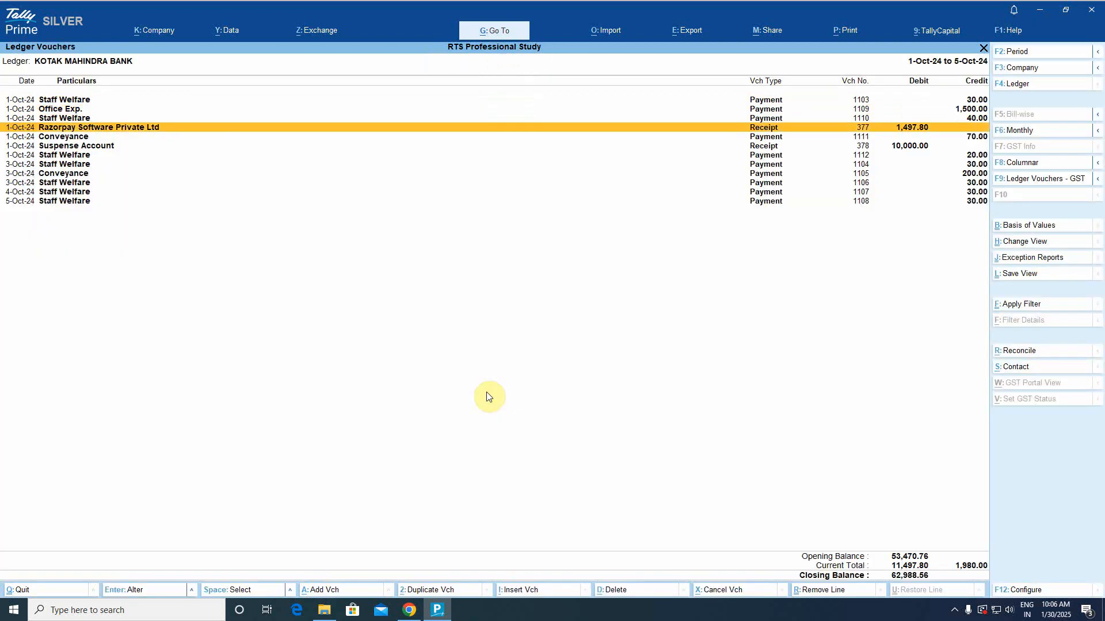
{"action": "key", "text": "Up"}
{"action": "key", "text": "Up"}
{"action": "key", "text": "Up"}
{"action": "key", "text": "Up"}
{"action": "key", "text": "Up"}
{"action": "key", "text": "Up"}
{"action": "key", "text": "Up"}
{"action": "key", "text": "Up"}
{"action": "key", "text": "Up"}
{"action": "key", "text": "Up"}
{"action": "key", "text": "Up"}
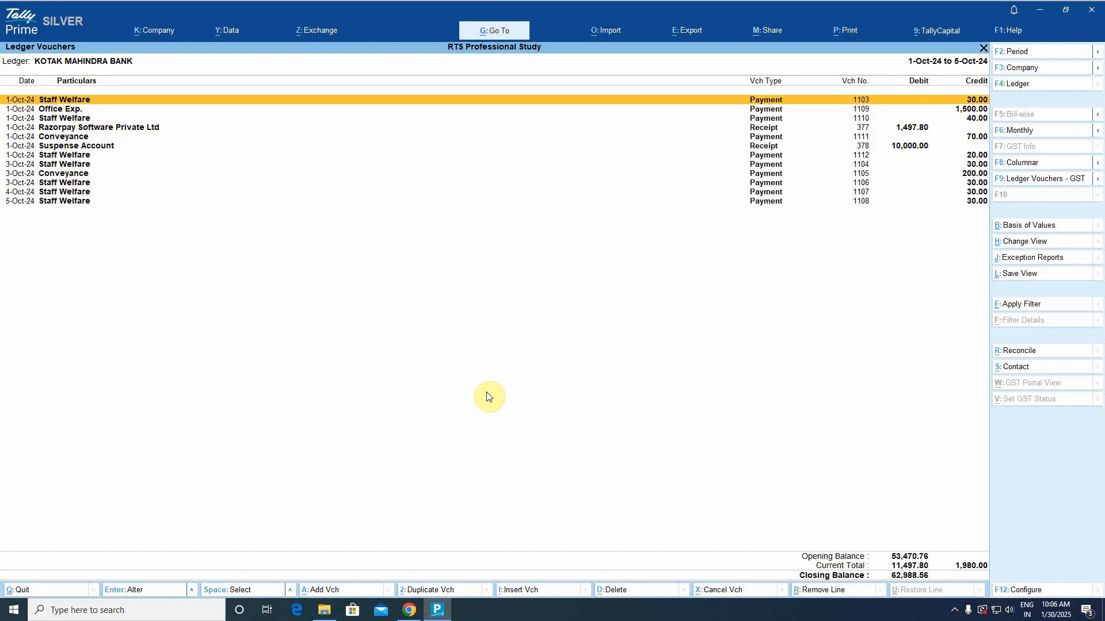
{"action": "key", "text": "Down"}
{"action": "key", "text": "Down"}
{"action": "key", "text": "Down"}
{"action": "key", "text": "Down"}
{"action": "key", "text": "Down"}
{"action": "key", "text": "Down"}
{"action": "key", "text": "Down"}
{"action": "key", "text": "Down"}
{"action": "key", "text": "Down"}
{"action": "key", "text": "Down"}
{"action": "key", "text": "Down"}
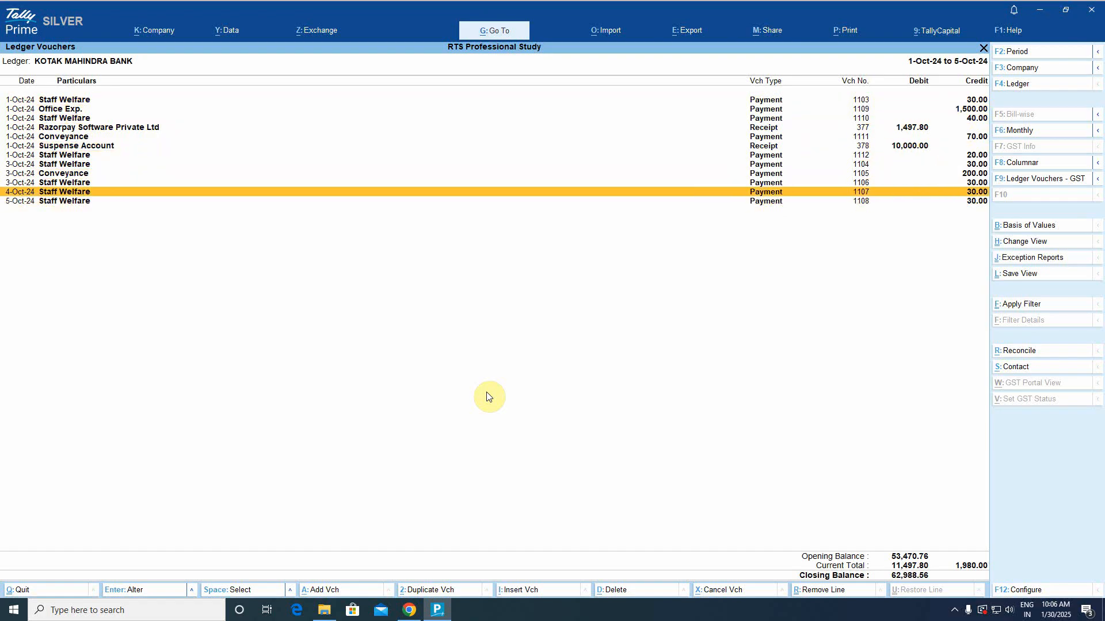
{"action": "key", "text": "Up"}
{"action": "key", "text": "Up"}
{"action": "key", "text": "Up"}
{"action": "key", "text": "Up"}
{"action": "key", "text": "Up"}
{"action": "key", "text": "Up"}
{"action": "key", "text": "Up"}
{"action": "key", "text": "Up"}
{"action": "key", "text": "Up"}
{"action": "key", "text": "Up"}
{"action": "key", "text": "Up"}
{"action": "key", "text": "Down"}
{"action": "key", "text": "Down"}
{"action": "key", "text": "Down"}
{"action": "key", "text": "Down"}
{"action": "key", "text": "Down"}
{"action": "key", "text": "Down"}
{"action": "key", "text": "Down"}
{"action": "key", "text": "Down"}
{"action": "key", "text": "Down"}
{"action": "key", "text": "Down"}
{"action": "key", "text": "Down"}
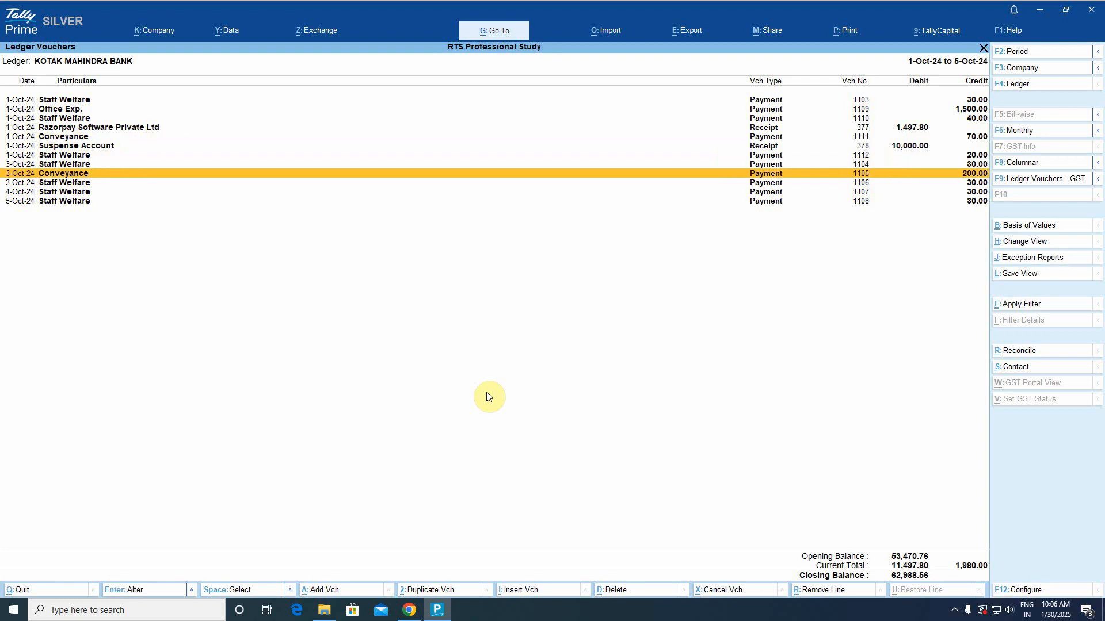
{"action": "key", "text": "Escape"}
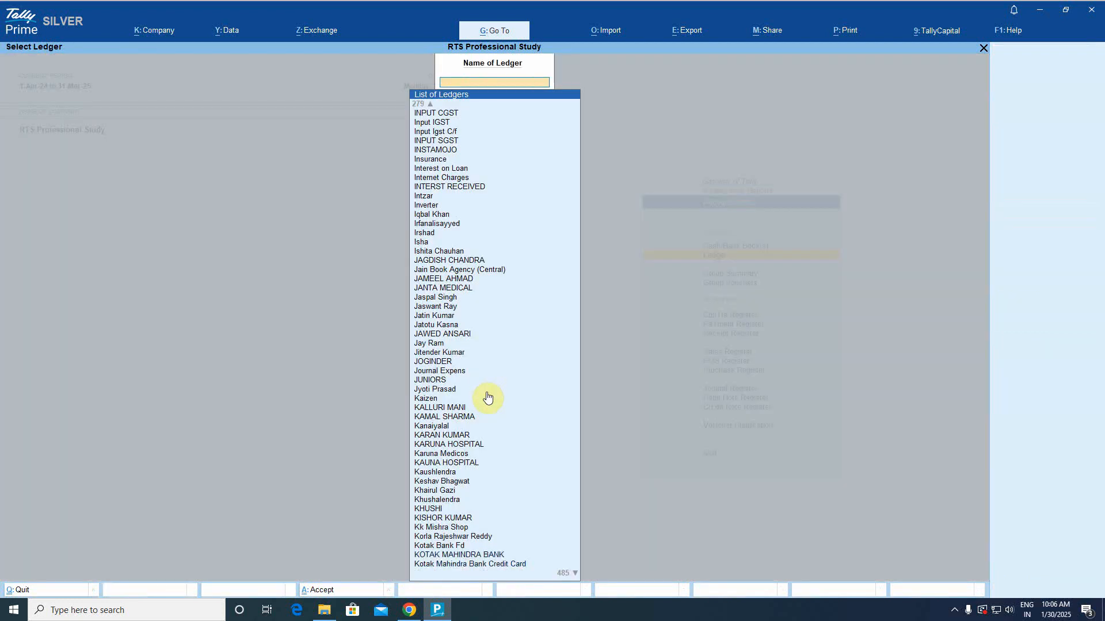
Back out to the Gateway and open Banking > Imported Bank Data for KOTAK MAHINDRA BANK.
{"action": "key", "text": "Escape"}
{"action": "key", "text": "Escape"}
{"action": "key", "text": "Escape"}
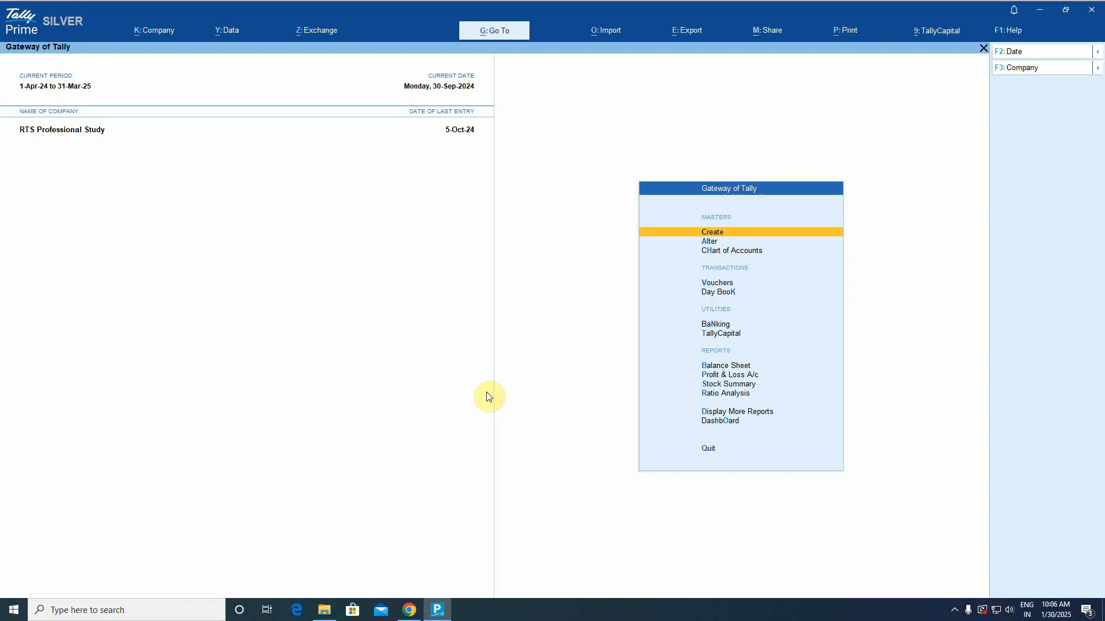
{"action": "key", "text": "b"}
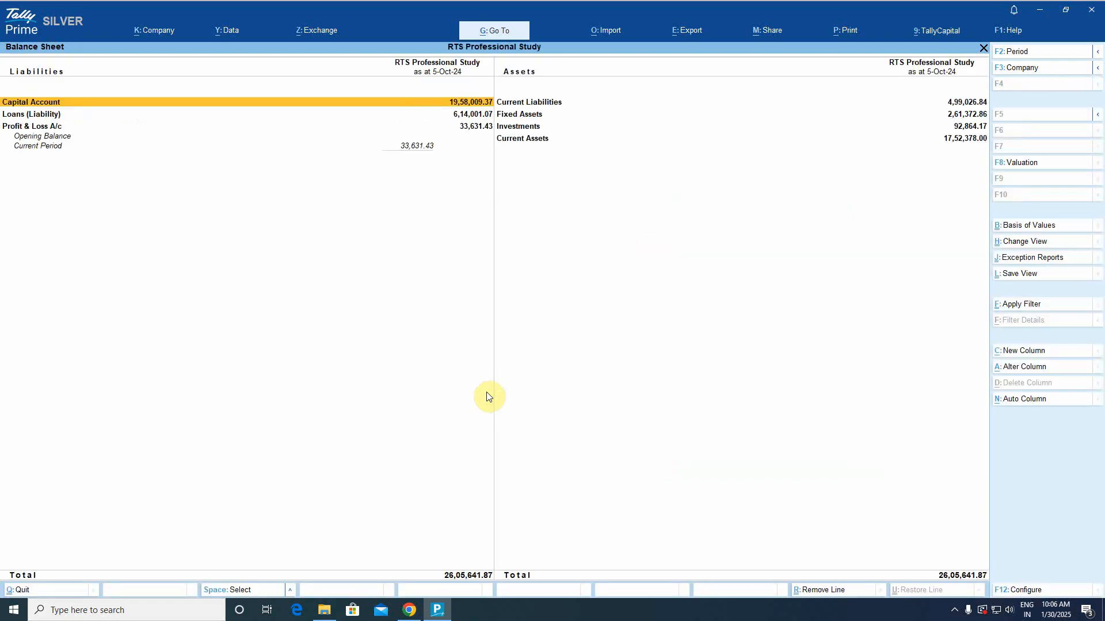
{"action": "key", "text": "Escape"}
{"action": "key", "text": "Up"}
{"action": "key", "text": "Up"}
{"action": "key", "text": "Return"}
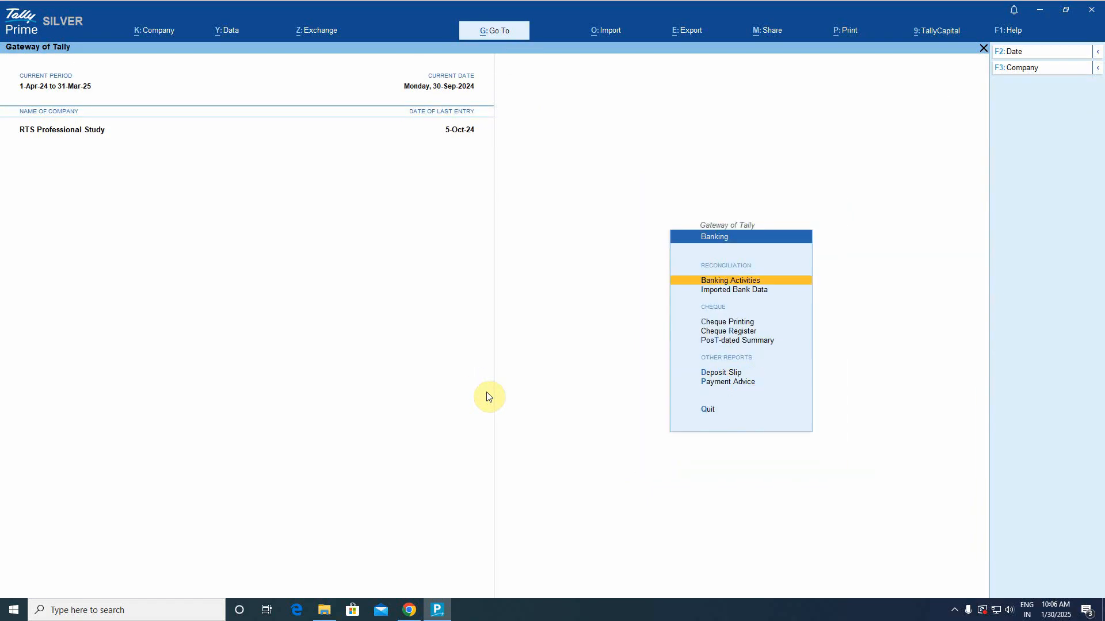
{"action": "key", "text": "Down"}
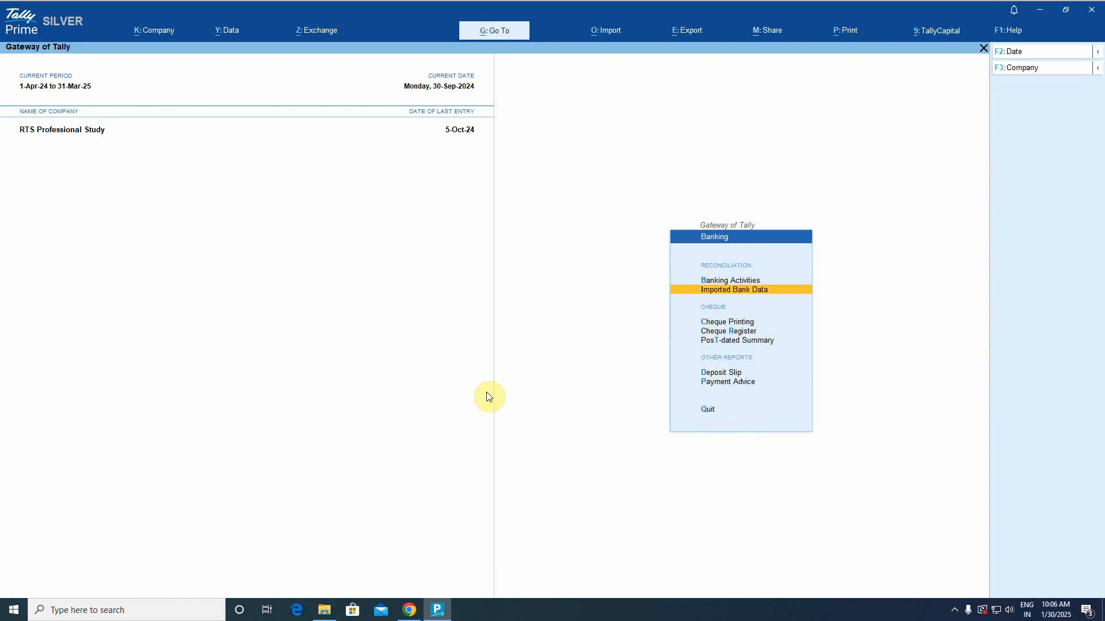
{"action": "key", "text": "Return"}
{"action": "key", "text": "Down"}
{"action": "key", "text": "Down"}
{"action": "key", "text": "Down"}
{"action": "key", "text": "Down"}
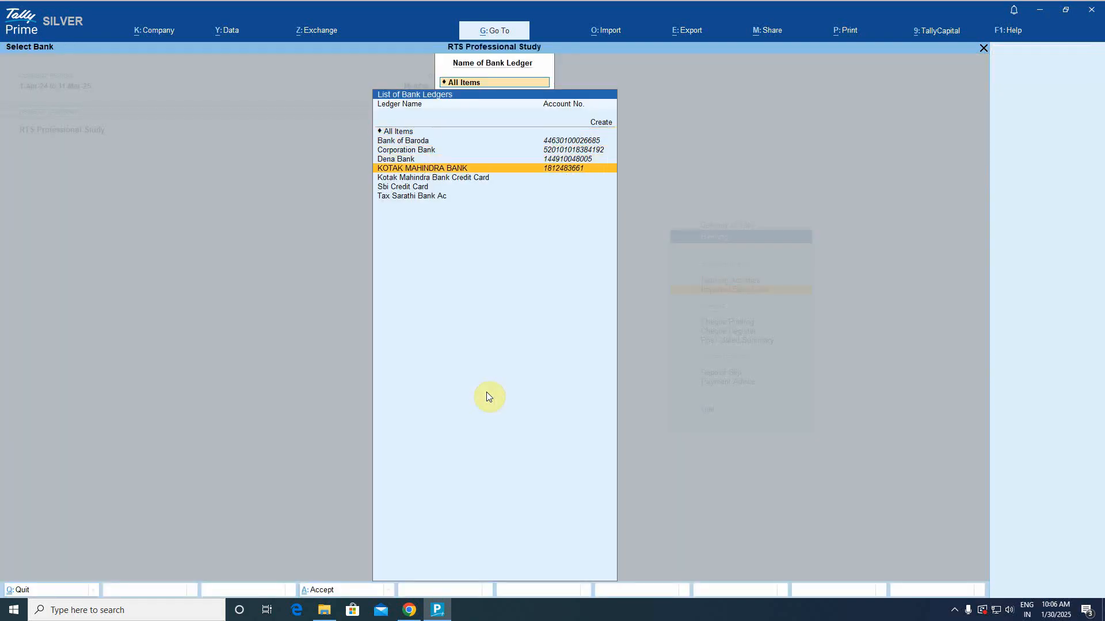
{"action": "key", "text": "Return"}
Open the 2-Oct-24 imported transactions and select all twelve of them.
{"action": "key", "text": "Down"}
{"action": "key", "text": "Down"}
{"action": "key", "text": "Down"}
{"action": "key", "text": "Down"}
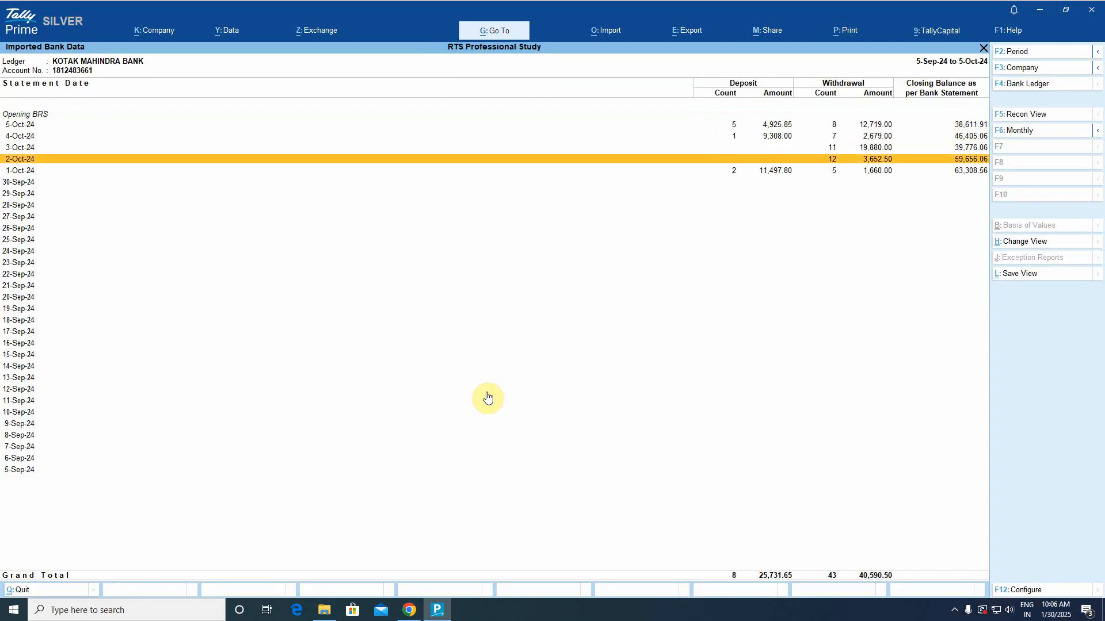
{"action": "key", "text": "Down"}
{"action": "key", "text": "Up"}
{"action": "key", "text": "Return"}
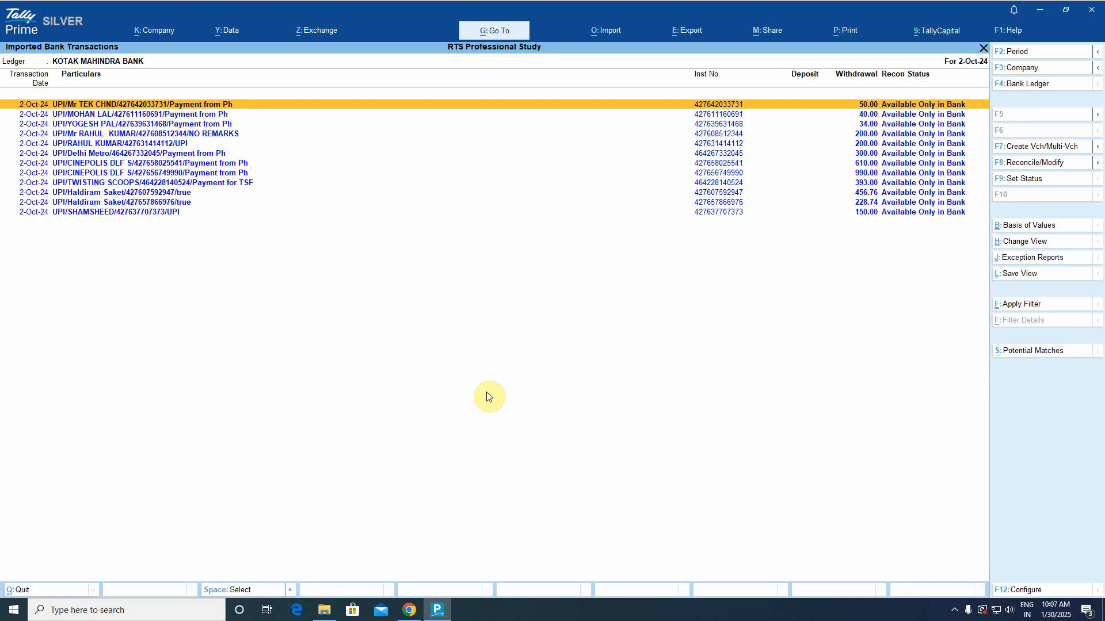
{"action": "key", "text": "ctrl+space"}
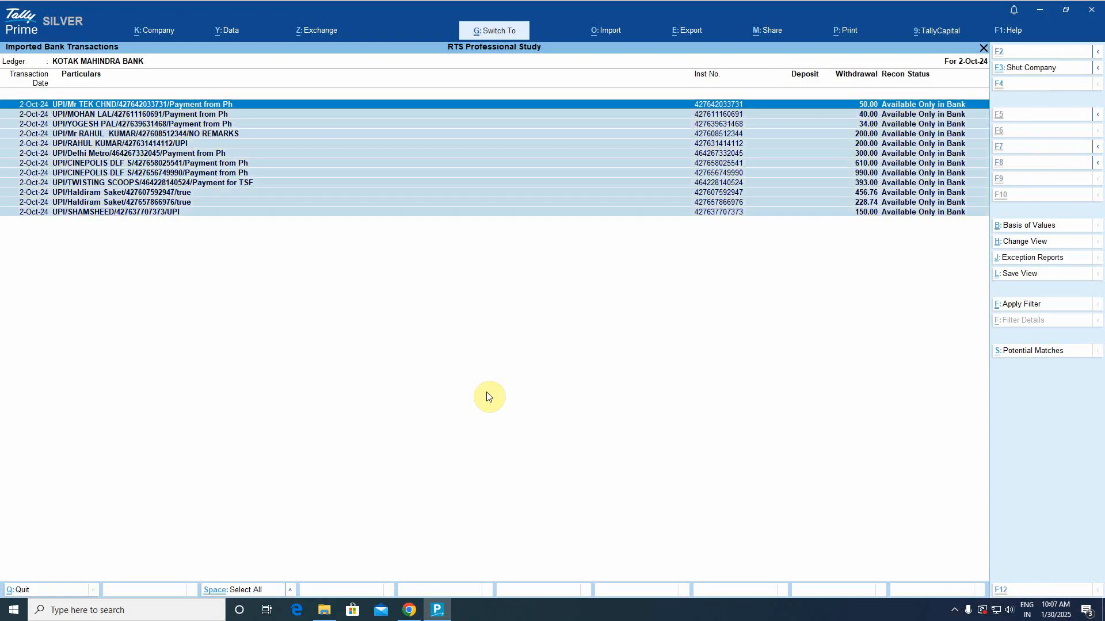
Start multi-voucher creation and assign Staff Welfare to the 50.00 payment.
{"action": "left_click", "coordinate": [1025, 148]}
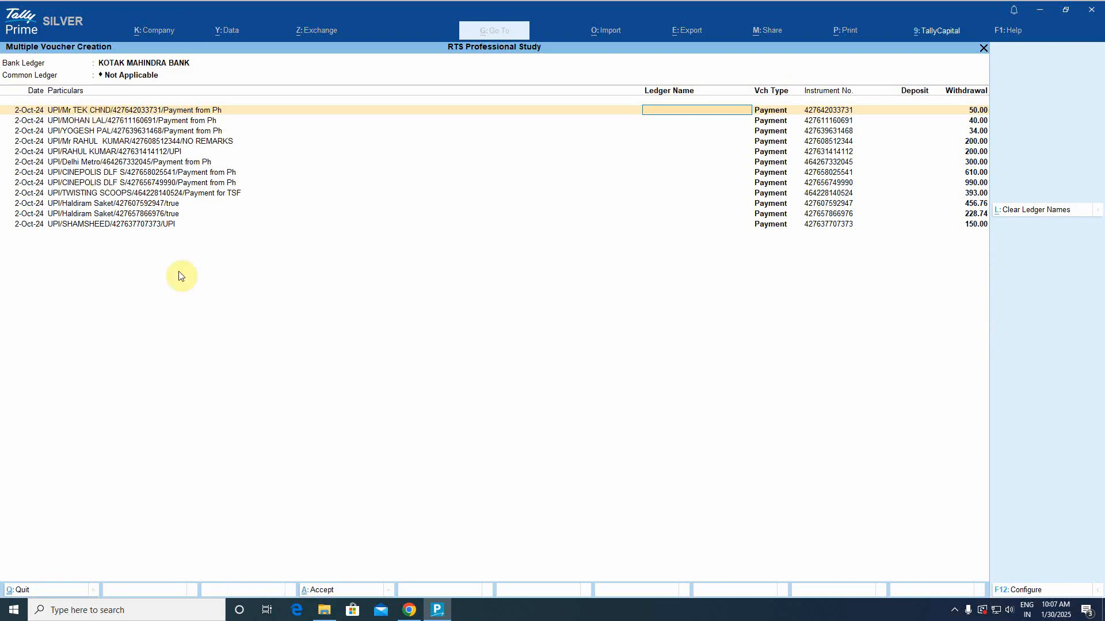
{"action": "type", "text": "Staf"}
{"action": "key", "text": "Down"}
{"action": "key", "text": "Down"}
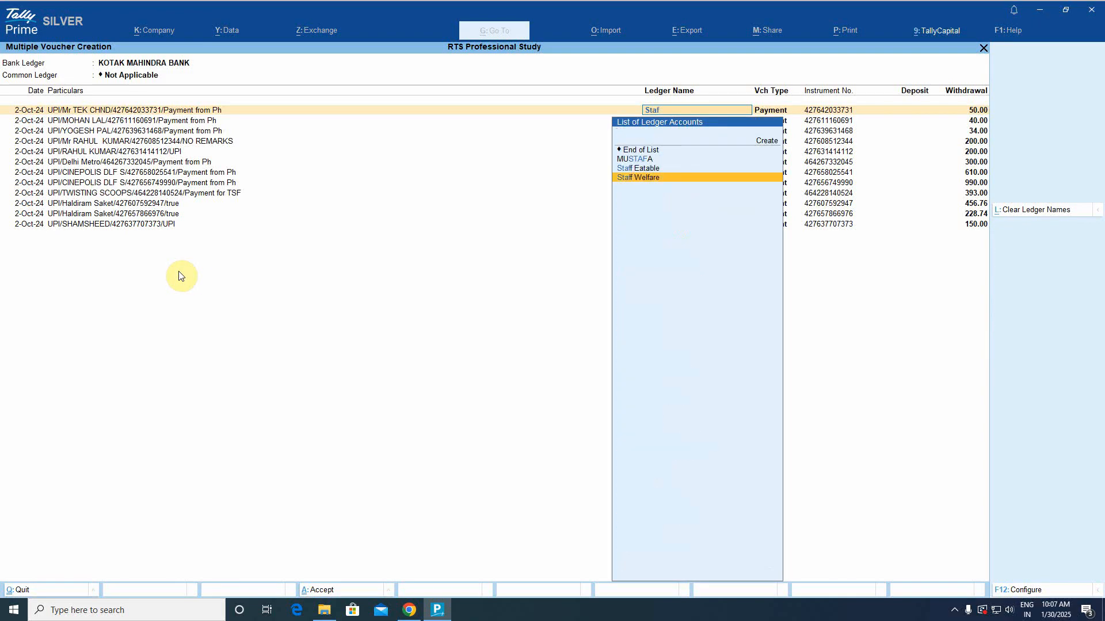
{"action": "key", "text": "Return"}
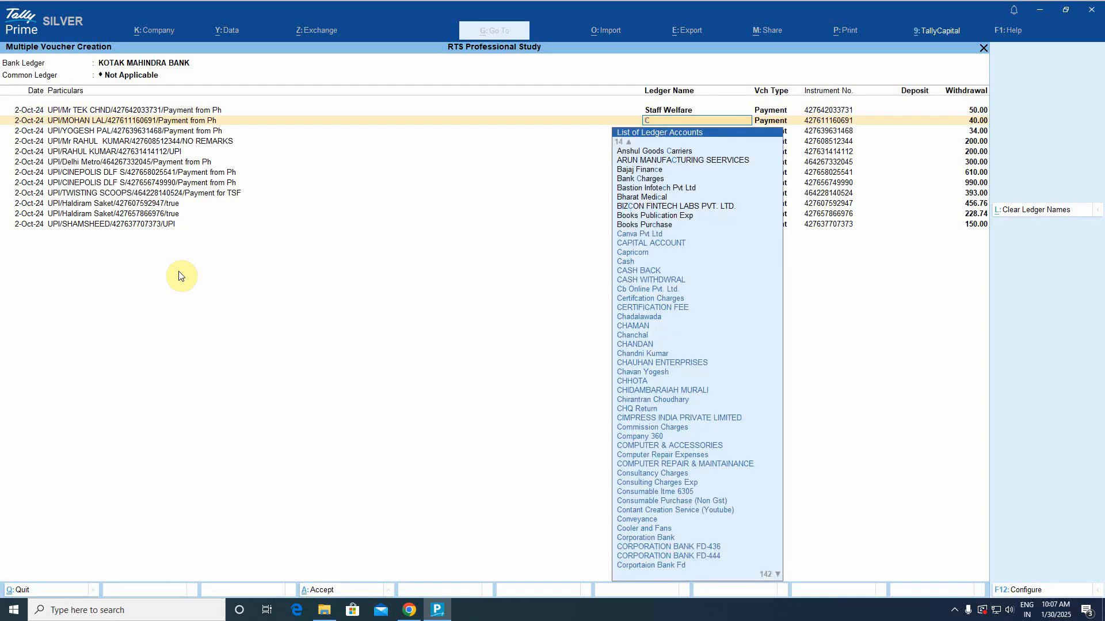
Assign Conveyance to the 40.00, 34.00 and both 200.00 payments.
{"action": "type", "text": "Conv"}
{"action": "key", "text": "Return"}
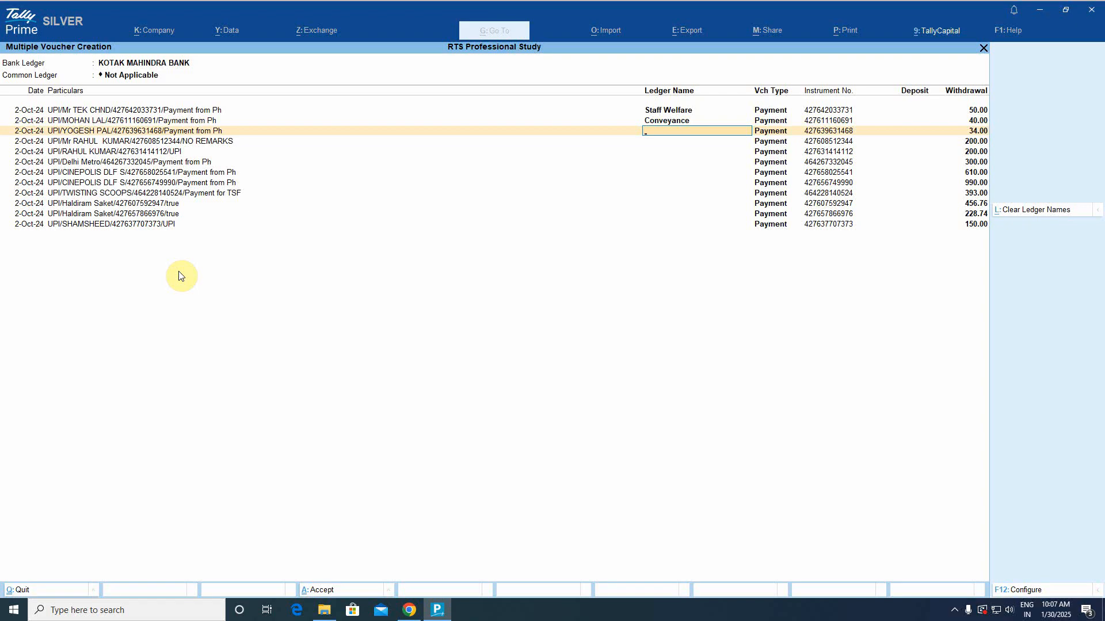
{"action": "type", "text": "Conv"}
{"action": "key", "text": "Return"}
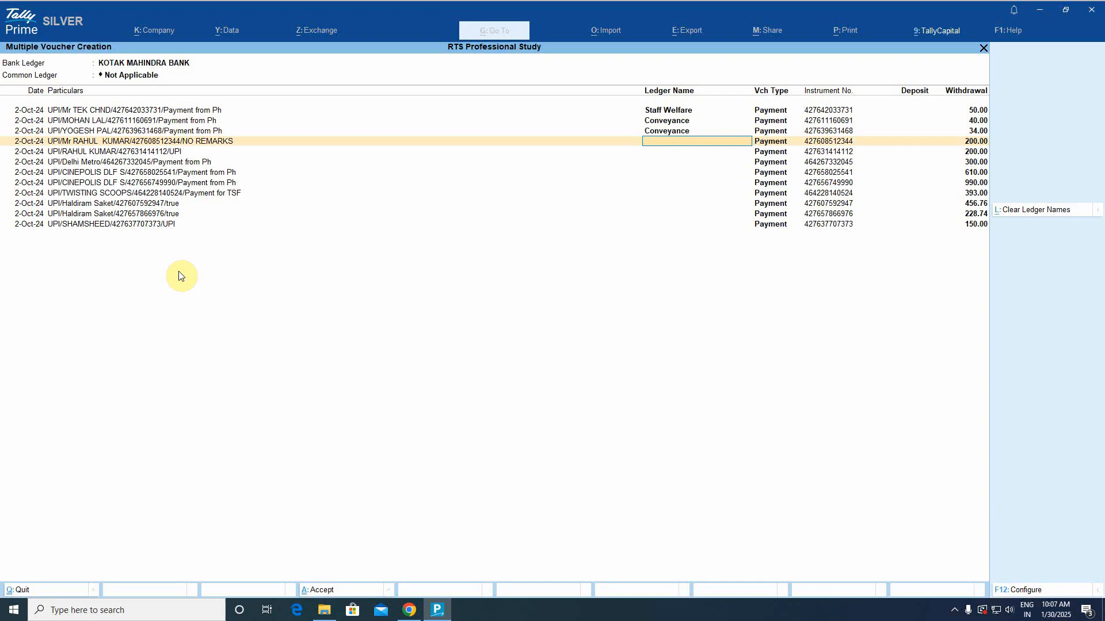
{"action": "type", "text": "Conv"}
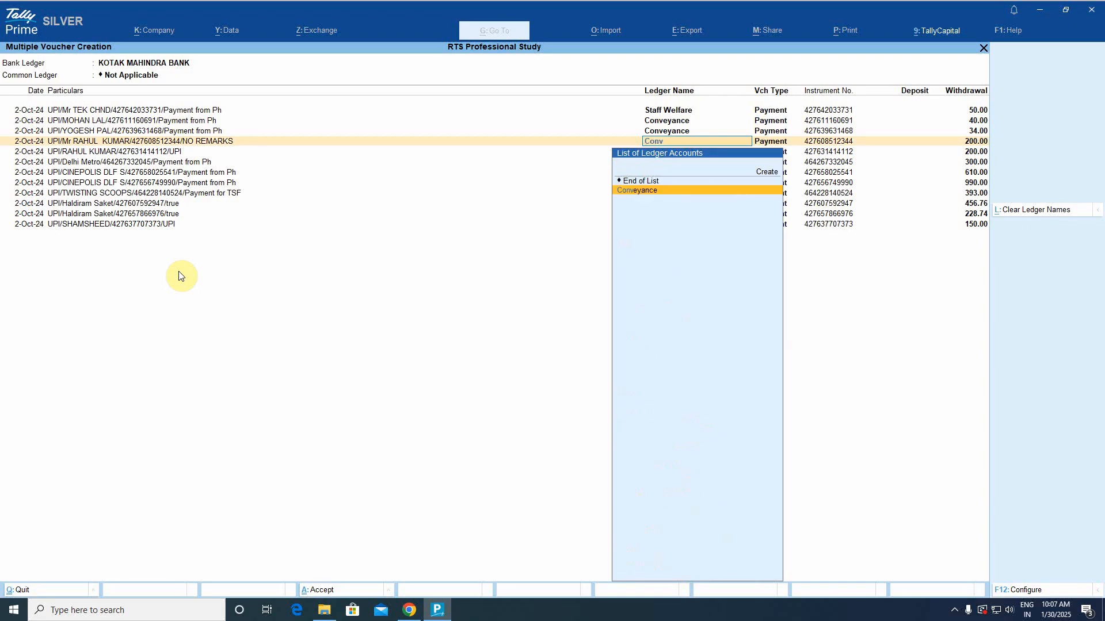
{"action": "key", "text": "Return"}
{"action": "type", "text": "Conv"}
{"action": "key", "text": "Return"}
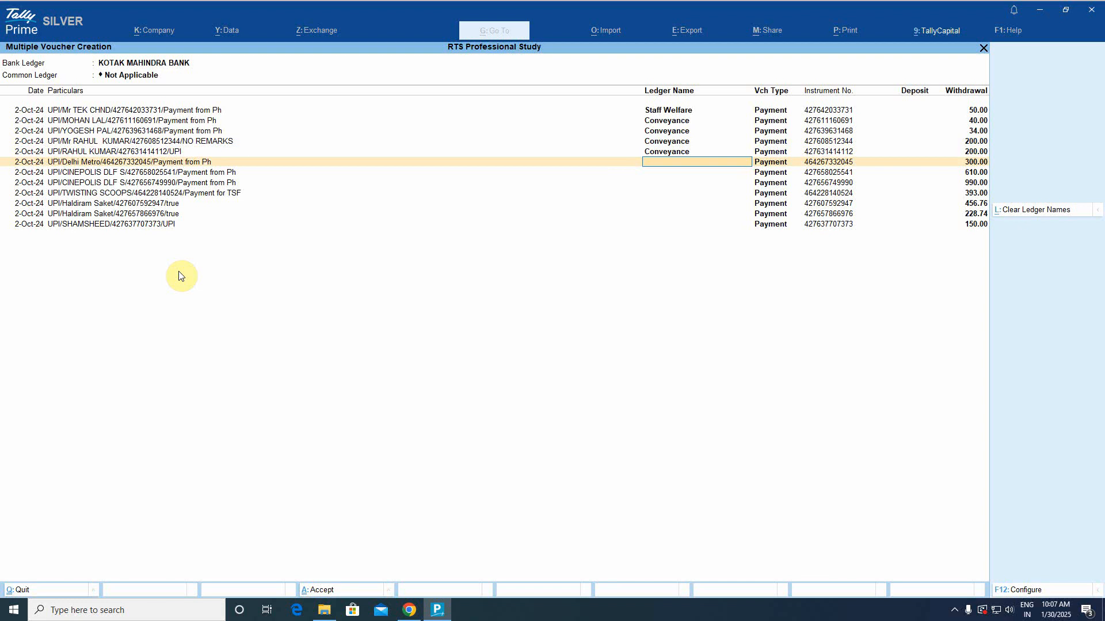
Assign Travelling Expenses to the Delhi Metro payment and pick Staff Welfare for the next row.
{"action": "type", "text": "Tra"}
{"action": "type", "text": "v"}
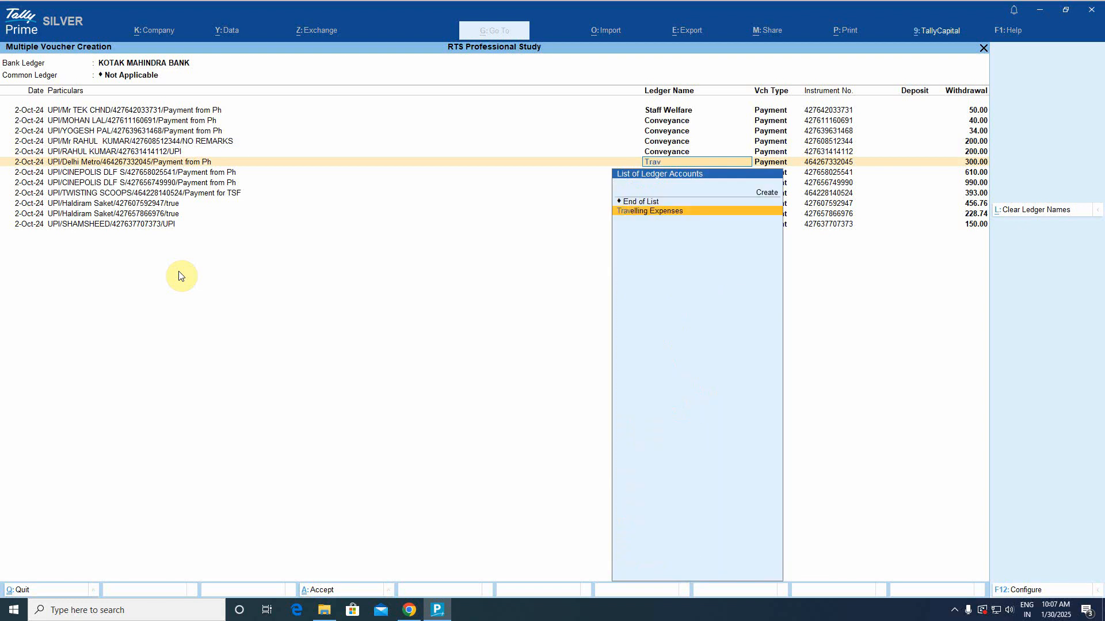
{"action": "key", "text": "Return"}
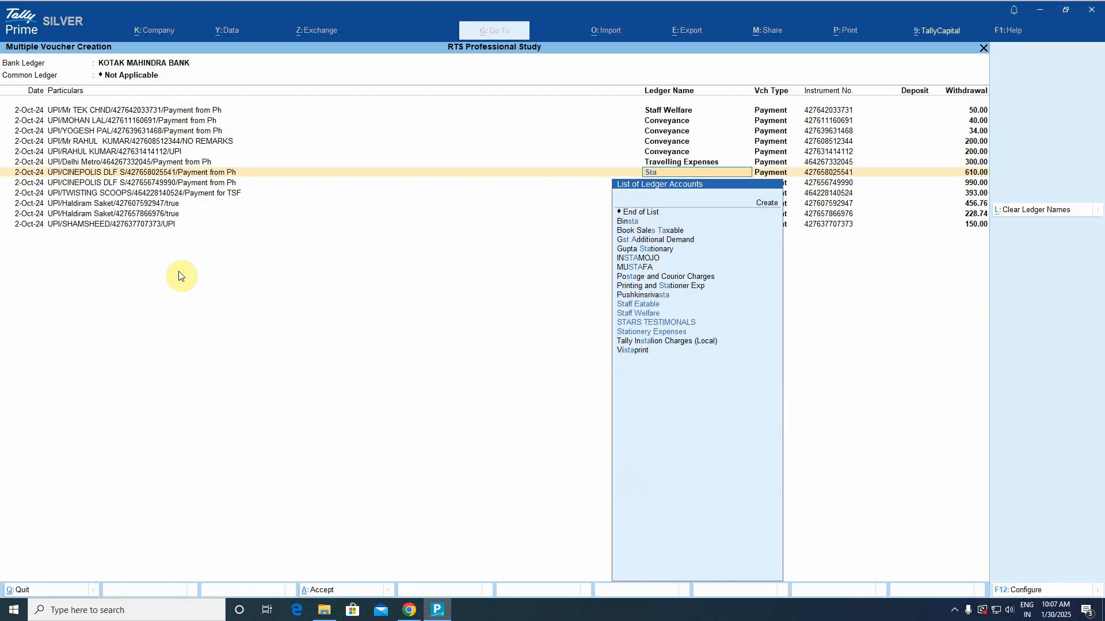
{"action": "type", "text": "Staf"}
{"action": "key", "text": "Down"}
Set Staff Welfare on the 610.00 and 990.00 CINEPOLIS and TWISTING SCOOPS payments.
{"action": "key", "text": "Return"}
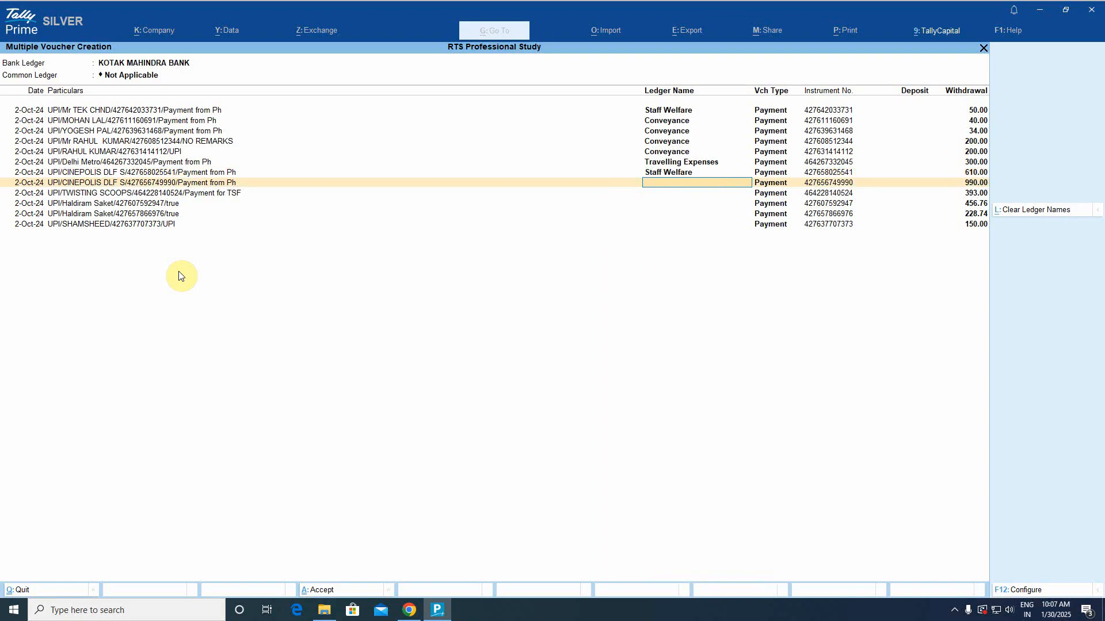
{"action": "type", "text": "Staf"}
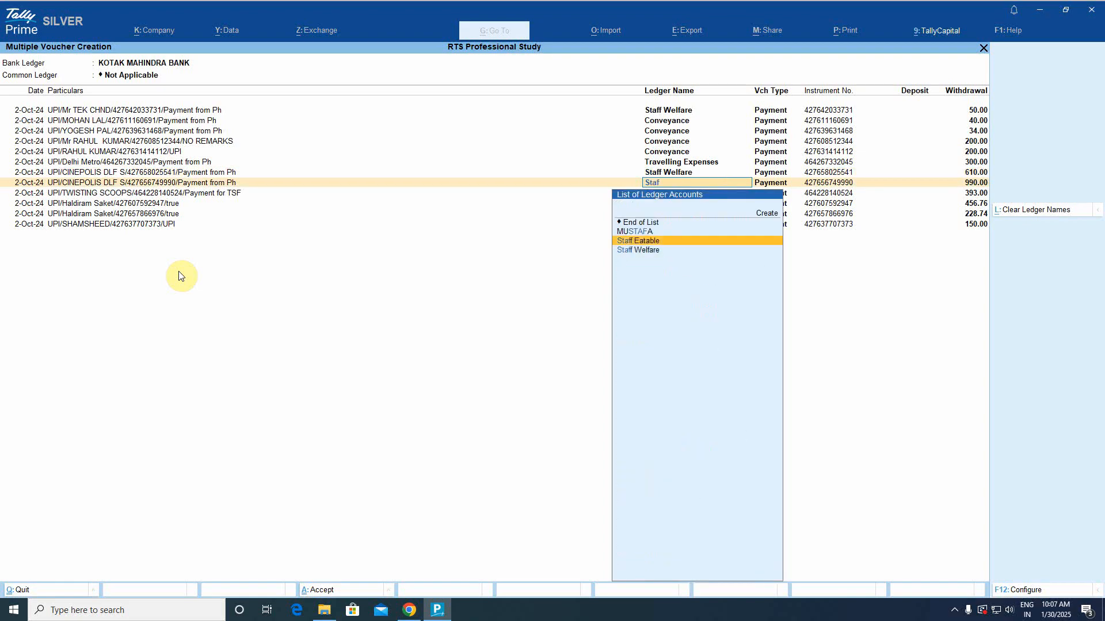
{"action": "key", "text": "Down"}
{"action": "key", "text": "Return"}
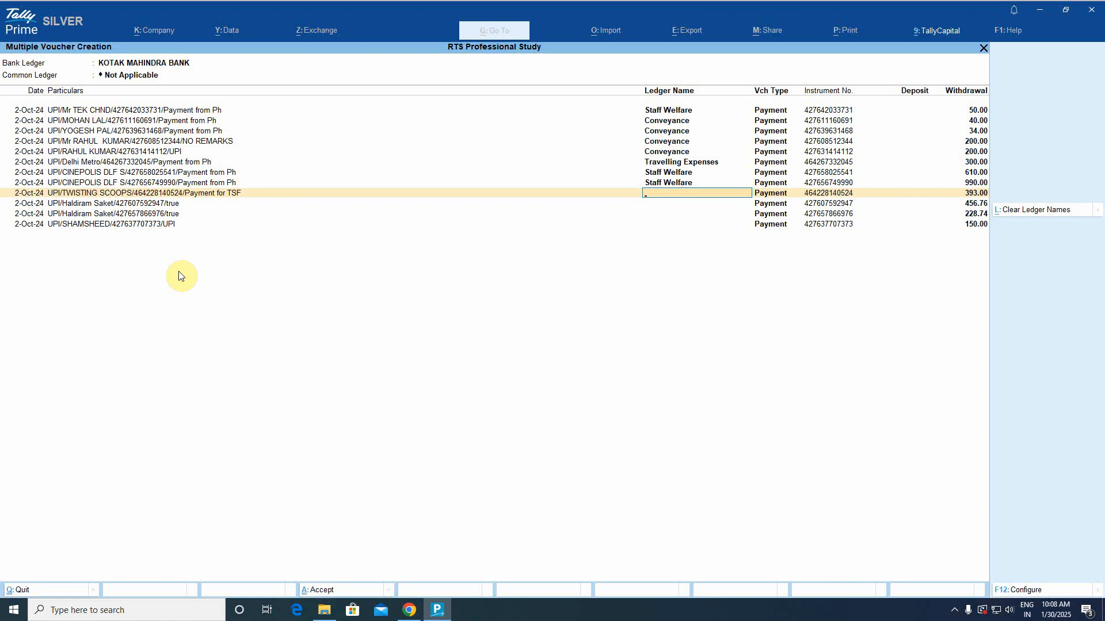
{"action": "type", "text": "St"}
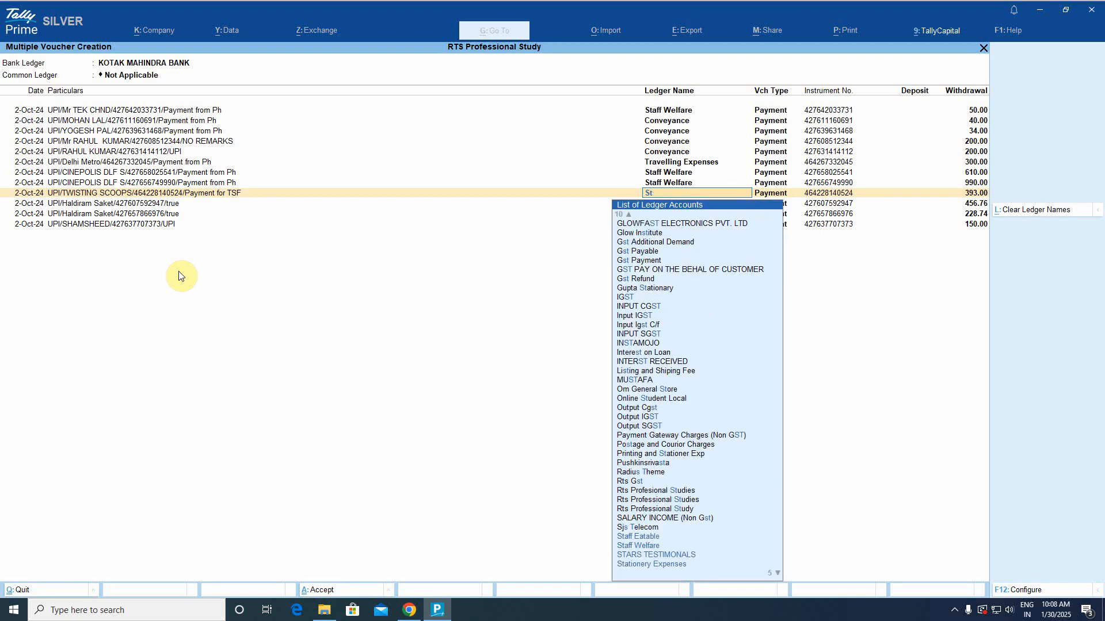
{"action": "type", "text": "af"}
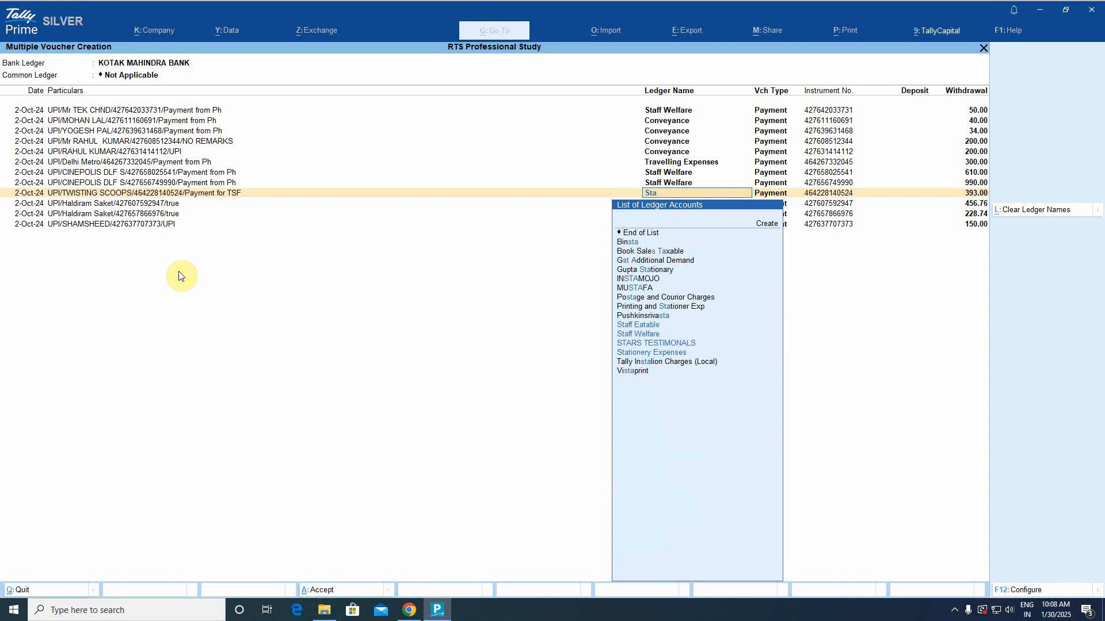
{"action": "key", "text": "Down"}
{"action": "key", "text": "Down"}
{"action": "key", "text": "Return"}
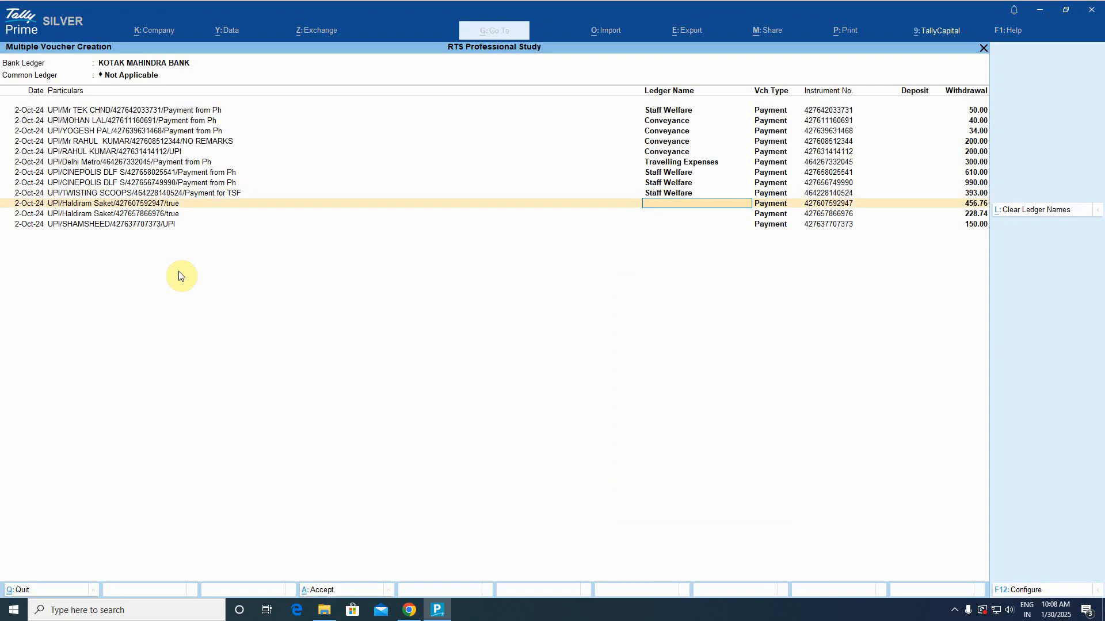
Set Staff Welfare on the 456.76 and 228.74 Haldiram and 150.00 payments.
{"action": "type", "text": "Staf"}
{"action": "key", "text": "Down"}
{"action": "key", "text": "Down"}
{"action": "key", "text": "Return"}
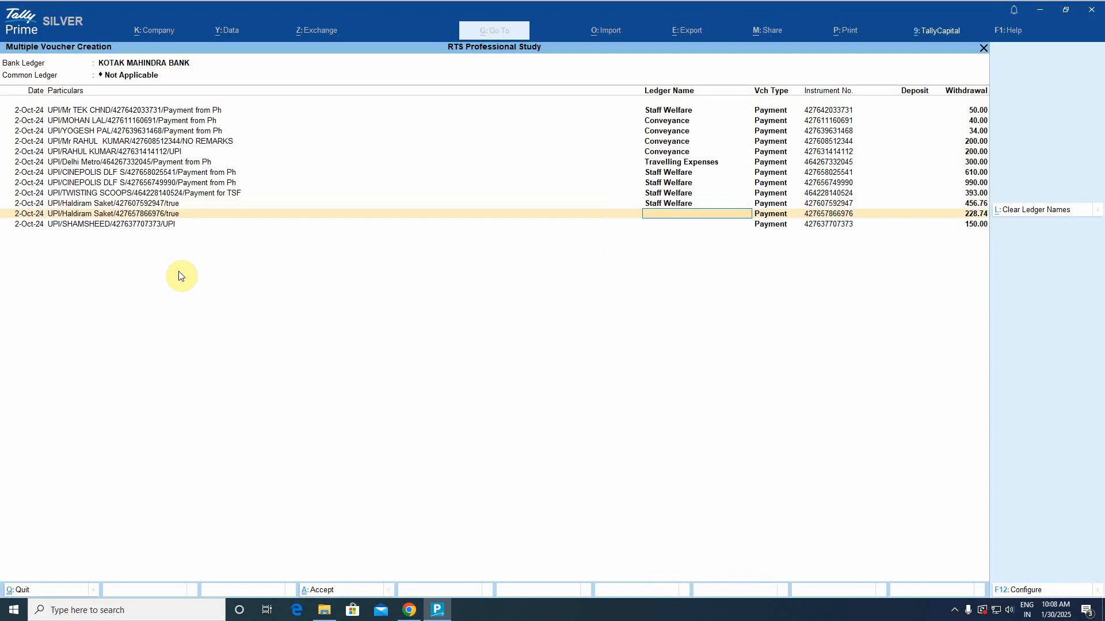
{"action": "type", "text": "Staf"}
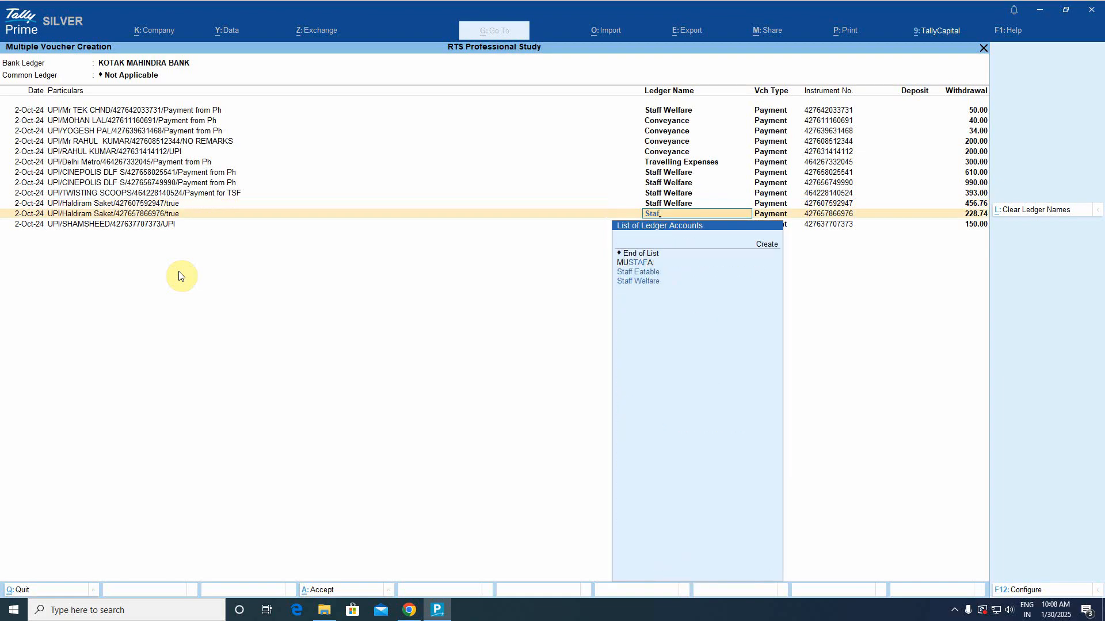
{"action": "key", "text": "Down"}
{"action": "key", "text": "Down"}
{"action": "key", "text": "Return"}
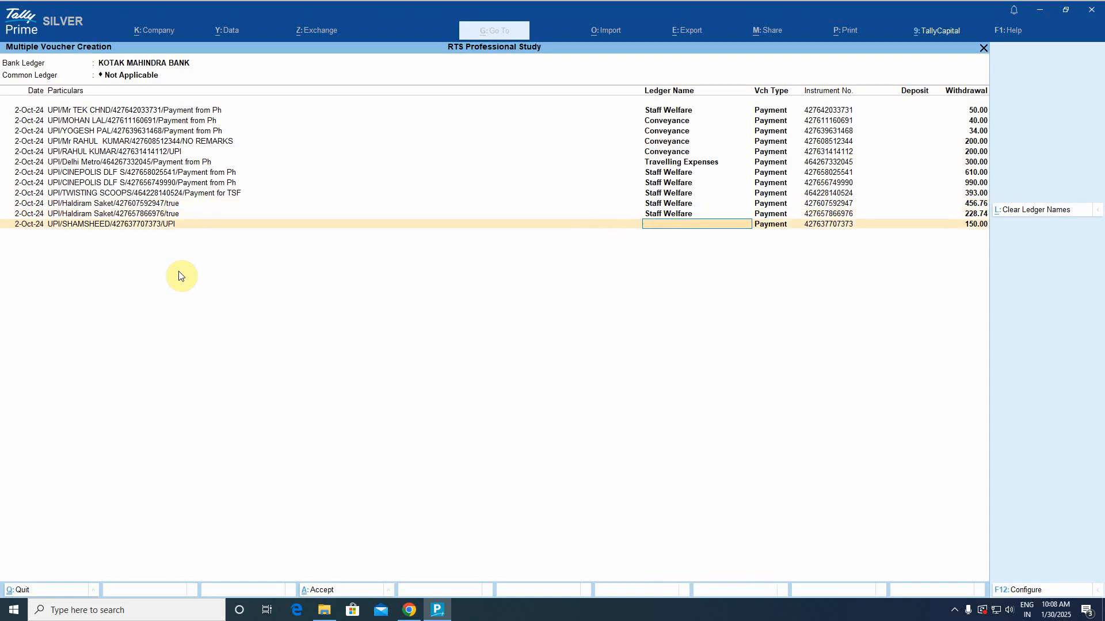
{"action": "type", "text": "S"}
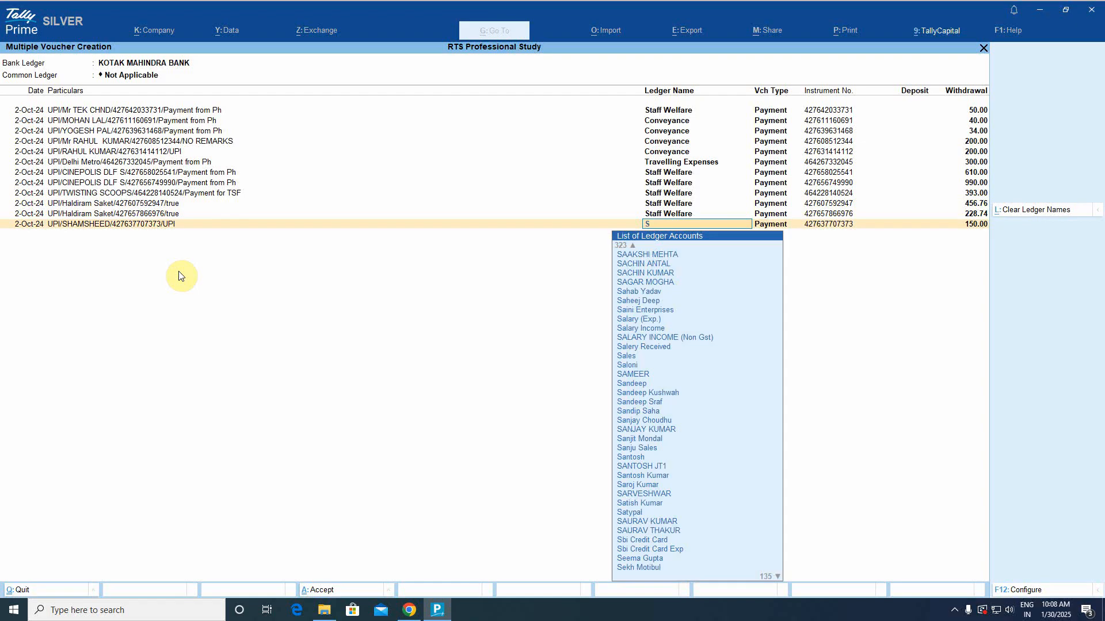
{"action": "type", "text": "taf"}
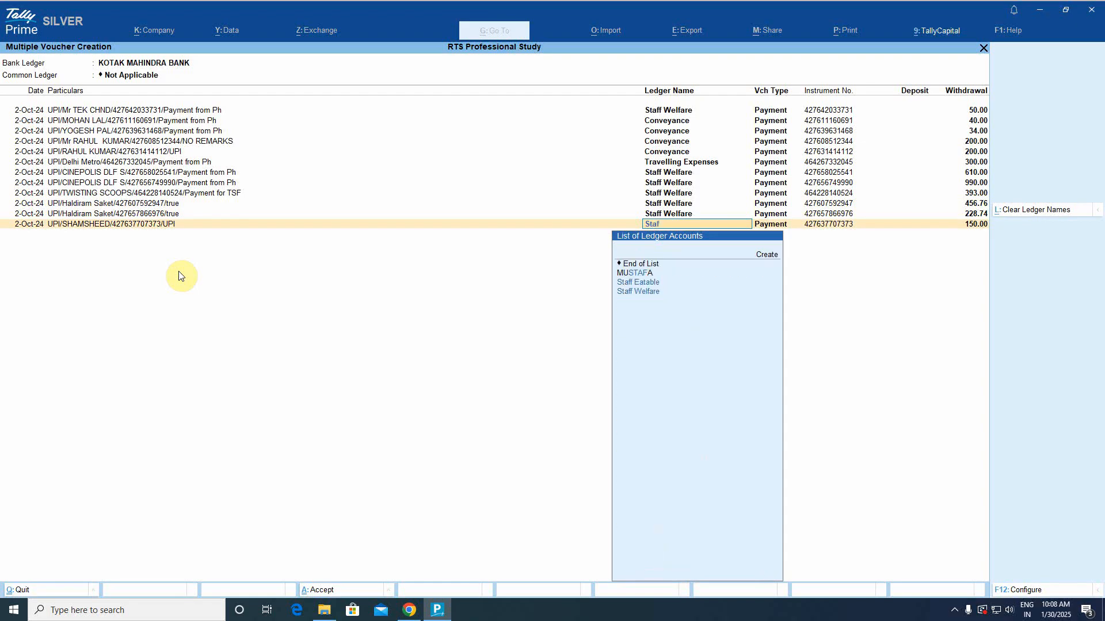
{"action": "key", "text": "Down"}
{"action": "key", "text": "Down"}
{"action": "key", "text": "Return"}
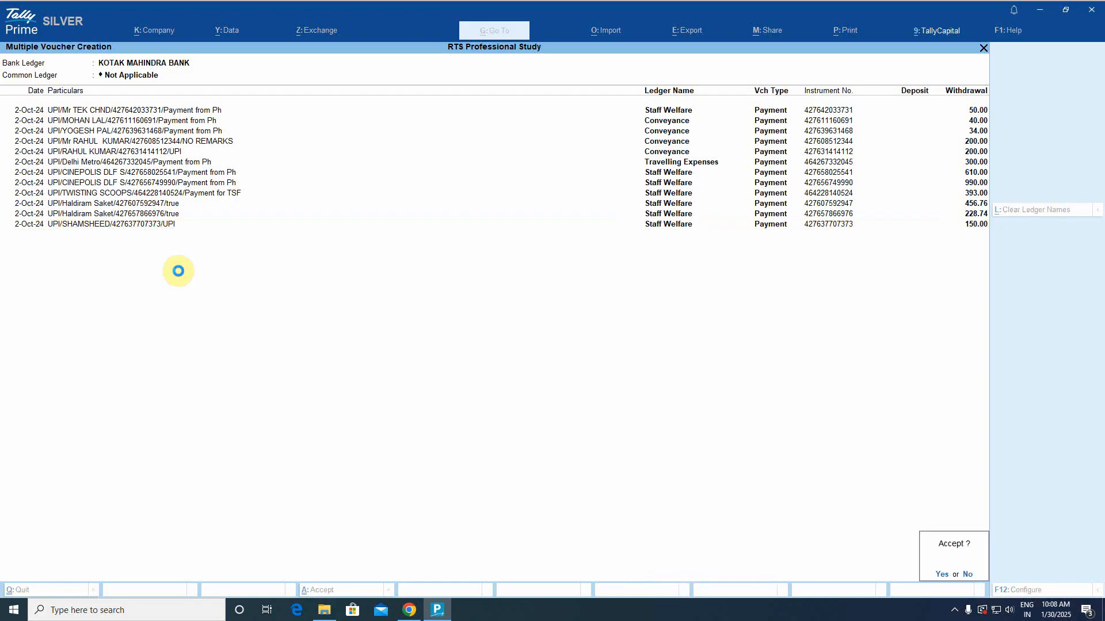
Accept the twelve 2-Oct vouchers, mark them regular and reconciled, and return to Gateway of Tally.
{"action": "key", "text": "Return"}
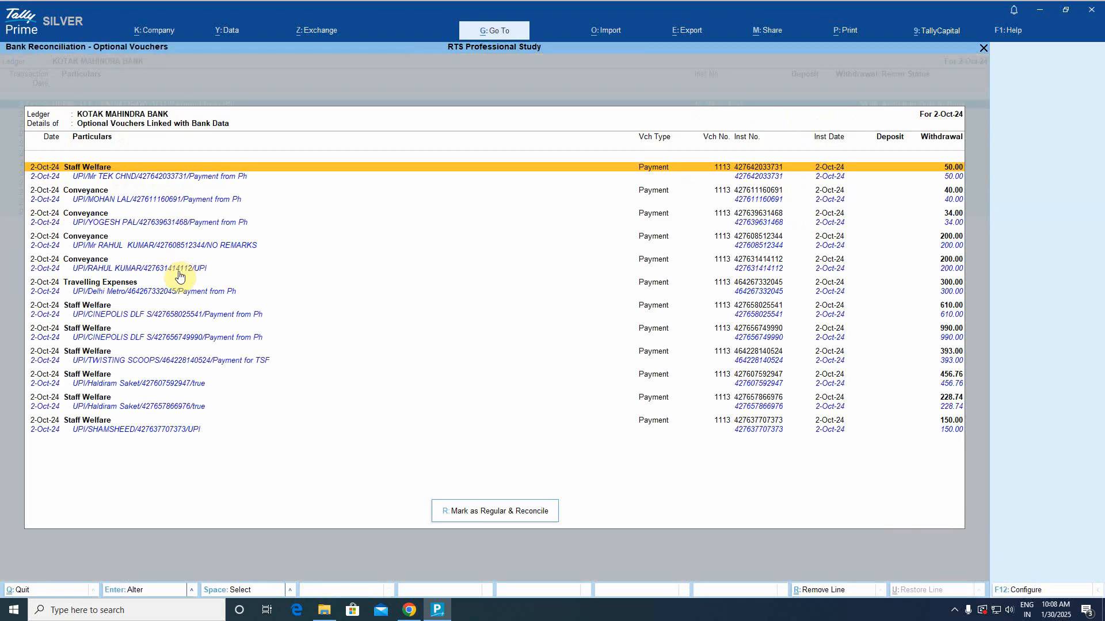
{"action": "key", "text": "r"}
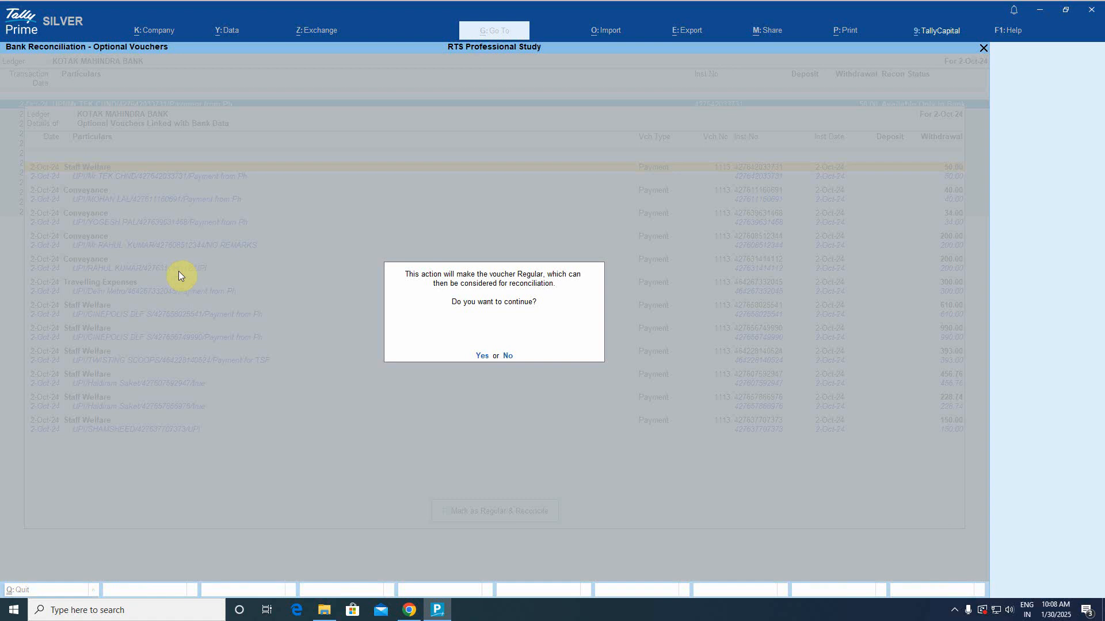
{"action": "key", "text": "Escape"}
{"action": "key", "text": "Escape"}
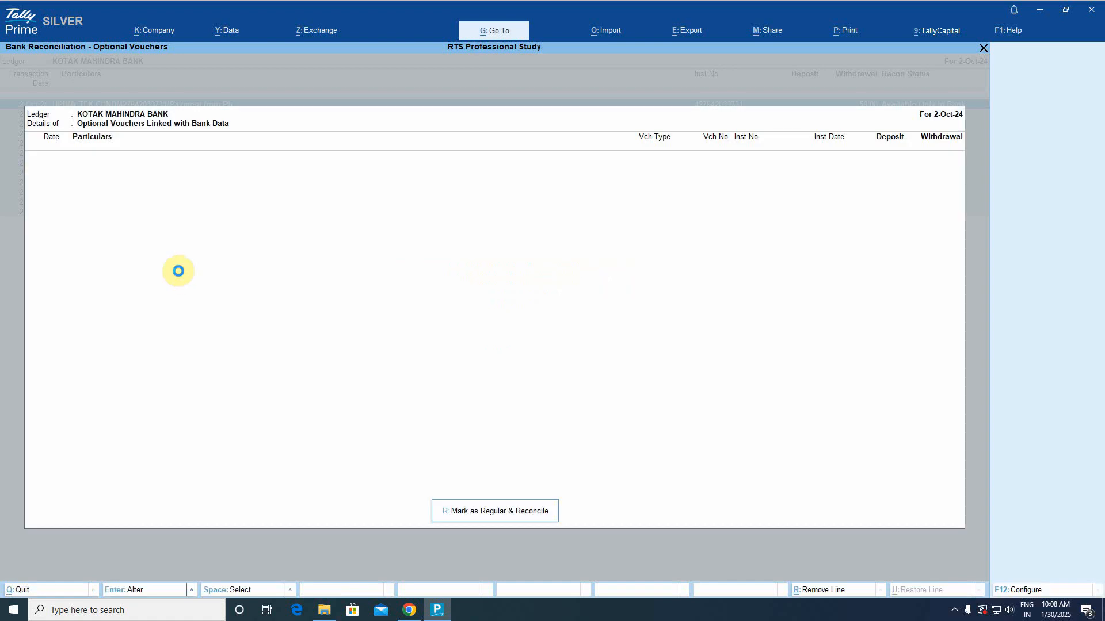
{"action": "key", "text": "Escape"}
{"action": "key", "text": "Escape"}
{"action": "key", "text": "Escape"}
{"action": "key", "text": "Escape"}
{"action": "key", "text": "Escape"}
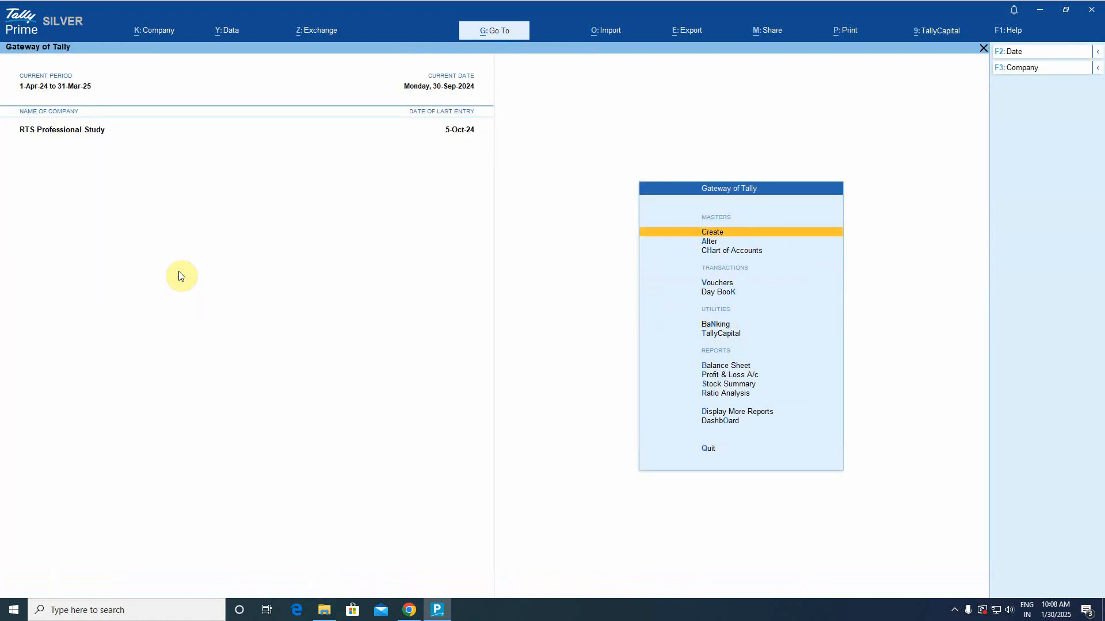
Open the KOTAK MAHINDRA BANK ledger and review its entries through the 5-Oct Staff Welfare voucher.
{"action": "type", "text": "dalBank"}
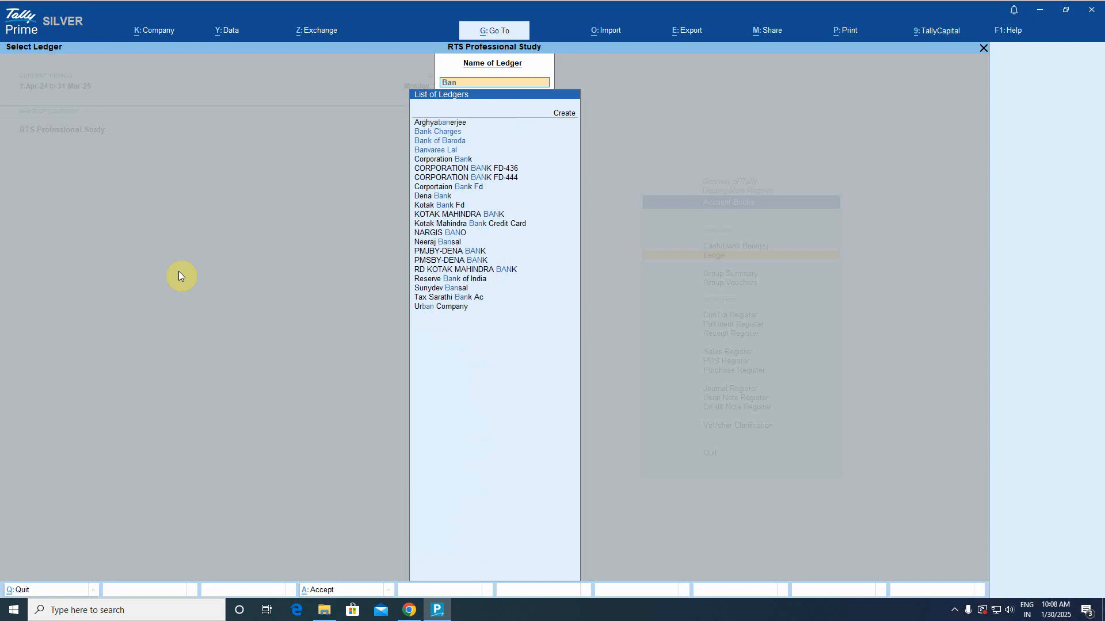
{"action": "key", "text": "BackSpace"}
{"action": "key", "text": "BackSpace"}
{"action": "key", "text": "BackSpace"}
{"action": "key", "text": "BackSpace"}
{"action": "type", "text": "Kotak"}
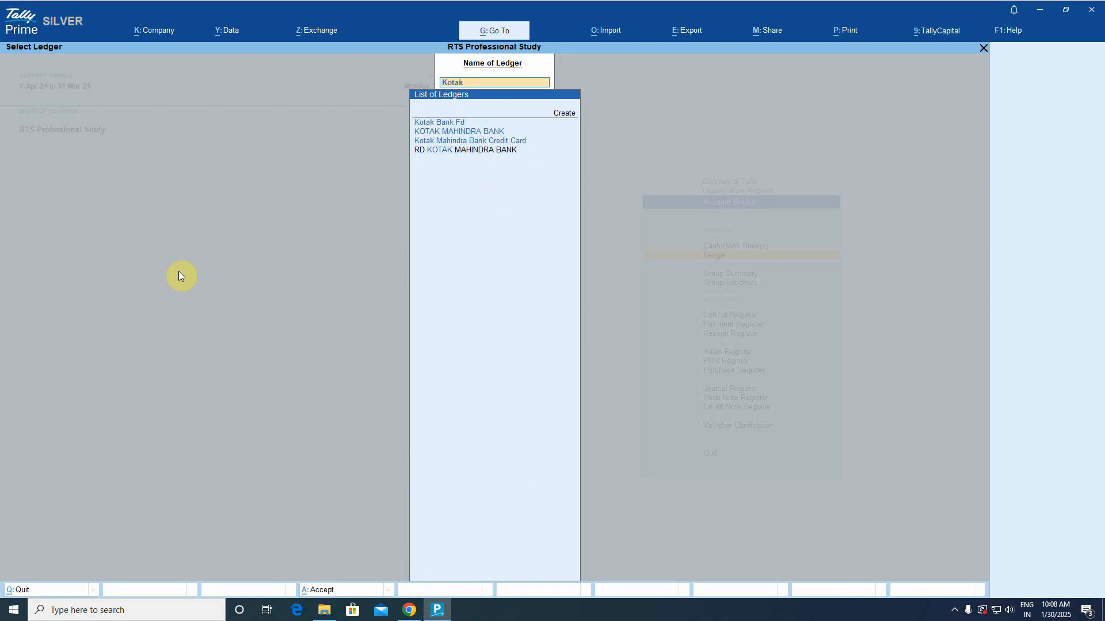
{"action": "key", "text": "Down"}
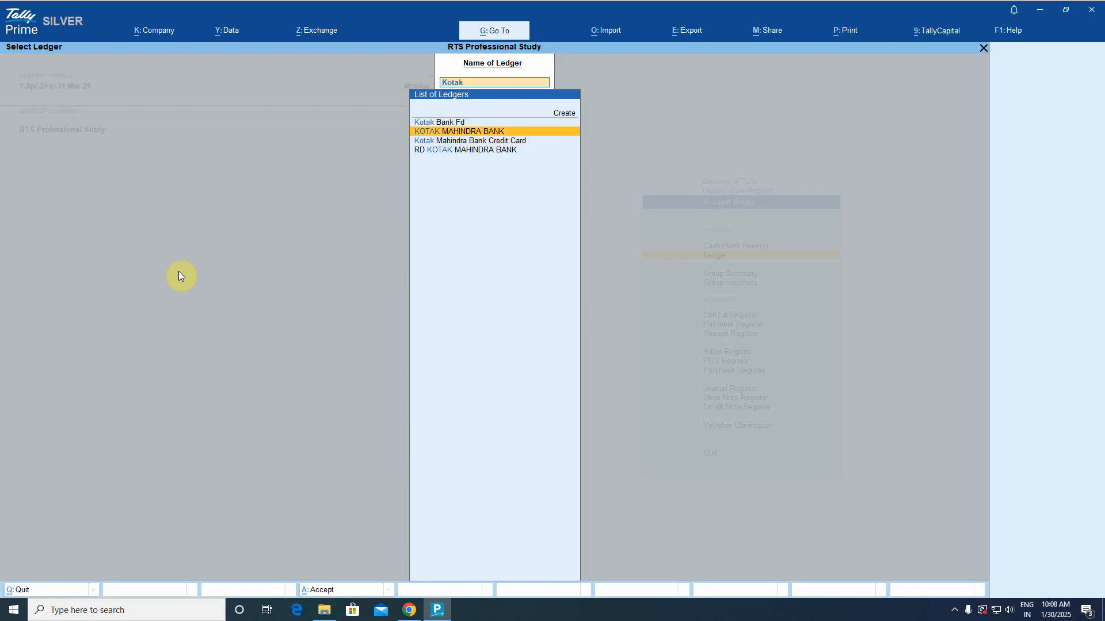
{"action": "key", "text": "Return"}
{"action": "key", "text": "Down"}
{"action": "key", "text": "Down"}
{"action": "key", "text": "Down"}
{"action": "key", "text": "Down"}
{"action": "key", "text": "Down"}
{"action": "key", "text": "Down"}
{"action": "key", "text": "Down"}
{"action": "key", "text": "Down"}
{"action": "key", "text": "Down"}
{"action": "key", "text": "Down"}
{"action": "key", "text": "Down"}
{"action": "key", "text": "Down"}
{"action": "key", "text": "Down"}
{"action": "key", "text": "Down"}
{"action": "key", "text": "Down"}
{"action": "key", "text": "Down"}
{"action": "key", "text": "Down"}
{"action": "key", "text": "Down"}
{"action": "key", "text": "Down"}
{"action": "key", "text": "Down"}
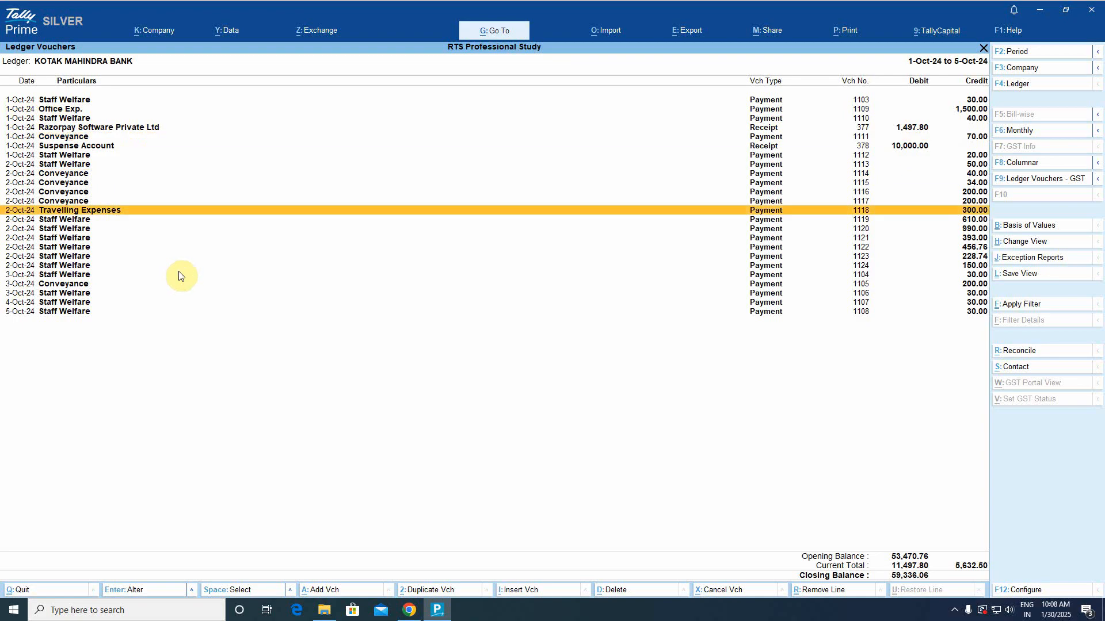
{"action": "key", "text": "Up"}
{"action": "key", "text": "Up"}
{"action": "key", "text": "Up"}
{"action": "key", "text": "Up"}
{"action": "key", "text": "Up"}
{"action": "key", "text": "Up"}
{"action": "key", "text": "Up"}
{"action": "key", "text": "Up"}
{"action": "key", "text": "Up"}
{"action": "key", "text": "Up"}
{"action": "key", "text": "Up"}
{"action": "key", "text": "Up"}
{"action": "key", "text": "Up"}
{"action": "key", "text": "Up"}
{"action": "key", "text": "Up"}
{"action": "key", "text": "Up"}
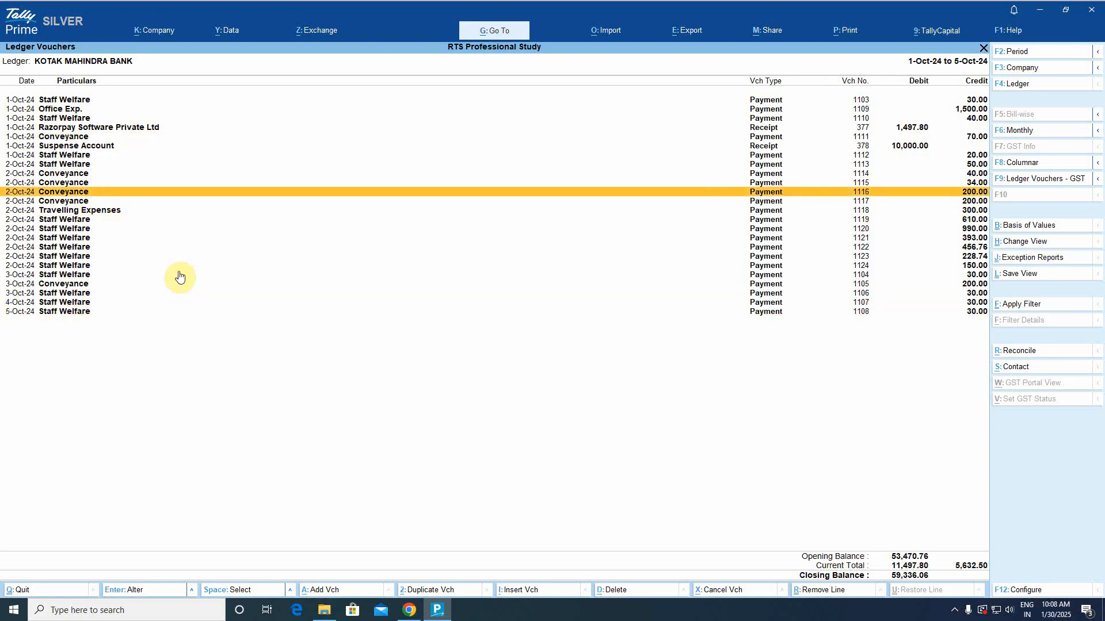
{"action": "key", "text": "Down"}
{"action": "key", "text": "Down"}
{"action": "key", "text": "Down"}
{"action": "key", "text": "Down"}
{"action": "key", "text": "Down"}
{"action": "key", "text": "Down"}
{"action": "key", "text": "Down"}
{"action": "key", "text": "Down"}
{"action": "key", "text": "Down"}
{"action": "key", "text": "Down"}
{"action": "key", "text": "Down"}
{"action": "key", "text": "Down"}
{"action": "key", "text": "Down"}
{"action": "key", "text": "Down"}
{"action": "key", "text": "Down"}
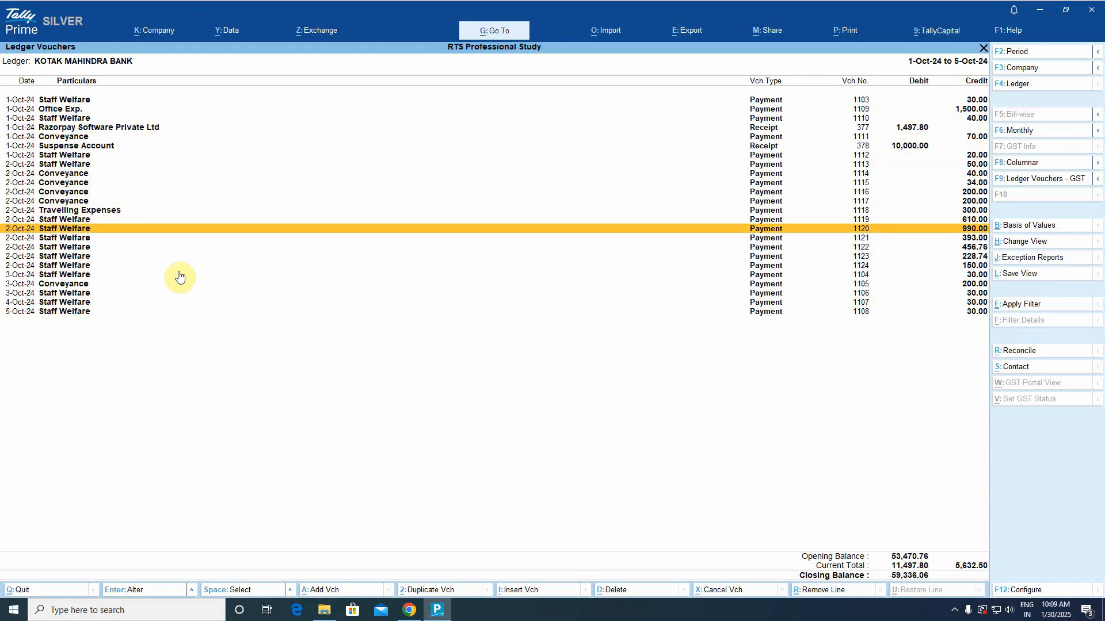
{"action": "key", "text": "Down"}
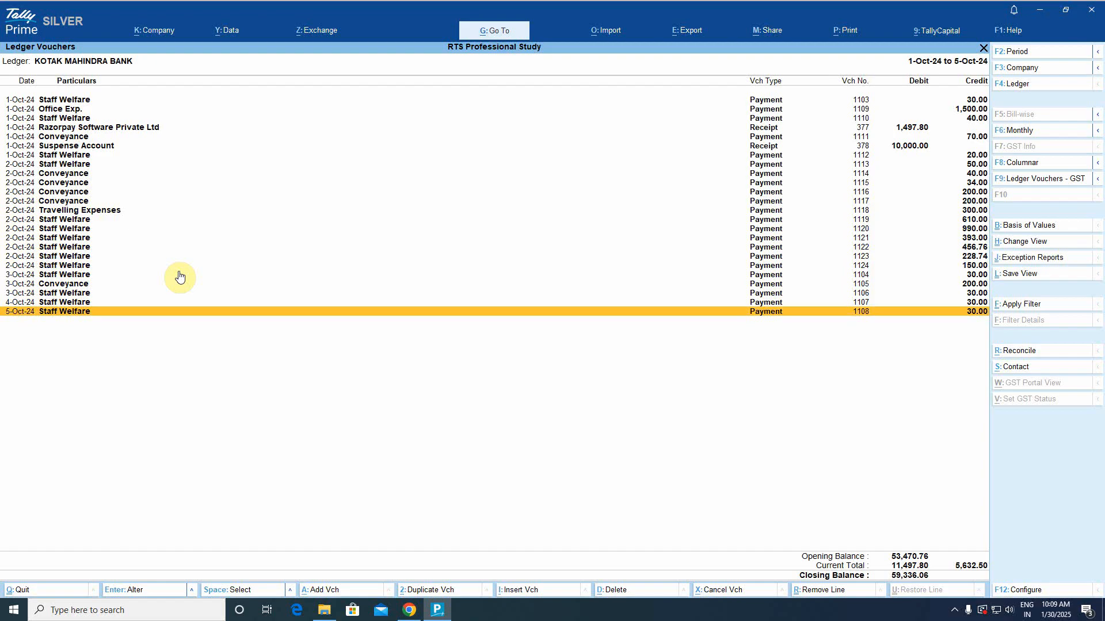
Return to the Gateway of Tally and open the Banking menu.
{"action": "key", "text": "Escape"}
{"action": "key", "text": "Escape"}
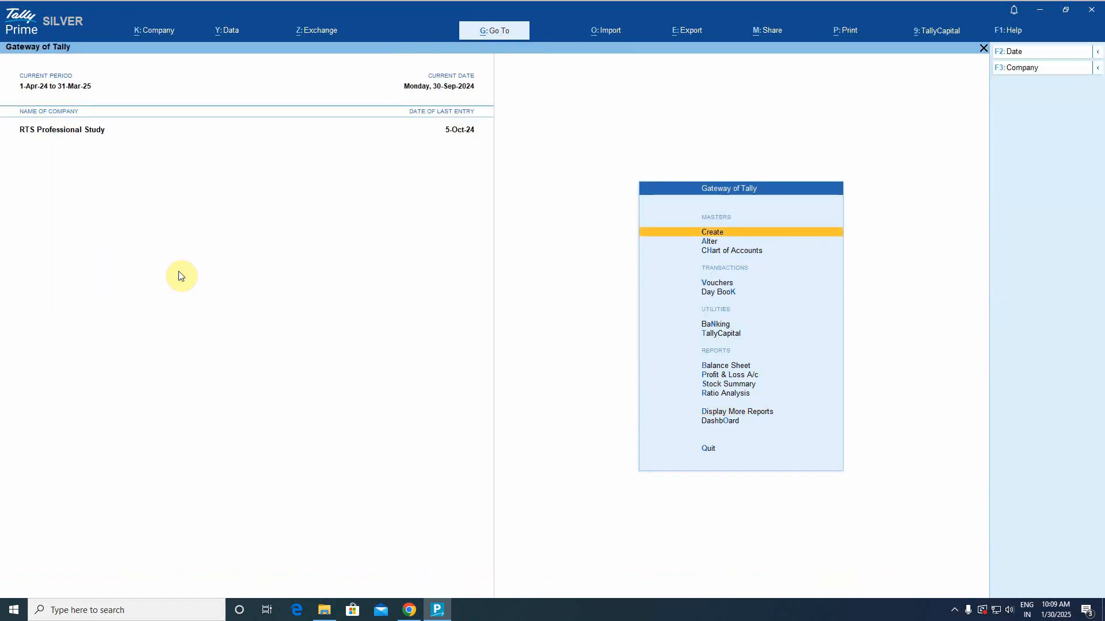
{"action": "key", "text": "b"}
{"action": "key", "text": "Escape"}
{"action": "key", "text": "Up"}
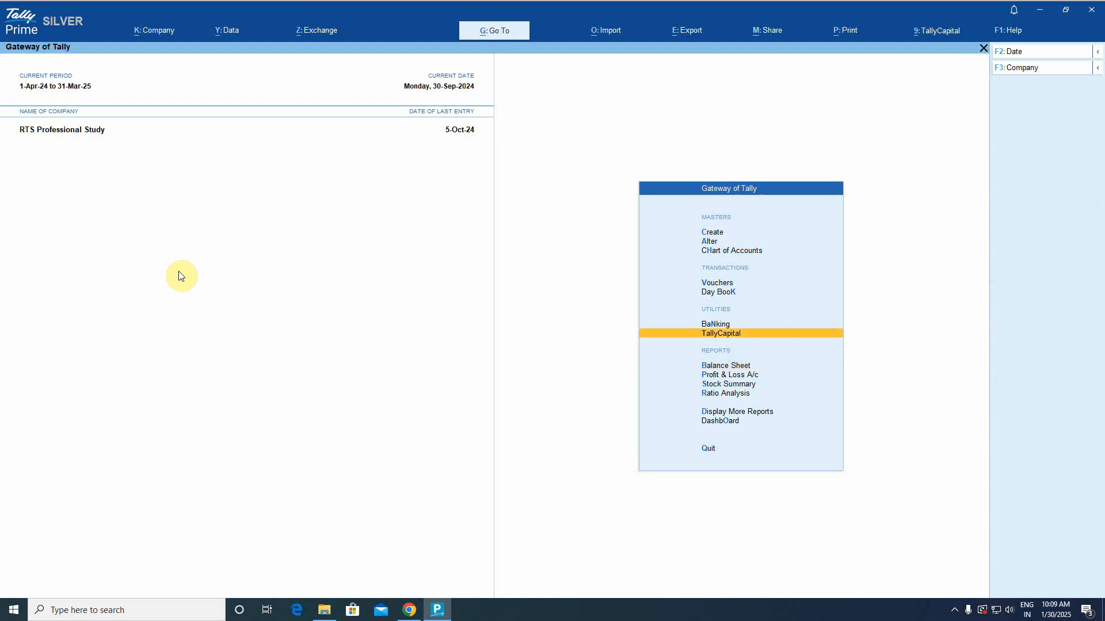
{"action": "key", "text": "Up"}
{"action": "key", "text": "Up"}
{"action": "key", "text": "Up"}
{"action": "key", "text": "Down"}
{"action": "key", "text": "Down"}
{"action": "key", "text": "Return"}
Enter Imported Bank Data's ledger choice, back out, and briefly view the Balance Sheet.
{"action": "key", "text": "Down"}
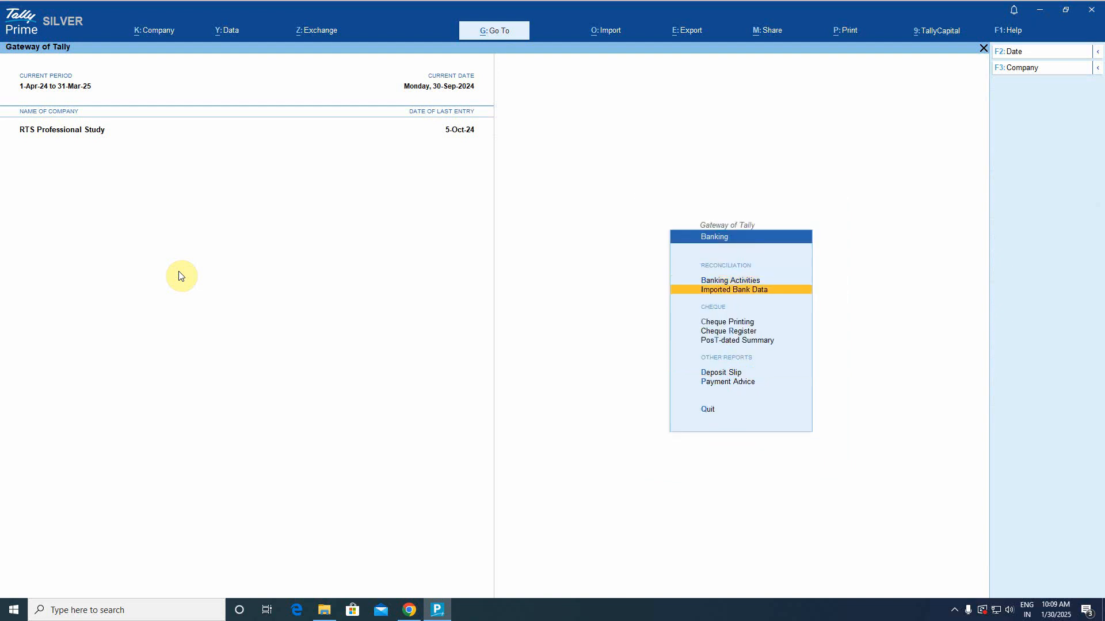
{"action": "key", "text": "Return"}
{"action": "key", "text": "Down"}
{"action": "key", "text": "Down"}
{"action": "key", "text": "Down"}
{"action": "key", "text": "Down"}
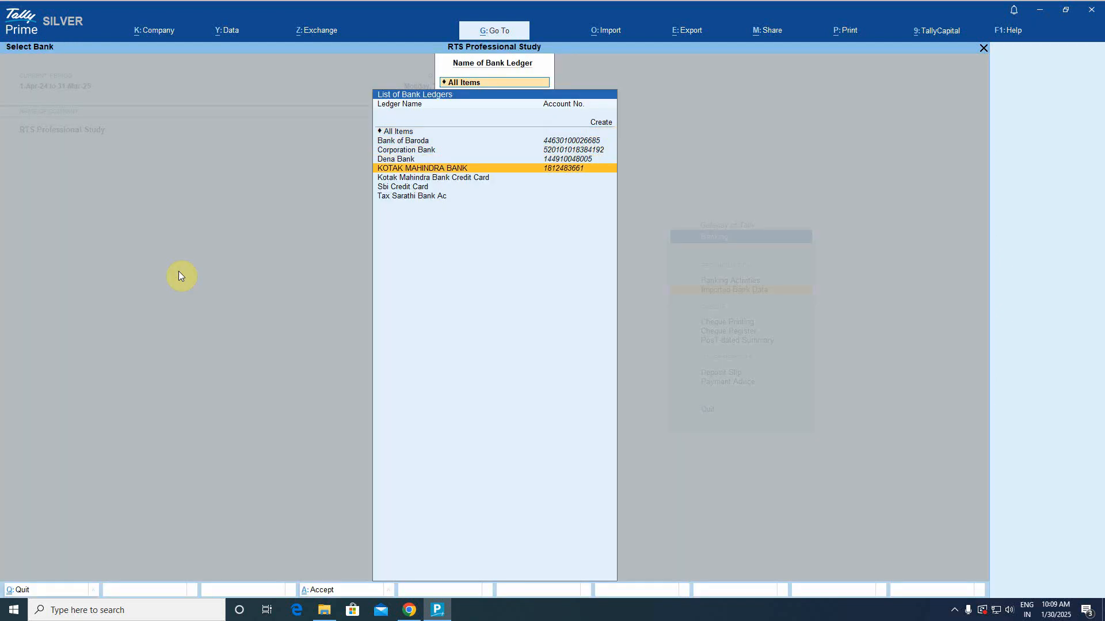
{"action": "key", "text": "Up"}
{"action": "key", "text": "Up"}
{"action": "key", "text": "Up"}
{"action": "key", "text": "Escape"}
{"action": "key", "text": "Escape"}
{"action": "key", "text": "Escape"}
{"action": "key", "text": "Escape"}
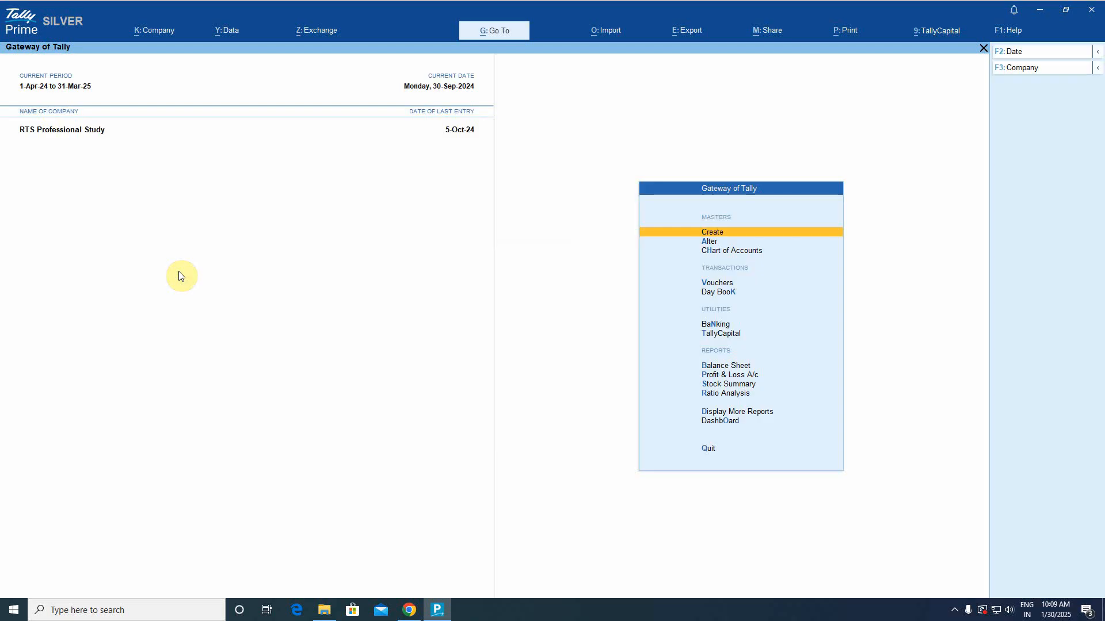
{"action": "key", "text": "b"}
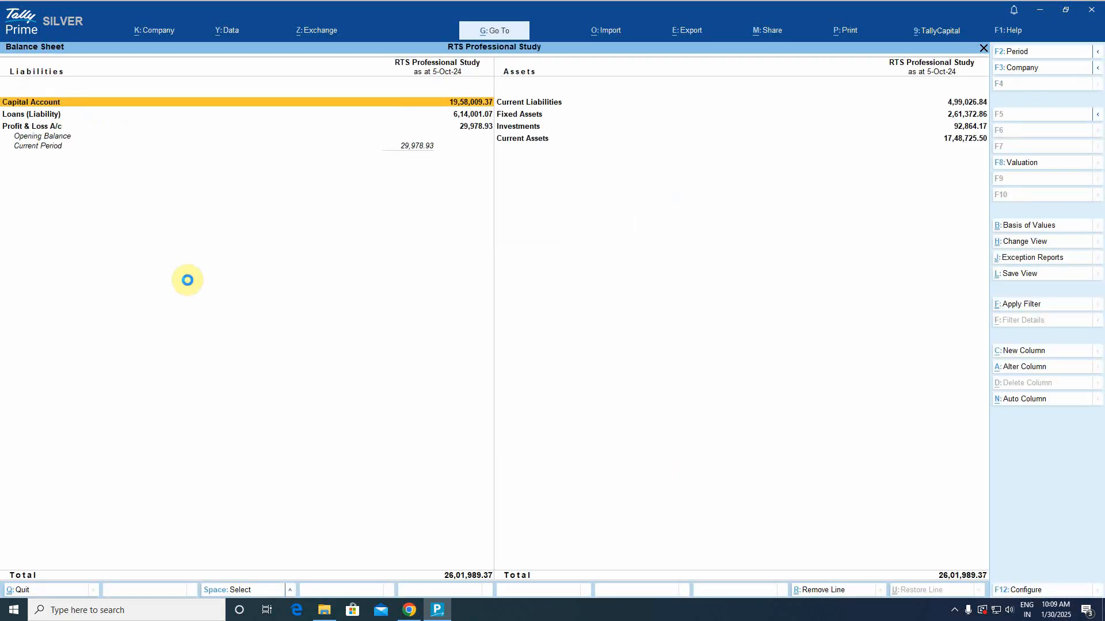
{"action": "key", "text": "Escape"}
Open Banking > Imported Bank Data for KOTAK MAHINDRA BANK.
{"action": "key", "text": "Up"}
{"action": "key", "text": "Up"}
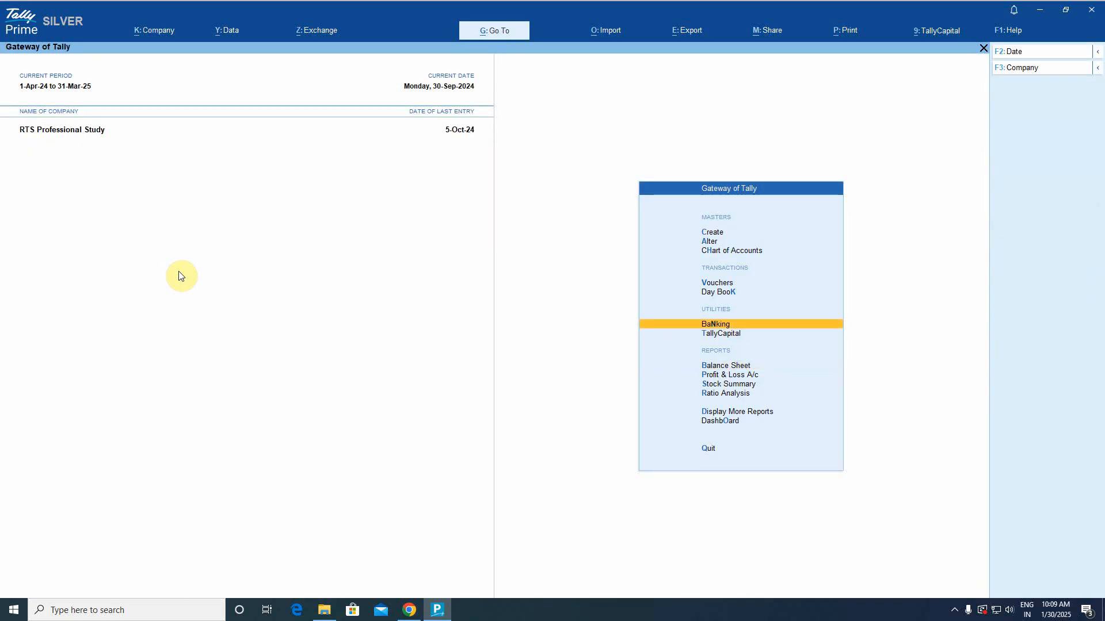
{"action": "key", "text": "Return"}
{"action": "key", "text": "Down"}
{"action": "key", "text": "Down"}
{"action": "key", "text": "Up"}
{"action": "key", "text": "Return"}
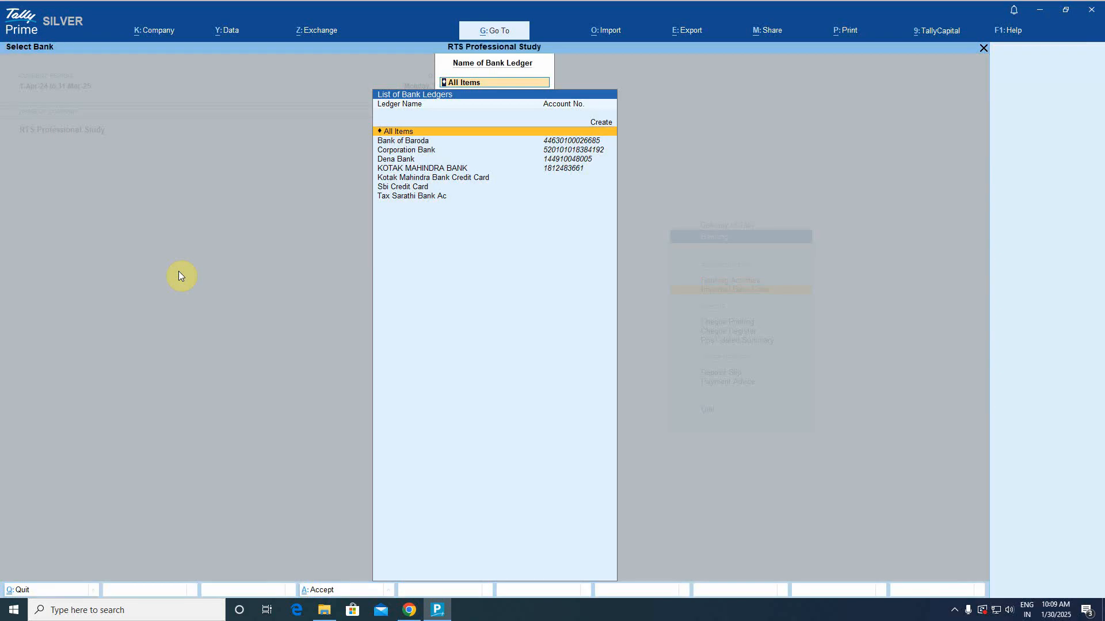
{"action": "key", "text": "Down"}
{"action": "key", "text": "Down"}
{"action": "key", "text": "Down"}
{"action": "key", "text": "Down"}
{"action": "key", "text": "Return"}
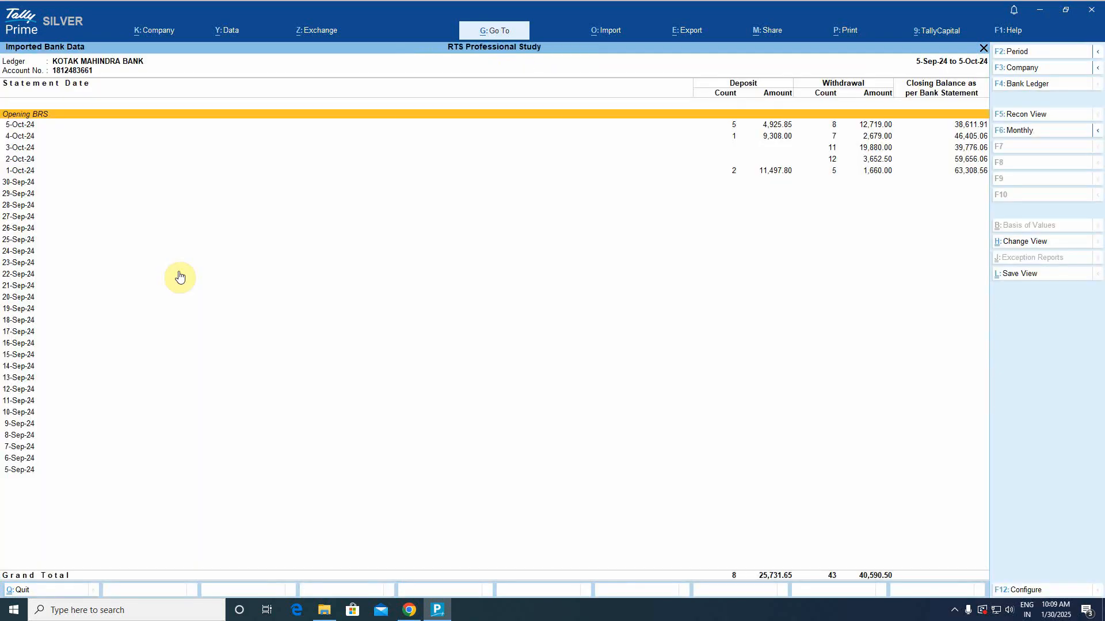
{"action": "key", "text": "Down"}
{"action": "key", "text": "Down"}
{"action": "key", "text": "Down"}
{"action": "key", "text": "Down"}
{"action": "key", "text": "Down"}
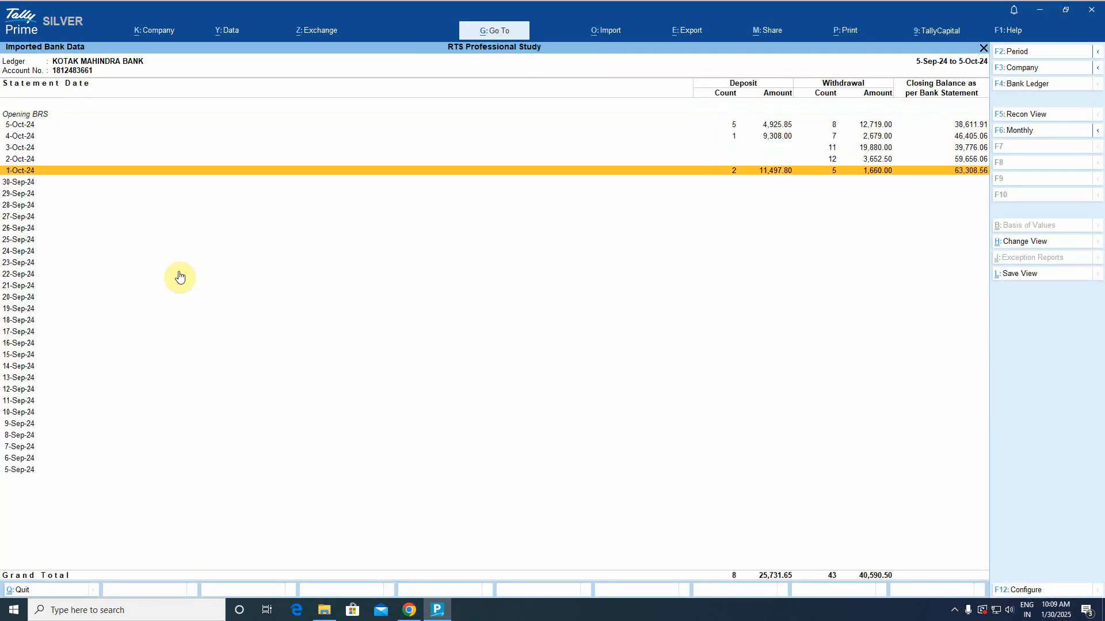
Open the 3-Oct-24 imported transactions, reopening them once from the daily summary.
{"action": "key", "text": "Up"}
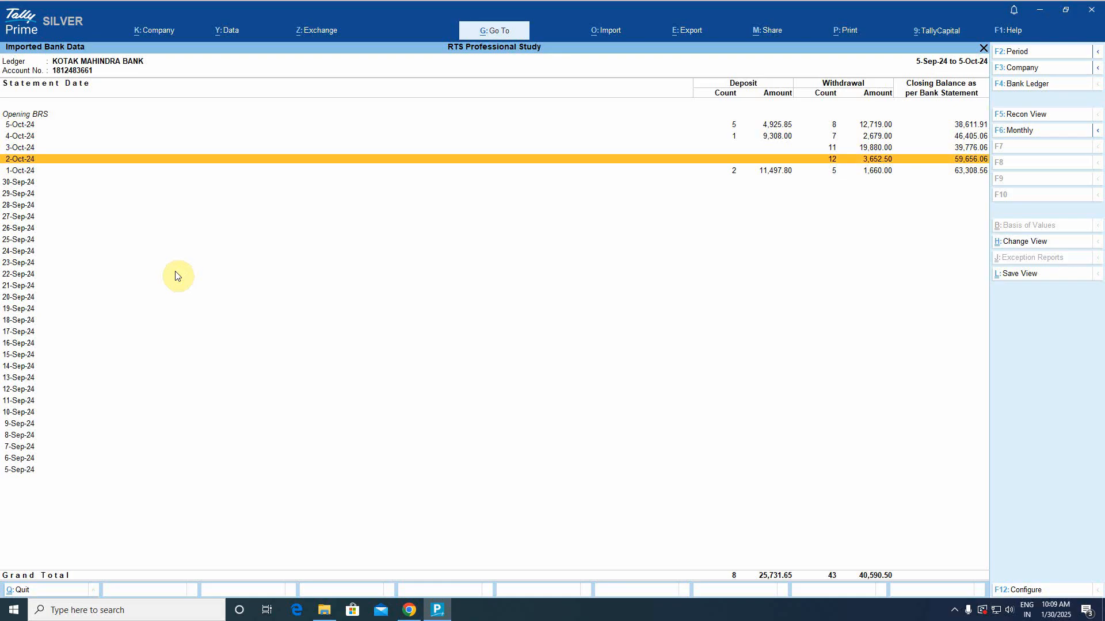
{"action": "key", "text": "Up"}
{"action": "key", "text": "Return"}
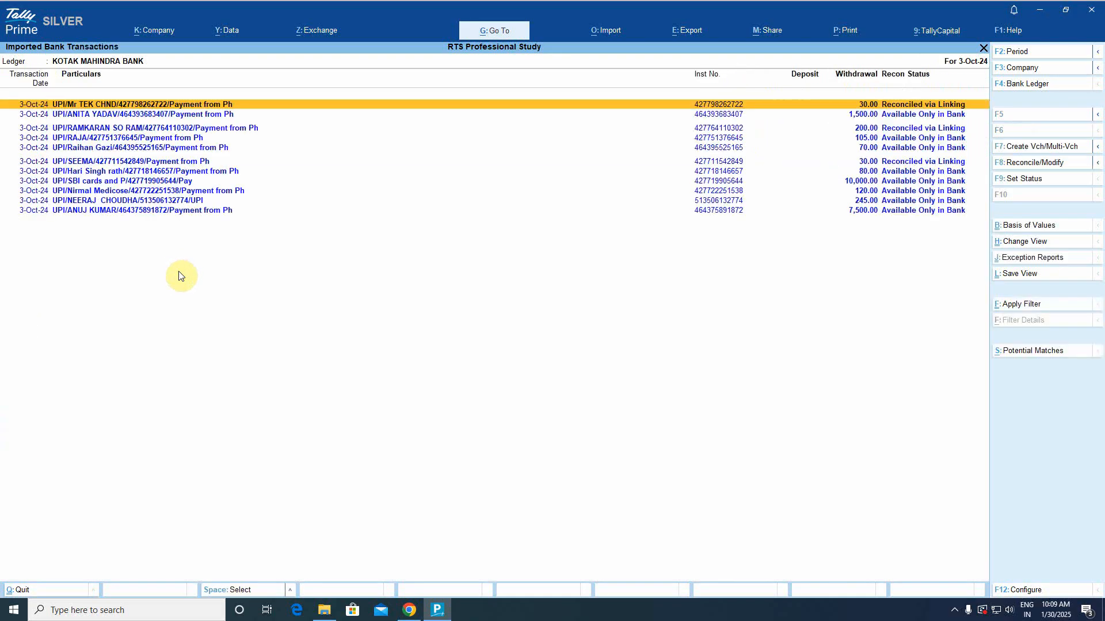
{"action": "key", "text": "Escape"}
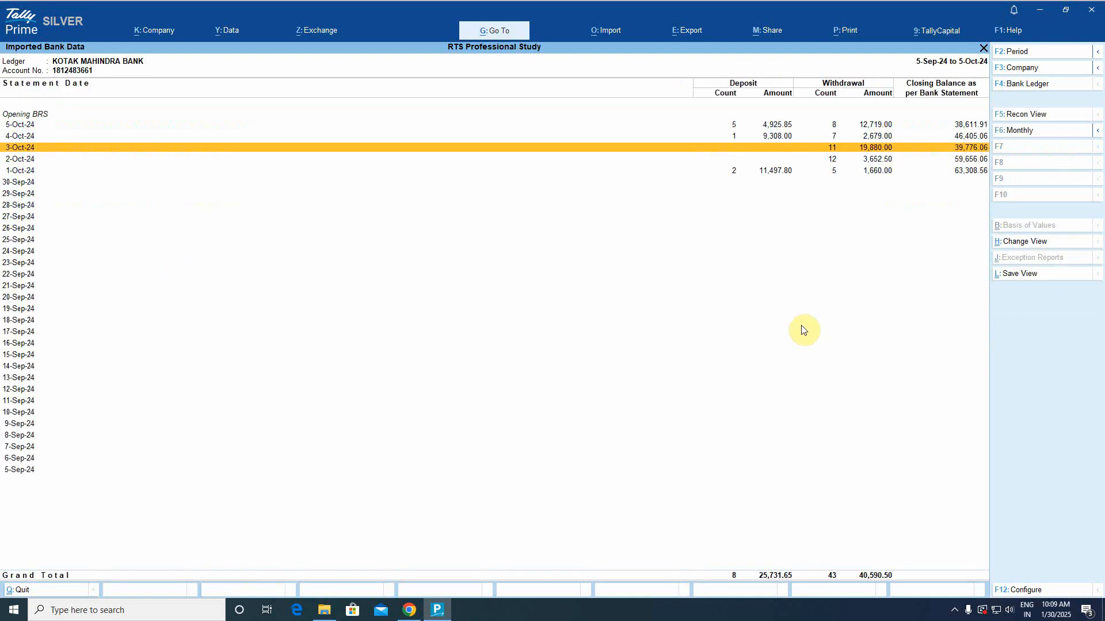
{"action": "key", "text": "Return"}
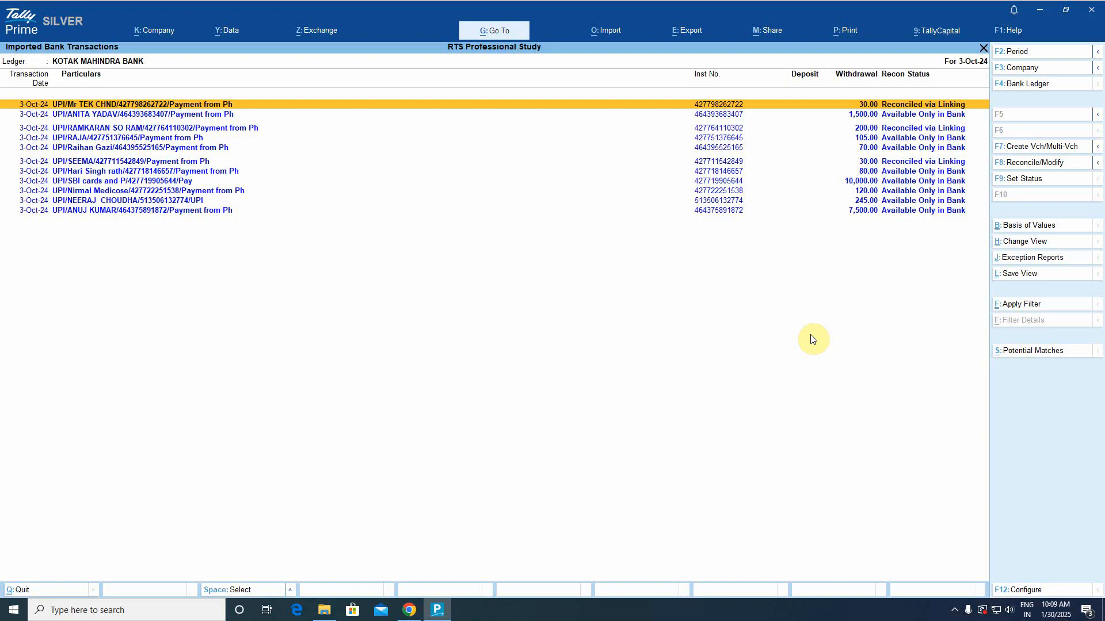
Select the eight 3-Oct rows still Available Only in Bank, excluding the three reconciled ones.
{"action": "key", "text": "Down"}
{"action": "key", "text": "Up"}
{"action": "key", "text": "Down"}
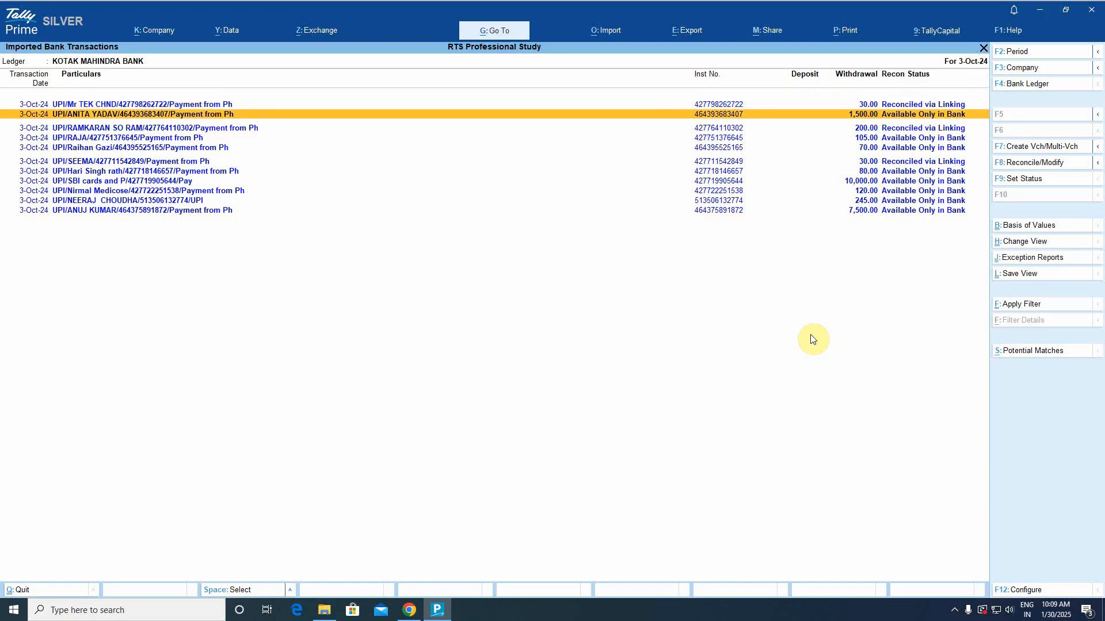
{"action": "key", "text": "shift+End"}
{"action": "key", "text": "Down"}
{"action": "key", "text": "Down"}
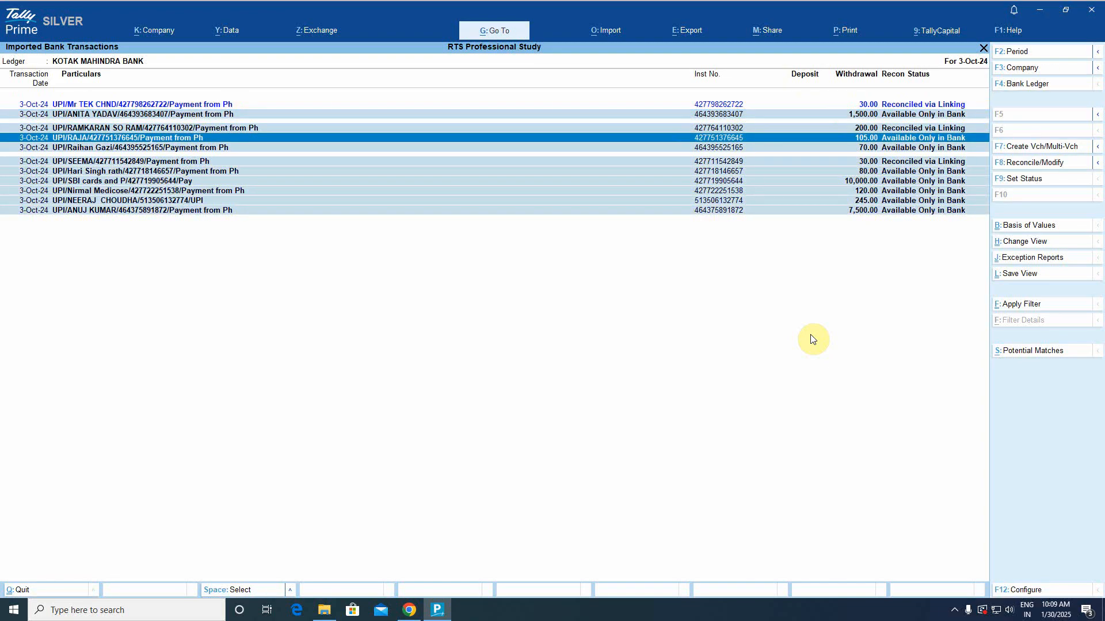
{"action": "key", "text": "Up"}
{"action": "key", "text": "space"}
{"action": "key", "text": "Down"}
{"action": "key", "text": "Down"}
{"action": "key", "text": "space"}
{"action": "key", "text": "Down"}
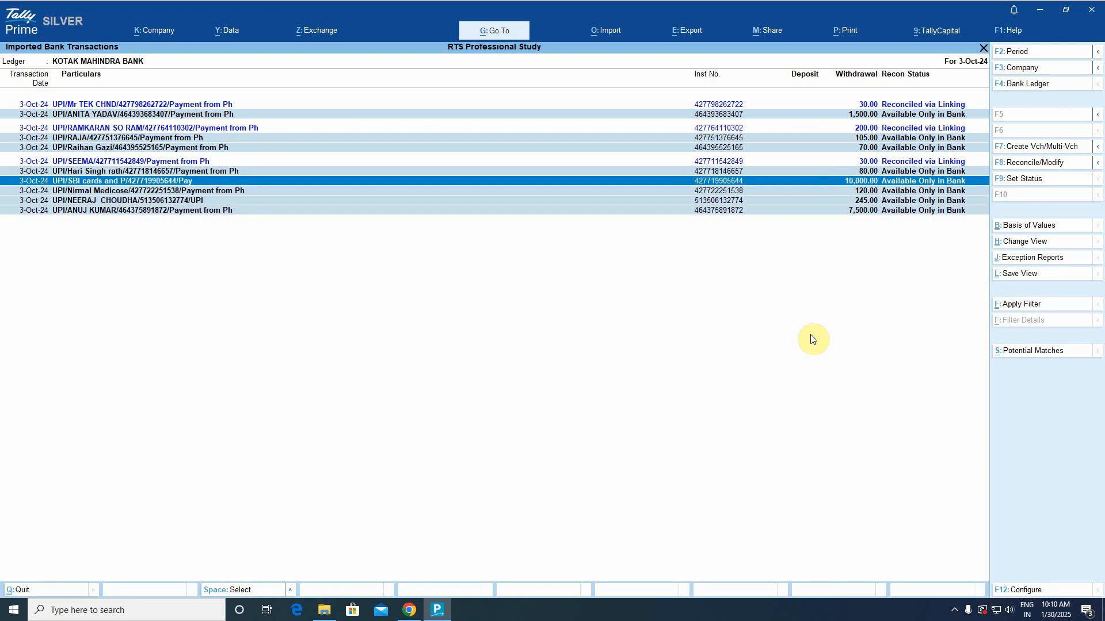
Start multi-voucher creation; assign the first row's matching ledger, then Staff Welfare to rows two and three.
{"action": "left_click", "coordinate": [1042, 147]}
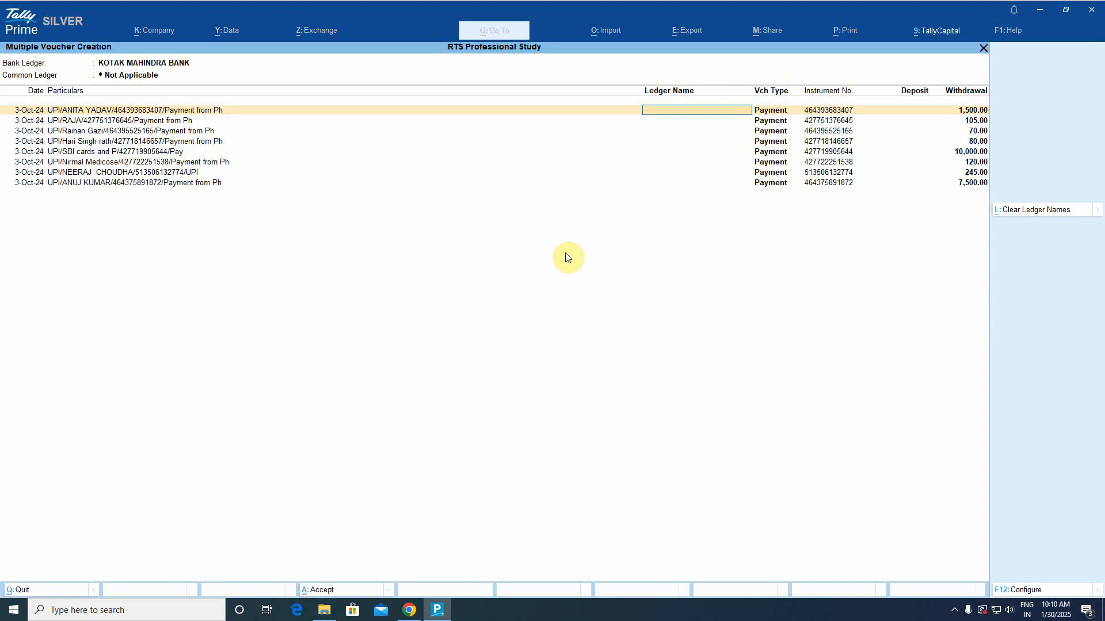
{"action": "type", "text": "ani"}
{"action": "key", "text": "Return"}
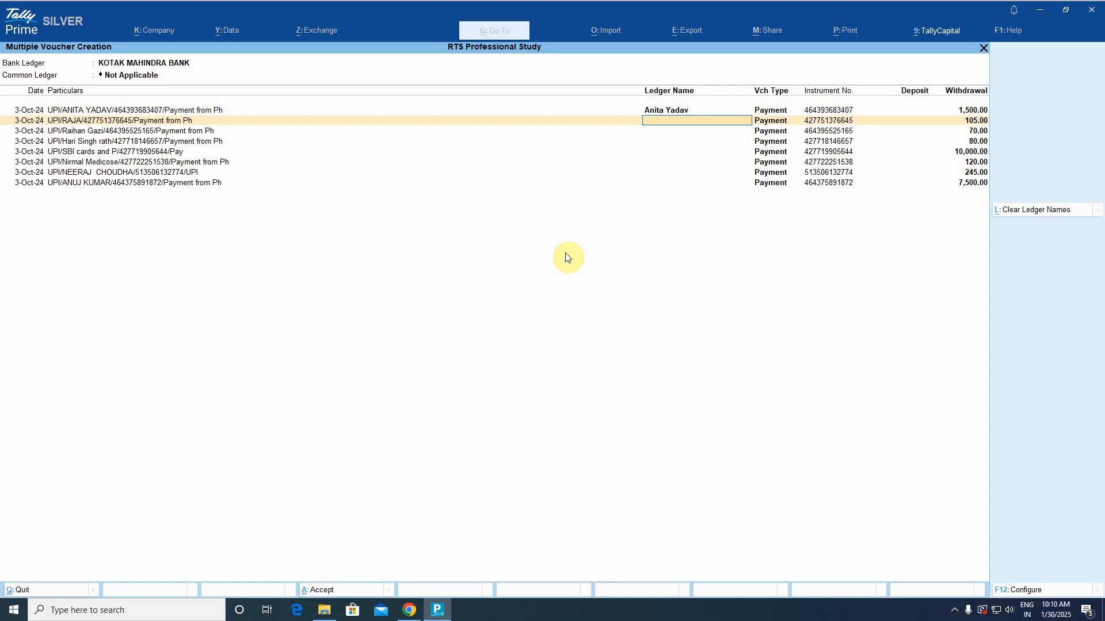
{"action": "type", "text": "staf"}
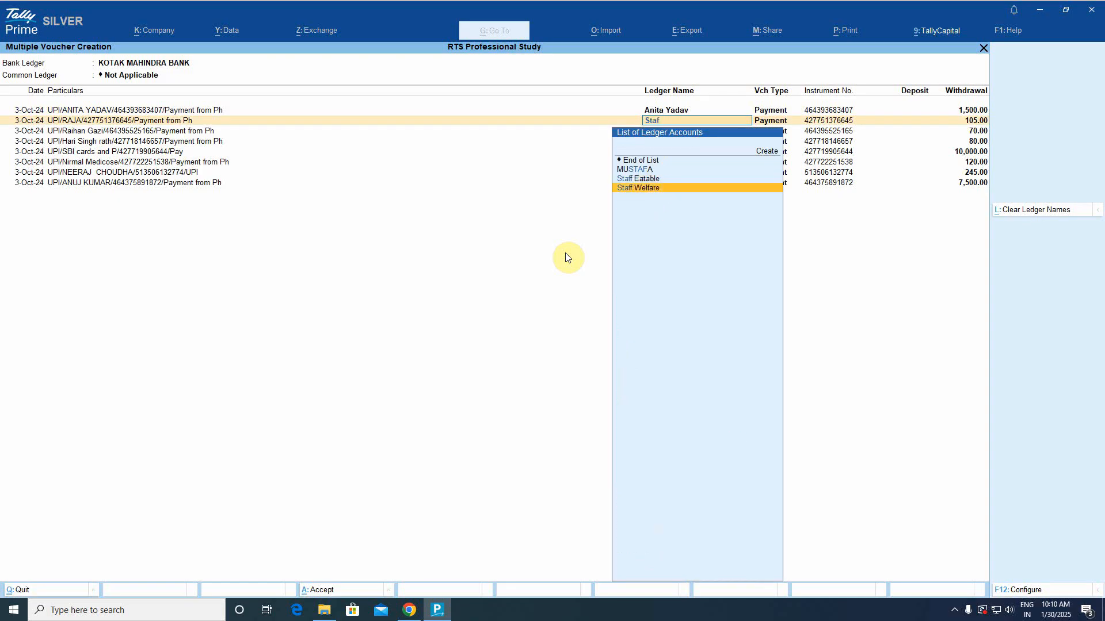
{"action": "key", "text": "Return"}
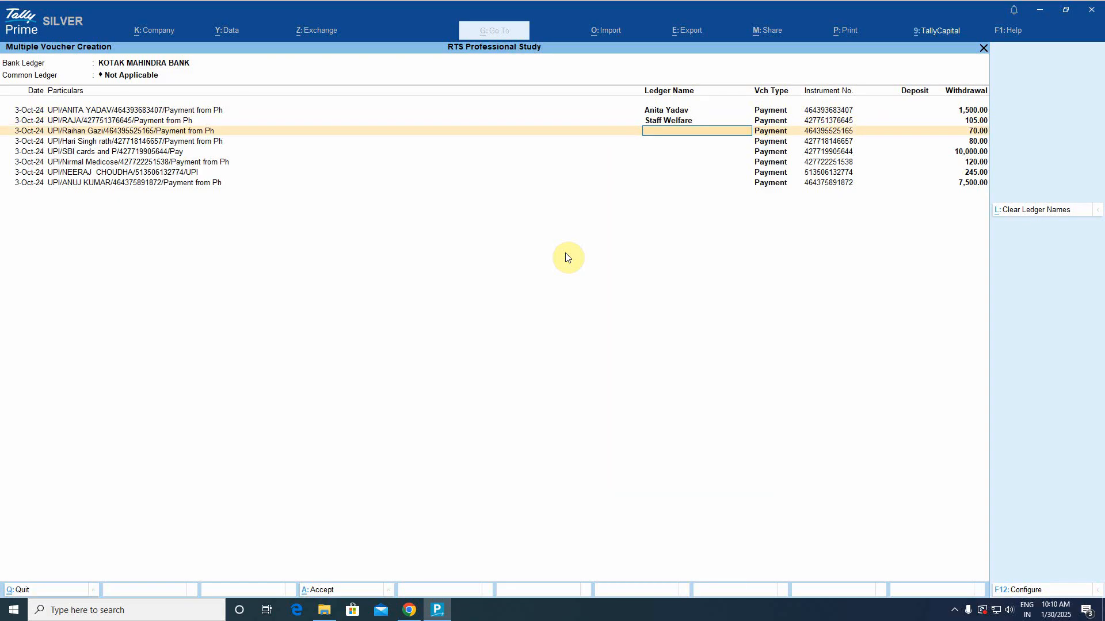
{"action": "type", "text": "Ta"}
{"action": "key", "text": "BackSpace"}
{"action": "key", "text": "BackSpace"}
{"action": "key", "text": "BackSpace"}
{"action": "type", "text": "s"}
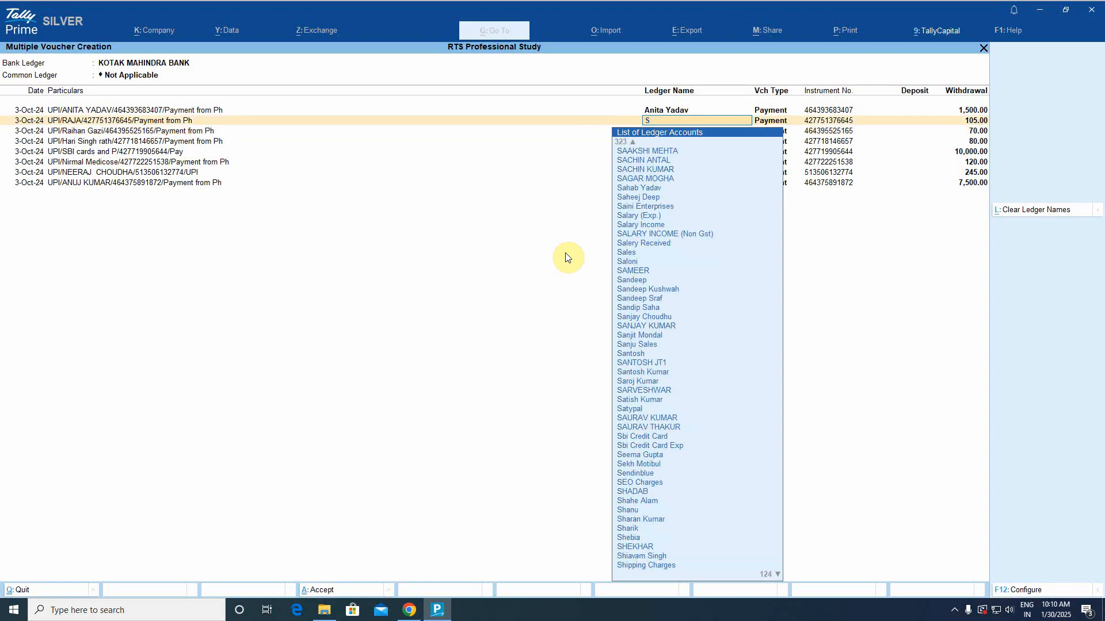
{"action": "type", "text": "taf"}
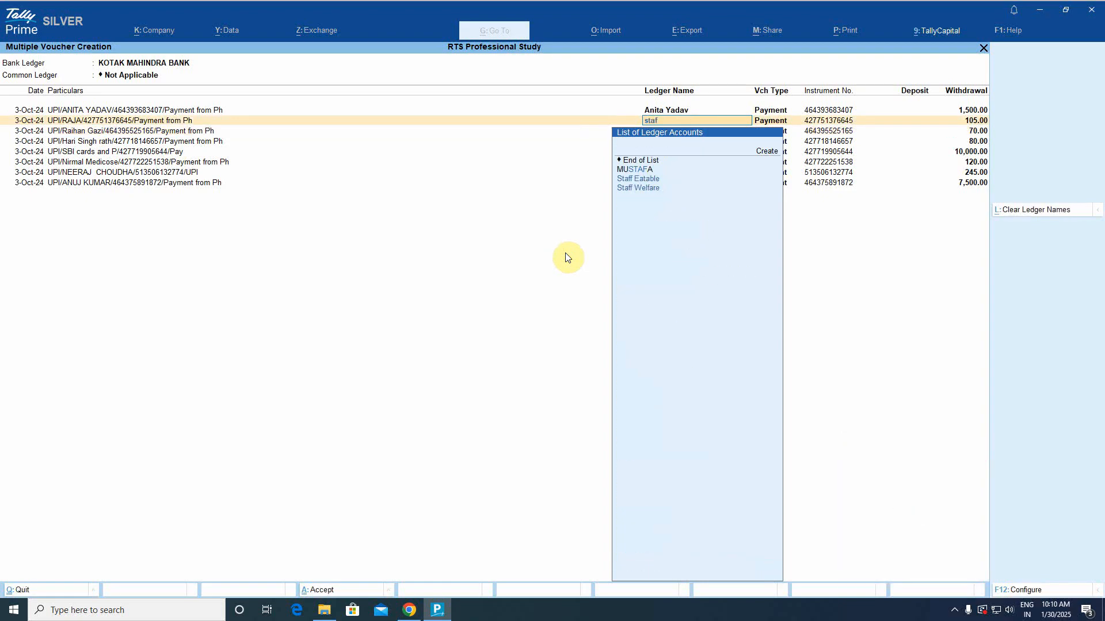
{"action": "key", "text": "Down"}
{"action": "key", "text": "Down"}
{"action": "key", "text": "Return"}
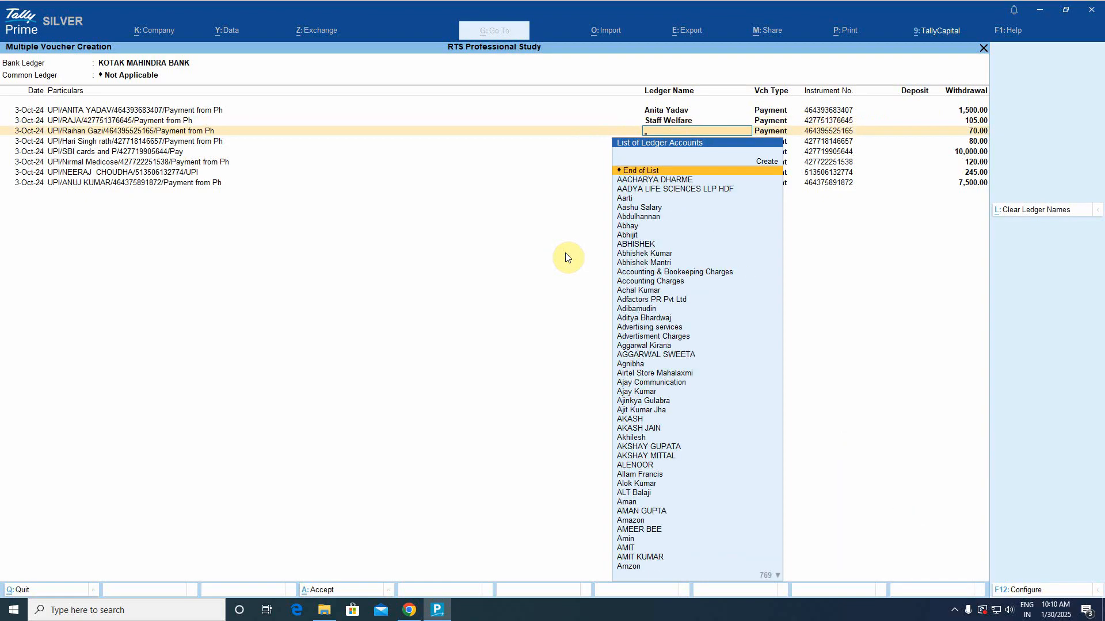
{"action": "type", "text": "staf"}
{"action": "key", "text": "Down"}
{"action": "key", "text": "Down"}
{"action": "key", "text": "Return"}
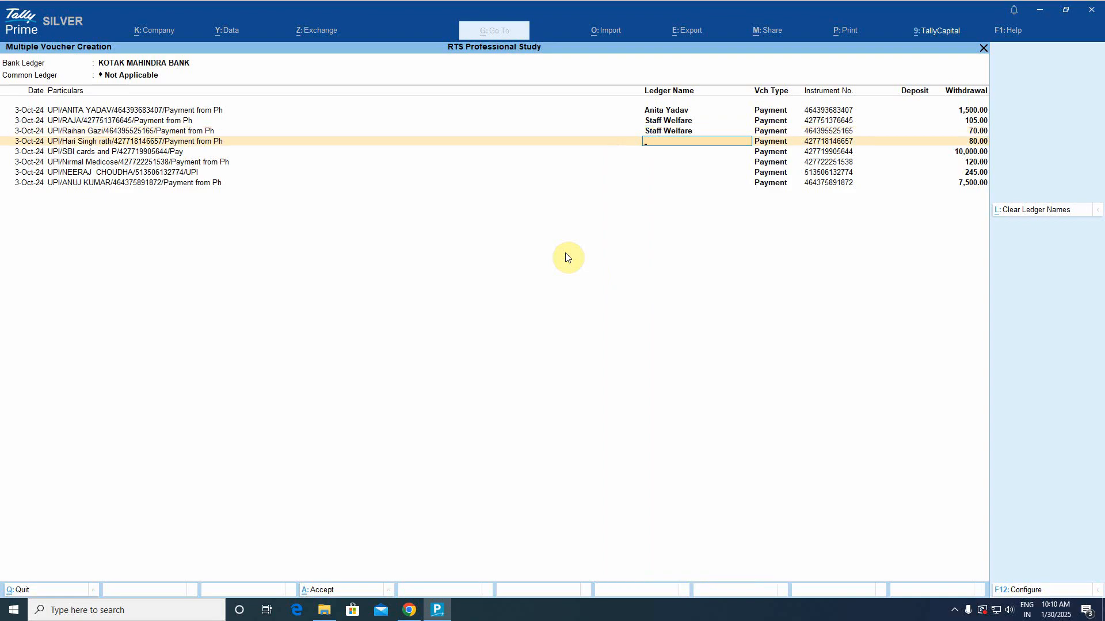
Assign Conveyance (80.00), Sbi Credit Card Exp, Medical Expenses (120.00), Conveyance (245.00) and the 7,500.00 payee's ledger.
{"action": "type", "text": "conv"}
{"action": "key", "text": "Return"}
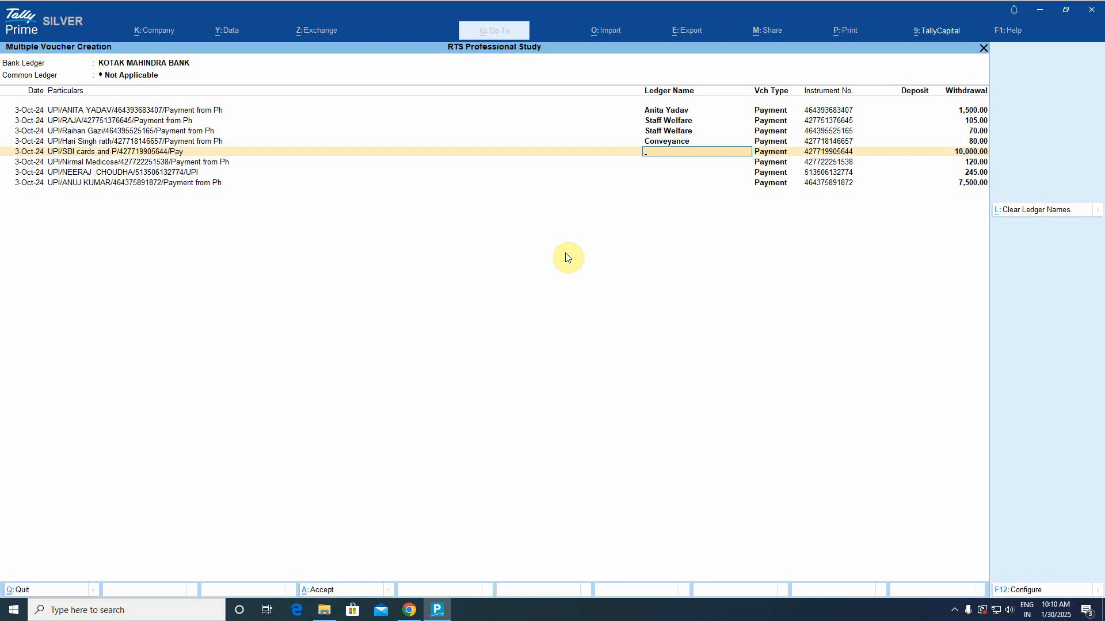
{"action": "type", "text": "si"}
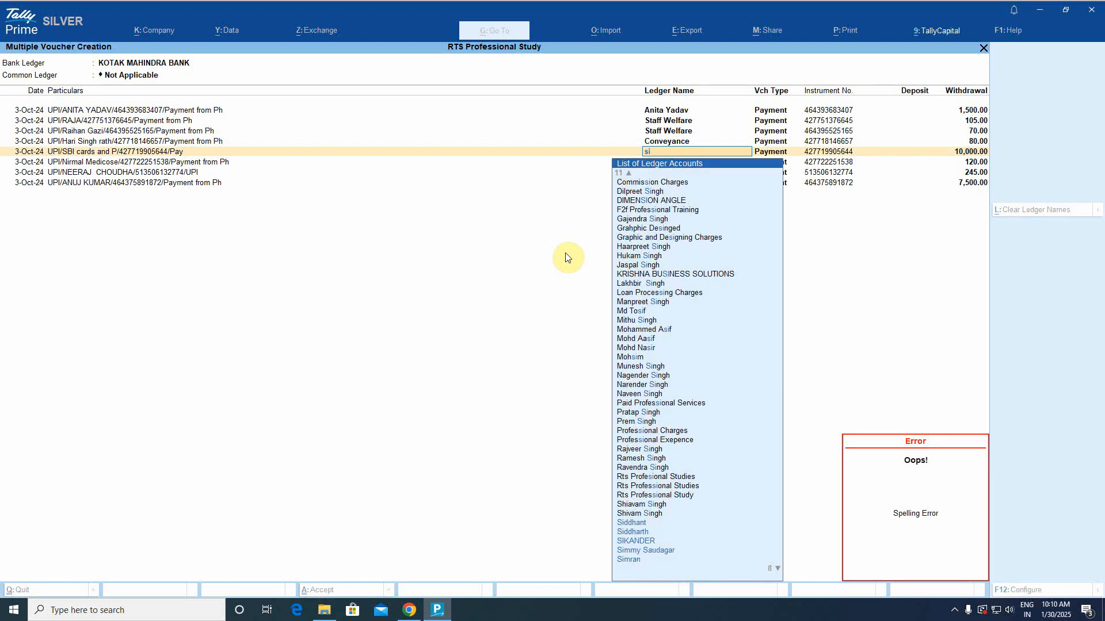
{"action": "key", "text": "BackSpace"}
{"action": "type", "text": "bi"}
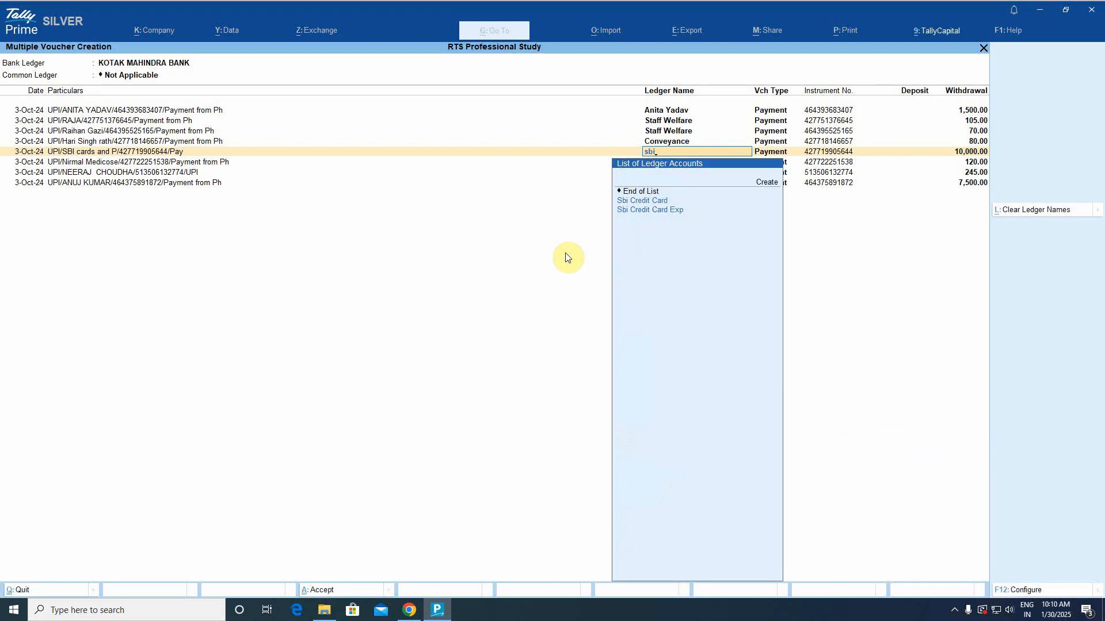
{"action": "key", "text": "Down"}
{"action": "key", "text": "Return"}
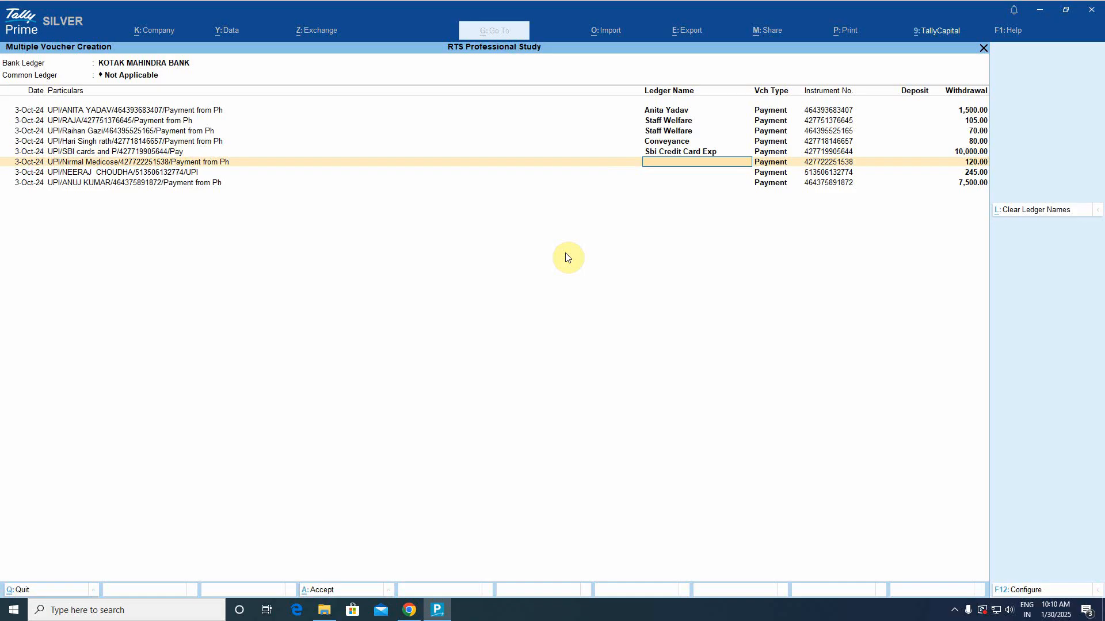
{"action": "type", "text": "Med"}
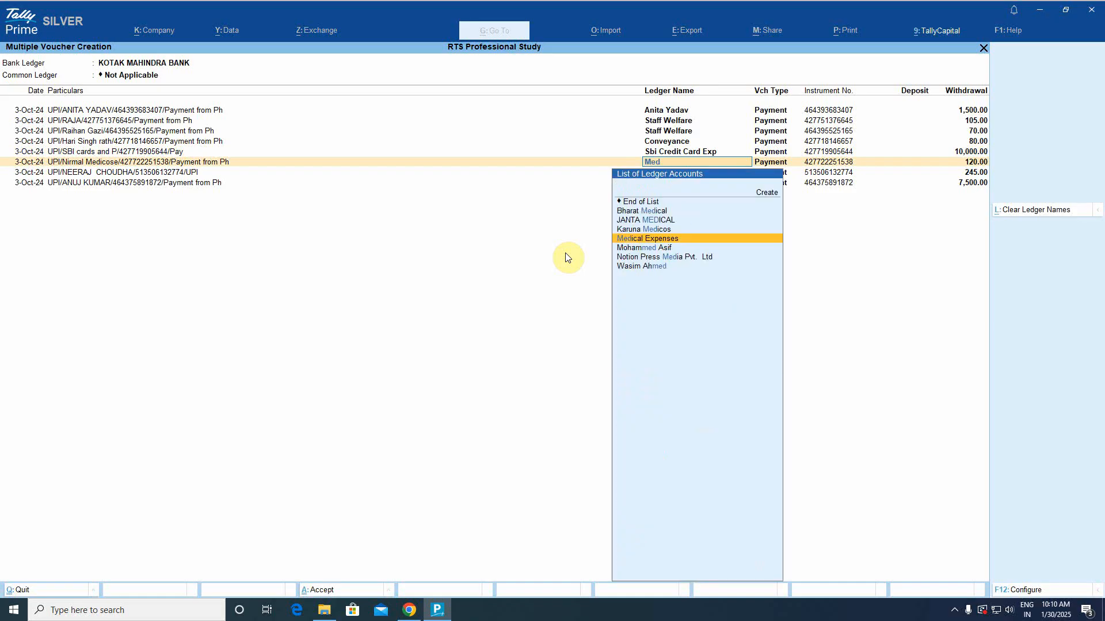
{"action": "key", "text": "Return"}
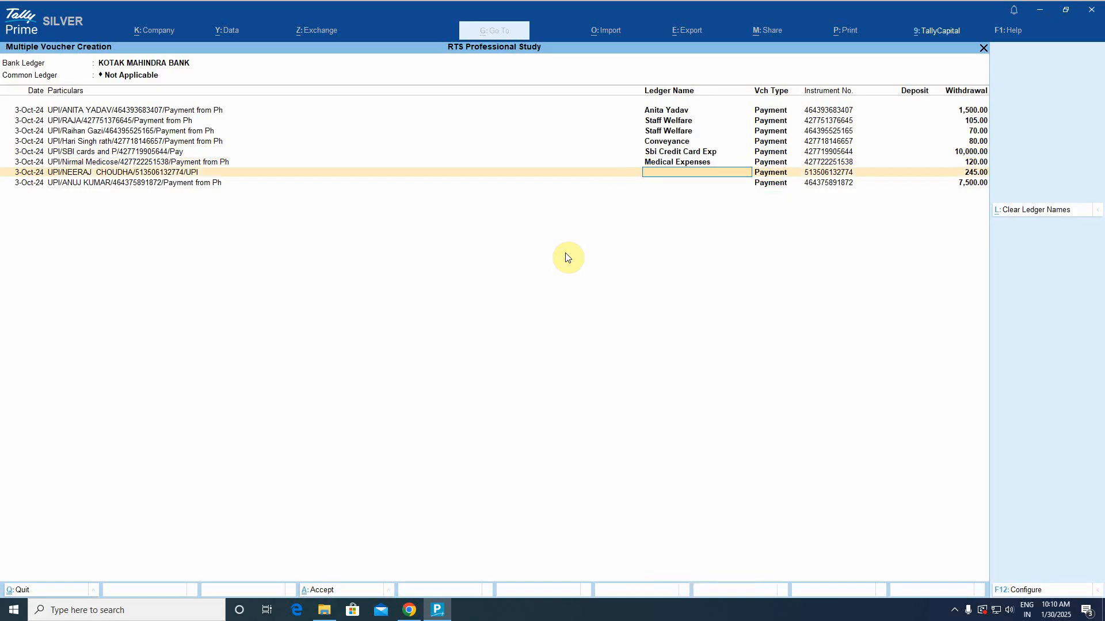
{"action": "type", "text": "Conve"}
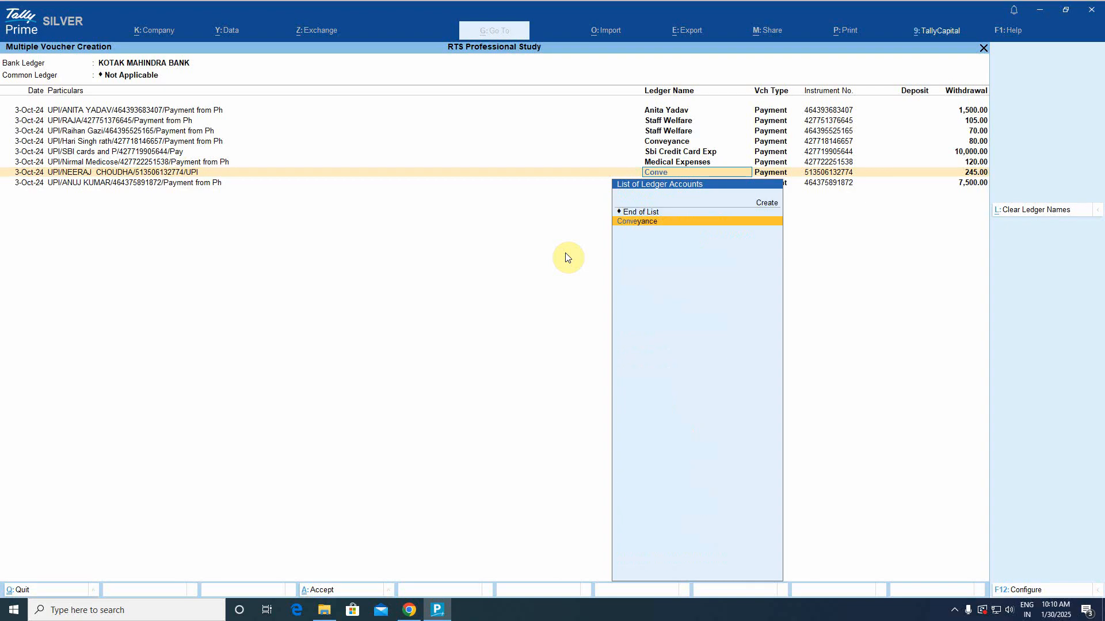
{"action": "key", "text": "Return"}
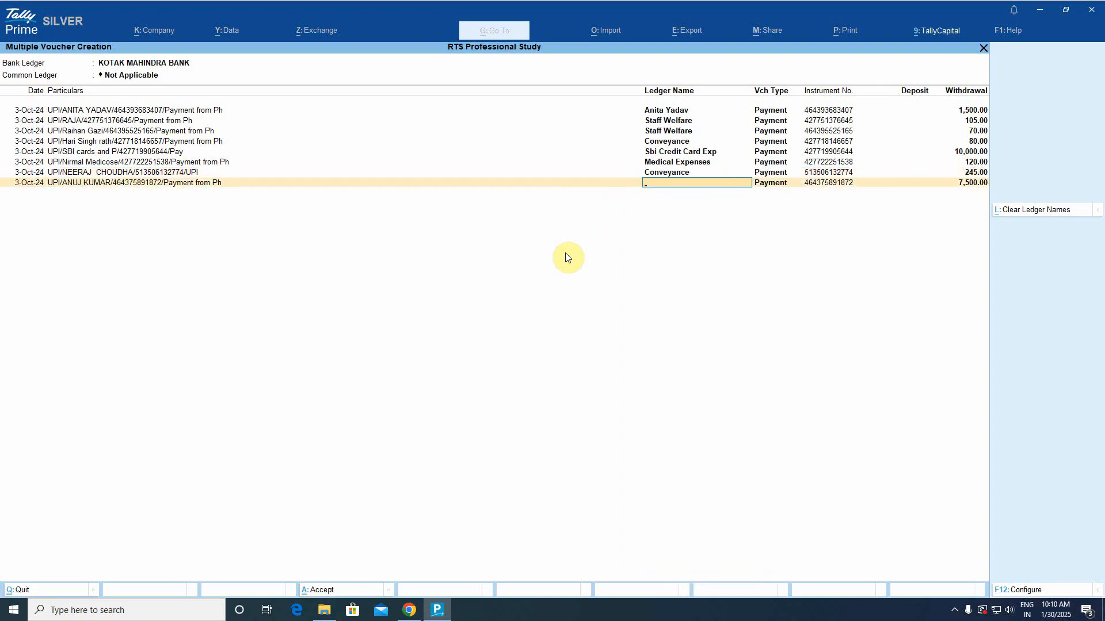
{"action": "type", "text": "An"}
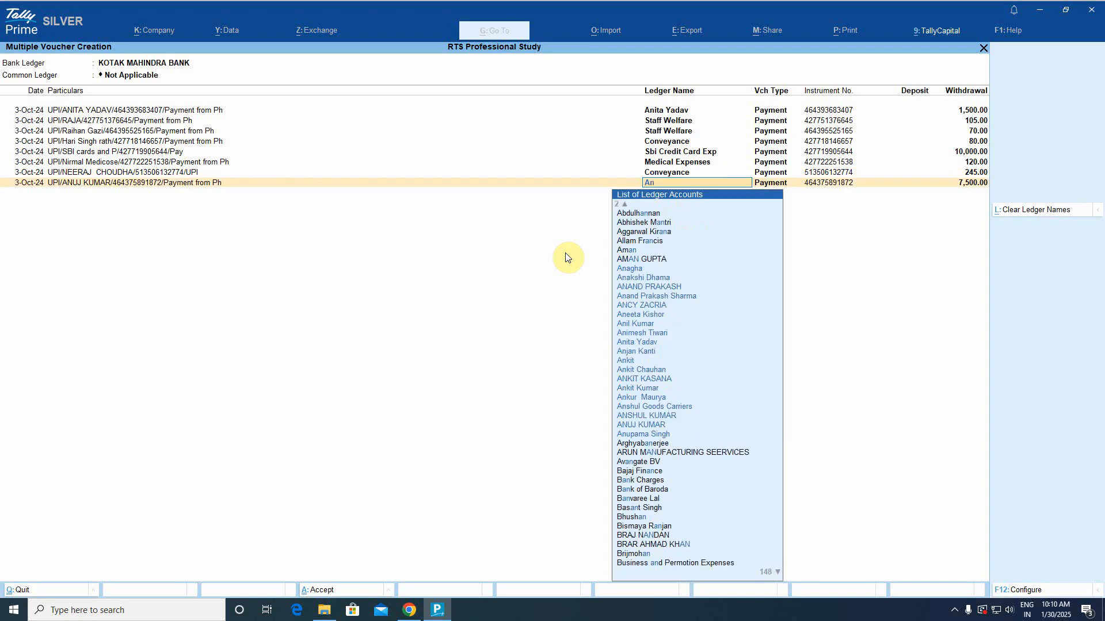
{"action": "type", "text": "uj"}
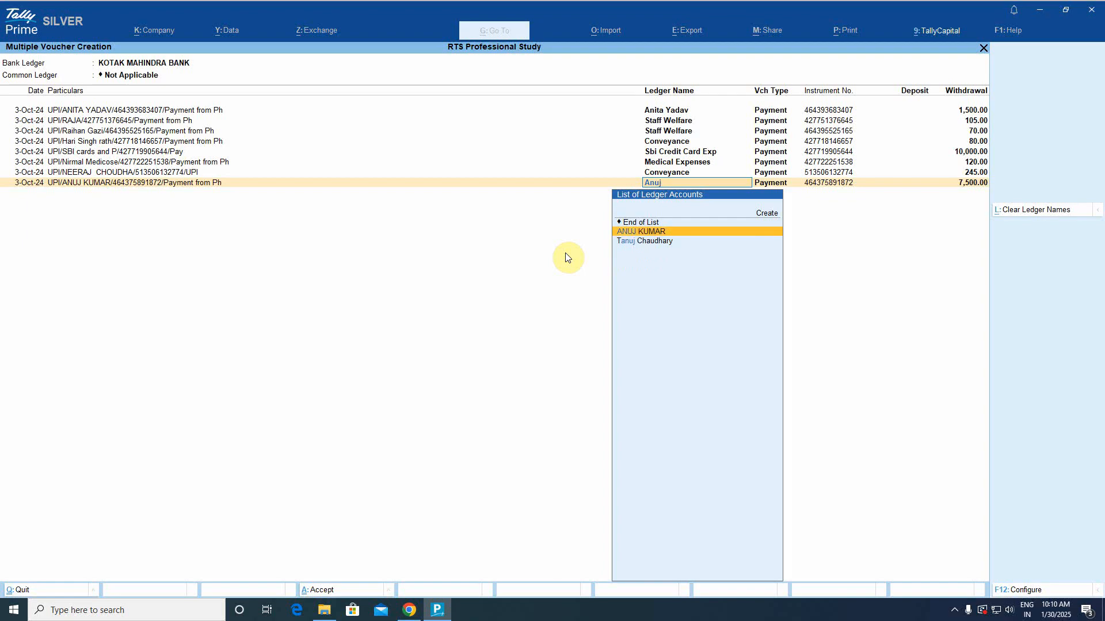
{"action": "key", "text": "Return"}
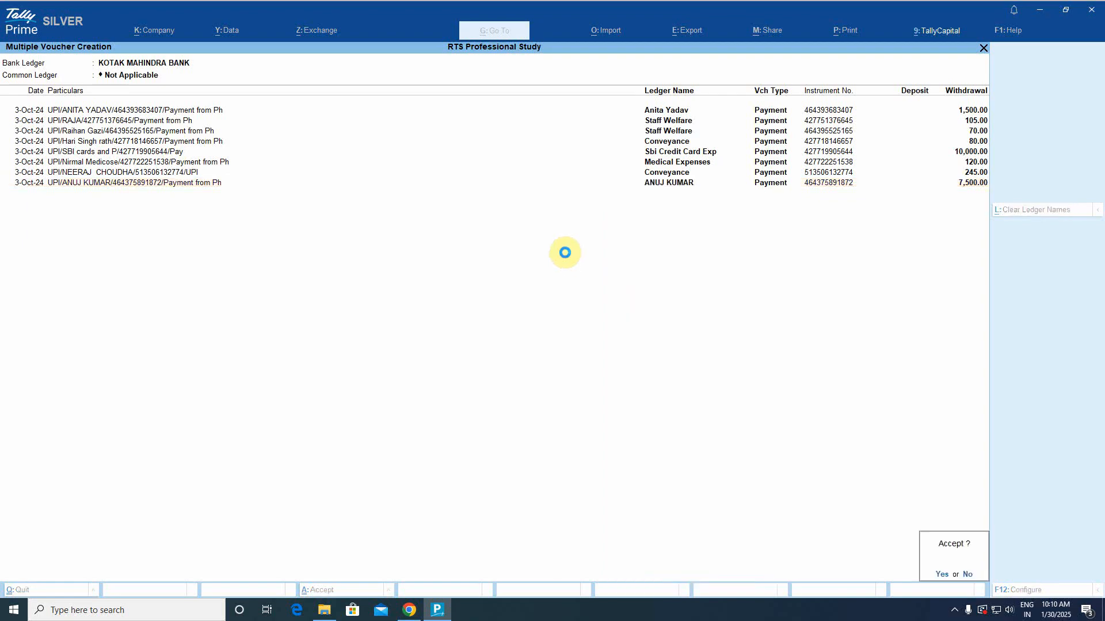
Accept the eight 3-Oct vouchers, quit voucher 1125, and mark them regular and reconciled.
{"action": "key", "text": "Return"}
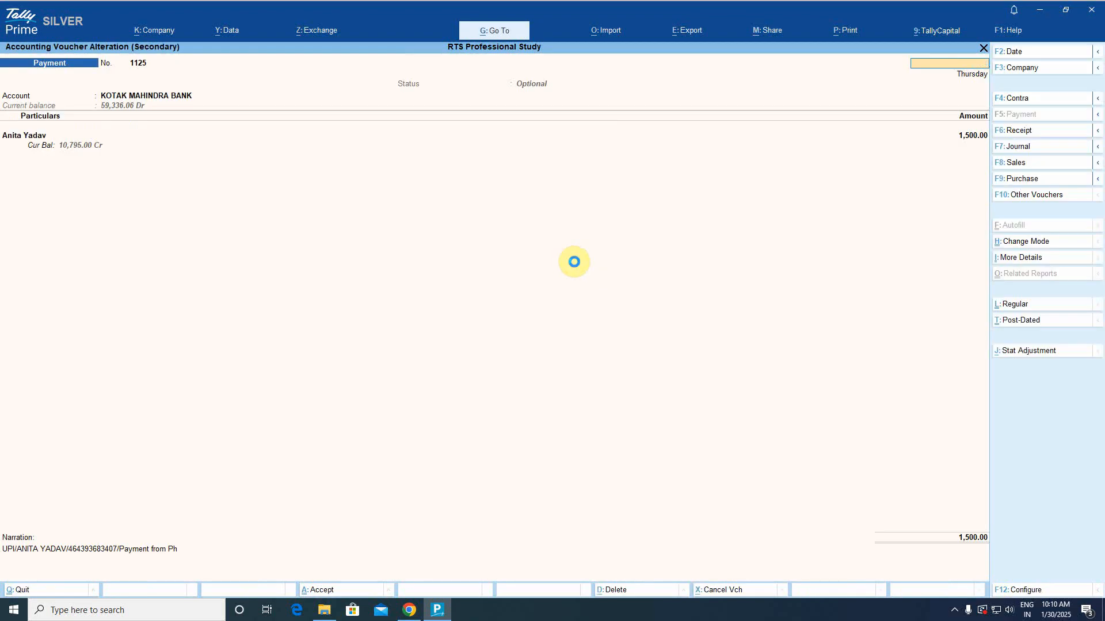
{"action": "key", "text": "Escape"}
{"action": "key", "text": "Return"}
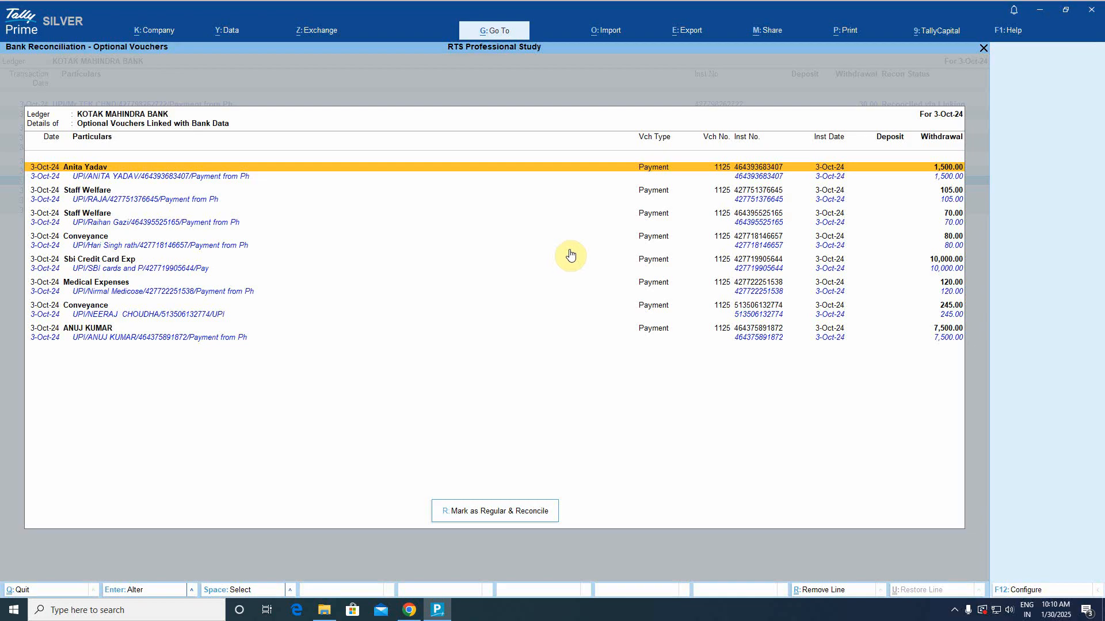
{"action": "left_click", "coordinate": [495, 510]}
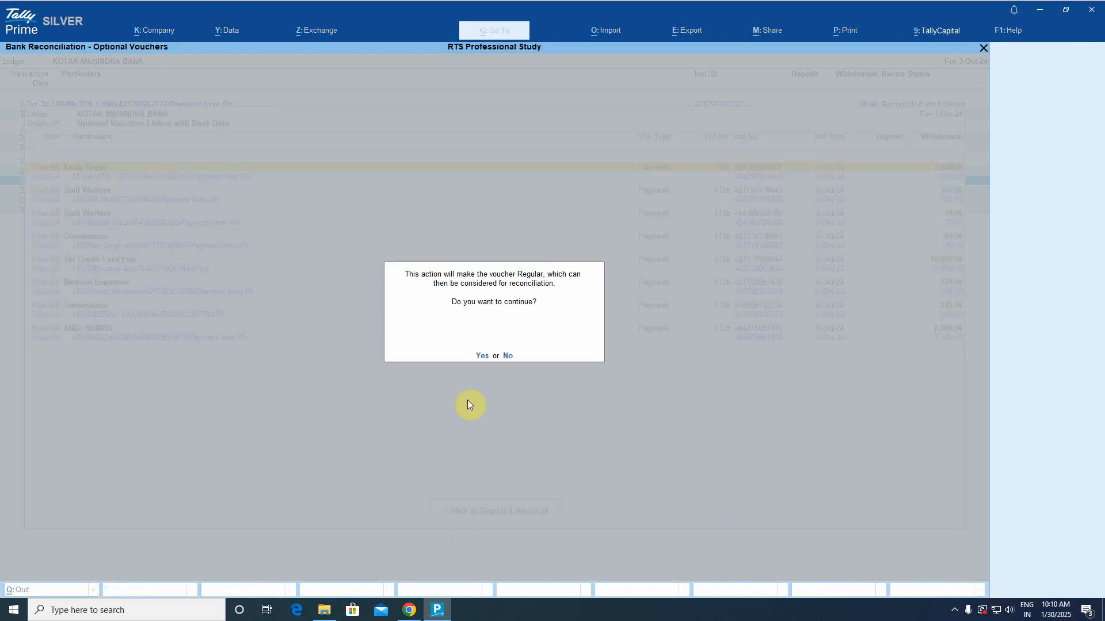
{"action": "left_click", "coordinate": [482, 355]}
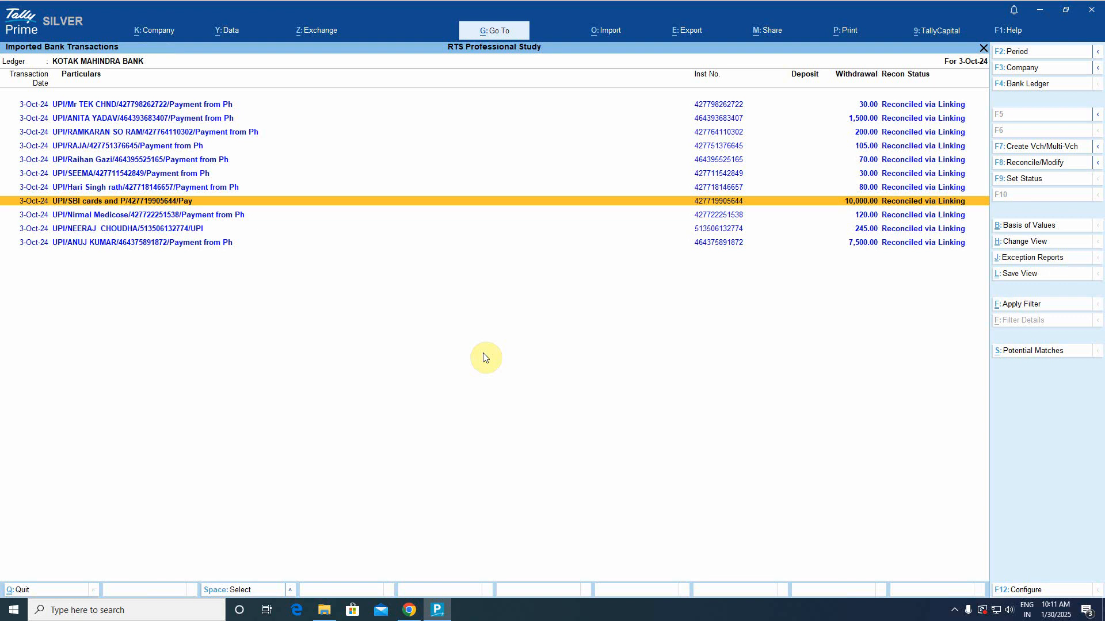
{"action": "key", "text": "Escape"}
Open the 4-Oct-24 transactions, select all rows except the reconciled first one, and create vouchers.
{"action": "key", "text": "Down"}
{"action": "key", "text": "Down"}
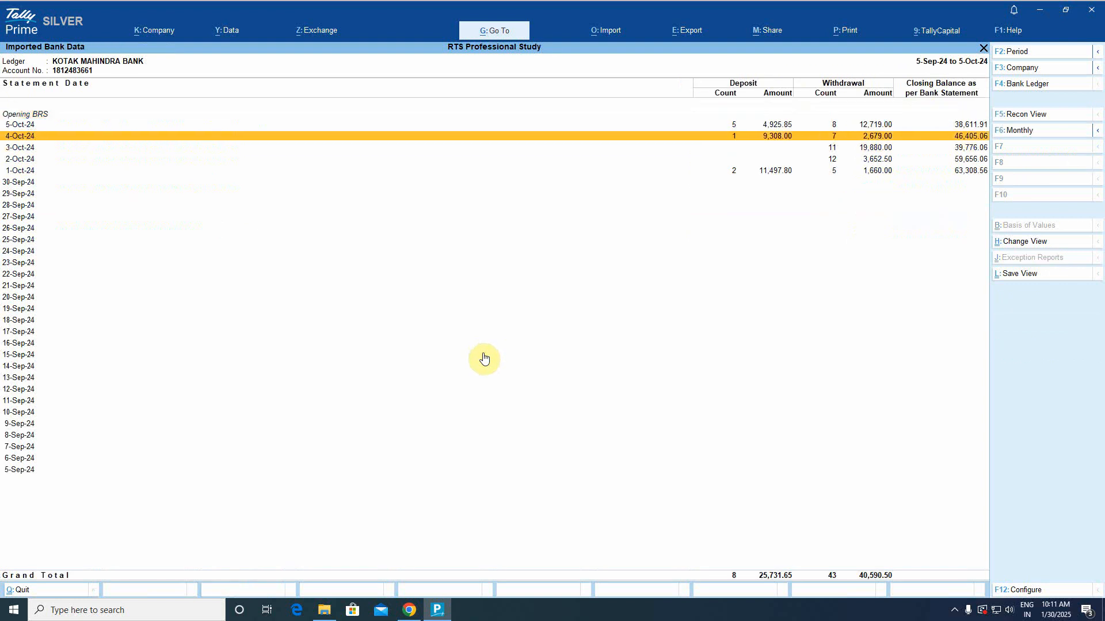
{"action": "key", "text": "Return"}
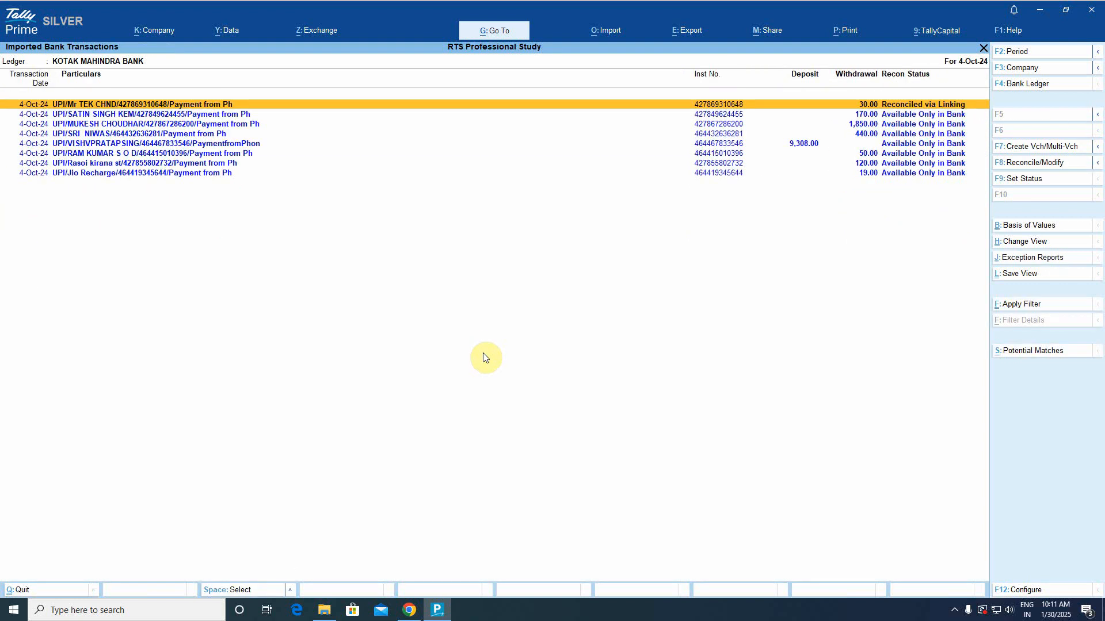
{"action": "key", "text": "ctrl+space"}
{"action": "key", "text": "space"}
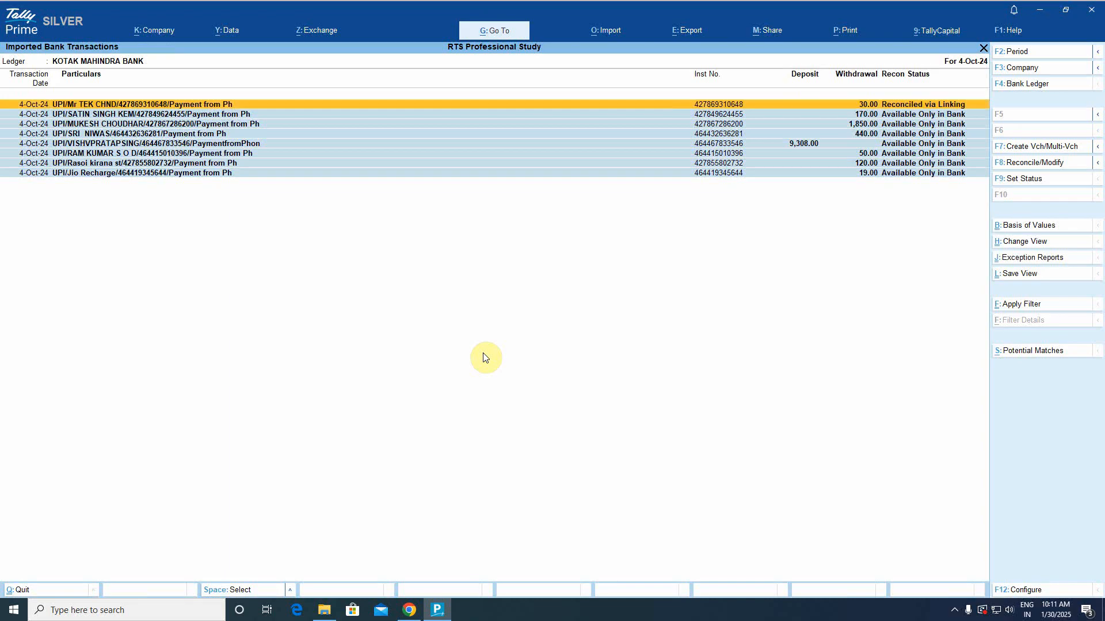
{"action": "key", "text": "Down"}
{"action": "key", "text": "Down"}
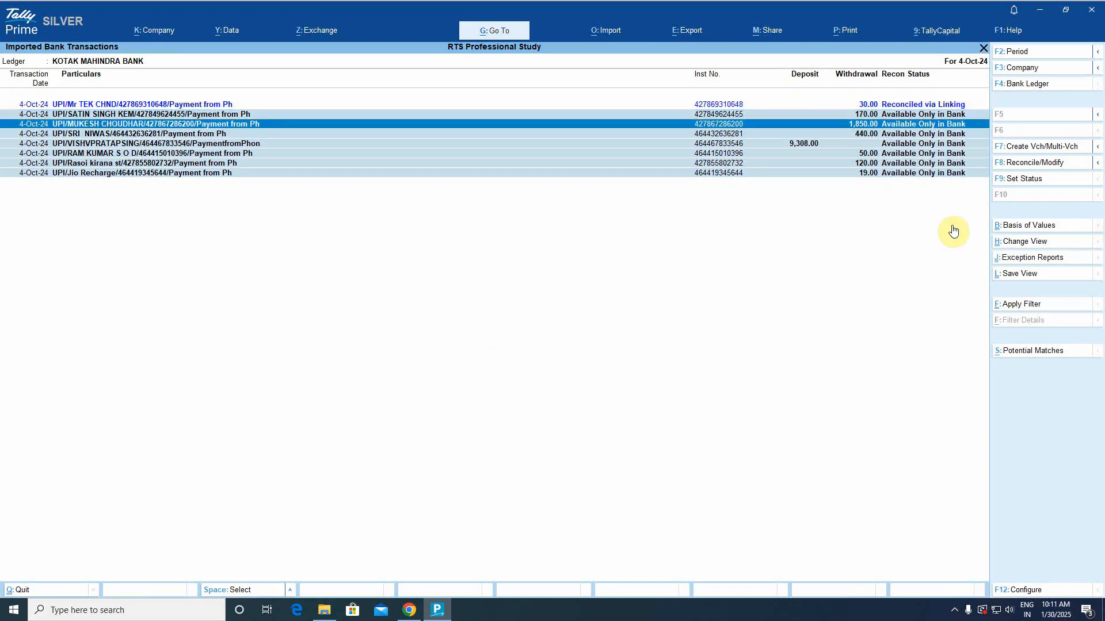
{"action": "left_click", "coordinate": [1055, 148]}
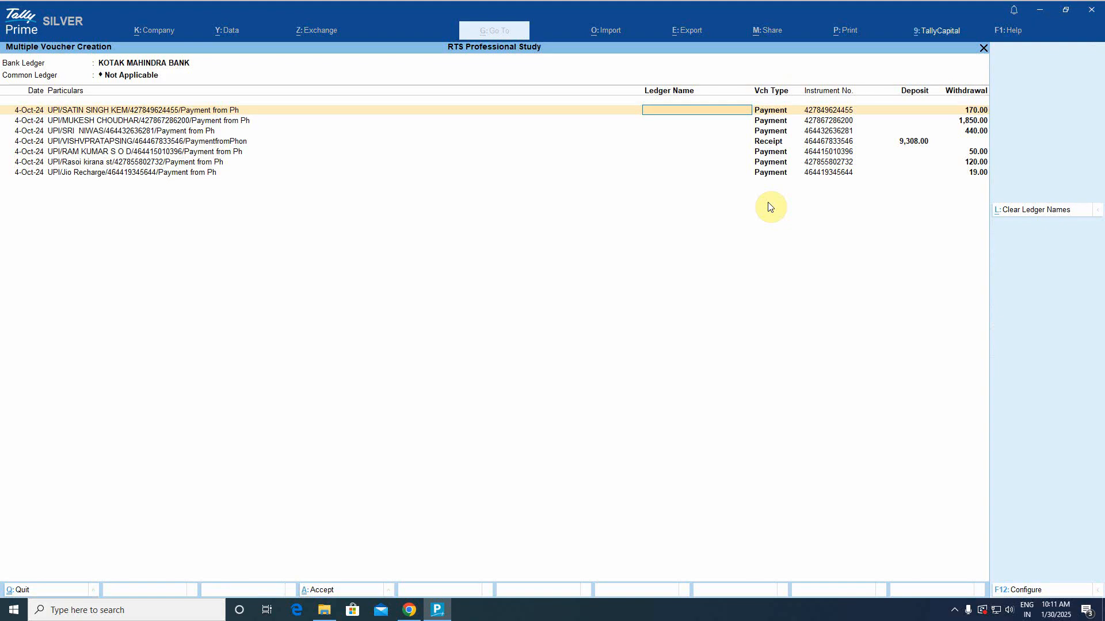
Assign the Staff Welfare ledger to the first 170.00 payment.
{"action": "type", "text": "Staf"}
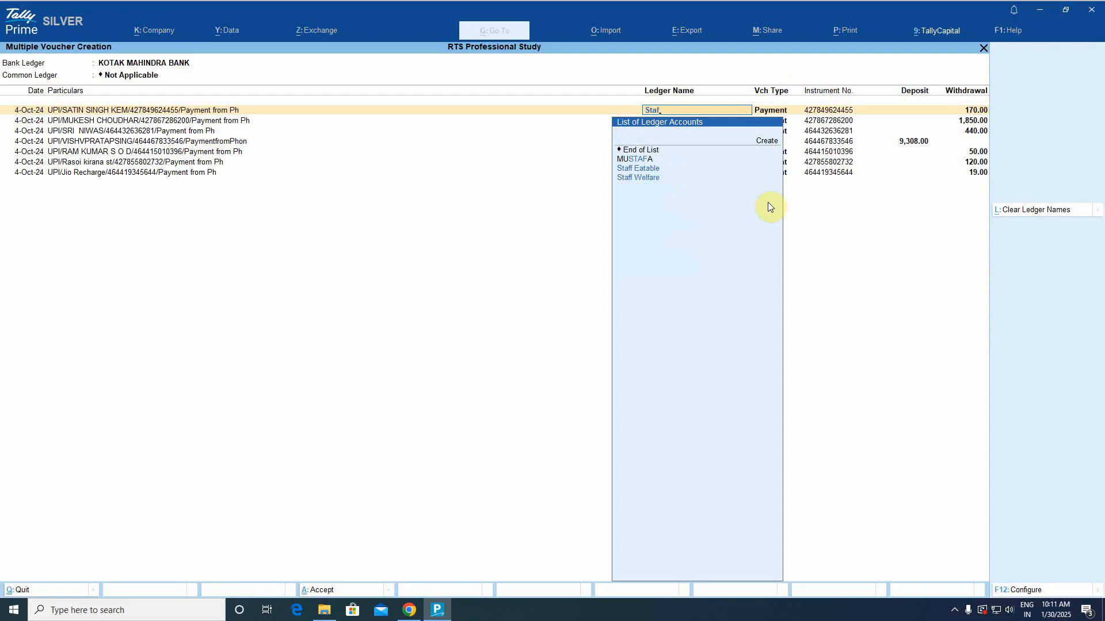
{"action": "key", "text": "Down"}
{"action": "key", "text": "Return"}
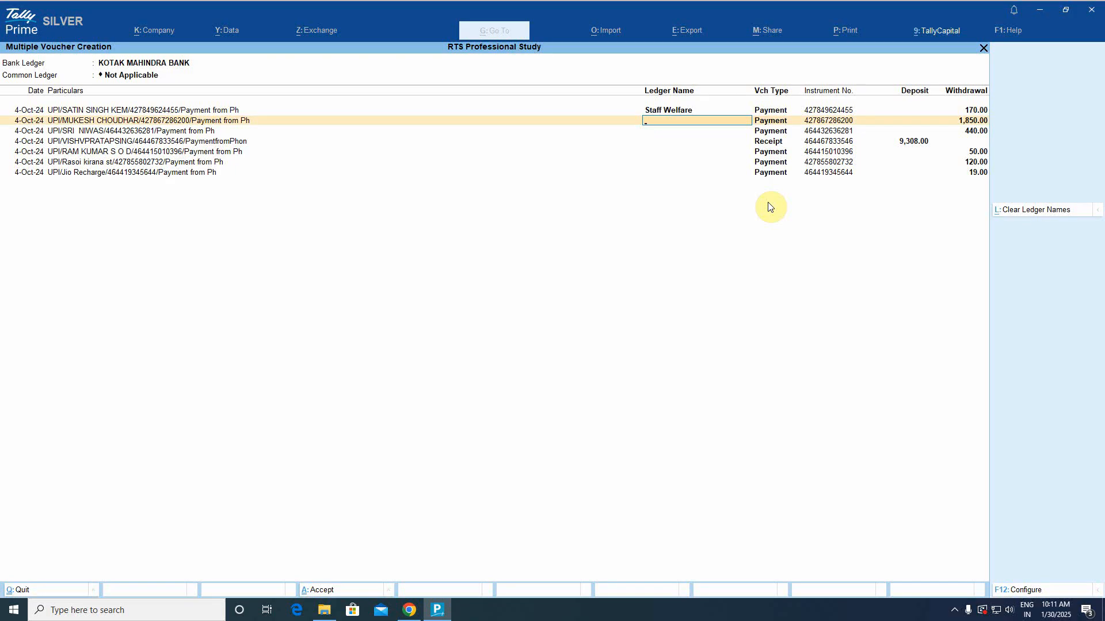
Assign Medical Expenses and Conveyance to the next two entries, and Tax Sarthi to the 9,308.00 receipt.
{"action": "type", "text": "M"}
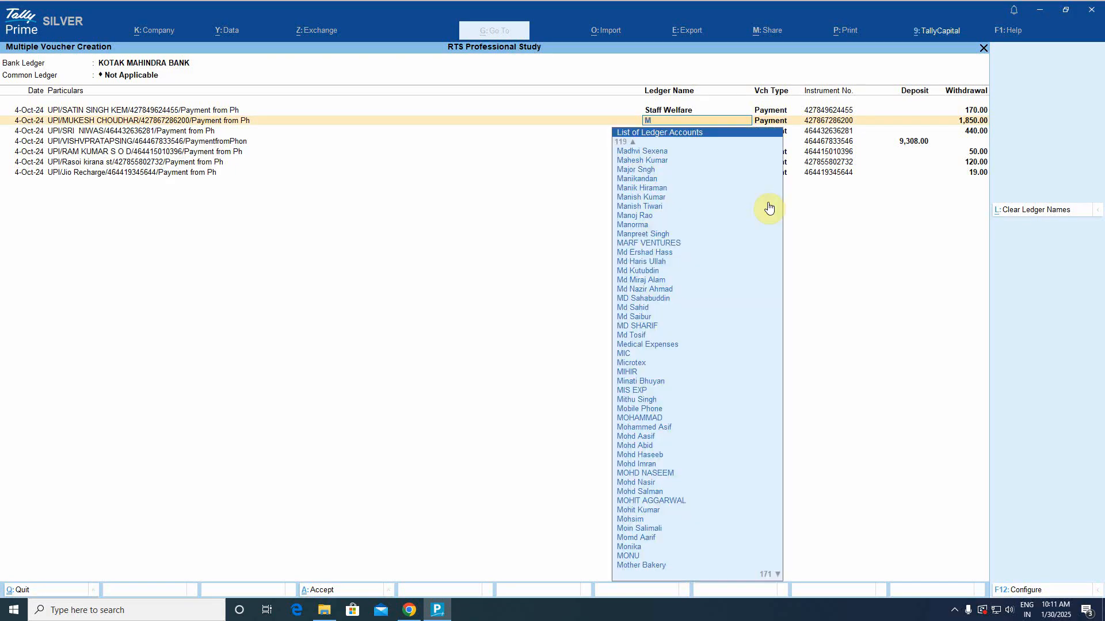
{"action": "key", "text": "BackSpace"}
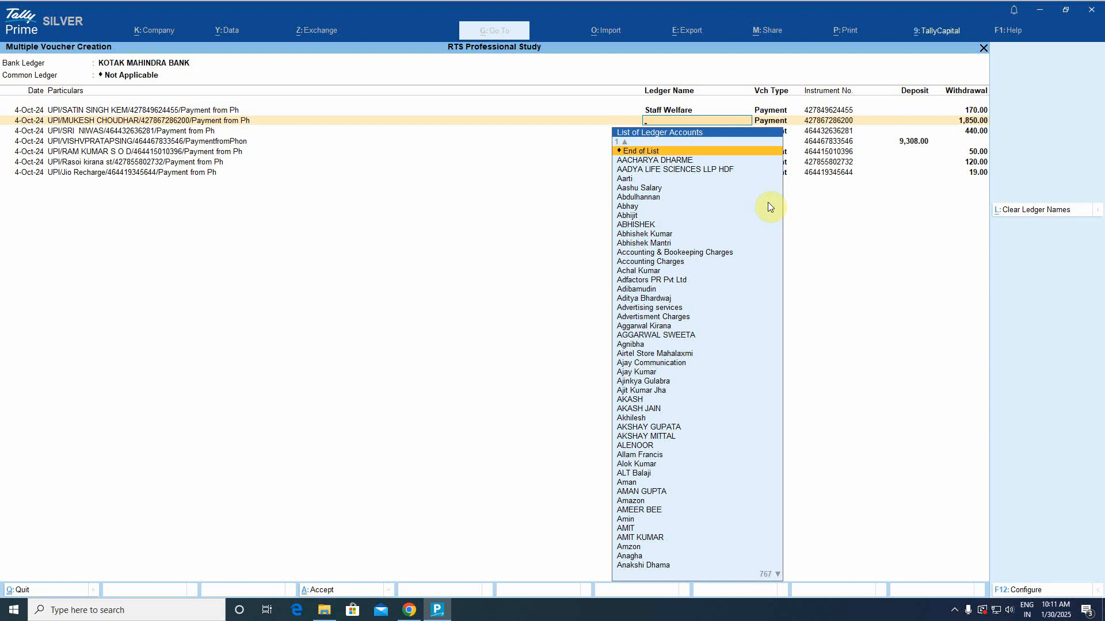
{"action": "type", "text": "med"}
{"action": "key", "text": "Return"}
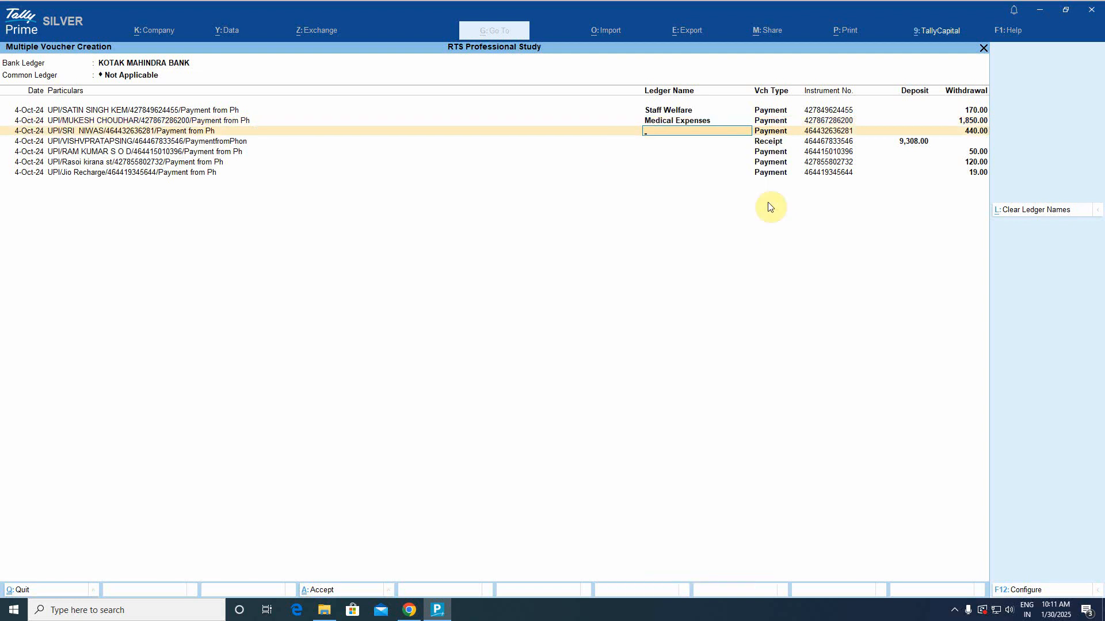
{"action": "type", "text": "con"}
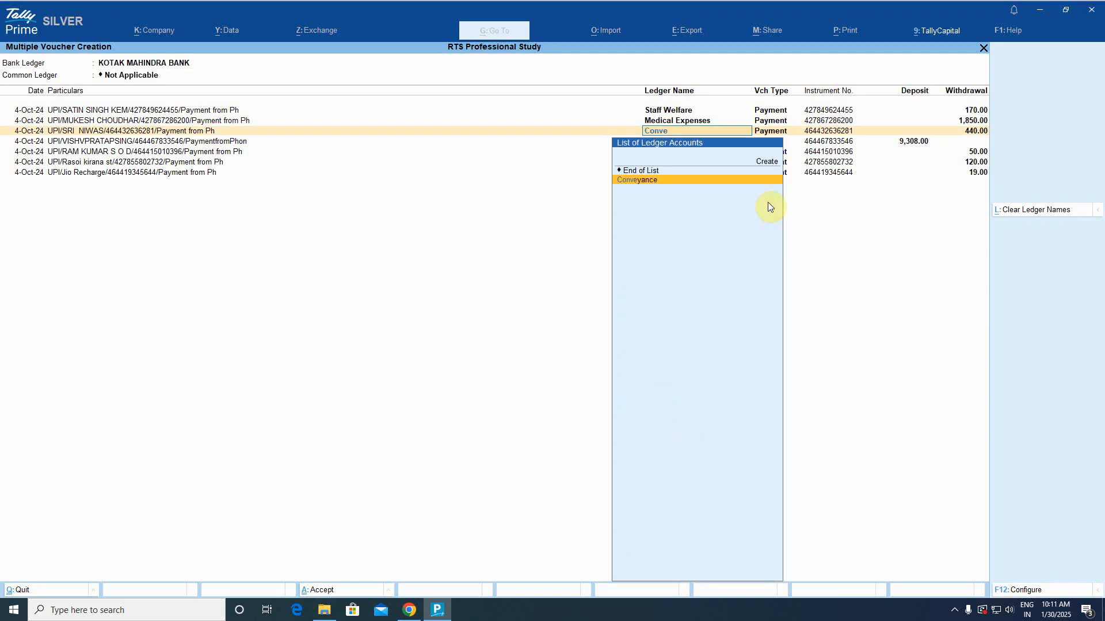
{"action": "key", "text": "Return"}
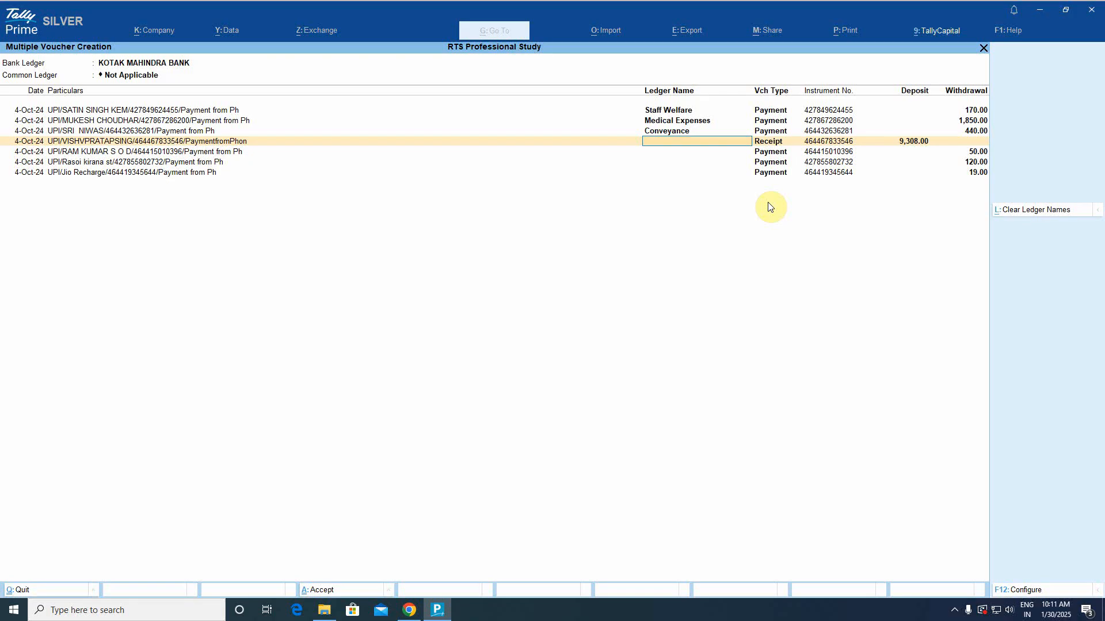
{"action": "type", "text": "Tax"}
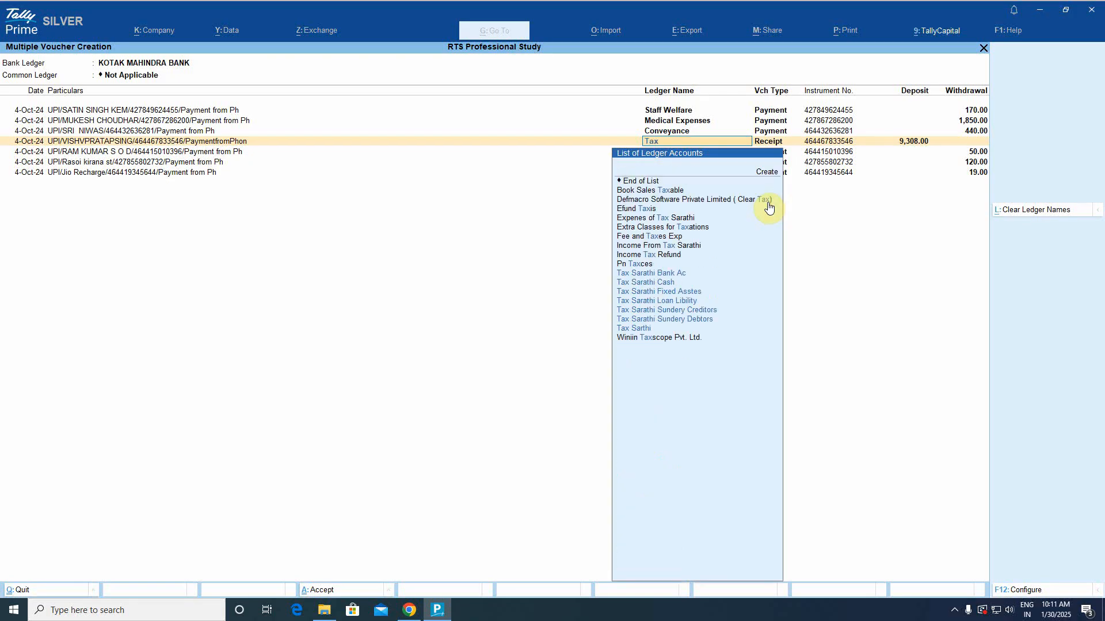
{"action": "key", "text": "Down"}
{"action": "key", "text": "Down"}
{"action": "key", "text": "Down"}
{"action": "key", "text": "Down"}
{"action": "key", "text": "Down"}
{"action": "key", "text": "Down"}
{"action": "key", "text": "Down"}
{"action": "key", "text": "Return"}
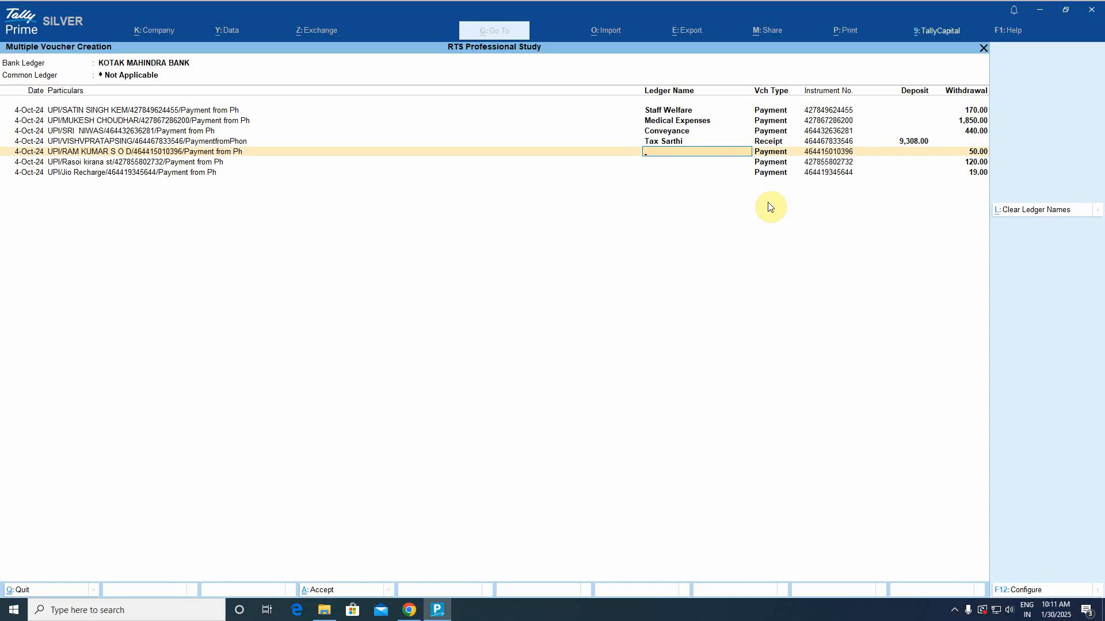
Assign Conveyance to 50.00, Staff Welfare to 120.00, and Telephone Expenses to the Jio Recharge entry.
{"action": "type", "text": "Conveyance"}
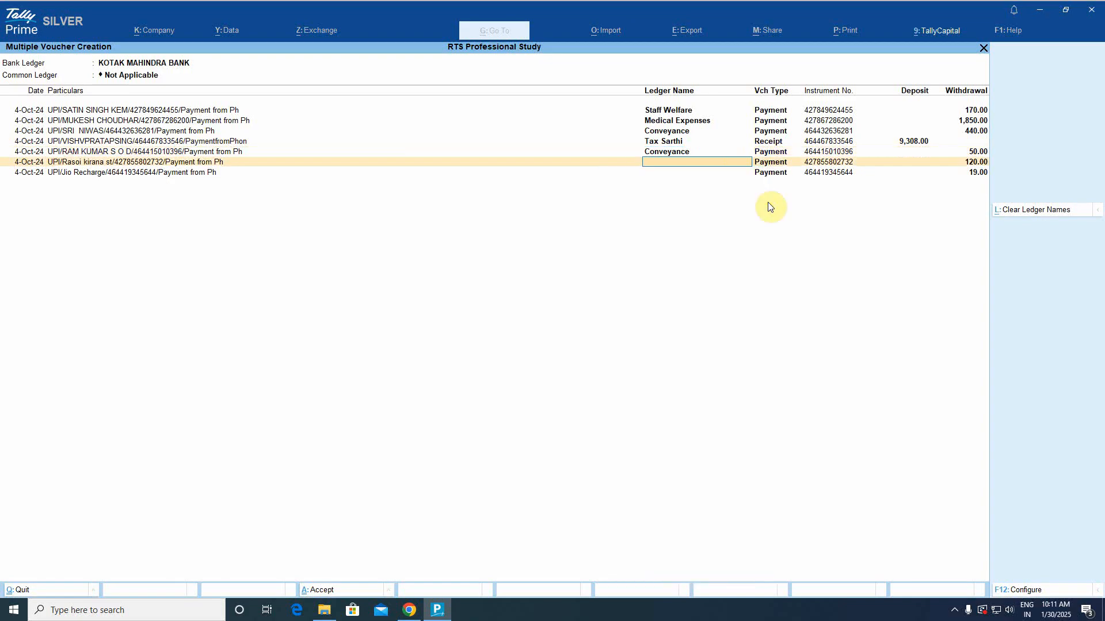
{"action": "key", "text": "Return"}
{"action": "type", "text": "Staf"}
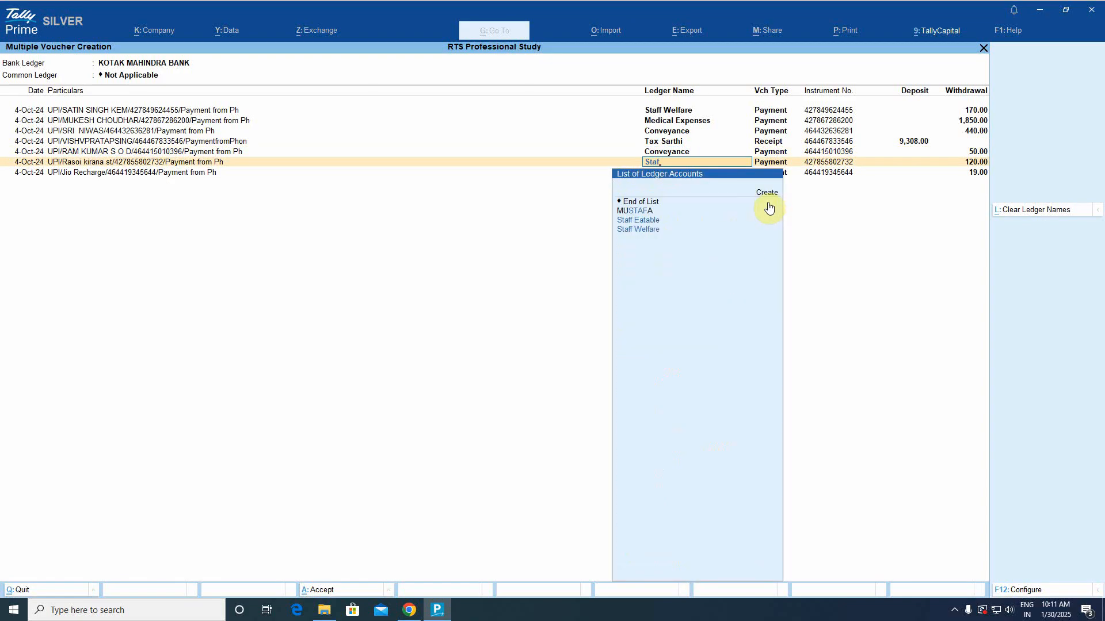
{"action": "key", "text": "Down"}
{"action": "key", "text": "Down"}
{"action": "key", "text": "Return"}
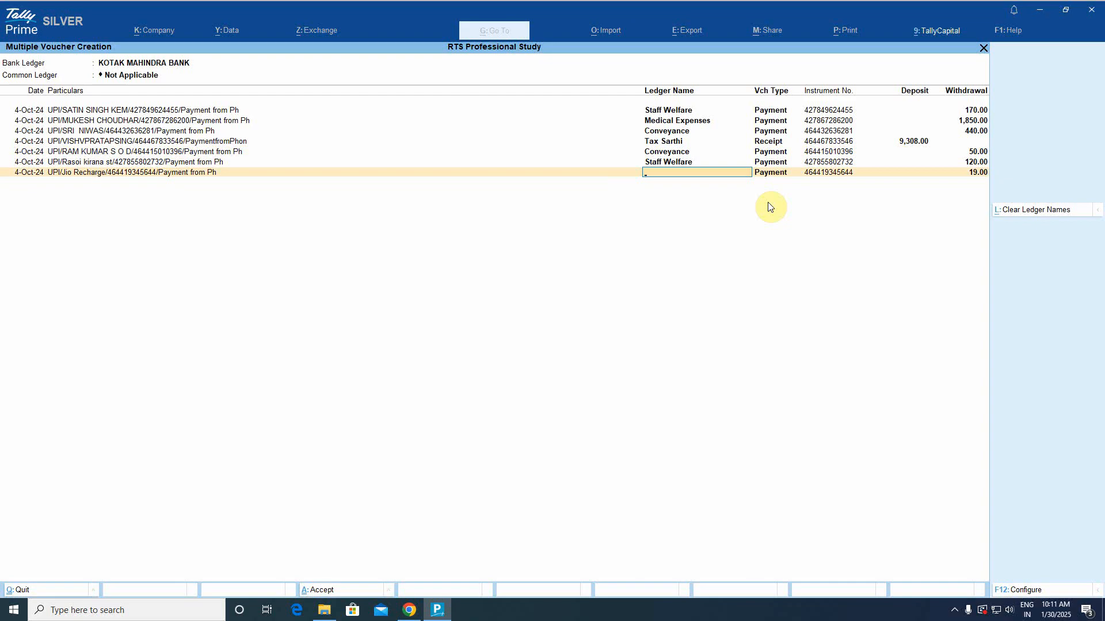
{"action": "type", "text": "Mob"}
{"action": "key", "text": "BackSpace"}
{"action": "key", "text": "BackSpace"}
{"action": "key", "text": "BackSpace"}
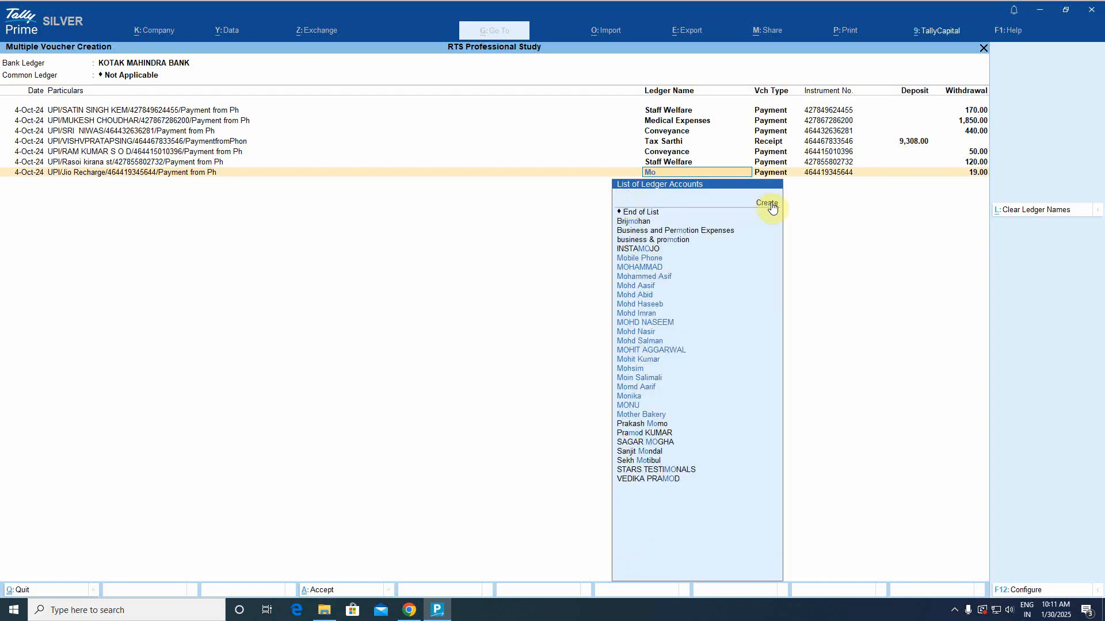
{"action": "type", "text": "Tele"}
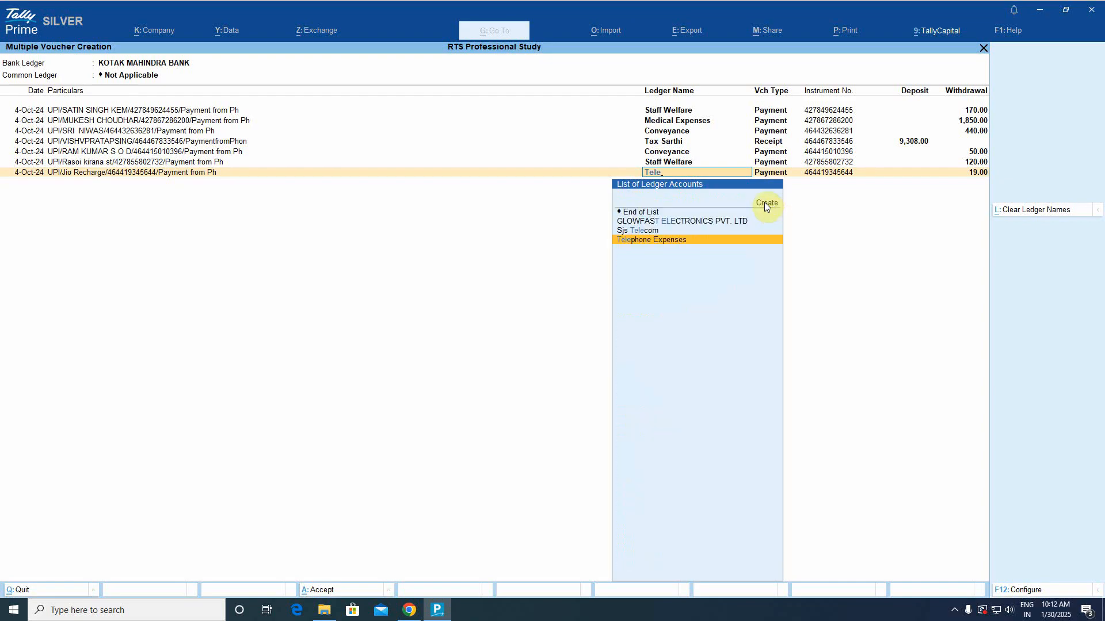
{"action": "key", "text": "Return"}
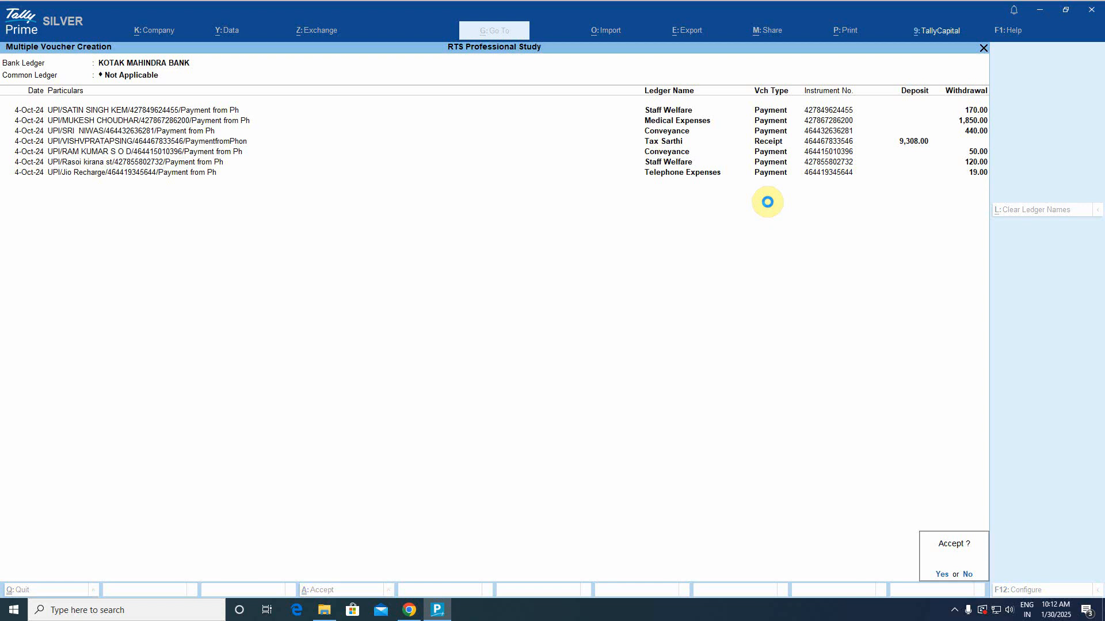
Accept the 4-Oct-24 vouchers and mark them regular and reconciled.
{"action": "key", "text": "Return"}
{"action": "key", "text": "r"}
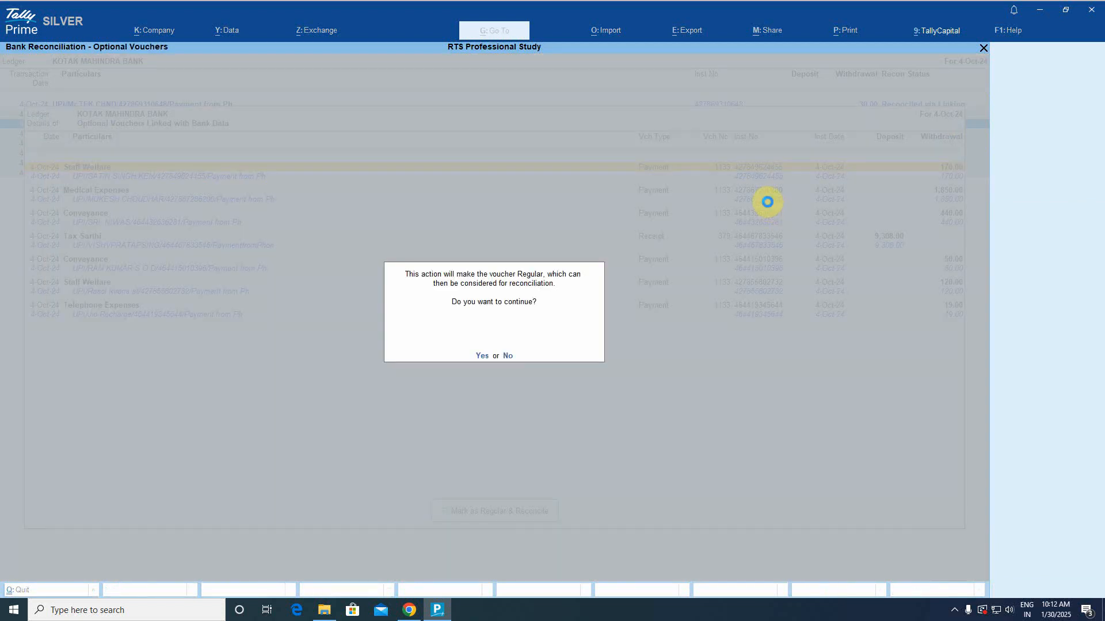
{"action": "key", "text": "Return"}
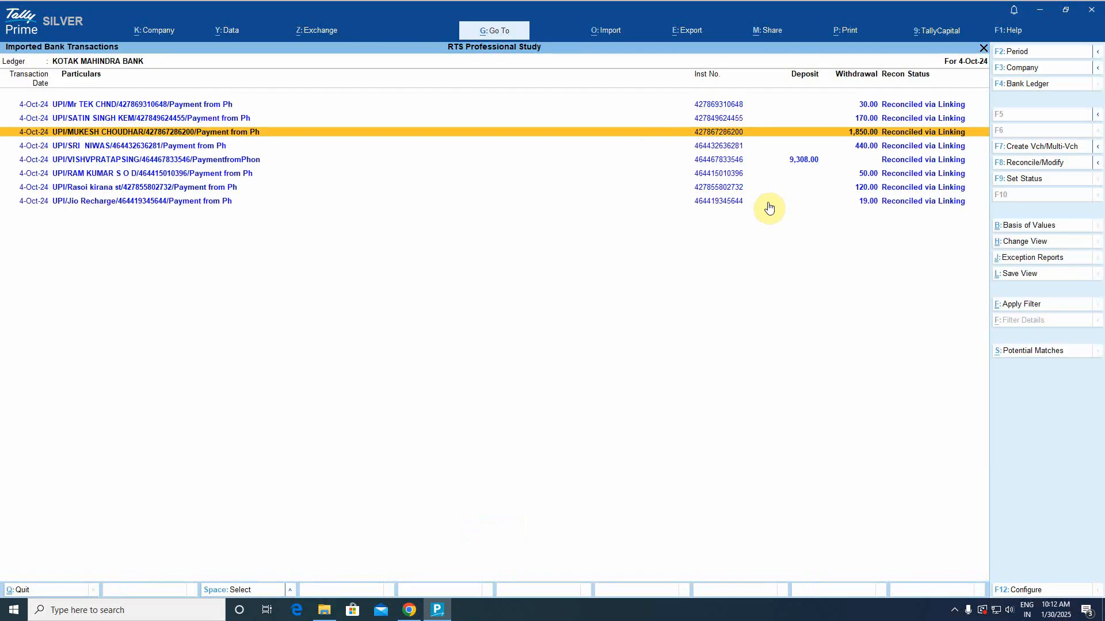
Open the 5-Oct-24 transactions, select all except the reconciled 30.00 entry, and create vouchers.
{"action": "key", "text": "Escape"}
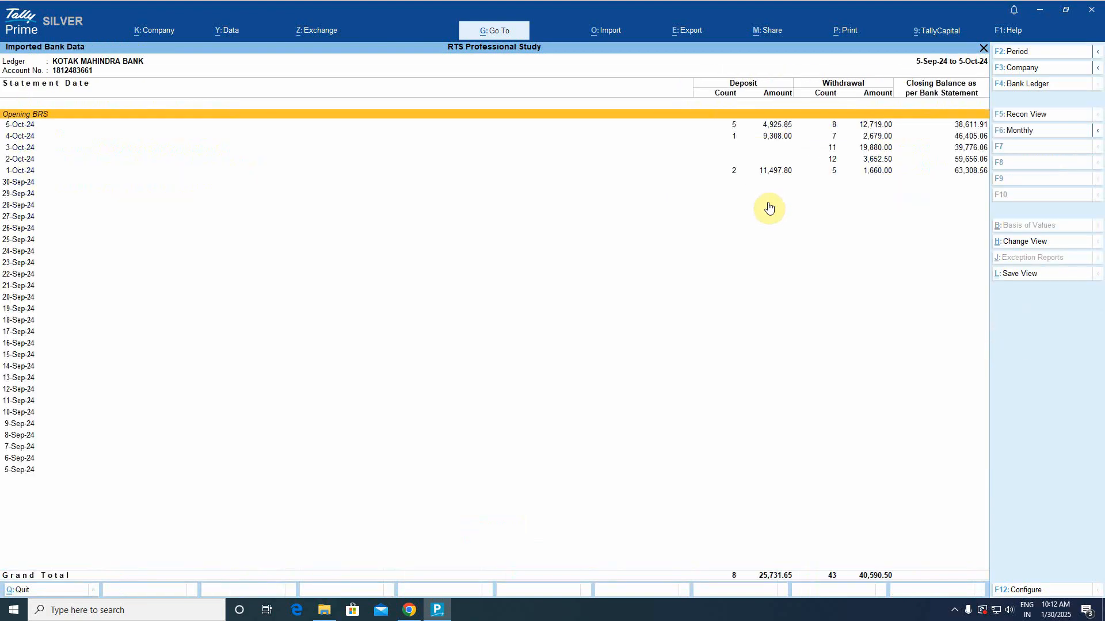
{"action": "key", "text": "Down"}
{"action": "key", "text": "Down"}
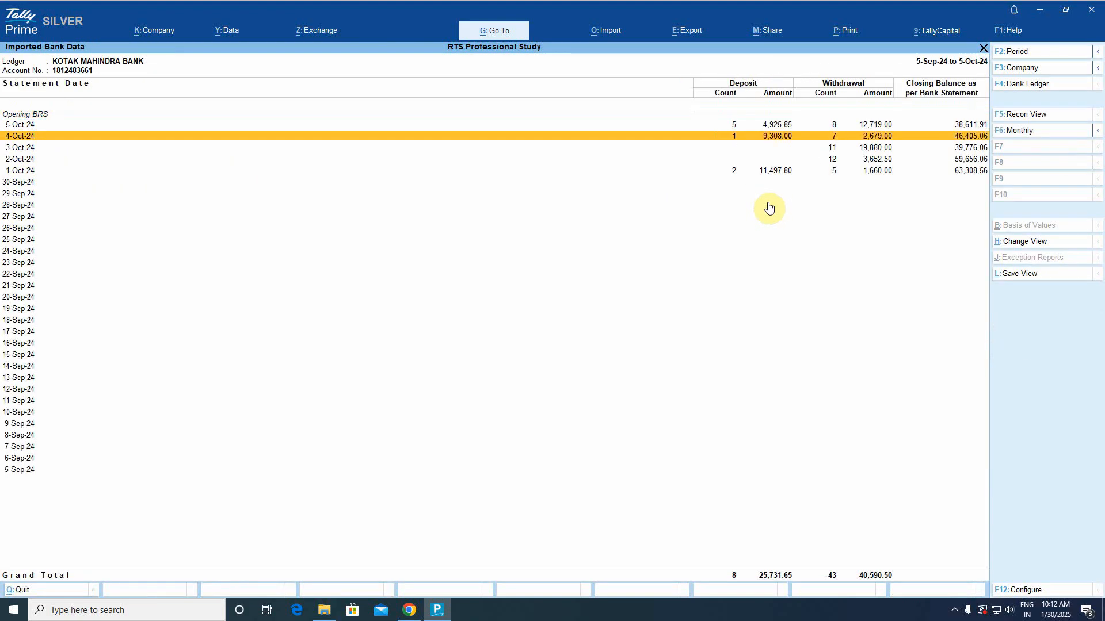
{"action": "key", "text": "Up"}
{"action": "key", "text": "Return"}
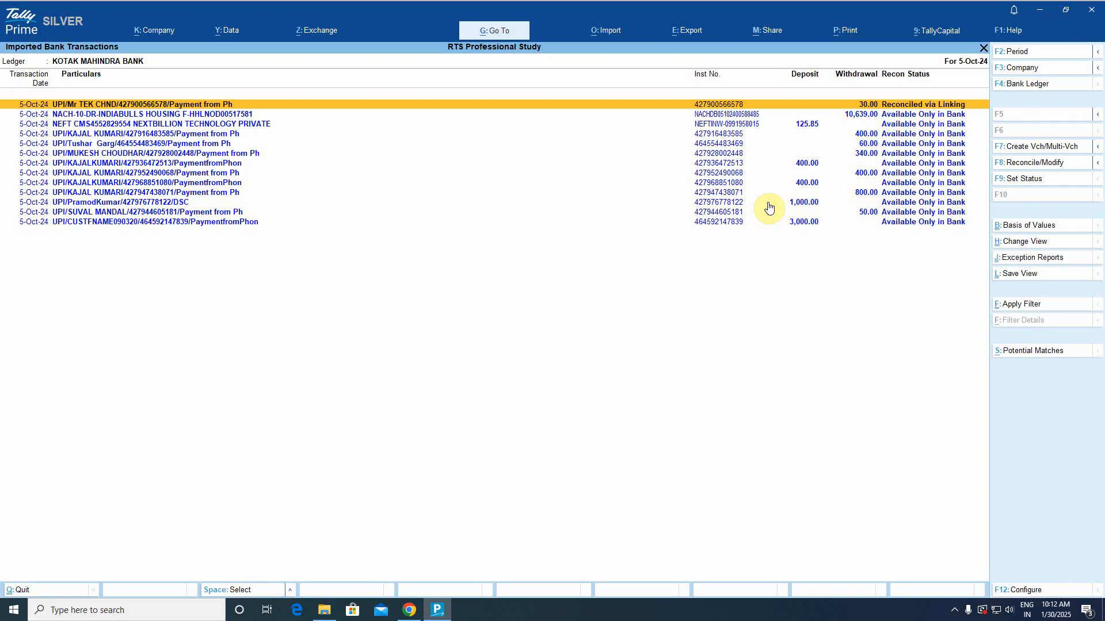
{"action": "key", "text": "ctrl+a"}
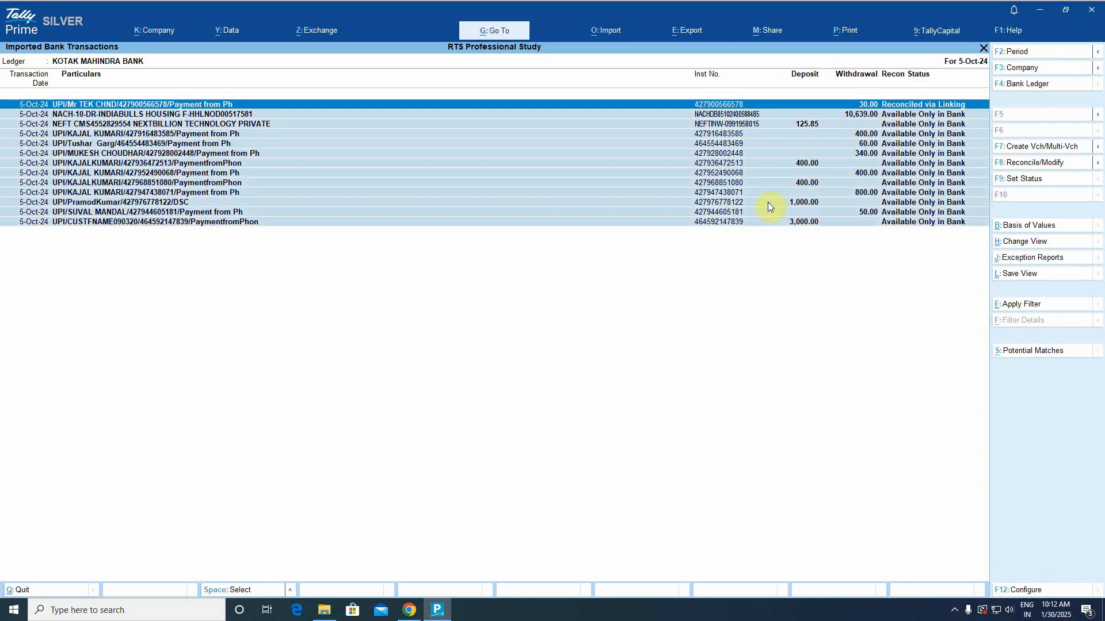
{"action": "key", "text": "space"}
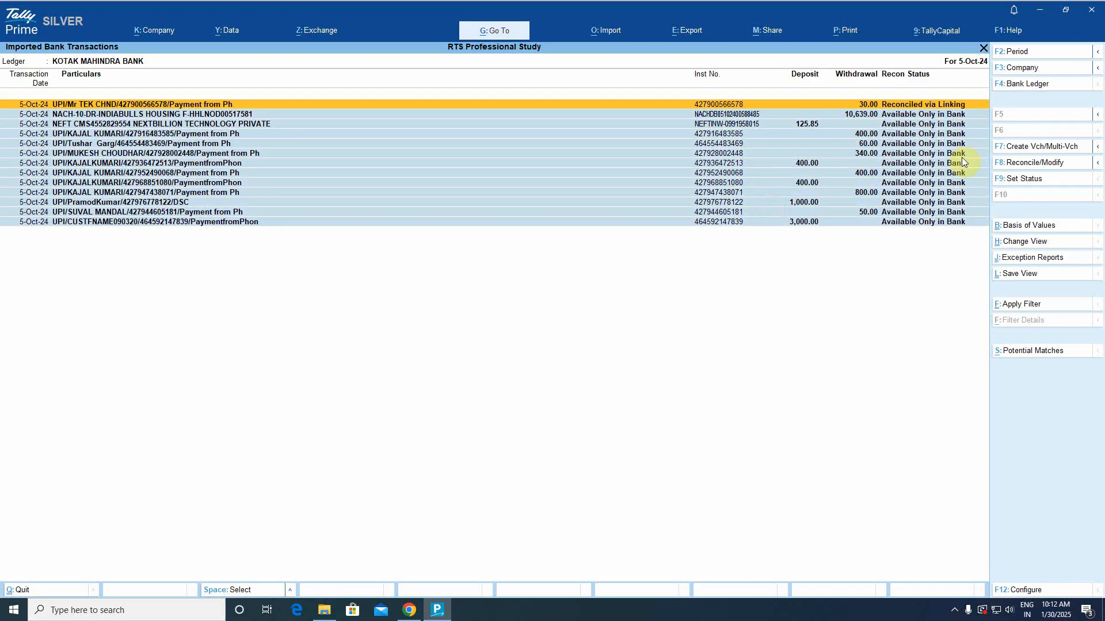
{"action": "left_click", "coordinate": [1064, 147]}
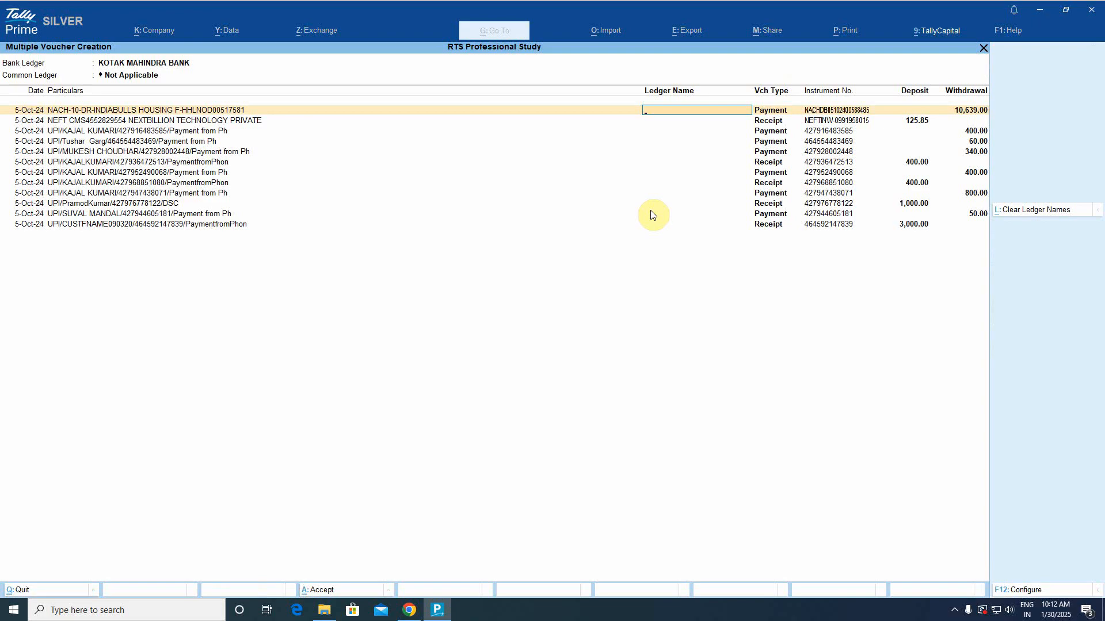
Assign Indiab Bulls Loan Account to the 10,639.00 NACH payment and Nextbillion to the 125.85 NEFT receipt.
{"action": "type", "text": "Inda"}
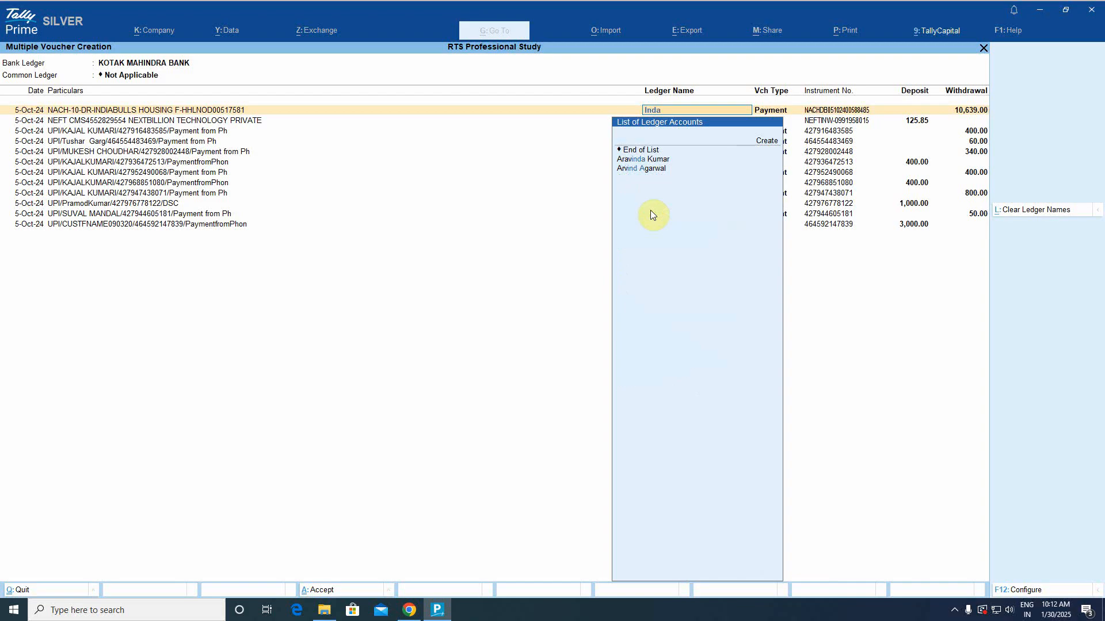
{"action": "key", "text": "BackSpace"}
{"action": "key", "text": "BackSpace"}
{"action": "key", "text": "BackSpace"}
{"action": "key", "text": "BackSpace"}
{"action": "type", "text": "Lo"}
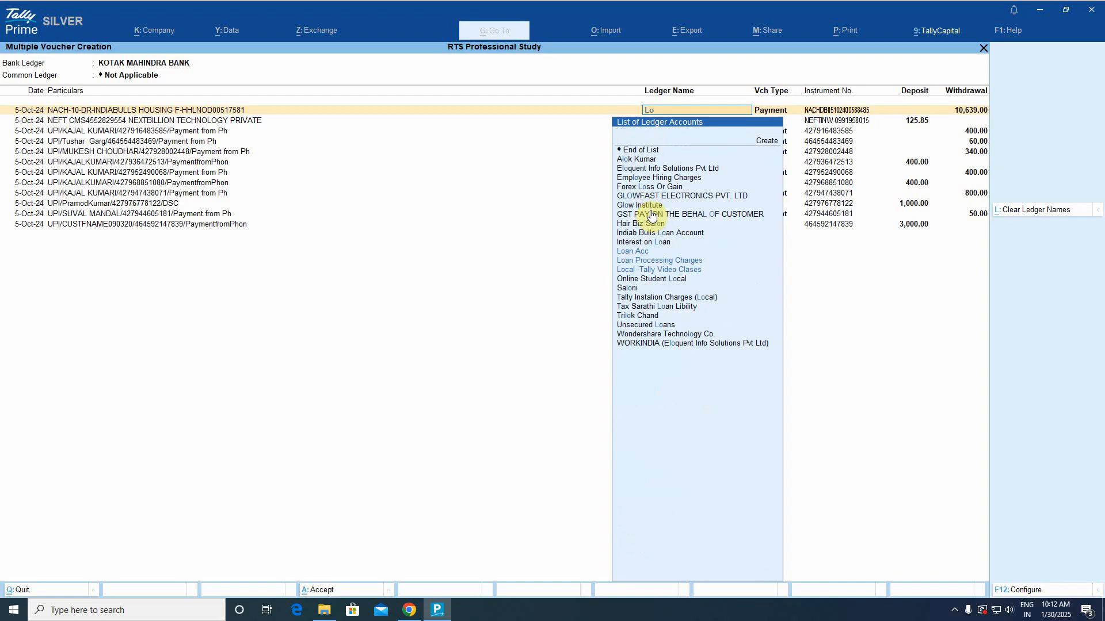
{"action": "type", "text": "an"}
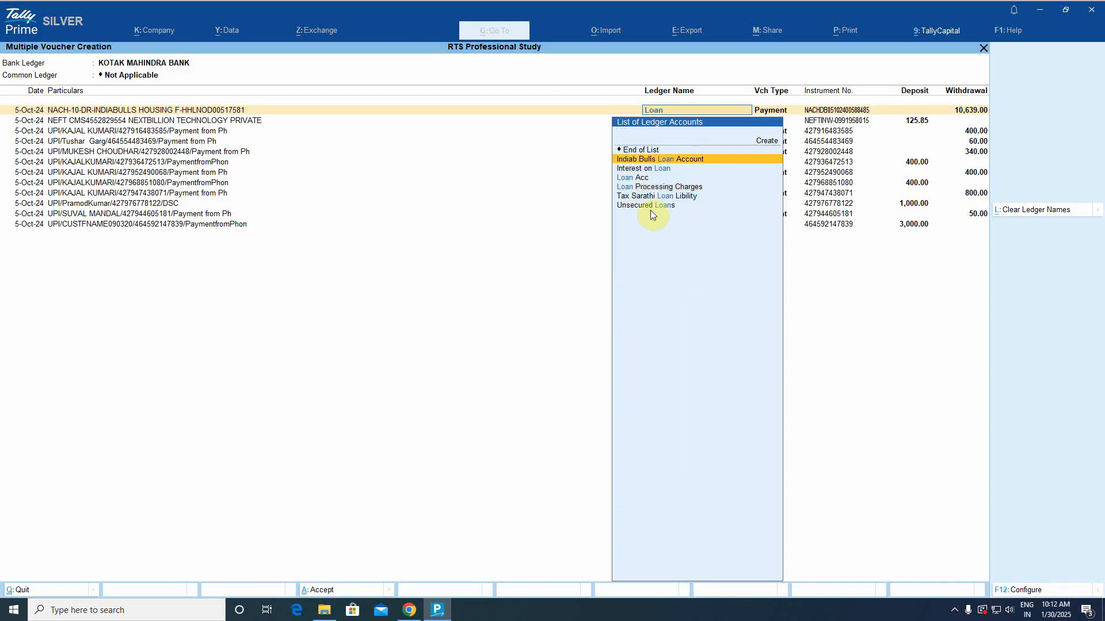
{"action": "key", "text": "Return"}
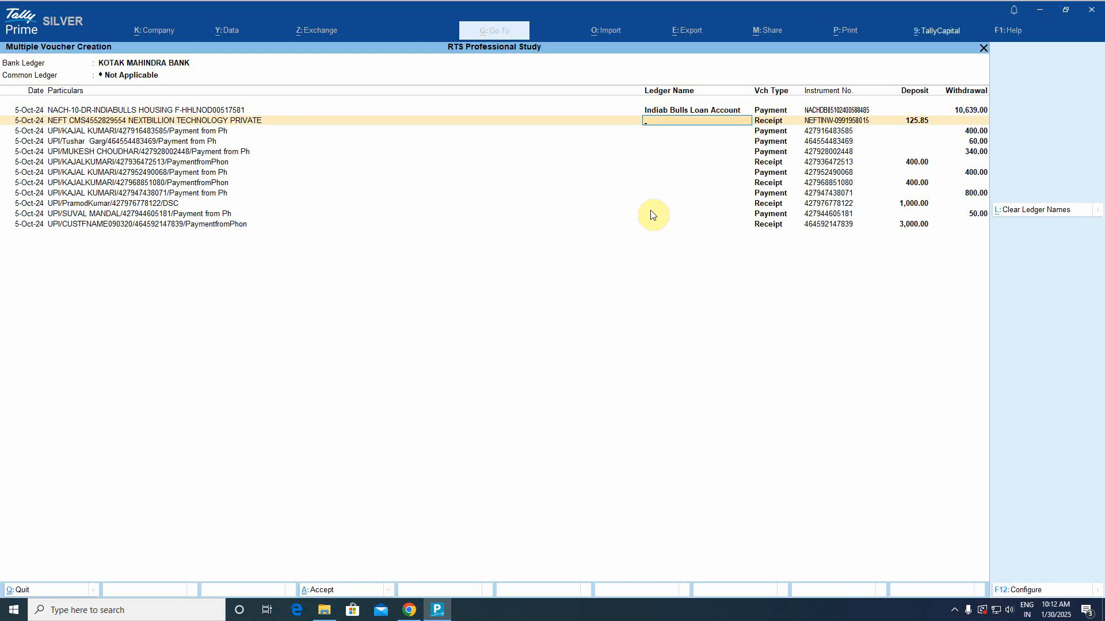
{"action": "type", "text": "Next"}
{"action": "key", "text": "Return"}
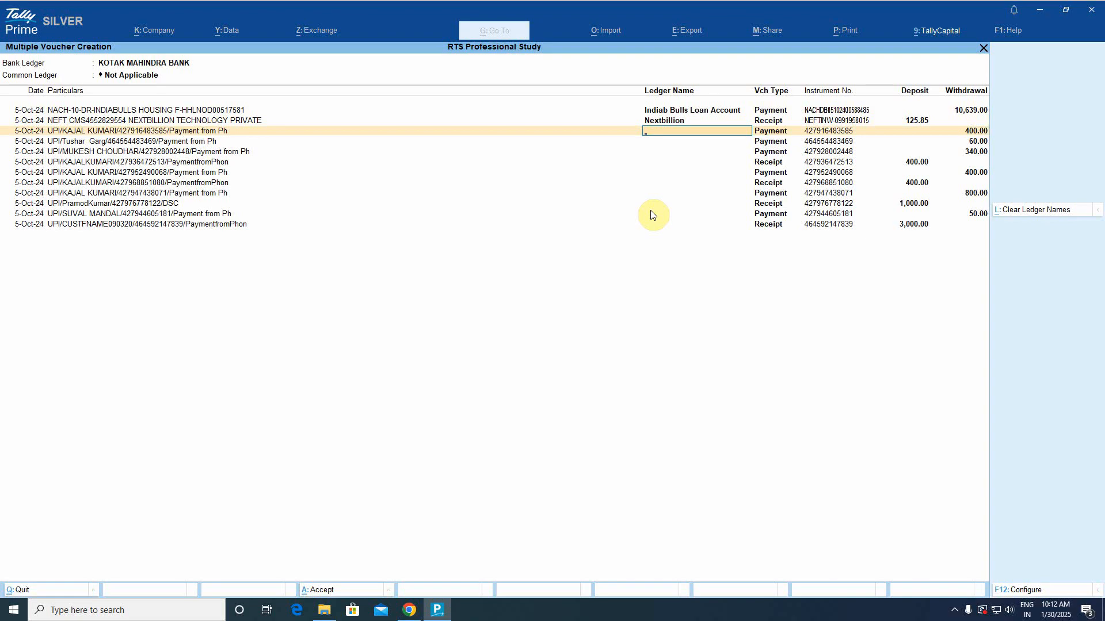
Clear the 400.00 UPI payment's ledger search to list every ledger account.
{"action": "type", "text": "Kaj"}
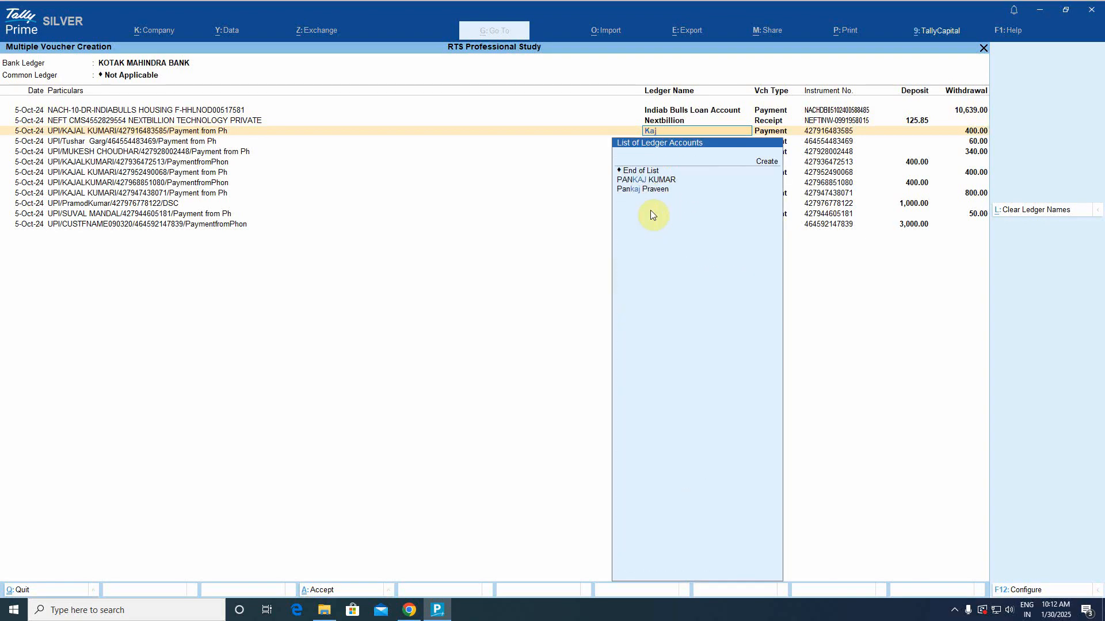
{"action": "key", "text": "BackSpace"}
{"action": "key", "text": "BackSpace"}
{"action": "key", "text": "BackSpace"}
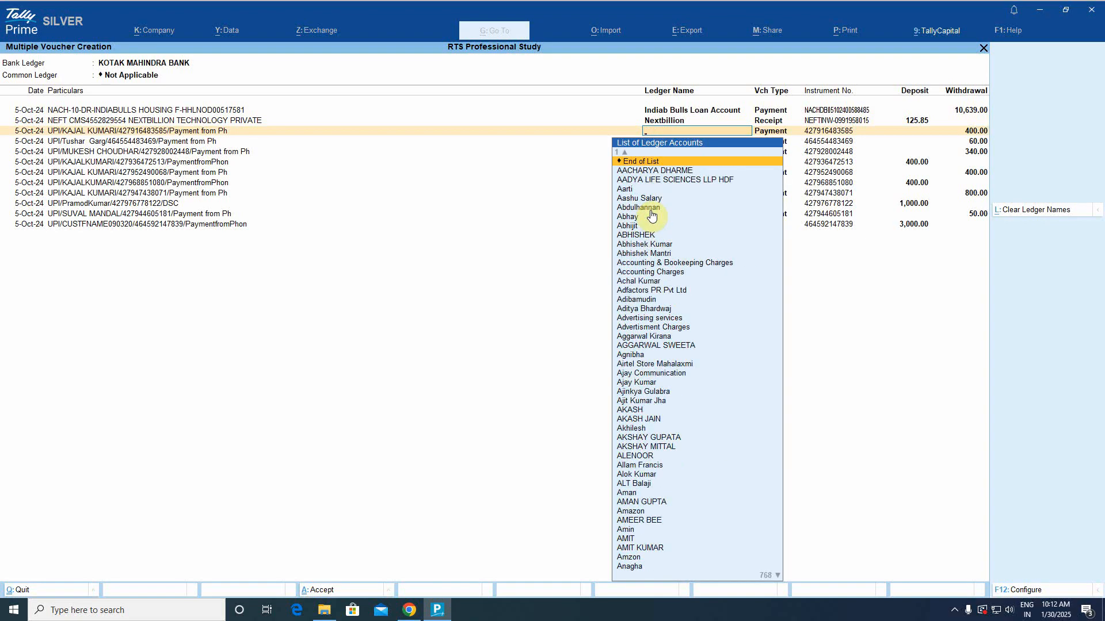
{"action": "type", "text": "Ka"}
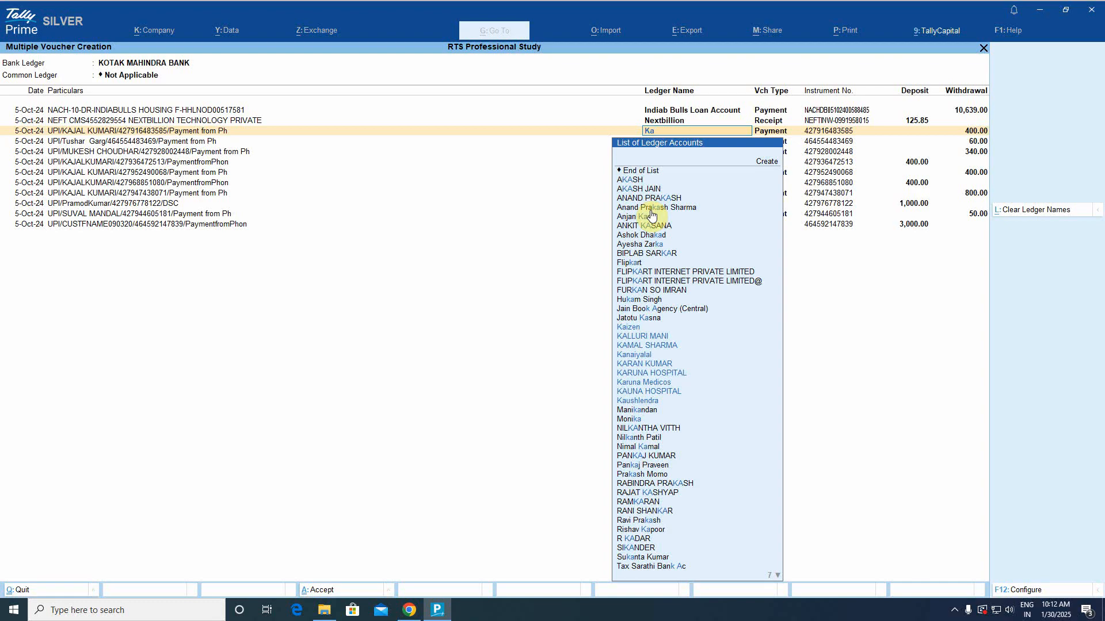
{"action": "key", "text": "BackSpace"}
{"action": "key", "text": "BackSpace"}
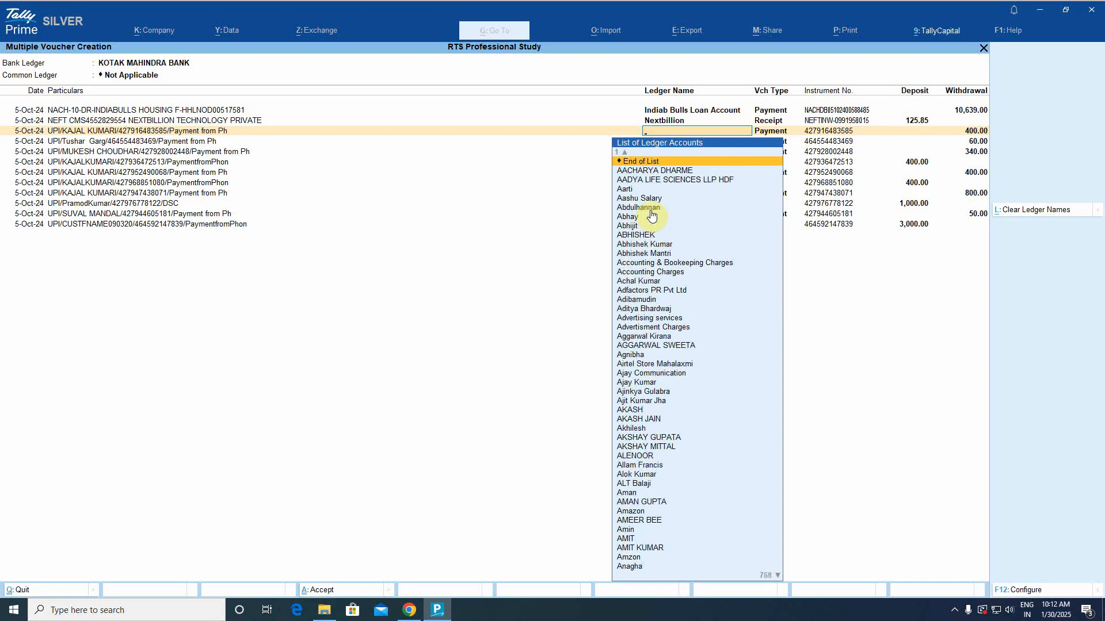
Create a new ledger named after the 400.00 UPI payee, grouped under Sundry Creditors.
{"action": "key", "text": "alt+c"}
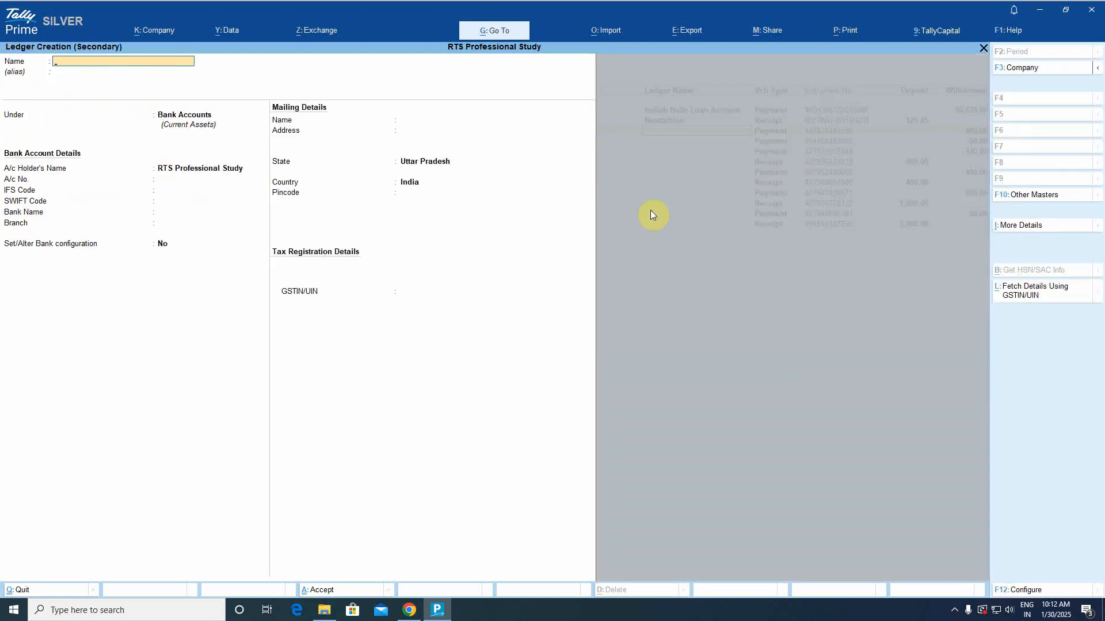
{"action": "key", "text": "Return"}
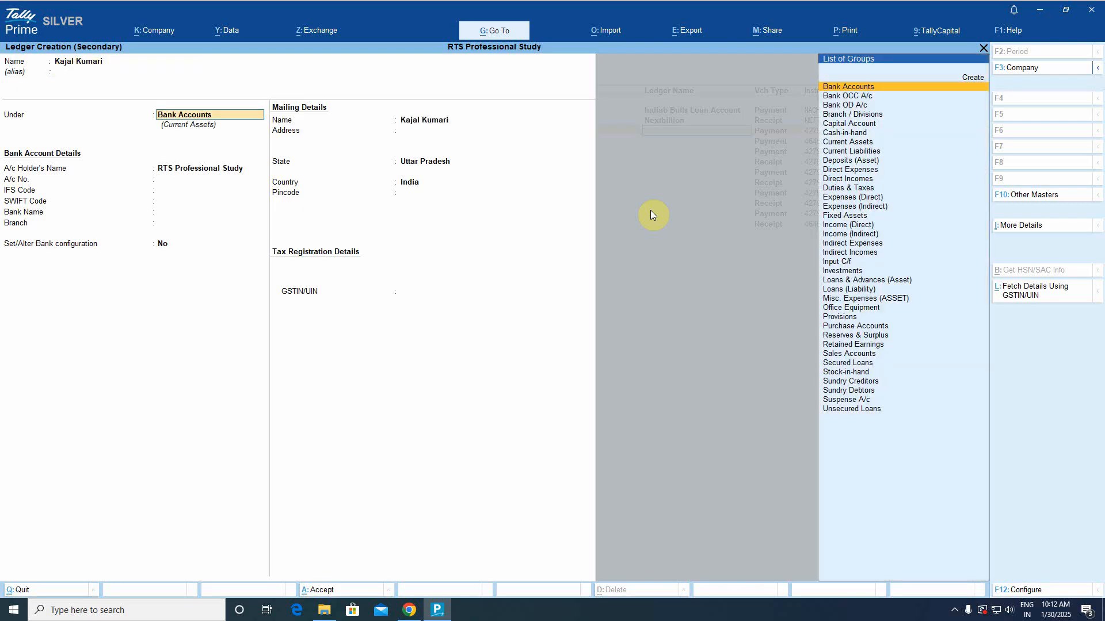
{"action": "type", "text": "Sund"}
{"action": "key", "text": "Return"}
{"action": "key", "text": "Return"}
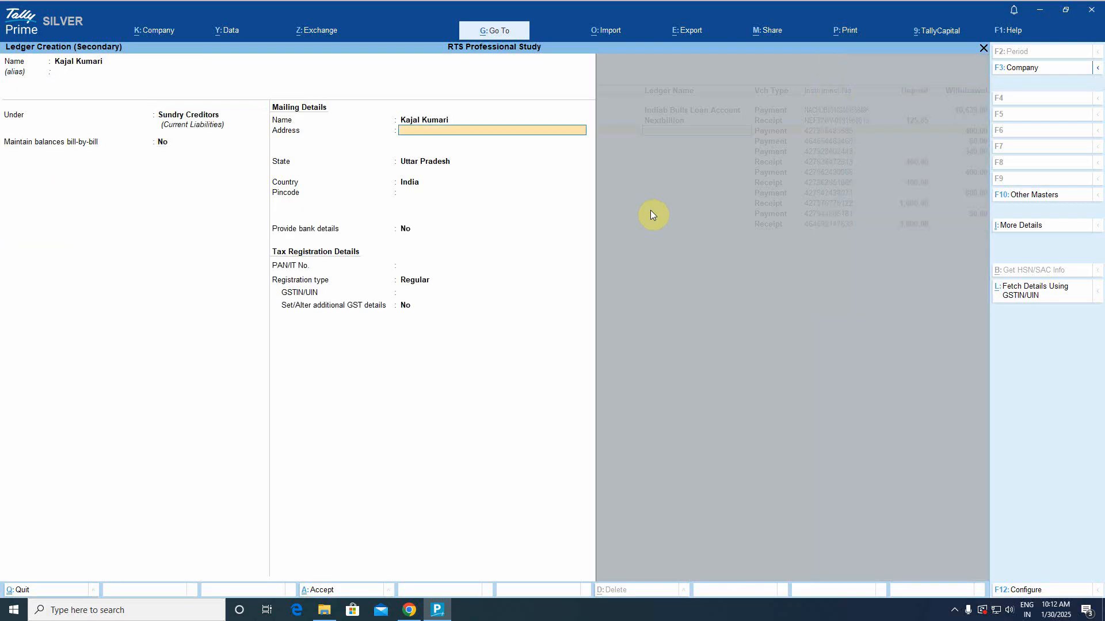
{"action": "key", "text": "Return"}
{"action": "key", "text": "Return"}
{"action": "key", "text": "Return"}
{"action": "key", "text": "Return"}
{"action": "key", "text": "Return"}
{"action": "key", "text": "Return"}
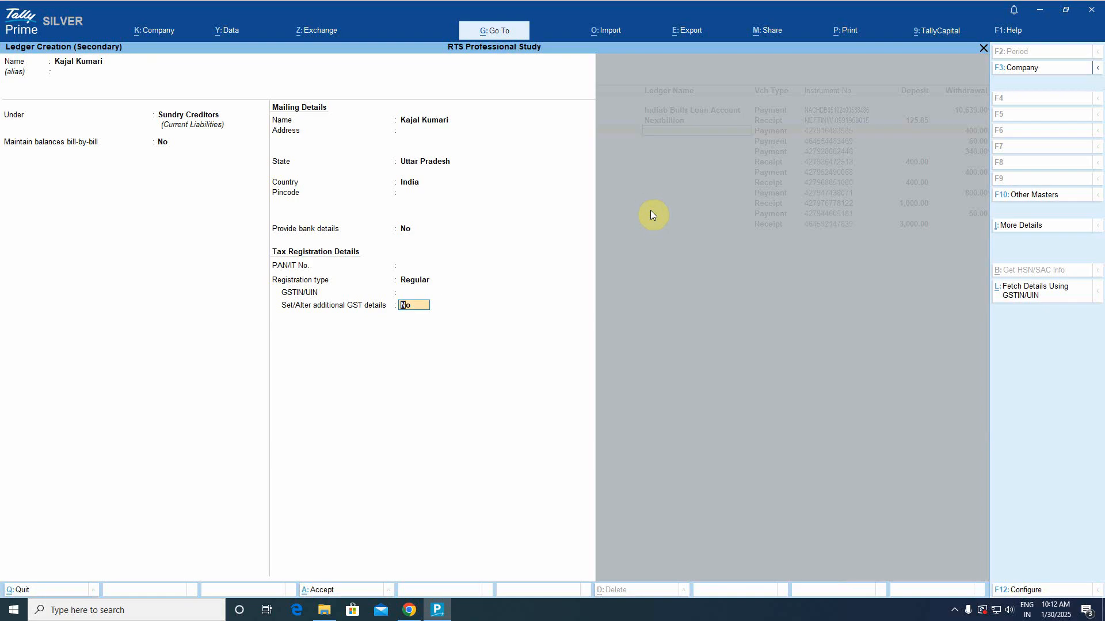
{"action": "key", "text": "Return"}
{"action": "key", "text": "Return"}
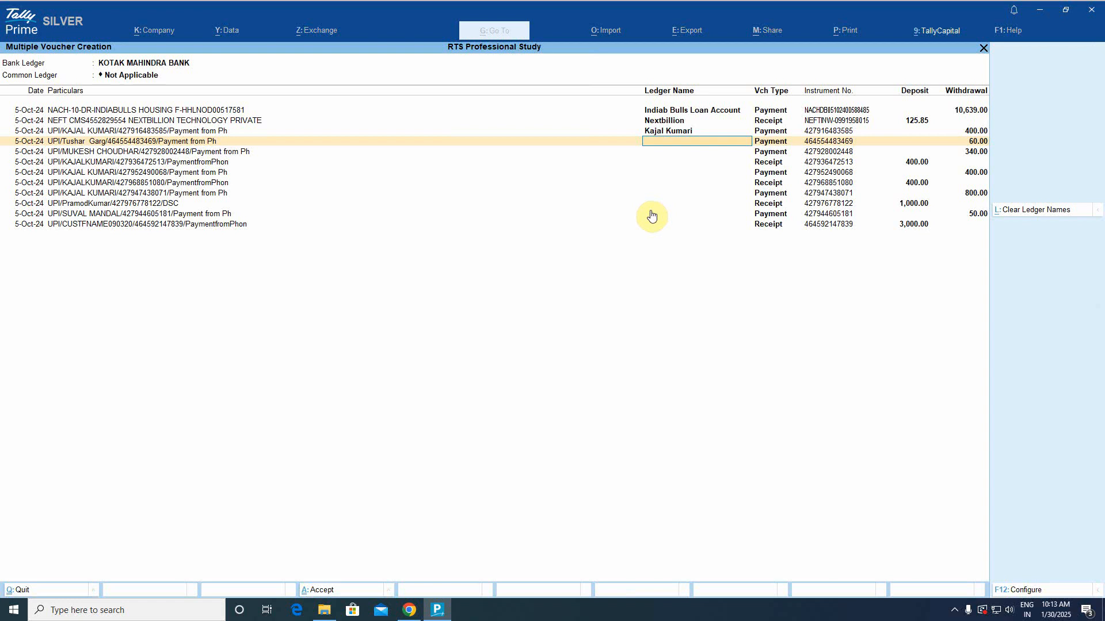
Assign Staff Welfare to the 60.00 payment and Medical Expenses to the 340.00 payment.
{"action": "type", "text": "sf"}
{"action": "key", "text": "BackSpace"}
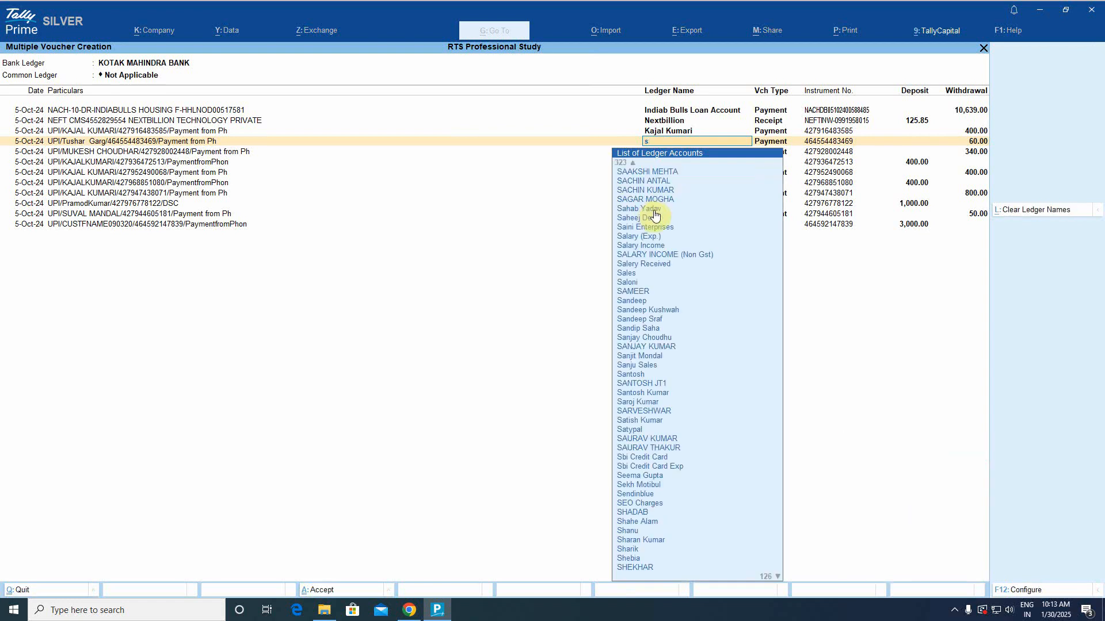
{"action": "type", "text": "taf"}
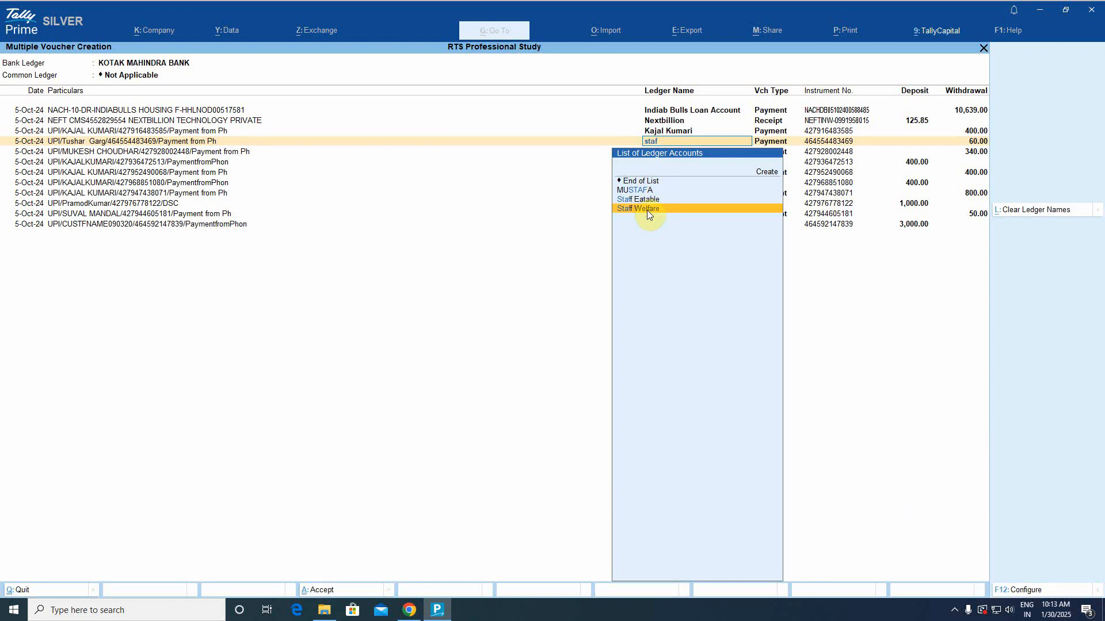
{"action": "left_click", "coordinate": [646, 209]}
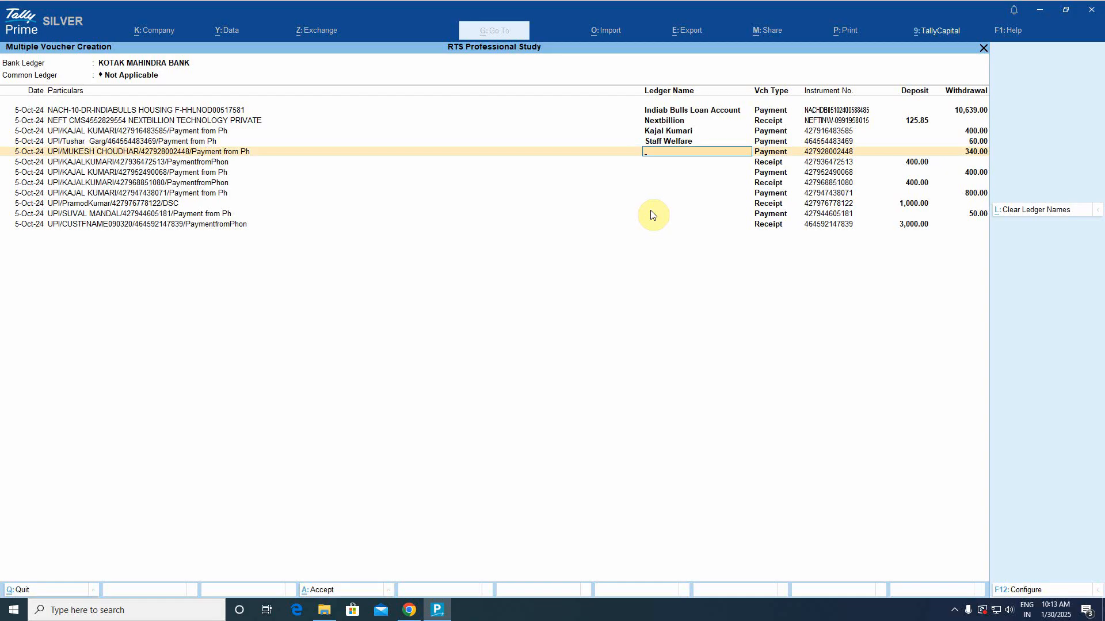
{"action": "type", "text": "me"}
{"action": "left_click", "coordinate": [651, 215]}
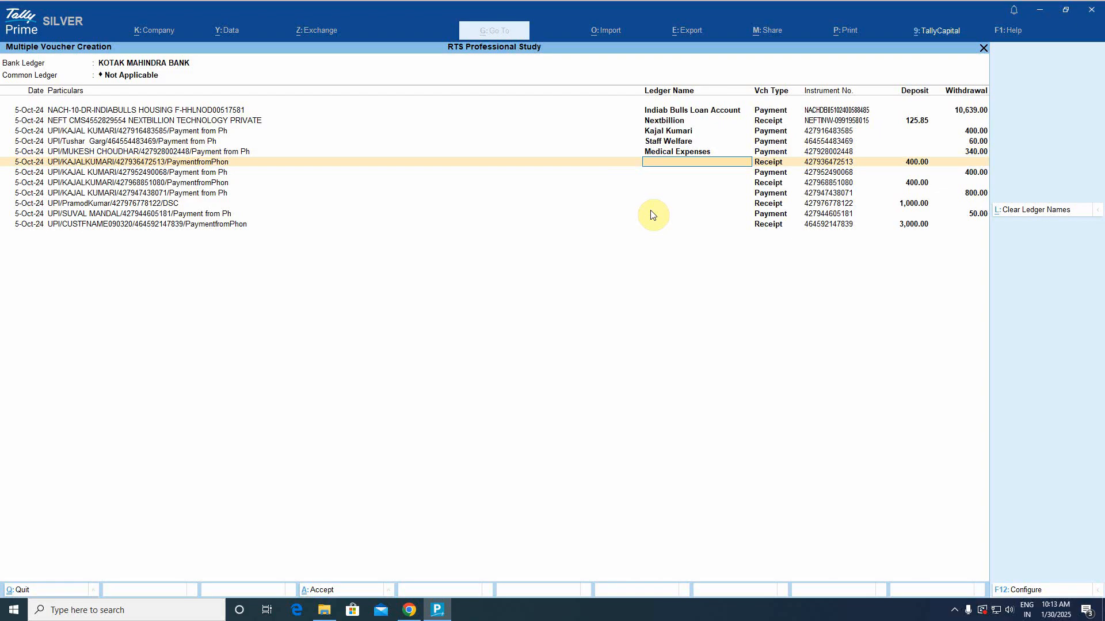
Assign the new payee ledger to the 400.00 payment, 400.00 receipt and 800.00 payment.
{"action": "type", "text": "ka"}
{"action": "left_click", "coordinate": [651, 215]}
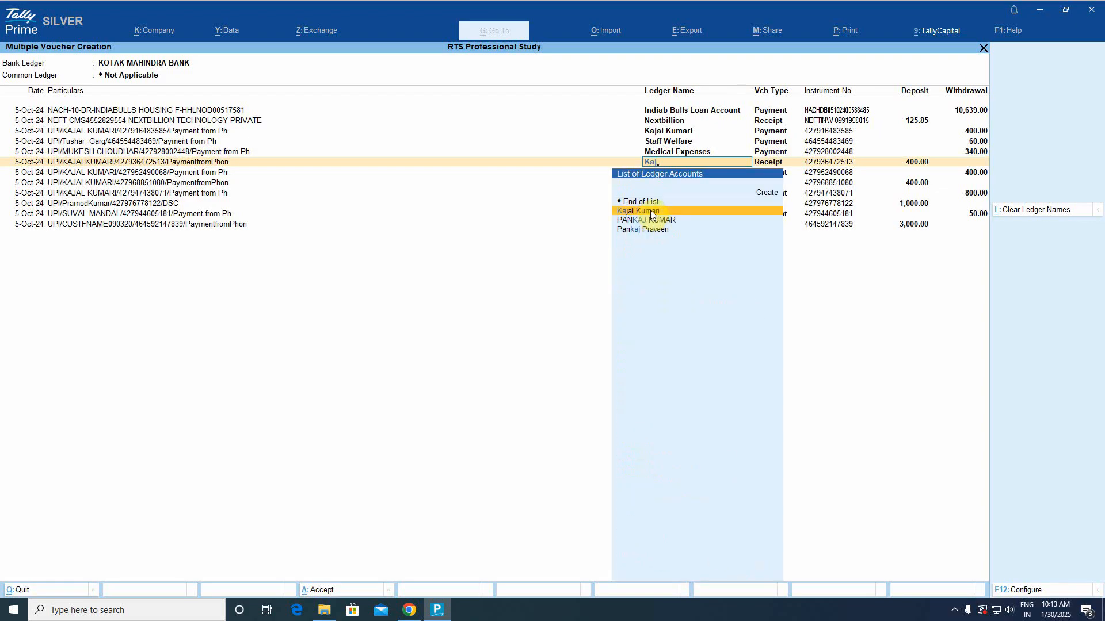
{"action": "key", "text": "Return"}
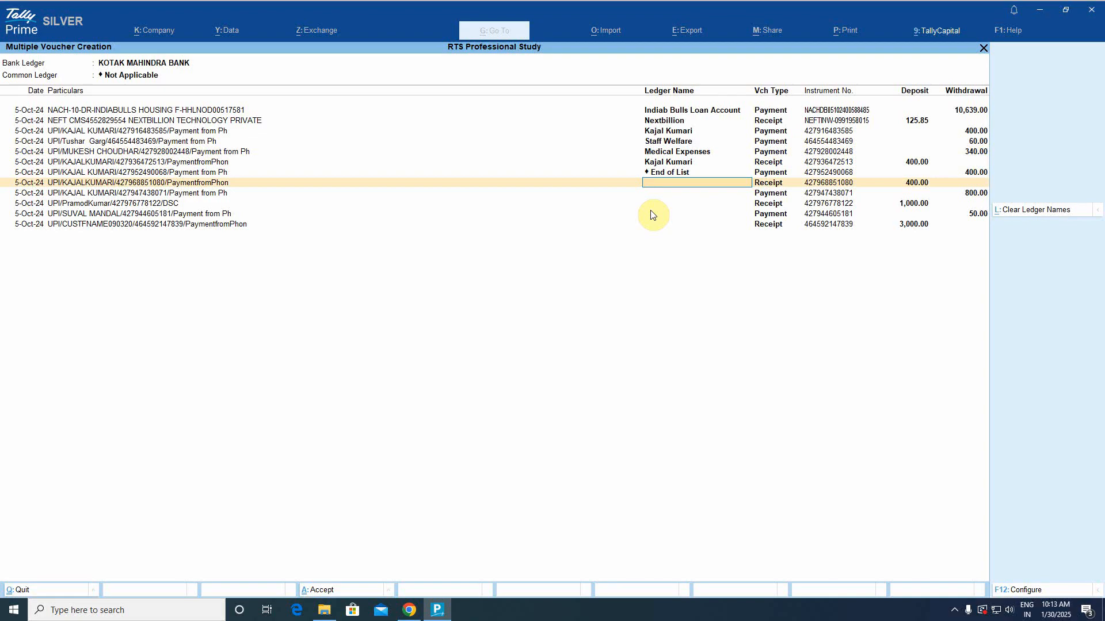
{"action": "key", "text": "Up"}
{"action": "type", "text": "Kaj"}
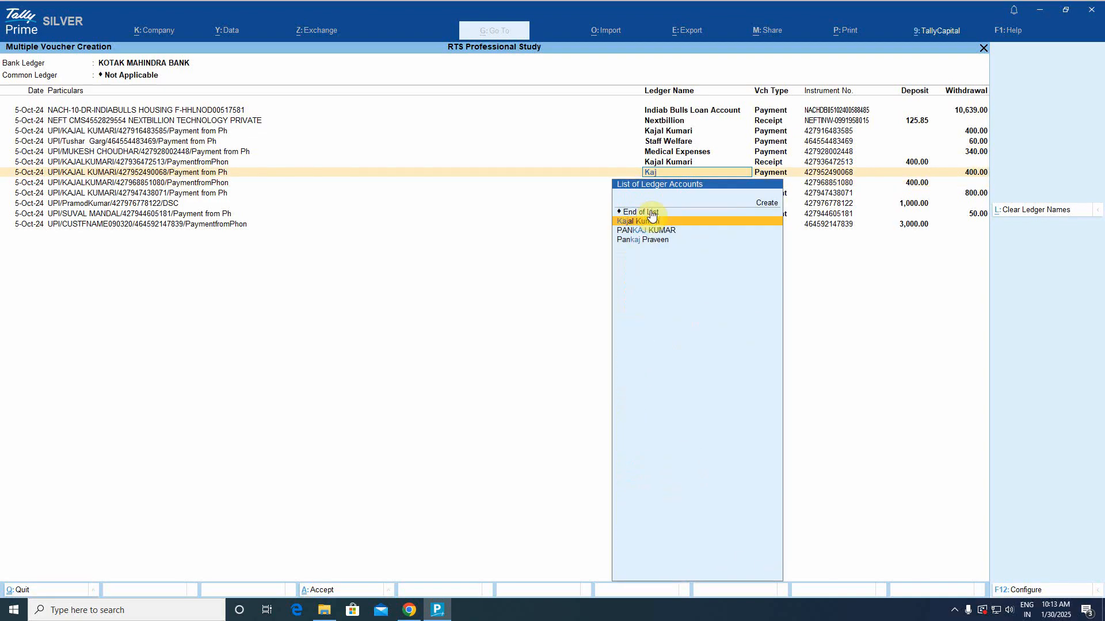
{"action": "left_click", "coordinate": [651, 215]}
{"action": "type", "text": "kla"}
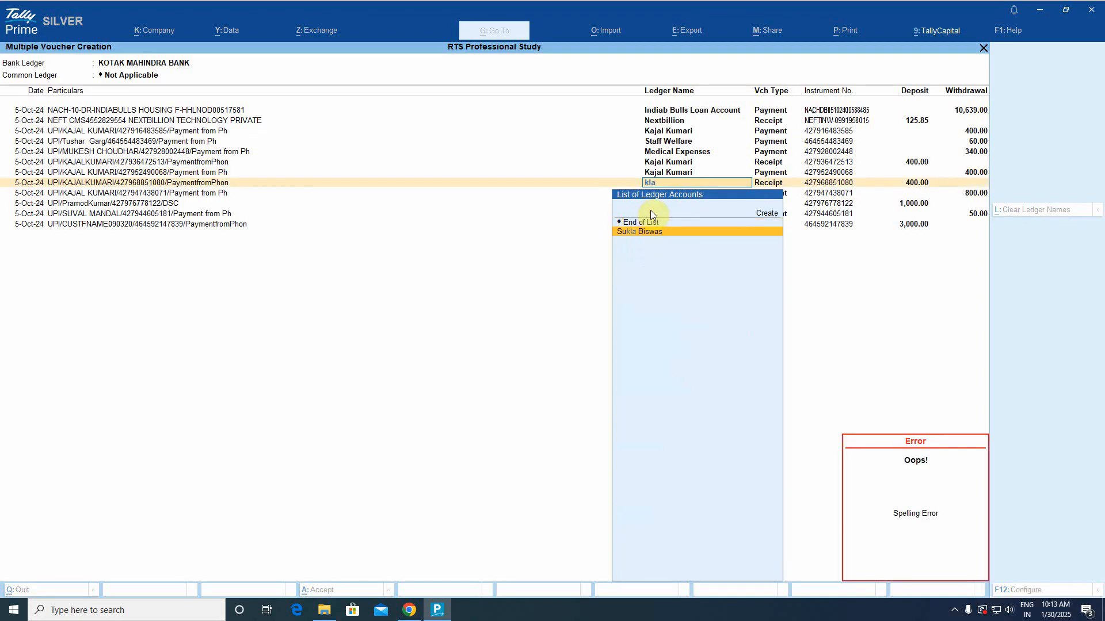
{"action": "key", "text": "BackSpace"}
{"action": "key", "text": "BackSpace"}
{"action": "key", "text": "BackSpace"}
{"action": "type", "text": "kaj"}
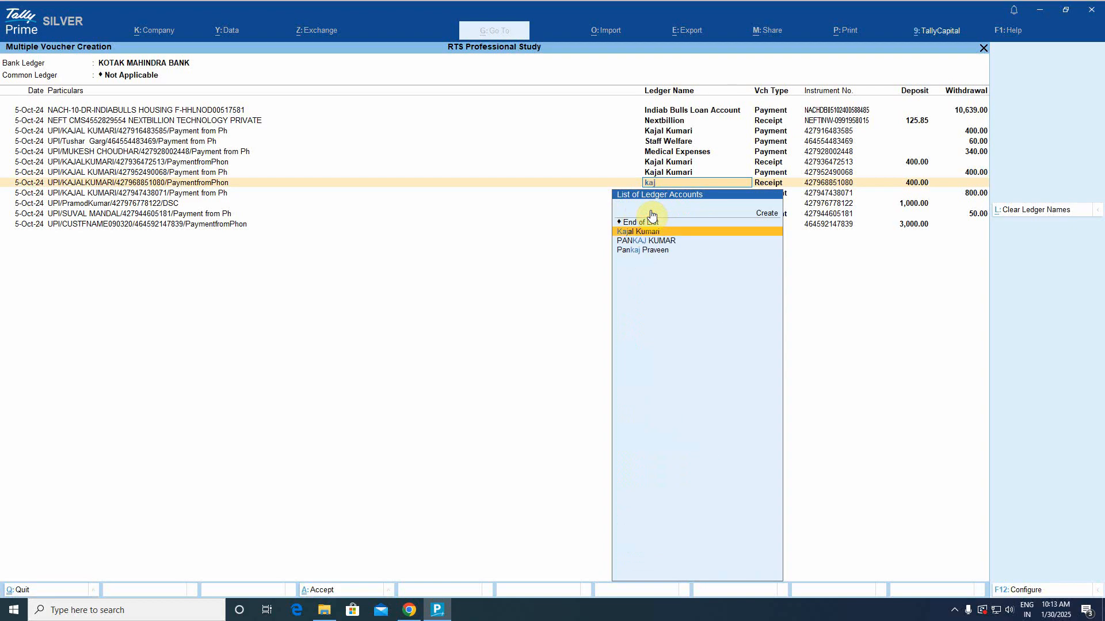
{"action": "key", "text": "Return"}
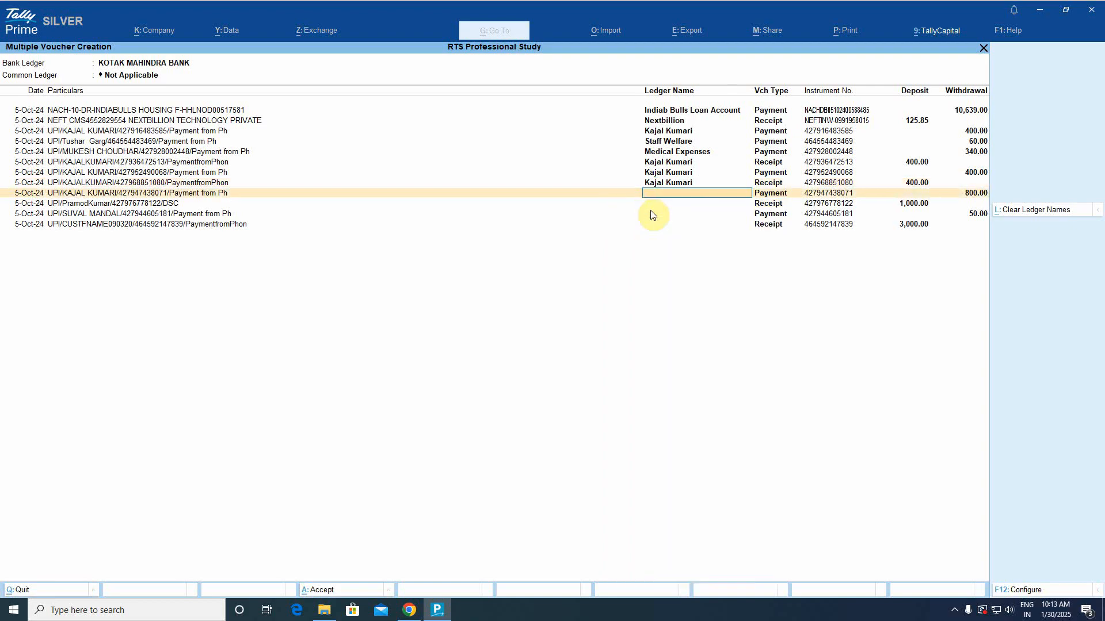
{"action": "type", "text": "kaj"}
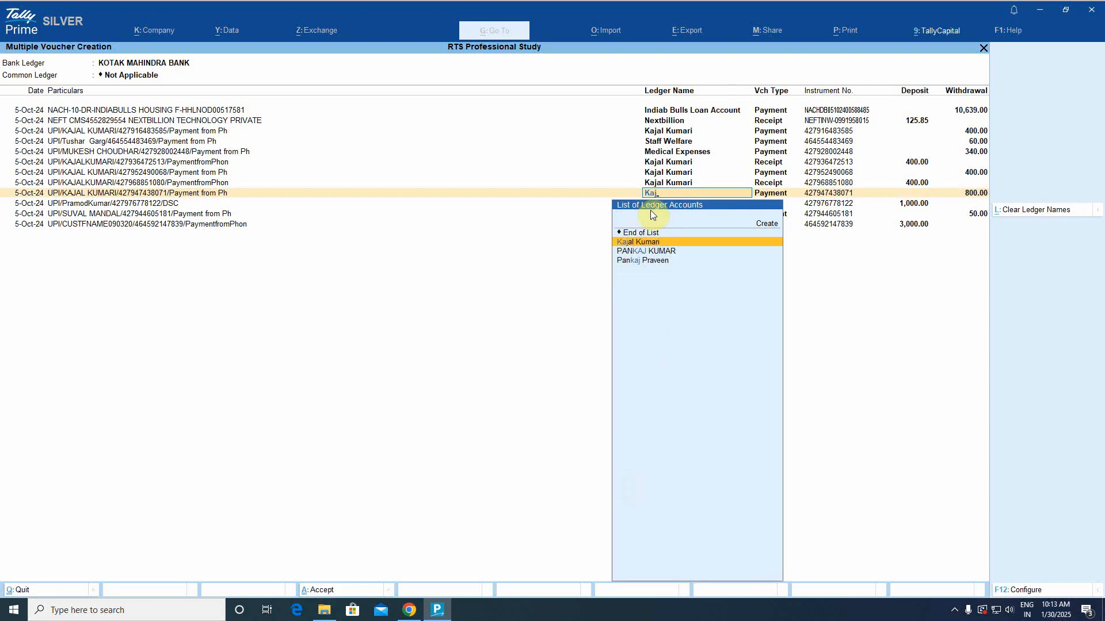
{"action": "key", "text": "Return"}
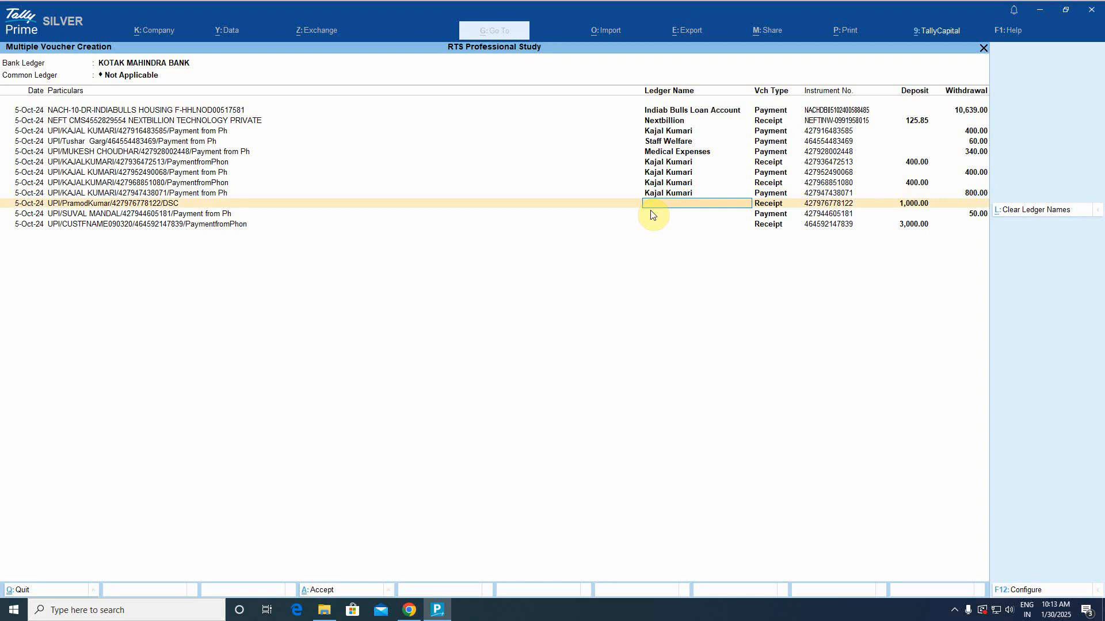
Assign OTHER INCOME to the 1,000.00 receipt.
{"action": "type", "text": "par"}
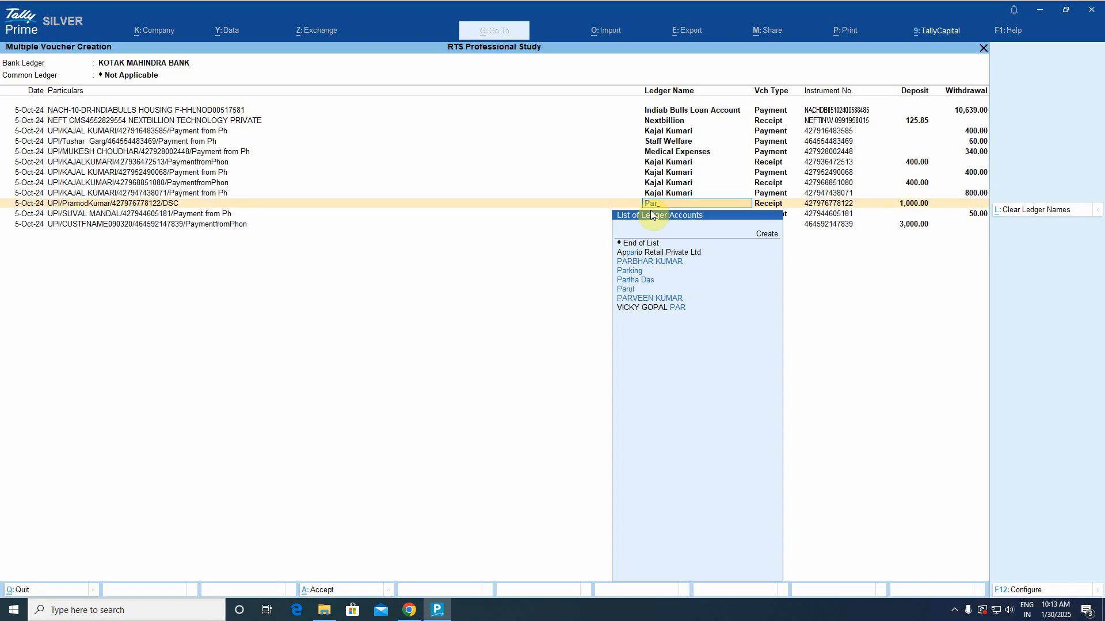
{"action": "key", "text": "BackSpace"}
{"action": "key", "text": "BackSpace"}
{"action": "key", "text": "BackSpace"}
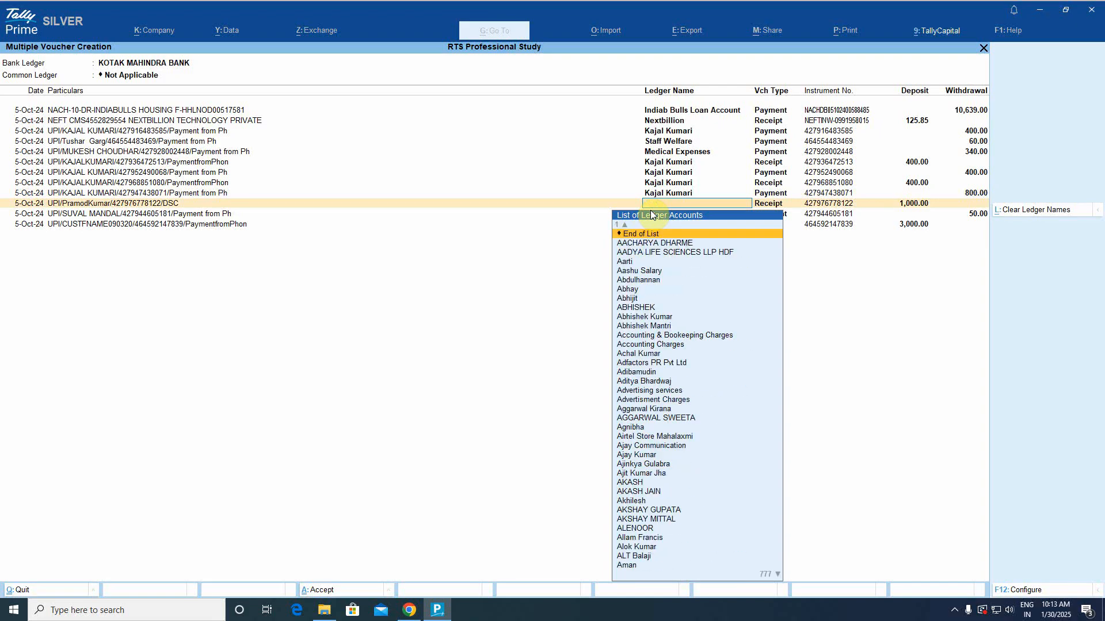
{"action": "type", "text": "sun"}
{"action": "key", "text": "Return"}
{"action": "key", "text": "BackSpace"}
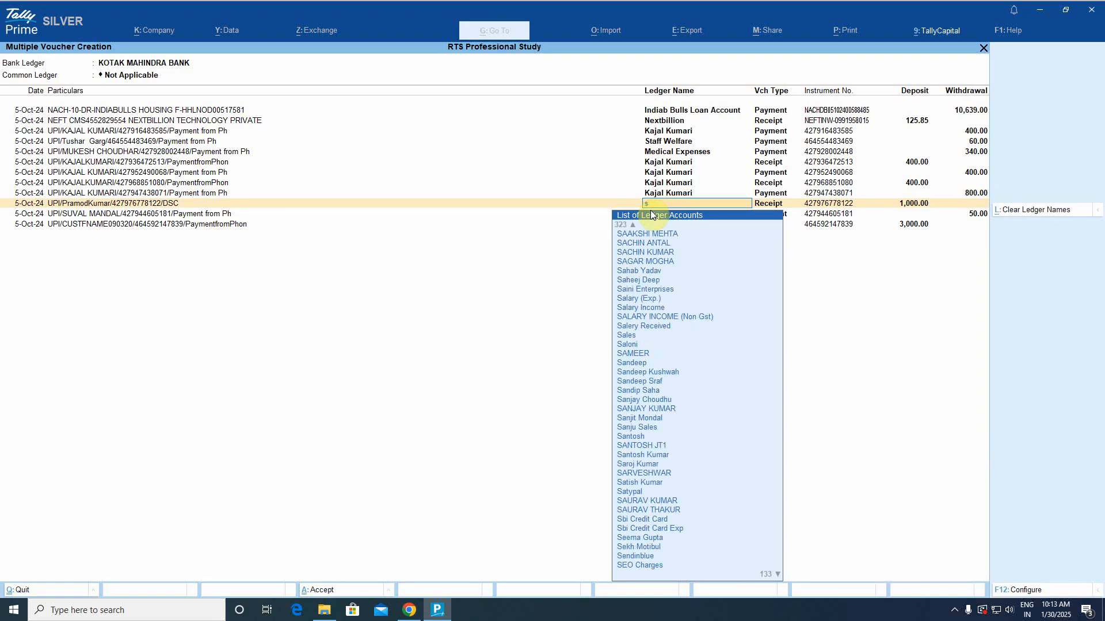
{"action": "type", "text": "to"}
{"action": "key", "text": "BackSpace"}
{"action": "key", "text": "BackSpace"}
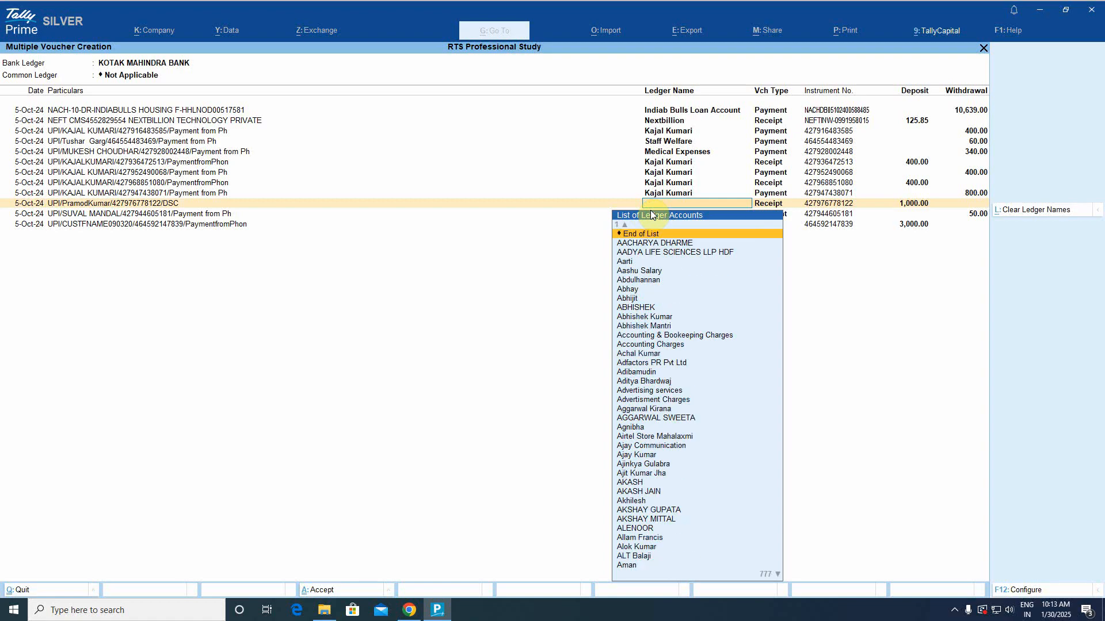
{"action": "type", "text": "oh"}
{"action": "key", "text": "Return"}
{"action": "key", "text": "BackSpace"}
{"action": "key", "text": "BackSpace"}
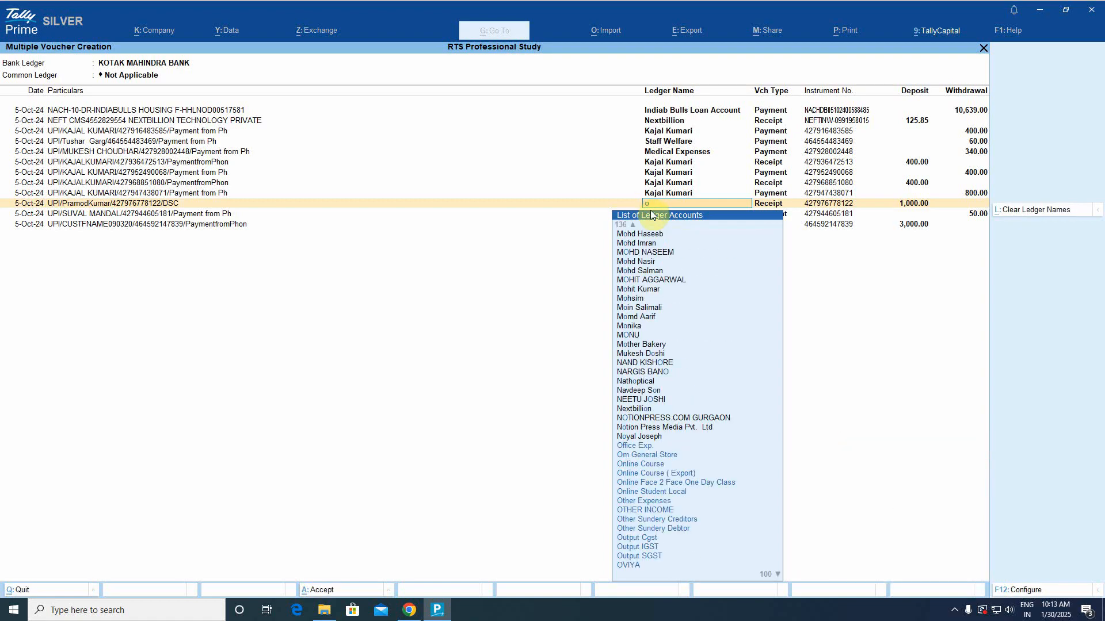
{"action": "type", "text": "other"}
{"action": "key", "text": "Down"}
{"action": "key", "text": "Down"}
{"action": "key", "text": "Down"}
{"action": "key", "text": "Down"}
{"action": "key", "text": "Up"}
{"action": "key", "text": "Up"}
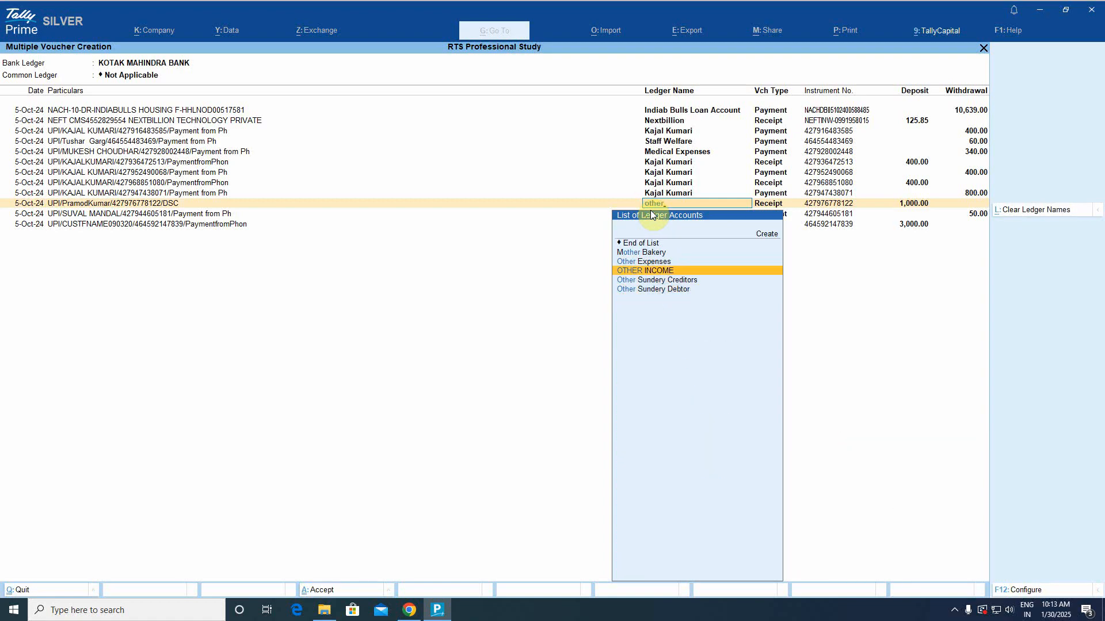
{"action": "key", "text": "Return"}
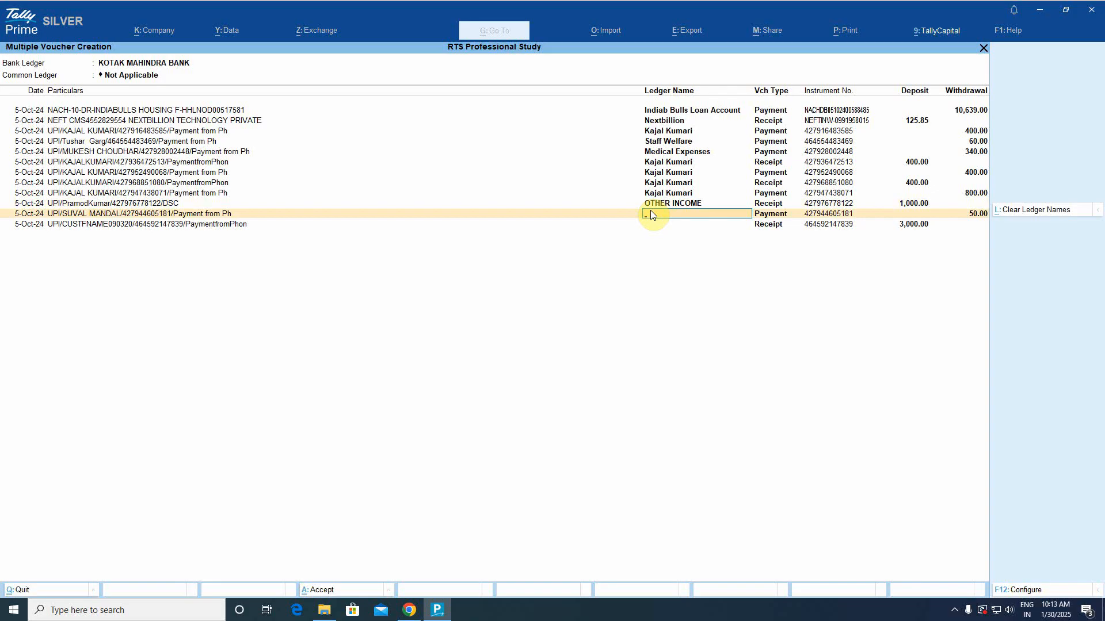
Assign Staff Welfare to 50.00 and Suspense Account to the 3,000.00 receipt, then accept the vouchers.
{"action": "type", "text": "staf"}
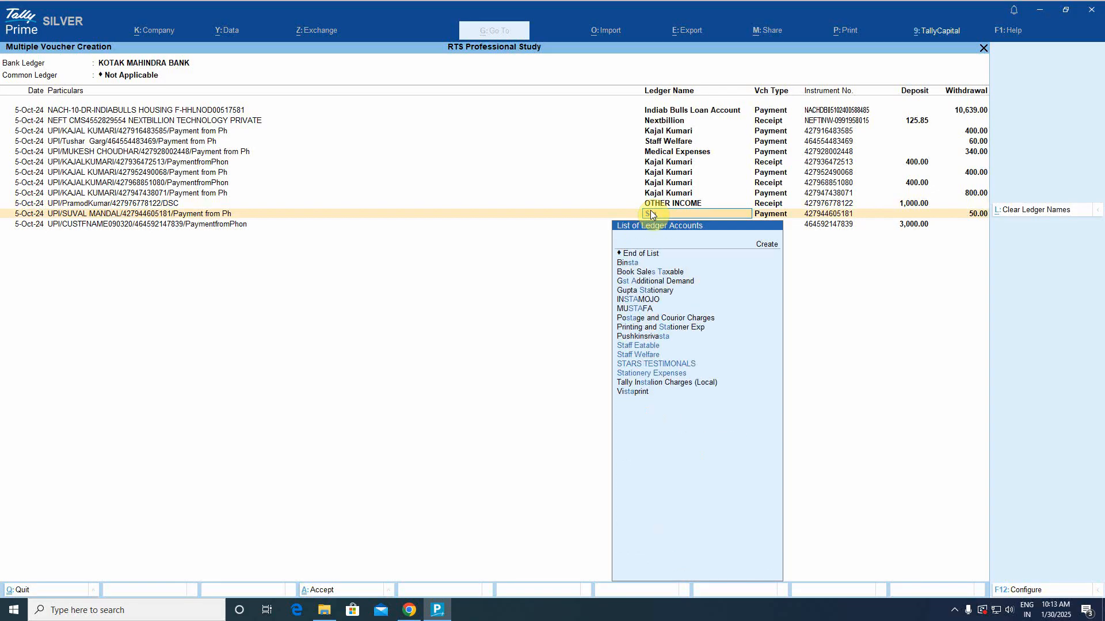
{"action": "key", "text": "Down"}
{"action": "key", "text": "Return"}
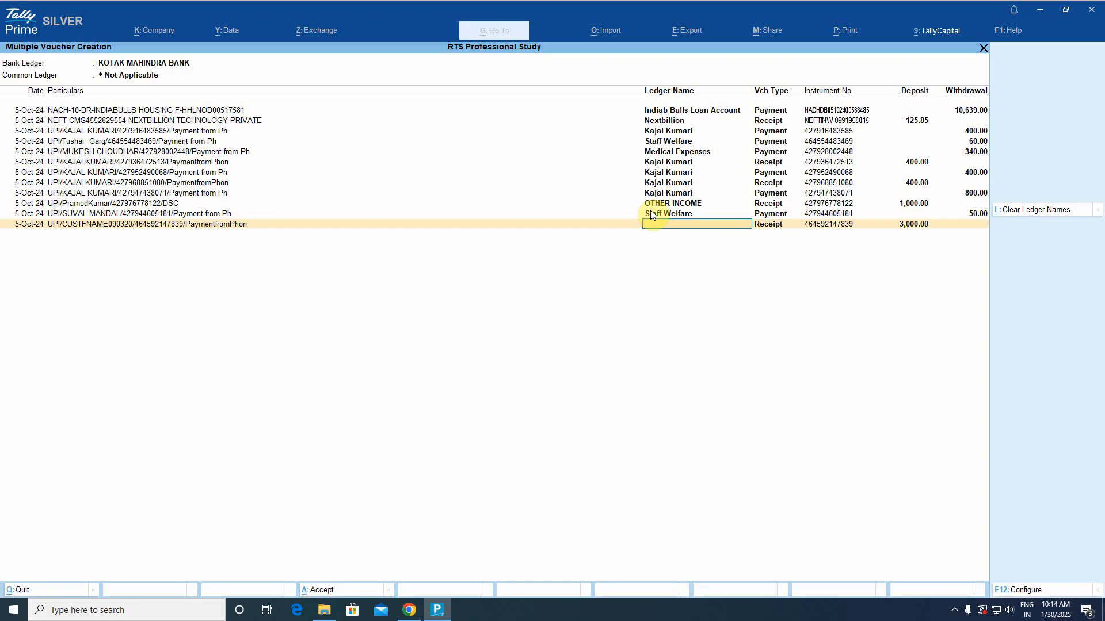
{"action": "type", "text": "Sus"}
{"action": "key", "text": "Down"}
{"action": "key", "text": "Down"}
{"action": "key", "text": "Down"}
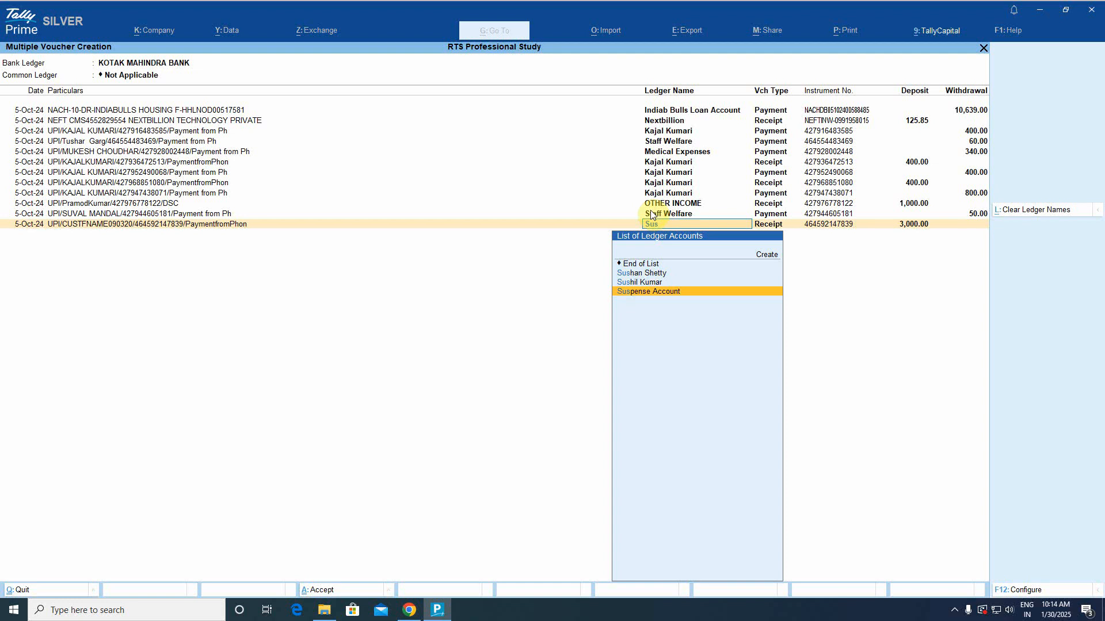
{"action": "key", "text": "Return"}
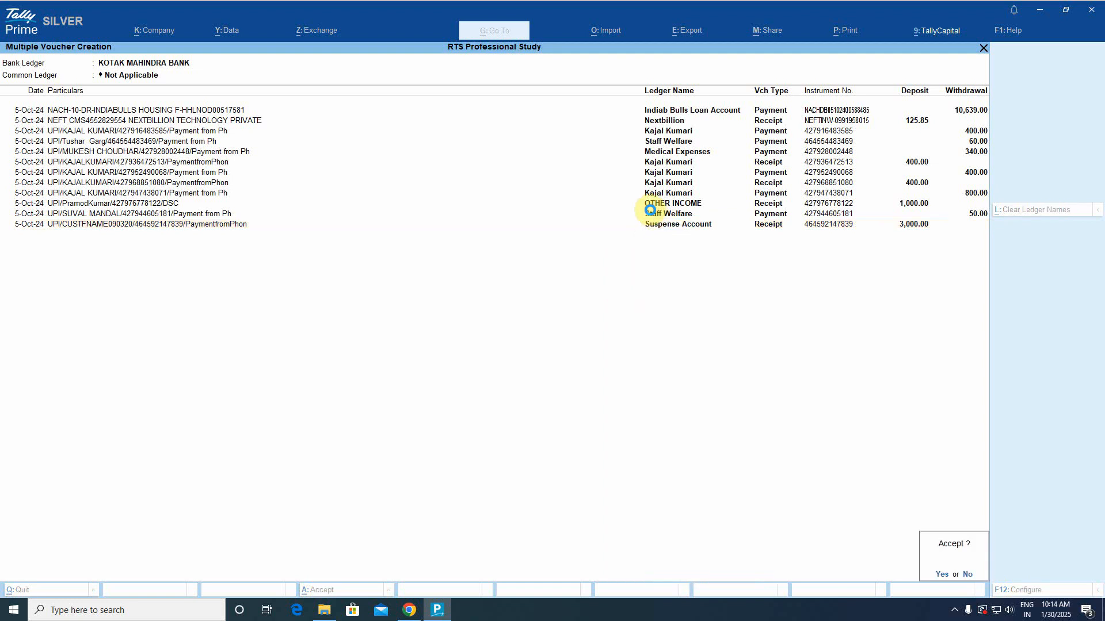
{"action": "key", "text": "Return"}
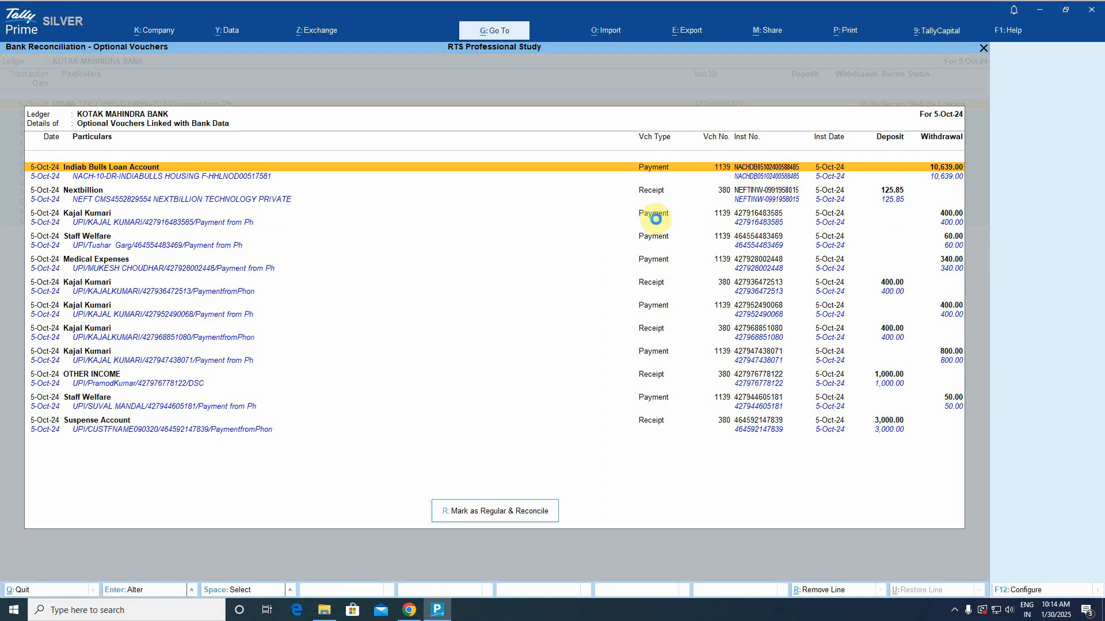
Mark the 5-Oct-24 optional vouchers regular and reconciled, then exit to the Gateway of Tally.
{"action": "key", "text": "r"}
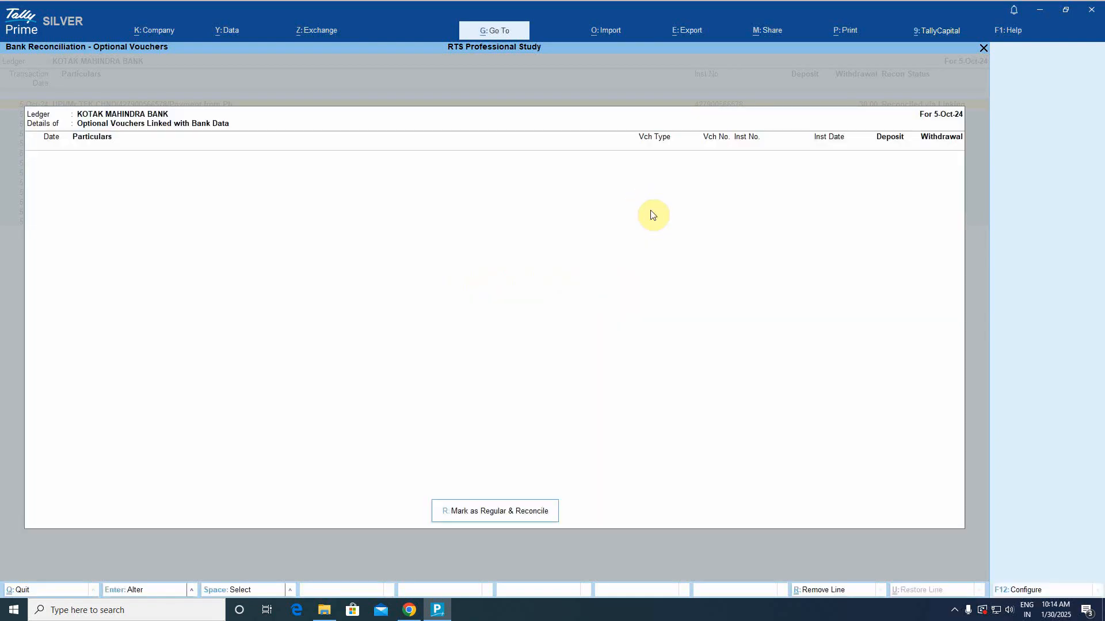
{"action": "key", "text": "Escape"}
{"action": "key", "text": "Escape"}
{"action": "key", "text": "Escape"}
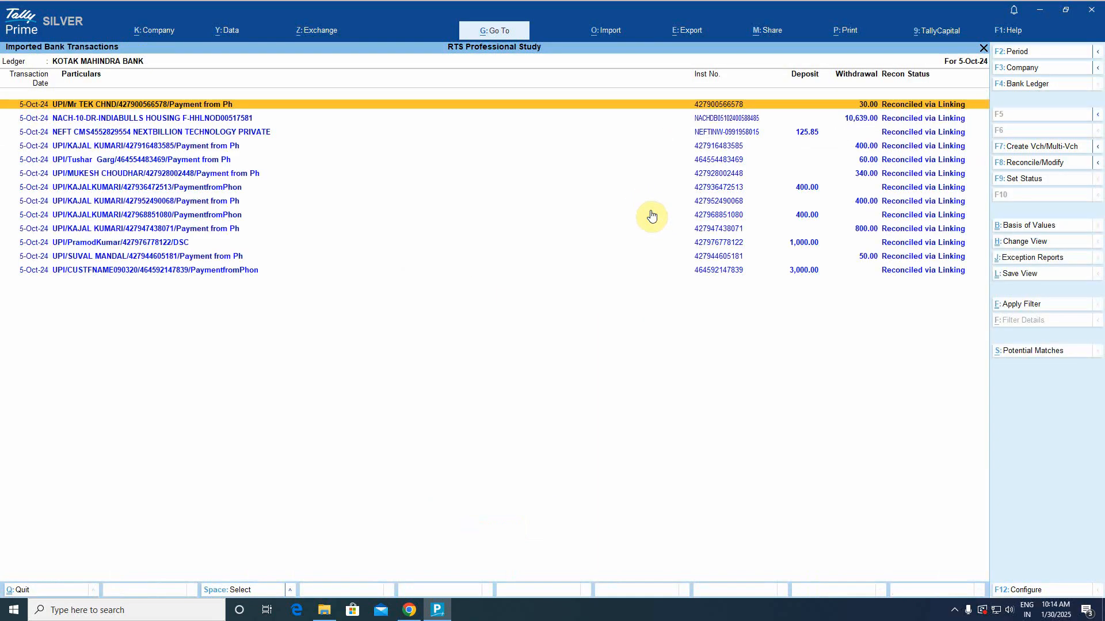
{"action": "key", "text": "Escape"}
Open the KOTAK MAHINDRA BANK ledger vouchers report.
{"action": "key", "text": "n"}
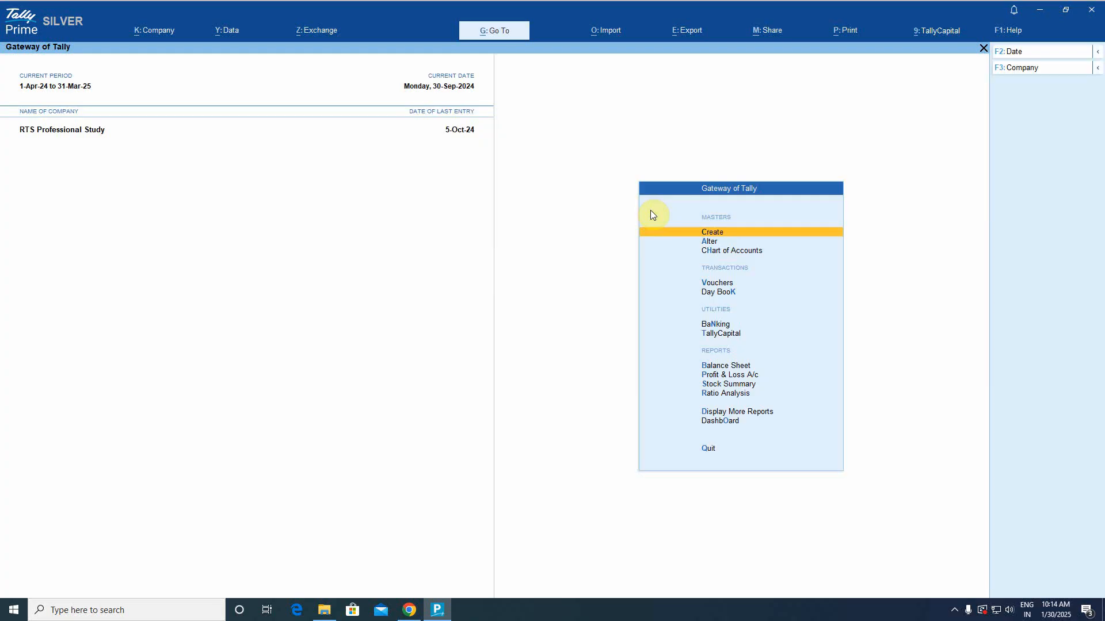
{"action": "key", "text": "d"}
{"action": "key", "text": "Escape"}
{"action": "key", "text": "Home"}
{"action": "type", "text": "dalKot"}
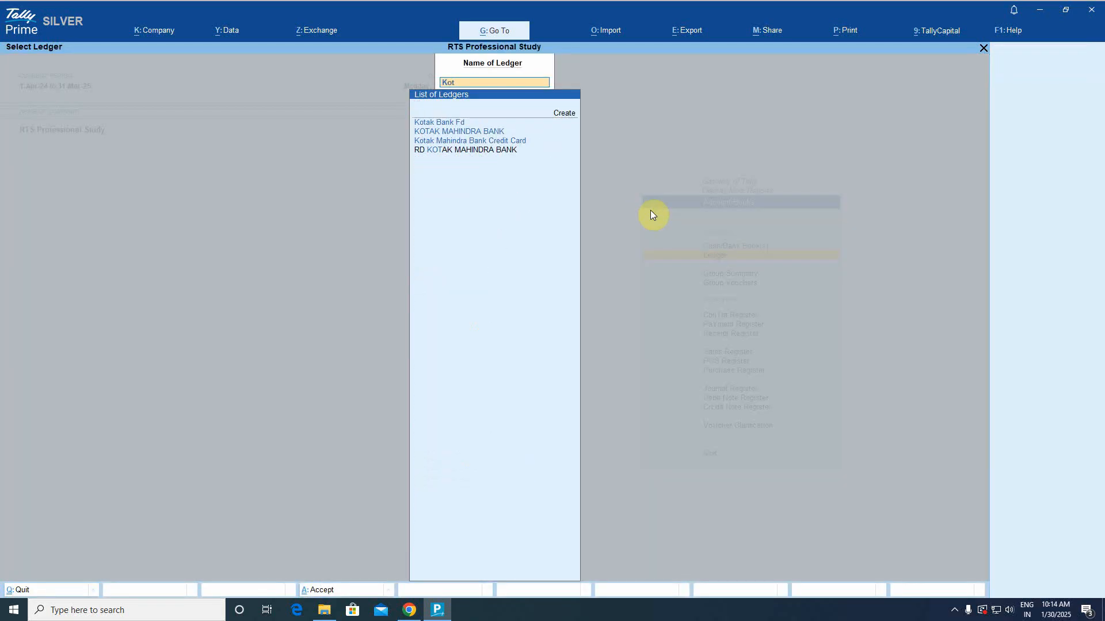
{"action": "key", "text": "Down"}
{"action": "key", "text": "Return"}
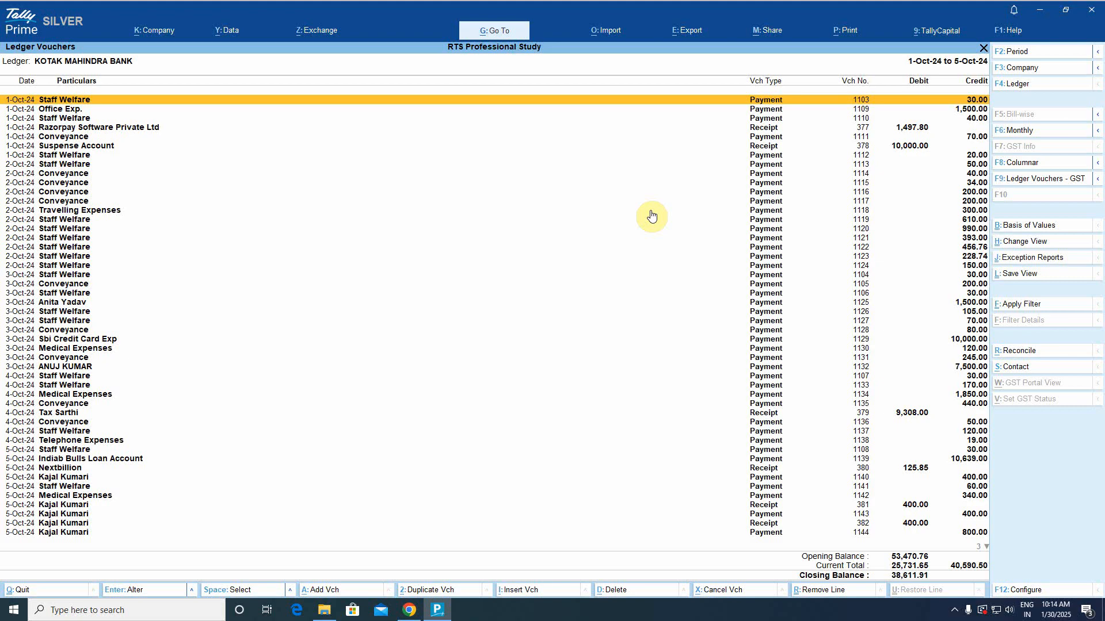
Check the 38,611.91 closing balance and review the 4-Oct Conveyance payment 1136.
{"action": "key", "text": "Down"}
{"action": "key", "text": "Down"}
{"action": "key", "text": "Down"}
{"action": "key", "text": "Down"}
{"action": "key", "text": "Down"}
{"action": "key", "text": "Down"}
{"action": "key", "text": "Down"}
{"action": "key", "text": "Down"}
{"action": "key", "text": "Down"}
{"action": "key", "text": "Down"}
{"action": "key", "text": "Down"}
{"action": "key", "text": "Down"}
{"action": "key", "text": "Down"}
{"action": "key", "text": "Down"}
{"action": "key", "text": "Down"}
{"action": "key", "text": "Down"}
{"action": "key", "text": "Down"}
{"action": "key", "text": "Down"}
{"action": "key", "text": "Down"}
{"action": "key", "text": "Down"}
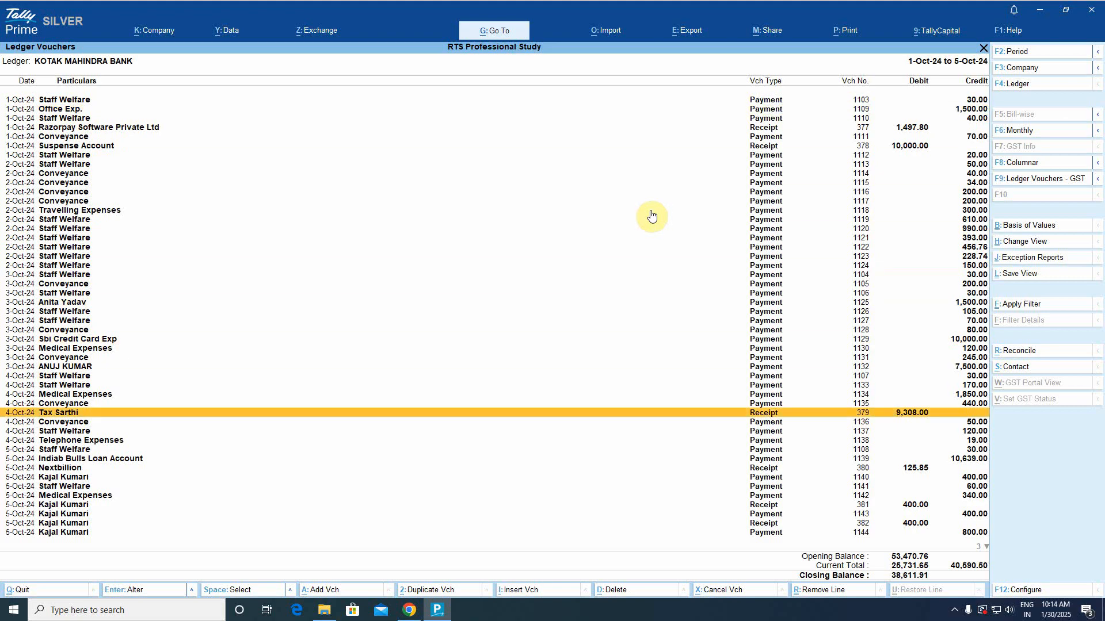
{"action": "key", "text": "Down"}
{"action": "key", "text": "Down"}
{"action": "key", "text": "Down"}
{"action": "key", "text": "Down"}
{"action": "key", "text": "Down"}
{"action": "key", "text": "Down"}
{"action": "key", "text": "Down"}
{"action": "key", "text": "Down"}
{"action": "key", "text": "Down"}
{"action": "key", "text": "Down"}
{"action": "key", "text": "Down"}
{"action": "key", "text": "Down"}
{"action": "key", "text": "Down"}
{"action": "key", "text": "Down"}
{"action": "key", "text": "Down"}
{"action": "key", "text": "Down"}
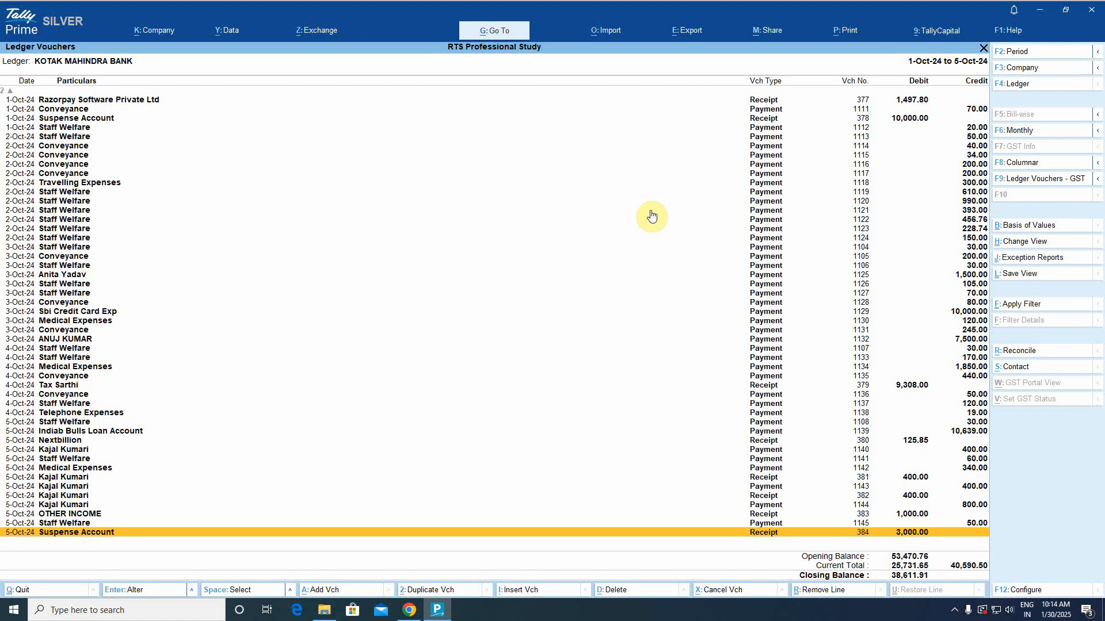
{"action": "key", "text": "Up"}
{"action": "key", "text": "Up"}
{"action": "key", "text": "Up"}
{"action": "key", "text": "Up"}
{"action": "key", "text": "Up"}
{"action": "key", "text": "Up"}
{"action": "key", "text": "Up"}
{"action": "key", "text": "Up"}
{"action": "key", "text": "Up"}
{"action": "key", "text": "Up"}
{"action": "key", "text": "Up"}
{"action": "key", "text": "Up"}
{"action": "key", "text": "Up"}
{"action": "key", "text": "Up"}
{"action": "key", "text": "Up"}
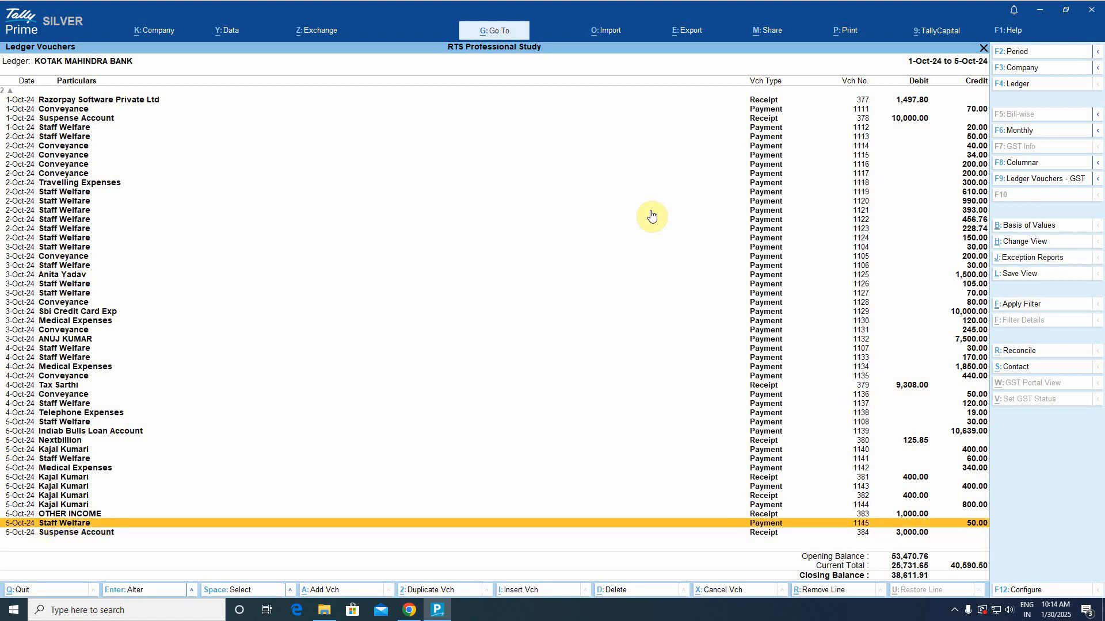
{"action": "key", "text": "Return"}
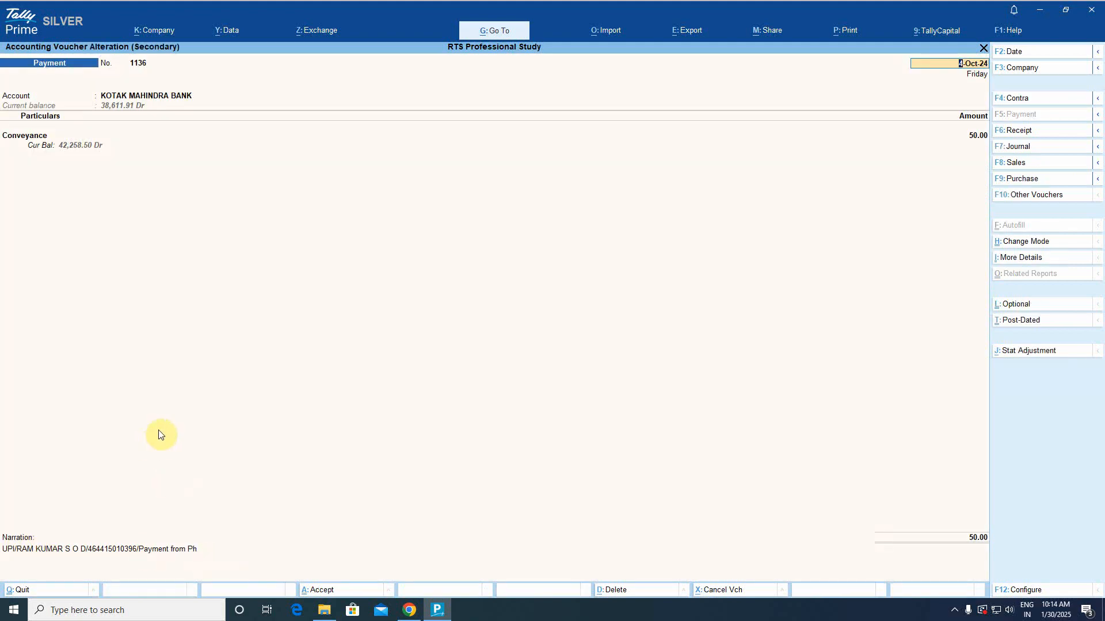
{"action": "key", "text": "BackSpace"}
Review Suspense Account receipt 378 and Travelling Expenses payment 1118, then bring up Downloads.
{"action": "key", "text": "Up"}
{"action": "key", "text": "Up"}
{"action": "key", "text": "Up"}
{"action": "key", "text": "Up"}
{"action": "key", "text": "Up"}
{"action": "key", "text": "Up"}
{"action": "key", "text": "Up"}
{"action": "key", "text": "Up"}
{"action": "key", "text": "Up"}
{"action": "key", "text": "Up"}
{"action": "key", "text": "Up"}
{"action": "key", "text": "Up"}
{"action": "key", "text": "Up"}
{"action": "key", "text": "Up"}
{"action": "key", "text": "Up"}
{"action": "key", "text": "Up"}
{"action": "key", "text": "Up"}
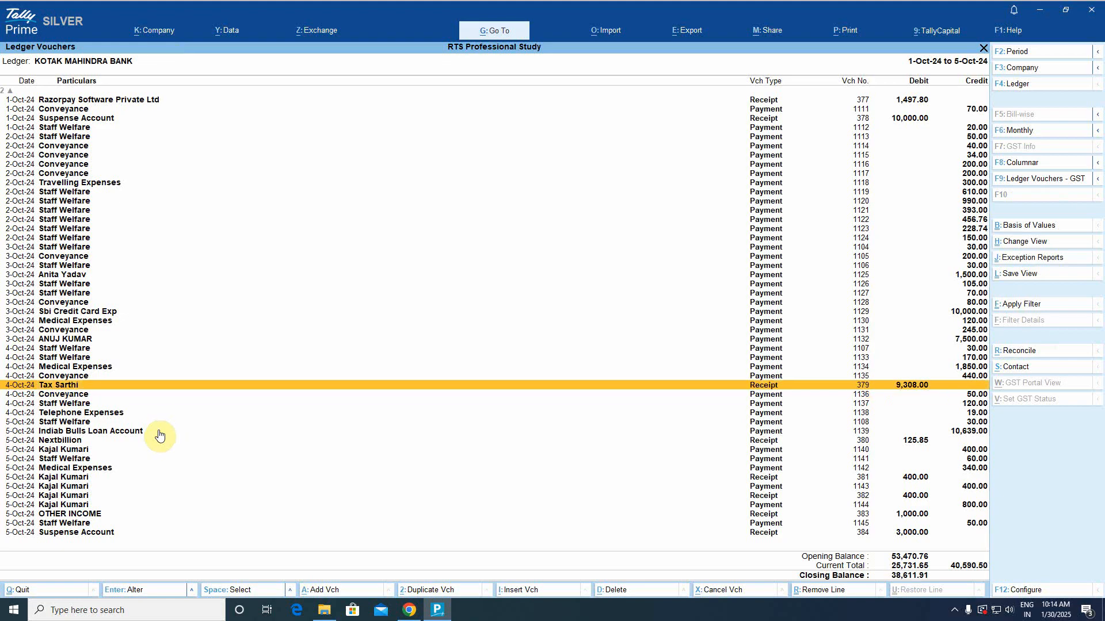
{"action": "key", "text": "Up"}
{"action": "key", "text": "Up"}
{"action": "key", "text": "Up"}
{"action": "key", "text": "Up"}
{"action": "key", "text": "Up"}
{"action": "key", "text": "Up"}
{"action": "key", "text": "Up"}
{"action": "key", "text": "Up"}
{"action": "key", "text": "Up"}
{"action": "key", "text": "Up"}
{"action": "key", "text": "Up"}
{"action": "key", "text": "Up"}
{"action": "key", "text": "Up"}
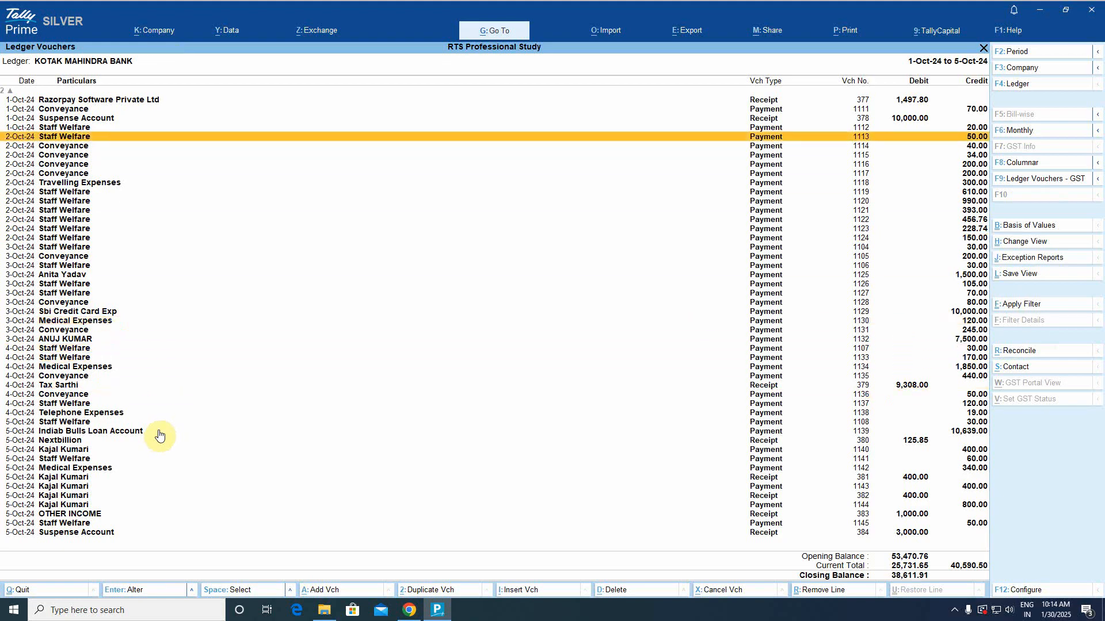
{"action": "key", "text": "Return"}
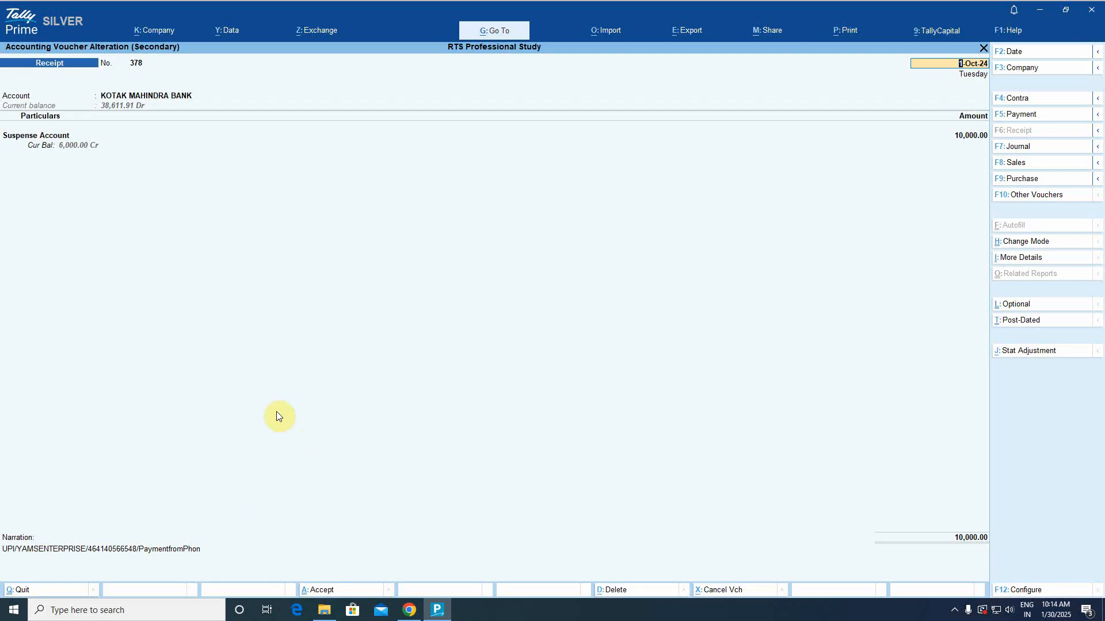
{"action": "key", "text": "Escape"}
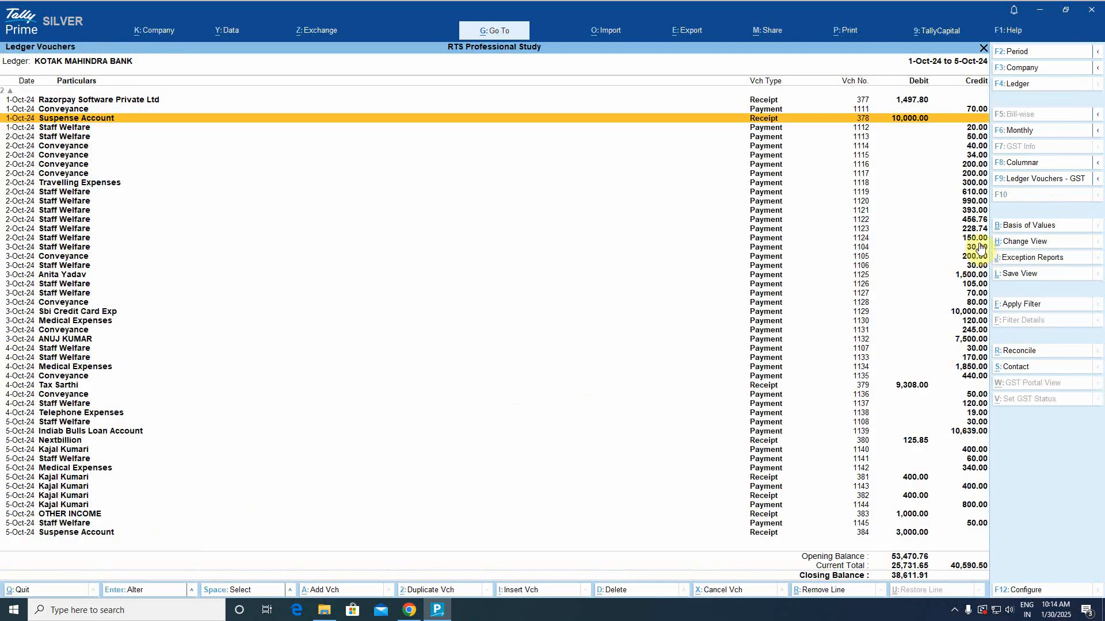
{"action": "left_click", "coordinate": [974, 183]}
{"action": "key", "text": "Return"}
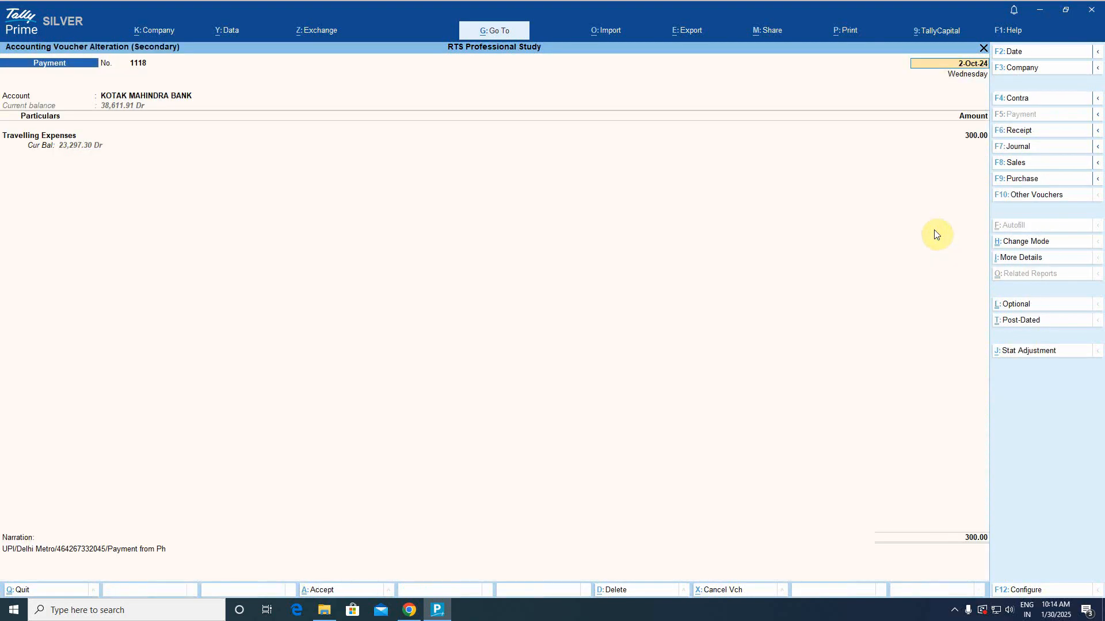
{"action": "key", "text": "Escape"}
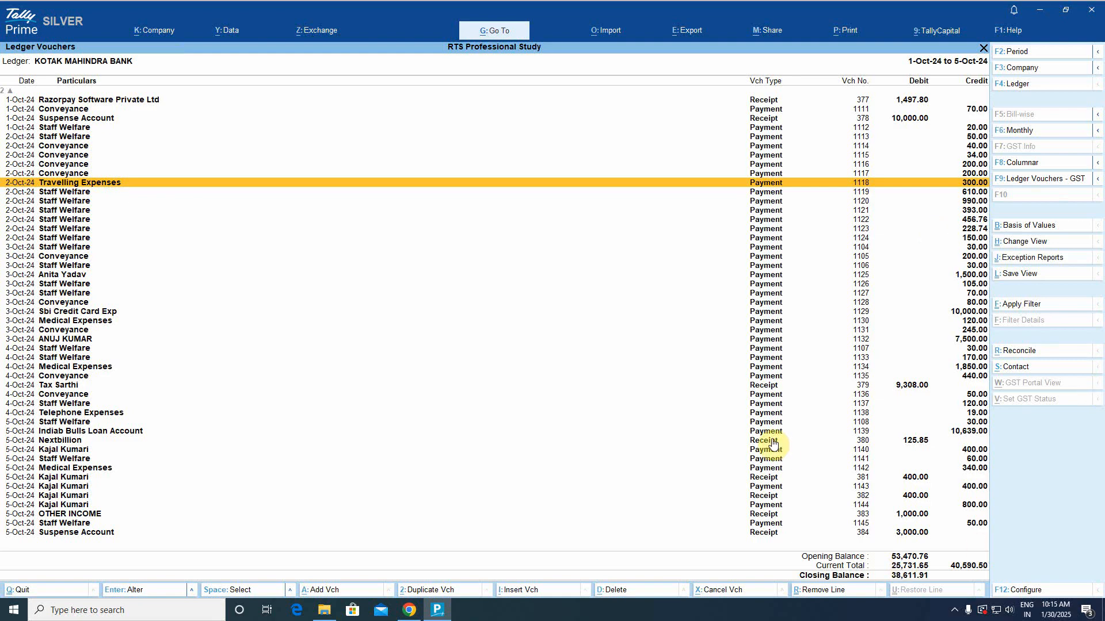
{"action": "left_click", "coordinate": [324, 609]}
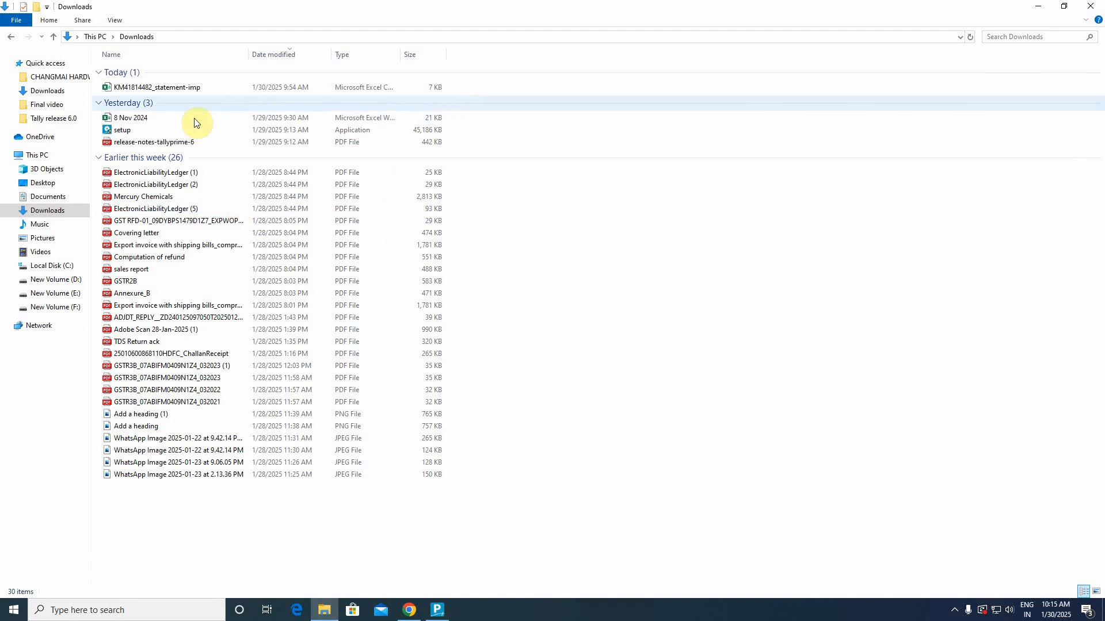
{"action": "left_click", "coordinate": [183, 88]}
{"action": "key", "text": "Return"}
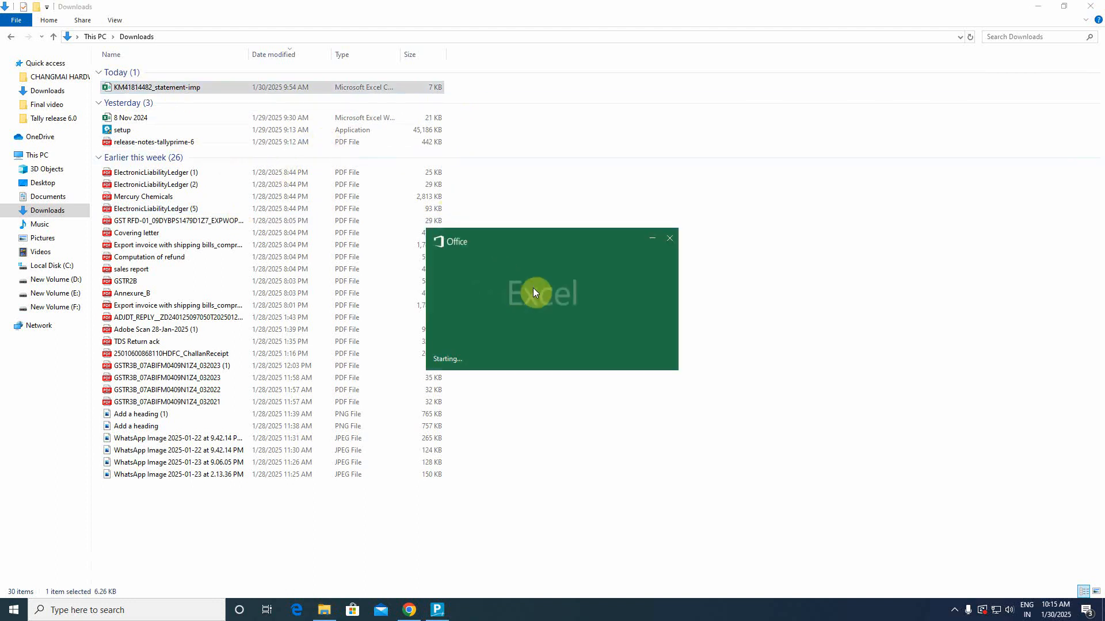
{"action": "scroll", "coordinate": [342, 361], "scroll_direction": "down", "scroll_amount": 10}
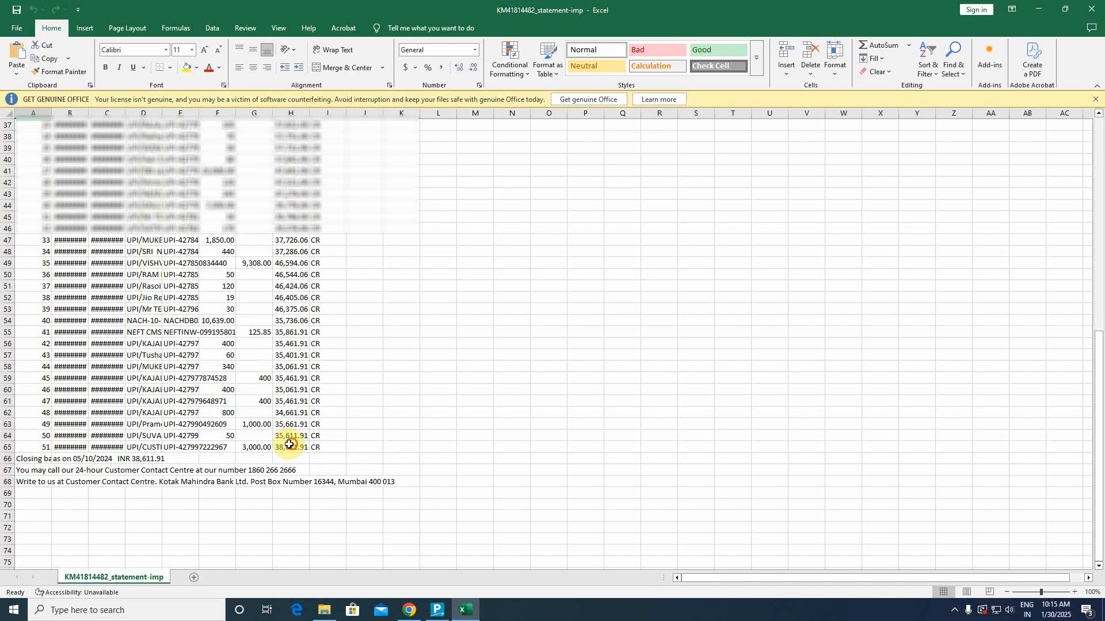
{"action": "left_click", "coordinate": [289, 444]}
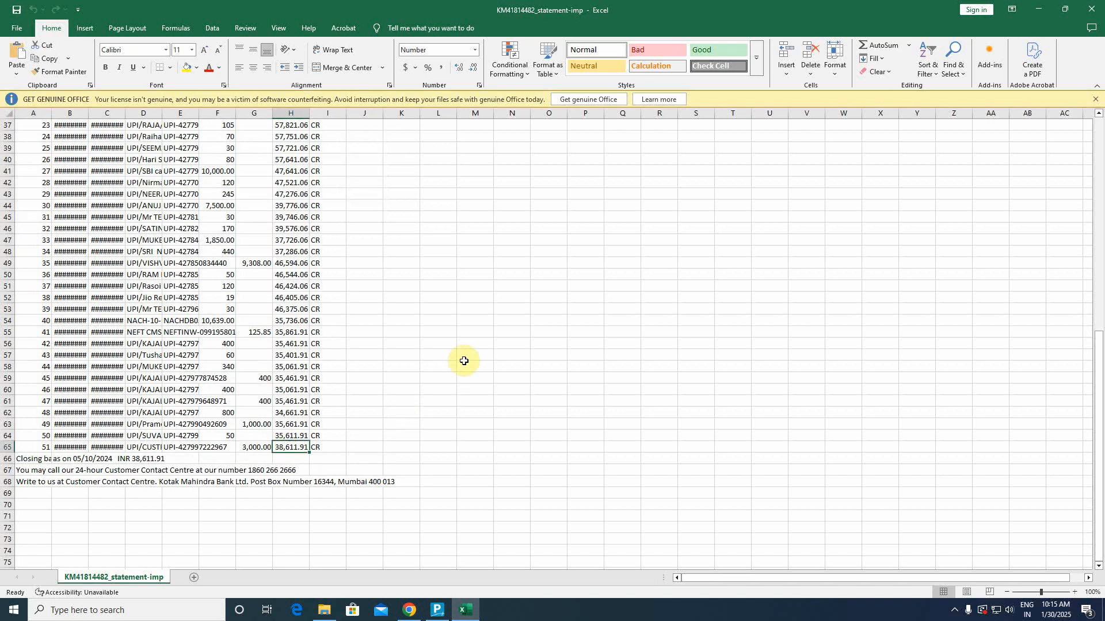
{"action": "key", "text": "alt+Tab"}
{"action": "left_click", "coordinate": [437, 610]}
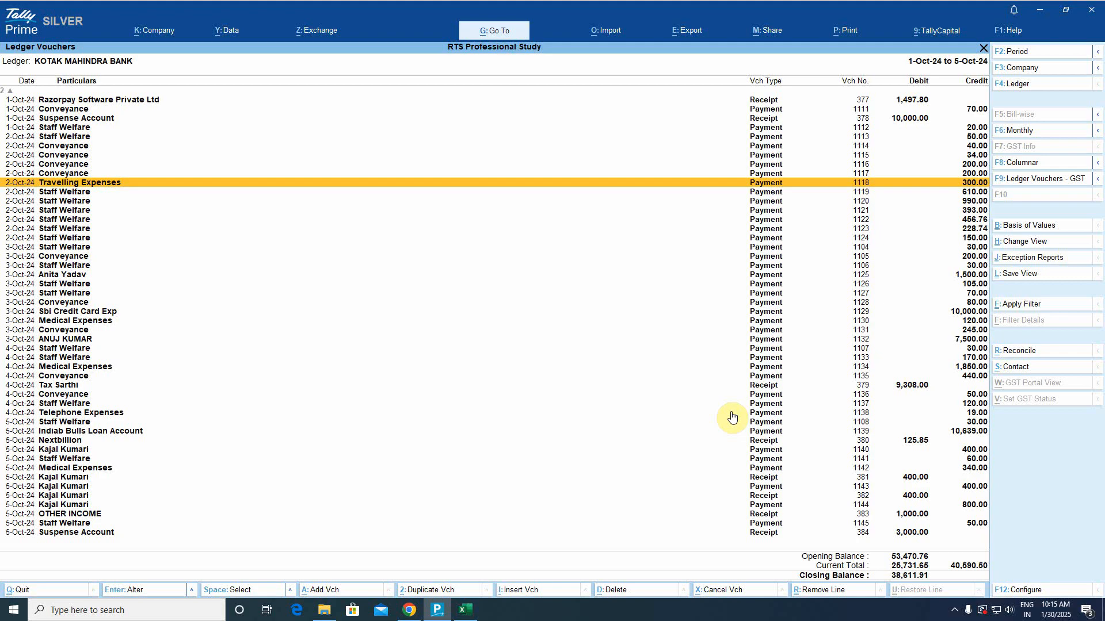
Close the KOTAK MAHINDRA BANK ledger report back to the Gateway of Tally.
{"action": "key", "text": "Escape"}
{"action": "key", "text": "Escape"}
{"action": "key", "text": "Escape"}
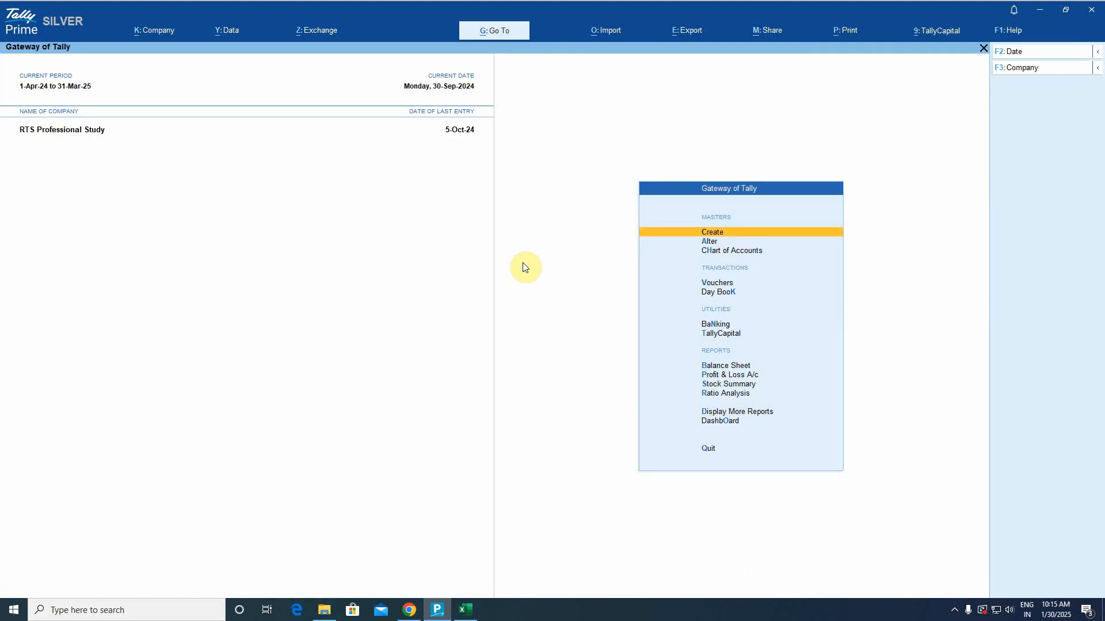
{"action": "left_click", "coordinate": [715, 324]}
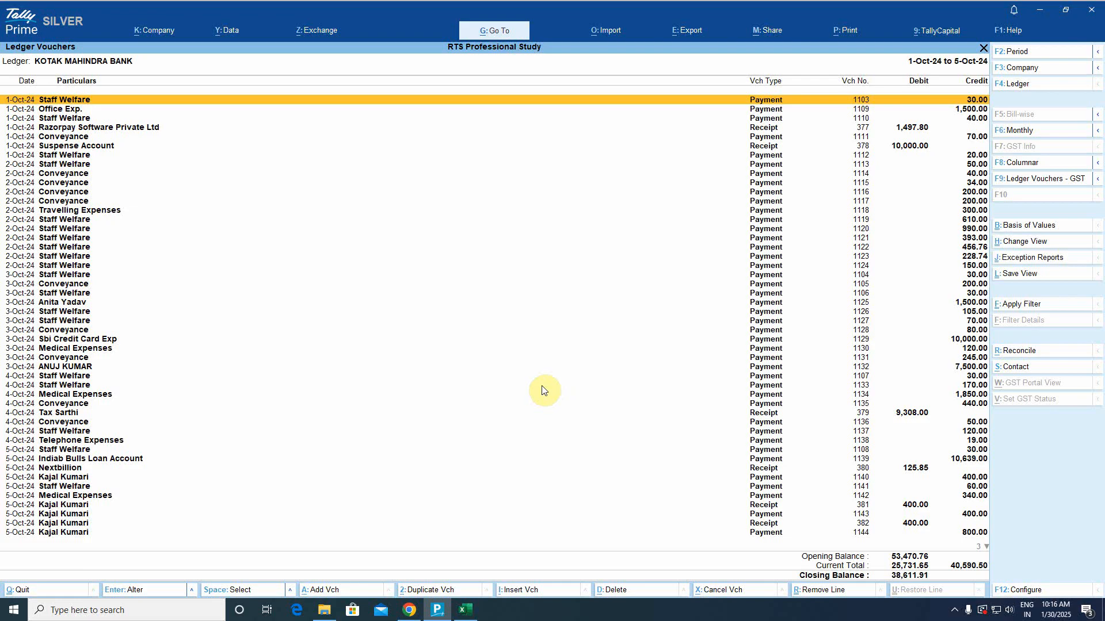
{"action": "key", "text": "Escape"}
{"action": "key", "text": "Escape"}
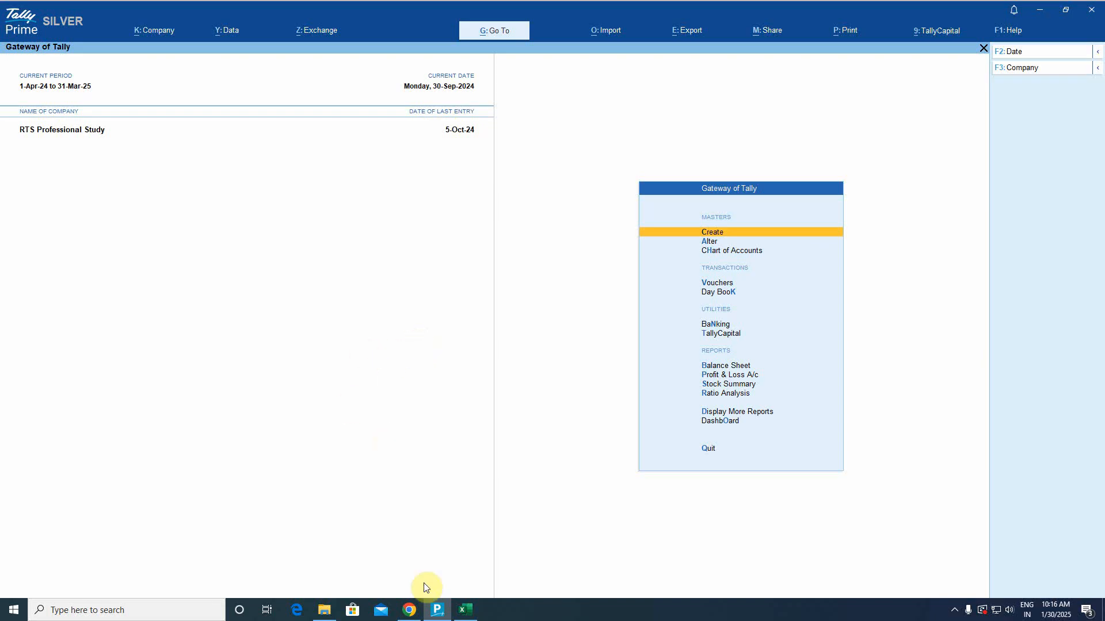
{"action": "left_click", "coordinate": [422, 608]}
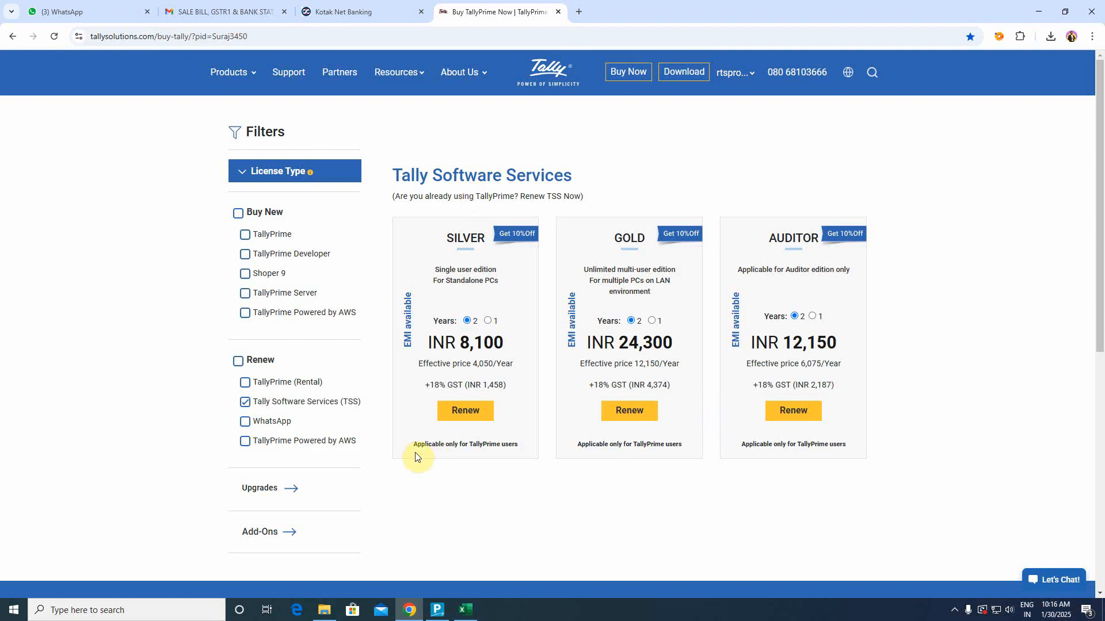
{"action": "left_click", "coordinate": [436, 610]}
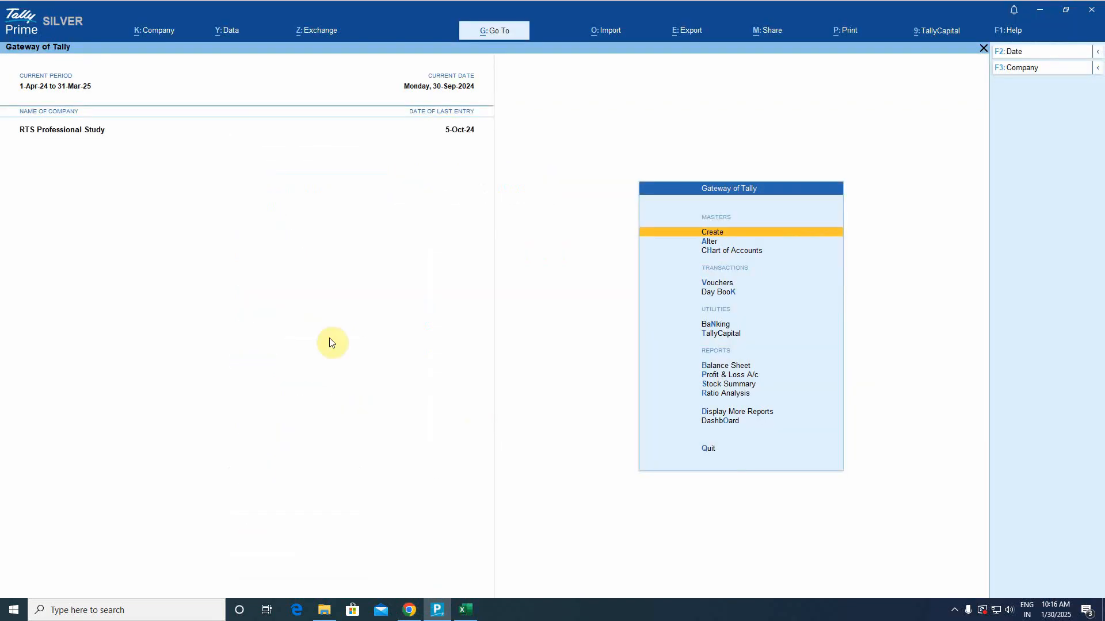